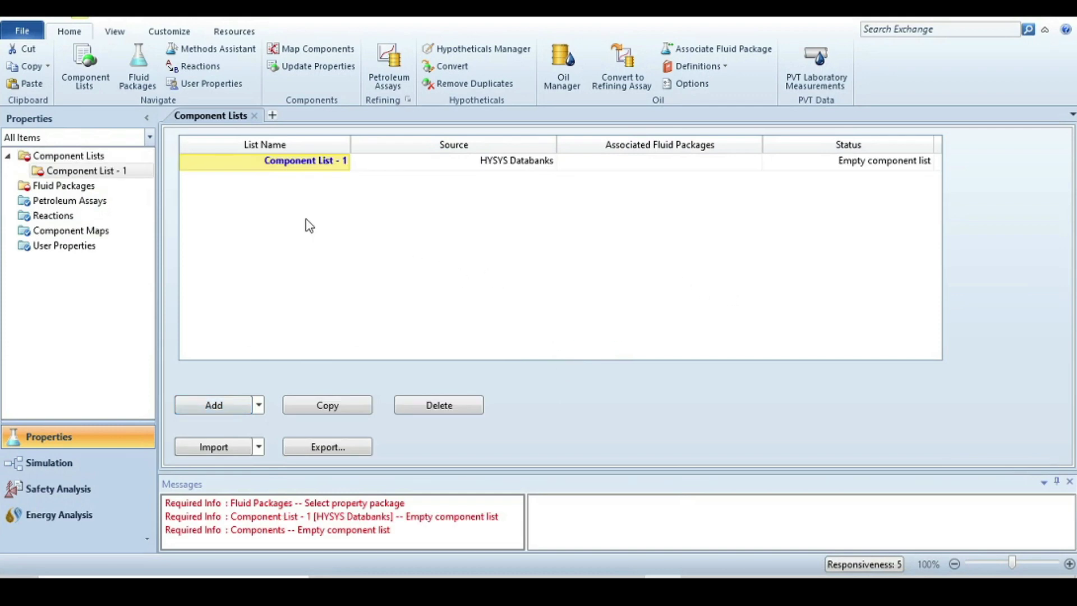
# - Add Methane through n-Pentane and water to Component List - 1, and check them against the light ends on the PowerPoint crude assay slide
pyautogui.doubleClick(305, 161)
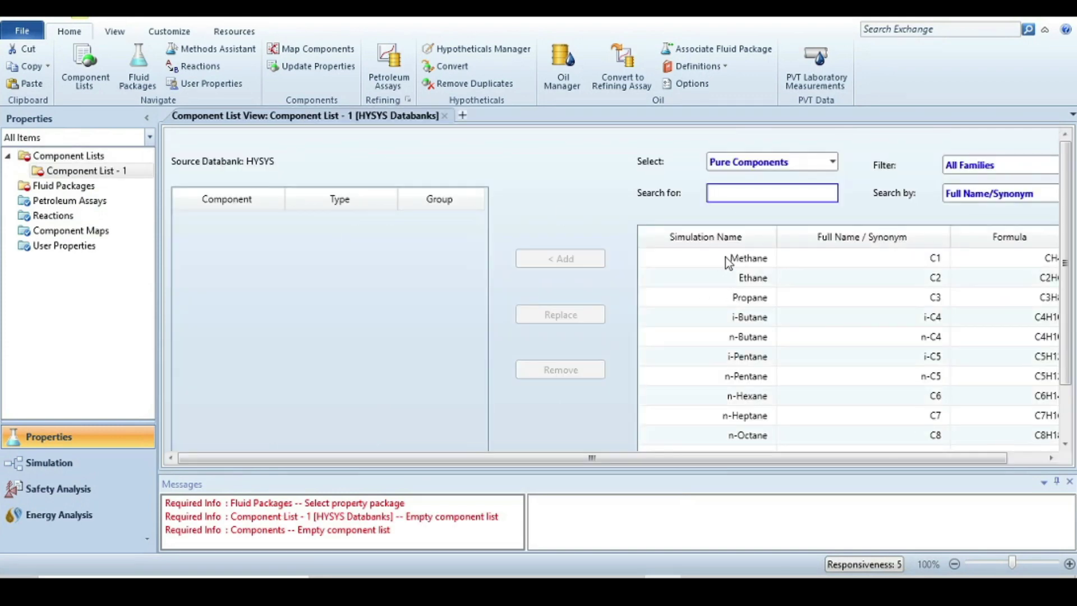
pyautogui.moveTo(726, 259); pyautogui.dragTo(724, 380)
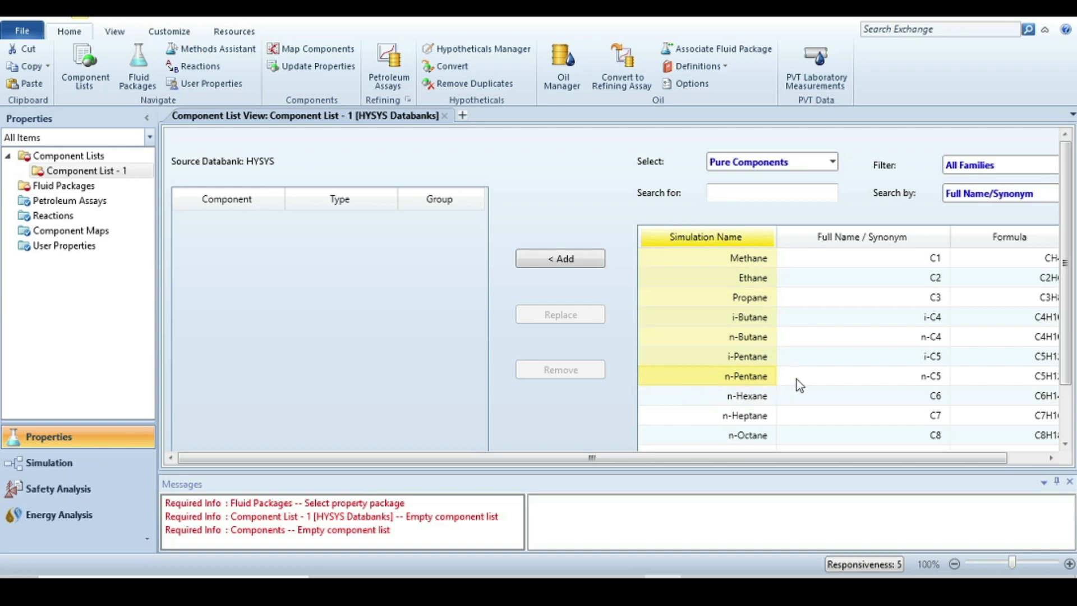
pyautogui.click(563, 258)
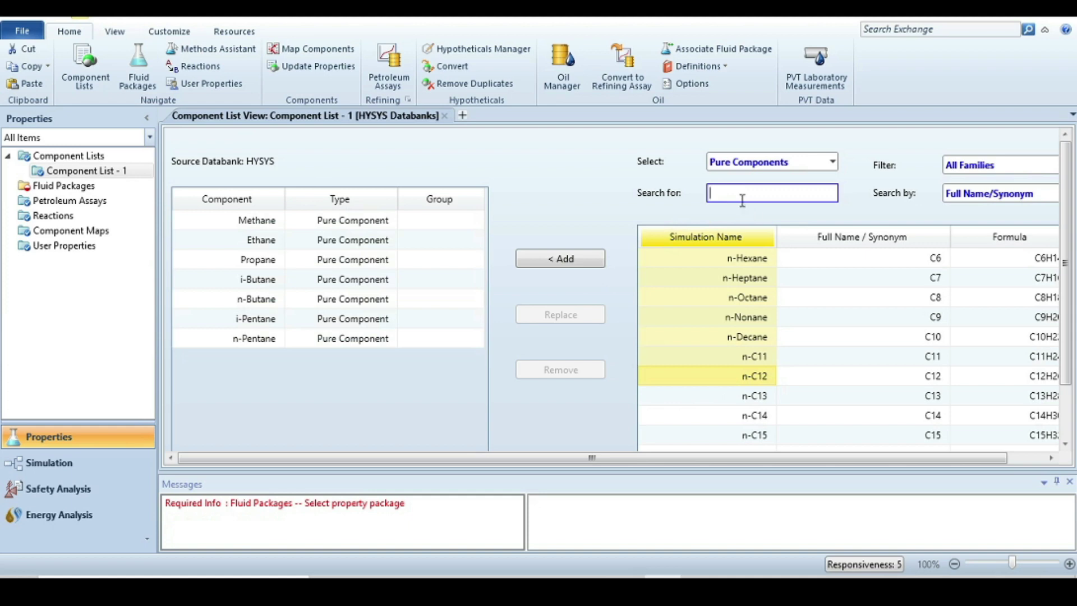
pyautogui.write('water')
pyautogui.press('Return')
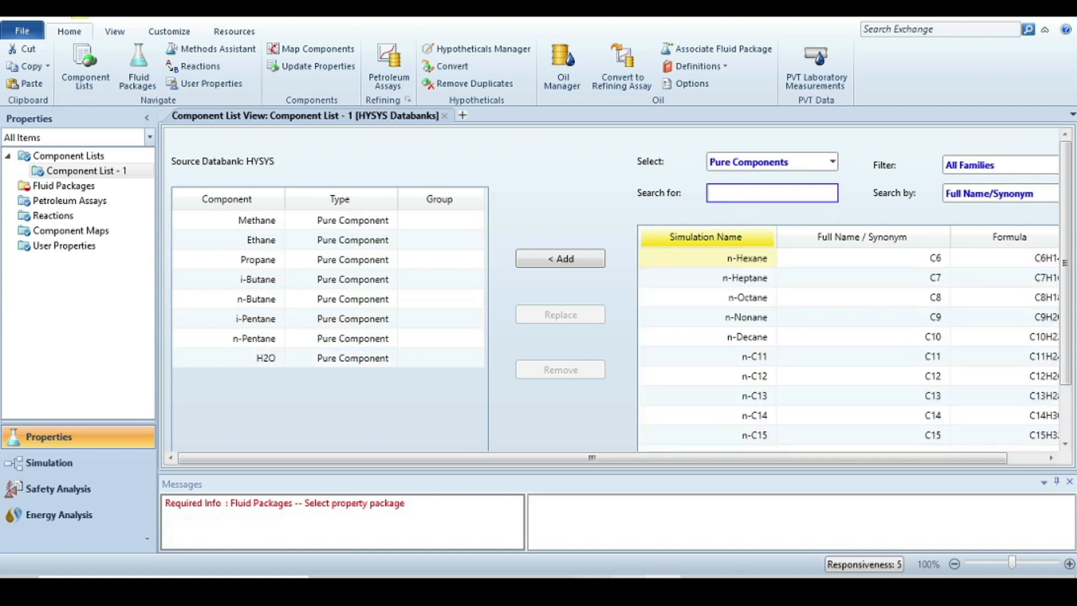
pyautogui.hotkey('alt', 'Tab')
pyautogui.click(80, 276)
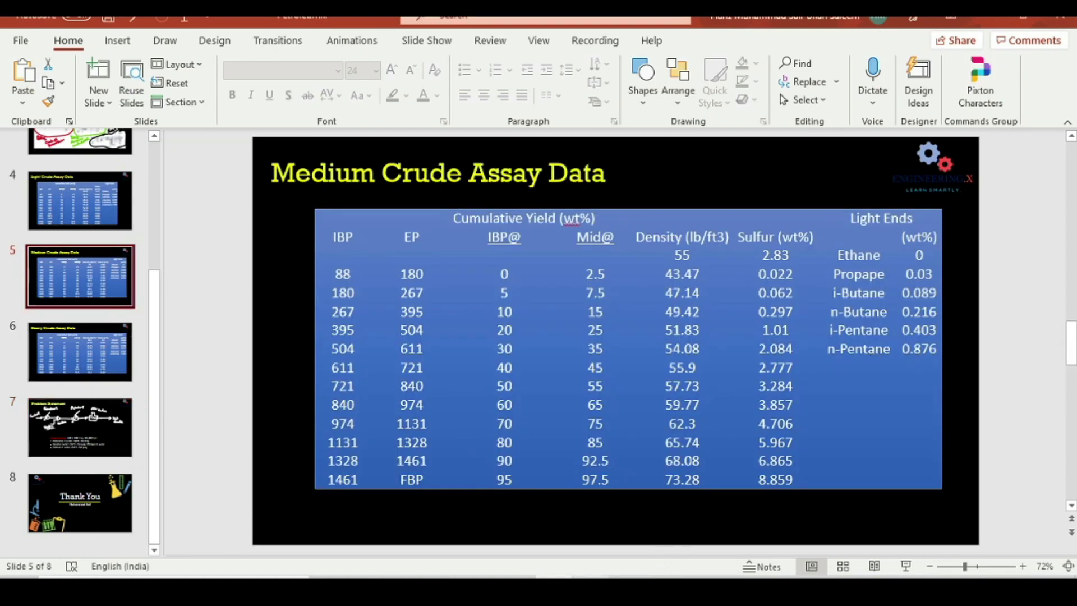
pyautogui.click(653, 592)
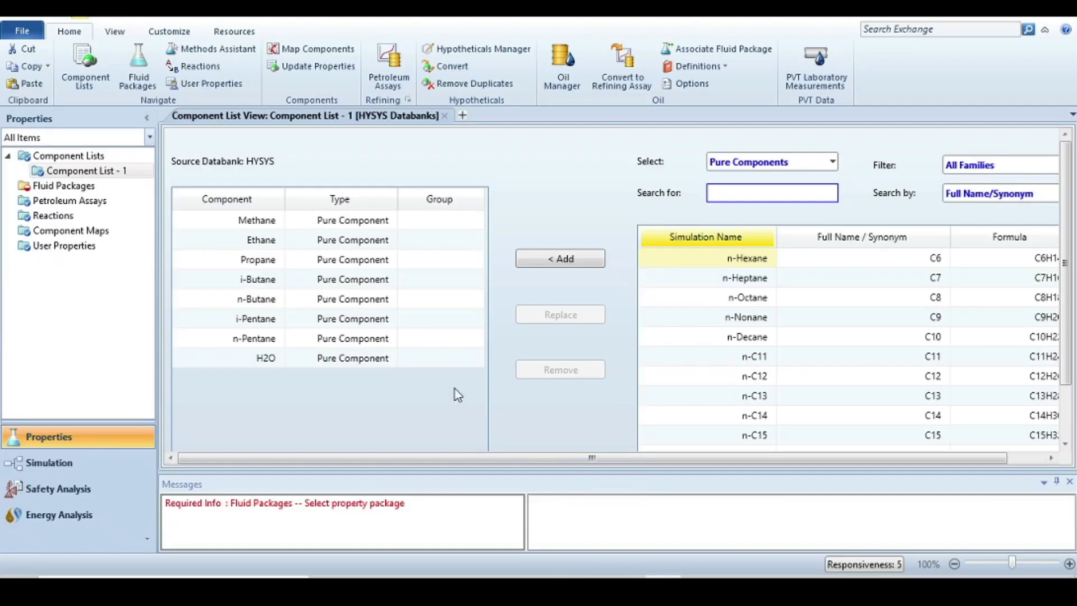
# - Add a fluid package for Component List - 1 and choose Peng-Robinson as its property package
pyautogui.click(81, 191)
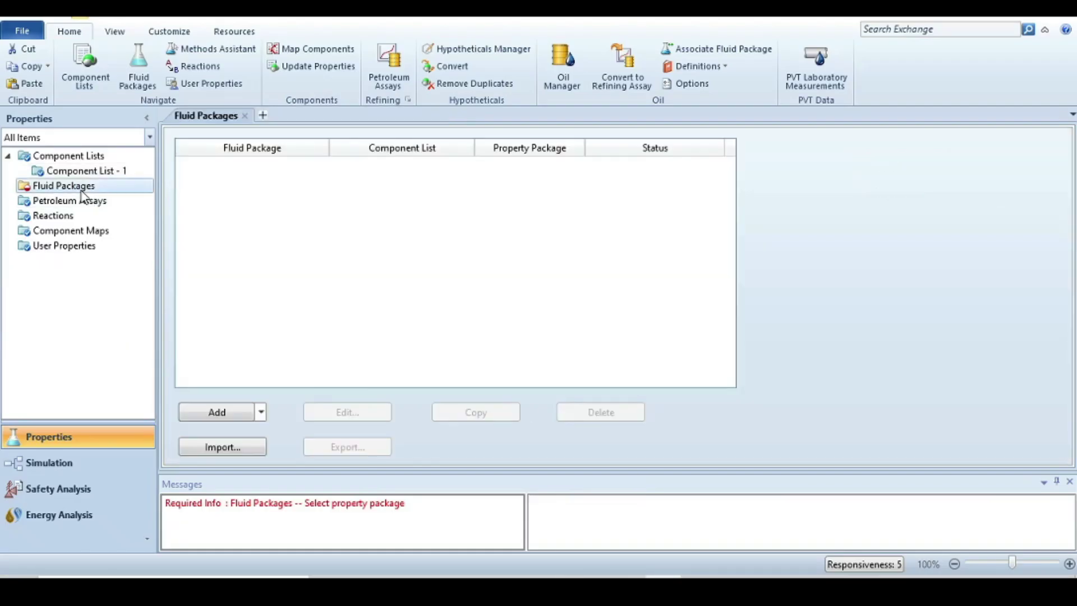
pyautogui.click(202, 415)
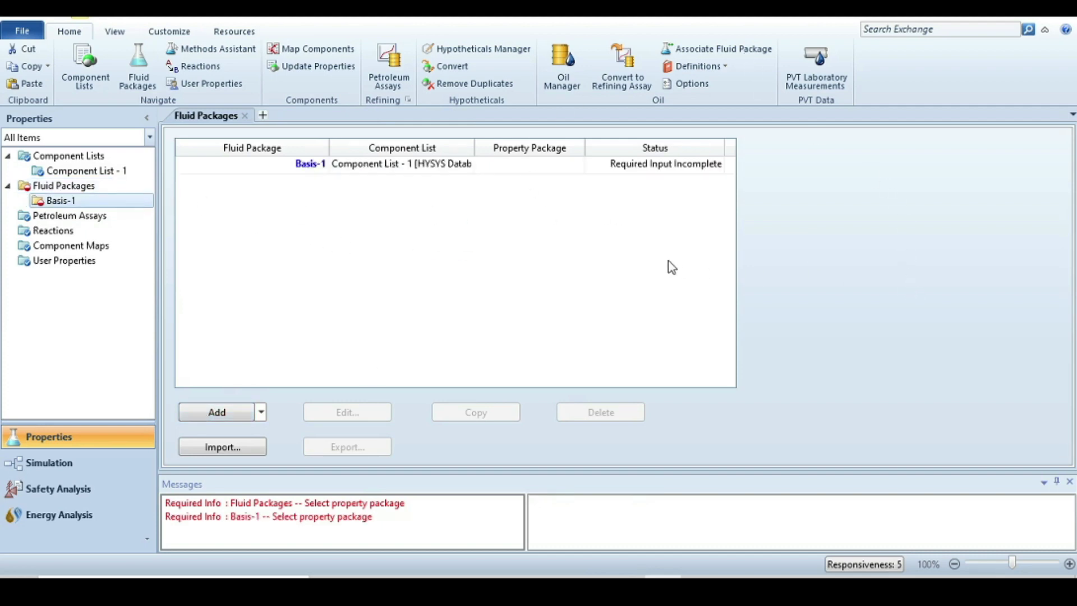
pyautogui.doubleClick(541, 164)
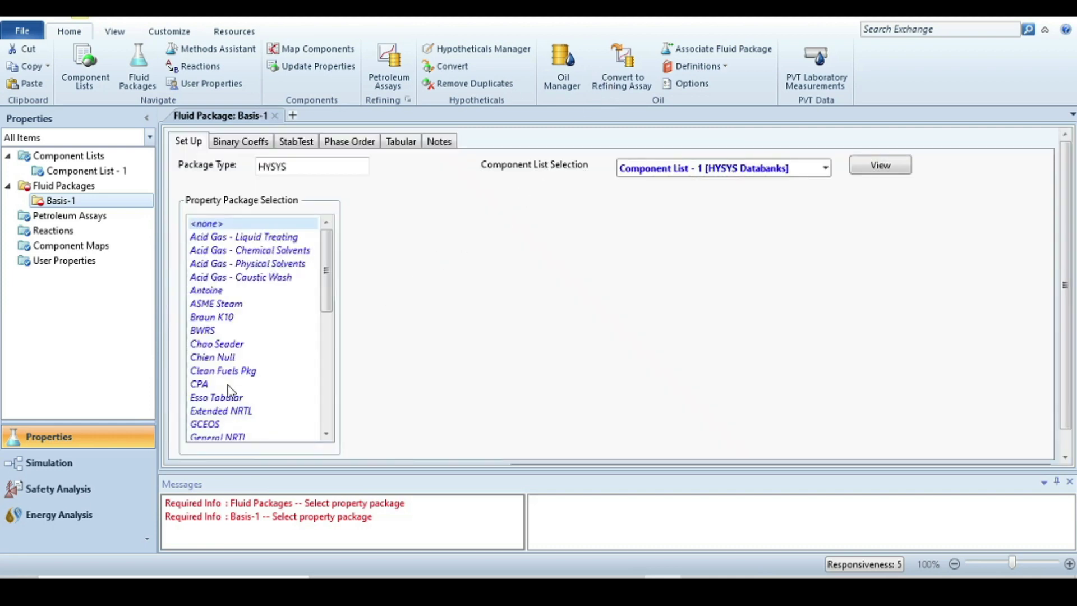
pyautogui.scroll(-3, 233, 373)
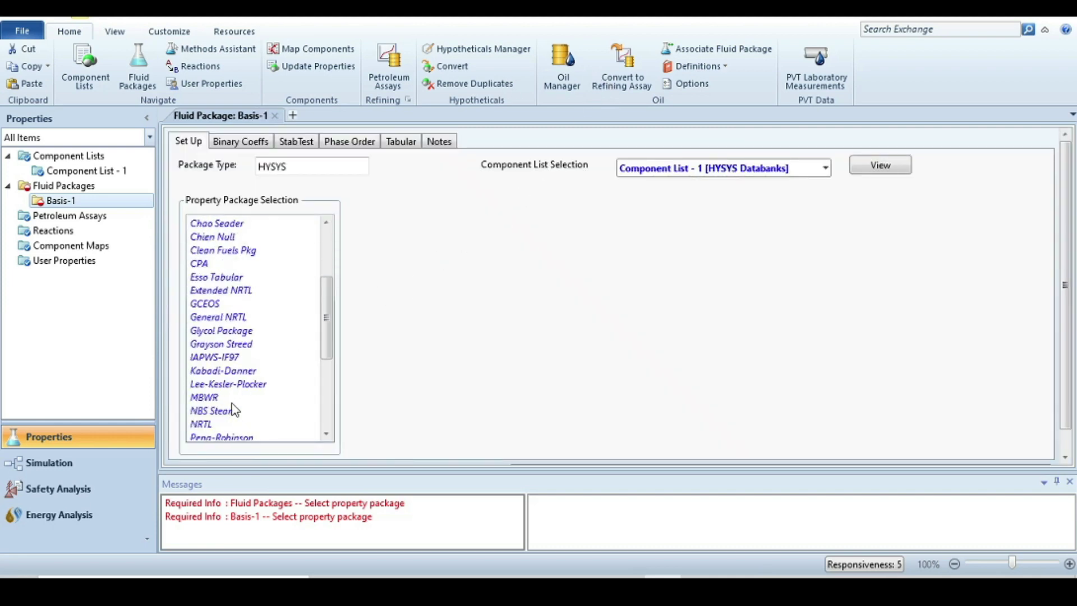
pyautogui.scroll(-1, 233, 412)
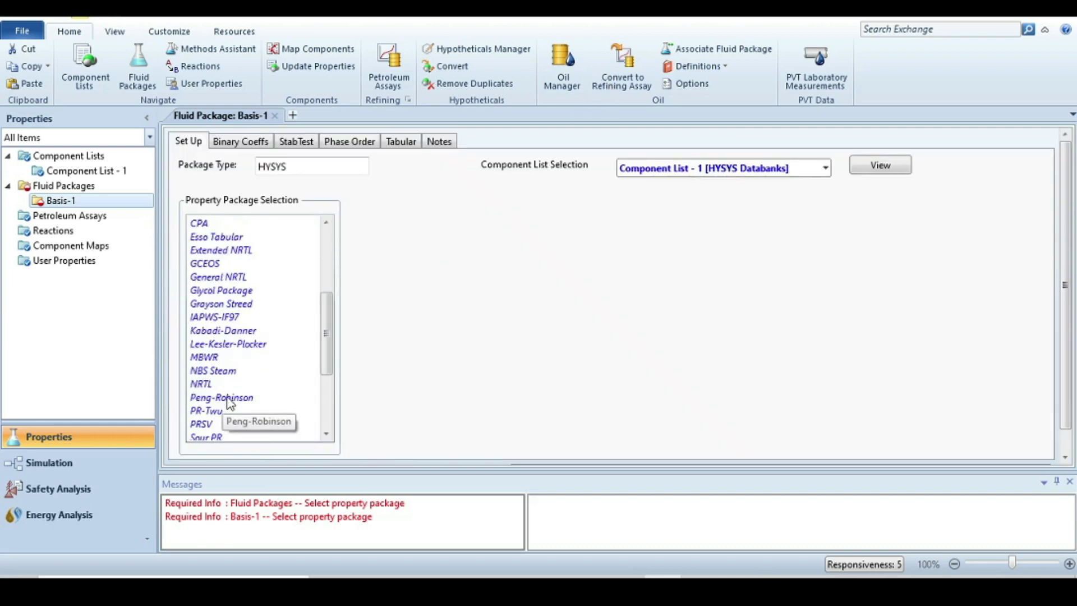
pyautogui.click(228, 398)
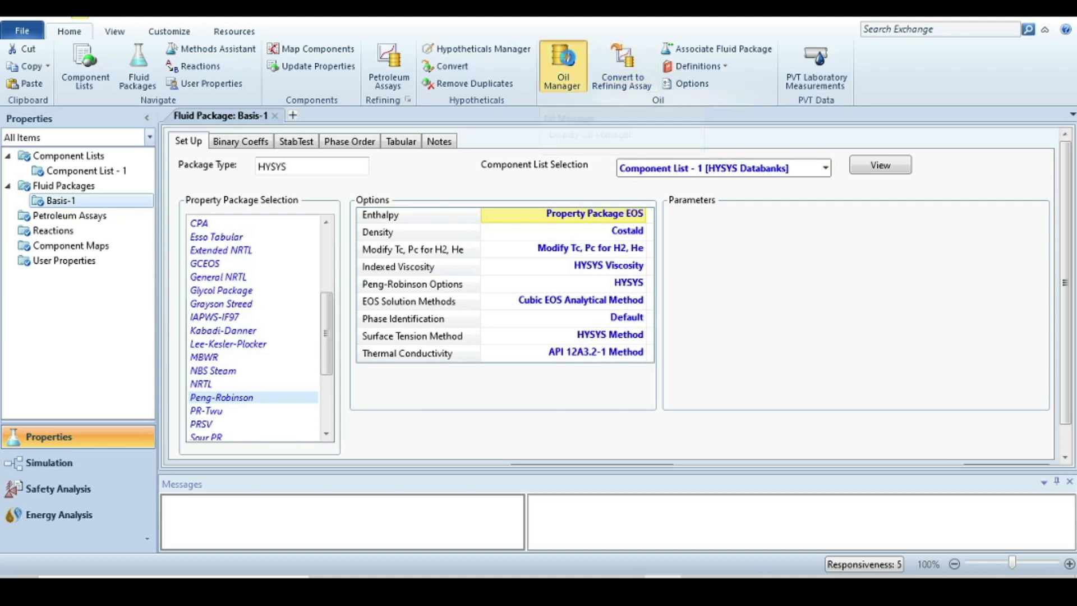
# - Add a new input assay in the Oil Manager
pyautogui.click(562, 65)
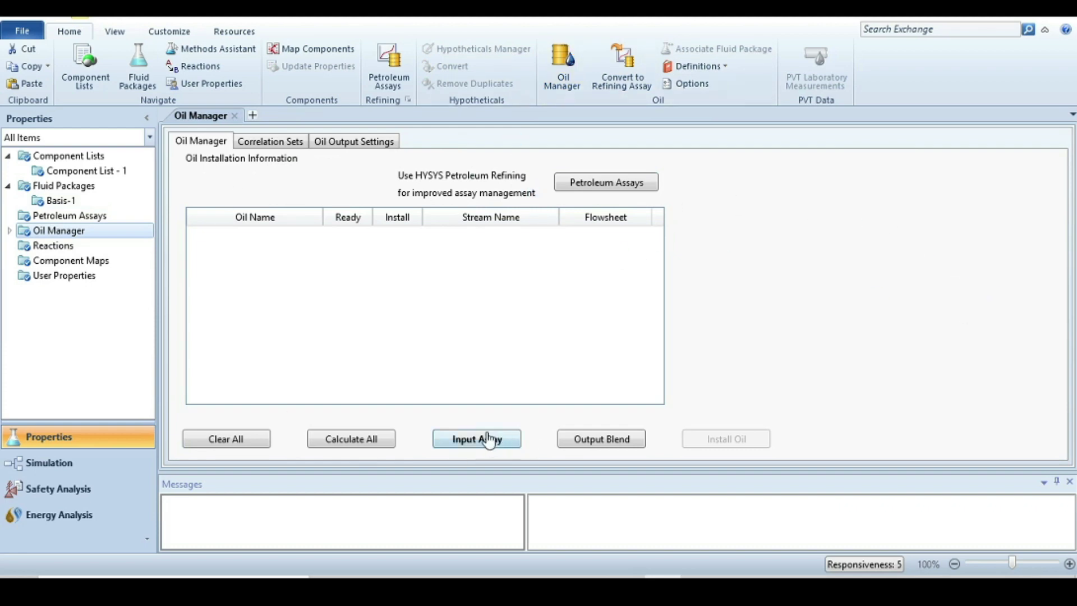
pyautogui.click(469, 439)
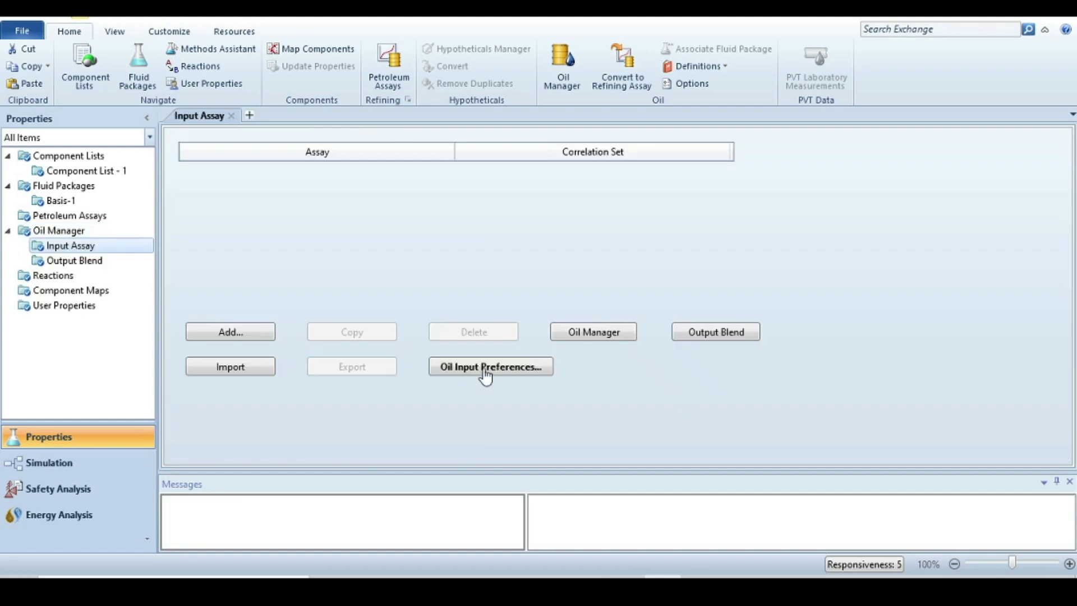
pyautogui.click(227, 332)
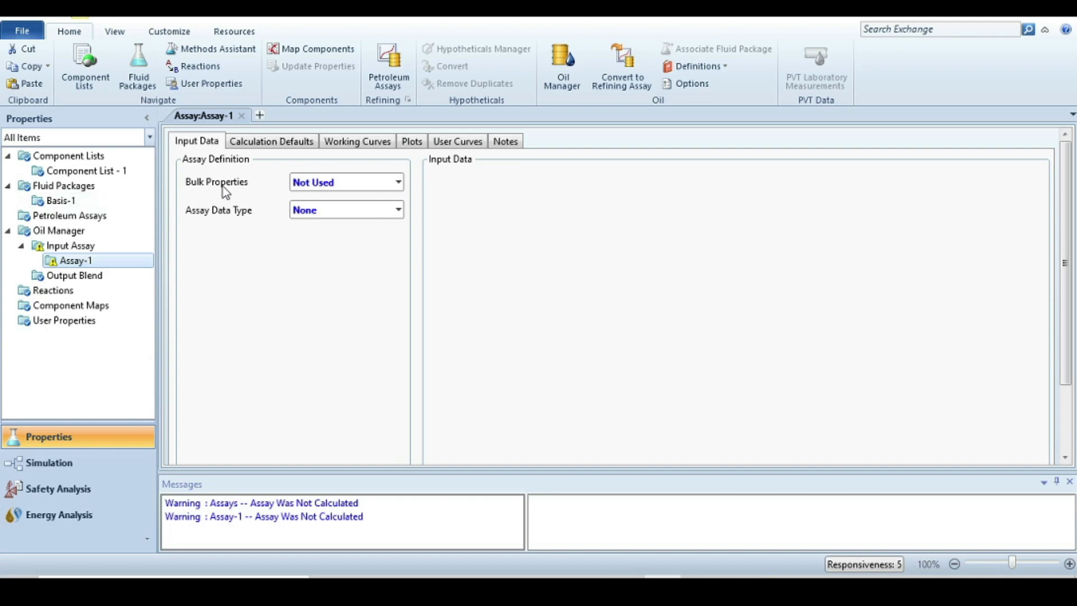
# - Define the assay with Bulk Properties Used, Assay Data Type TBP, Light Ends as Input Composition and an Independent Density Curve
pyautogui.click(400, 183)
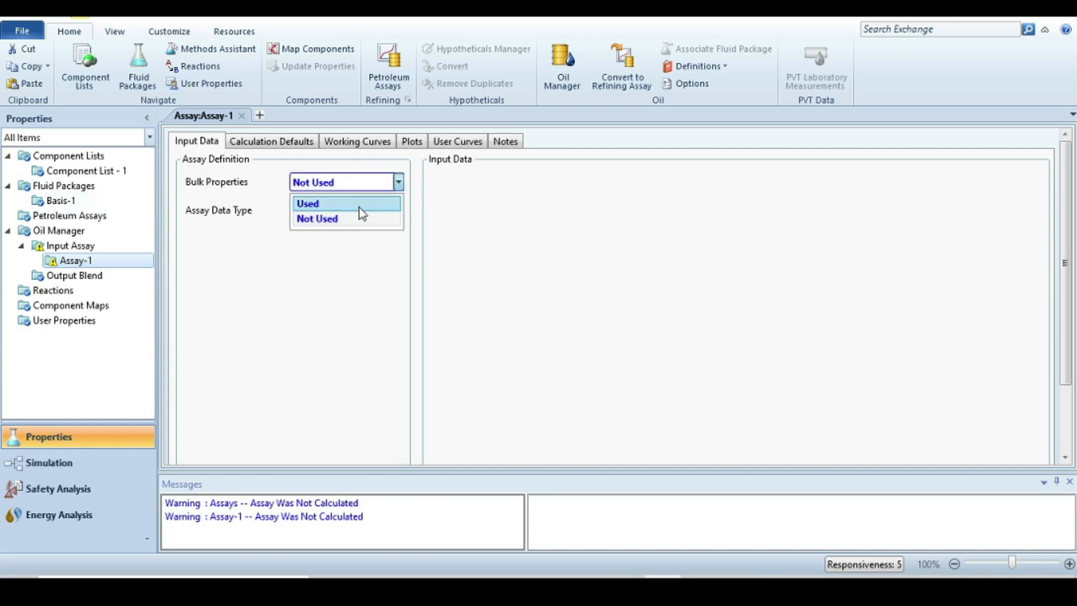
pyautogui.click(359, 205)
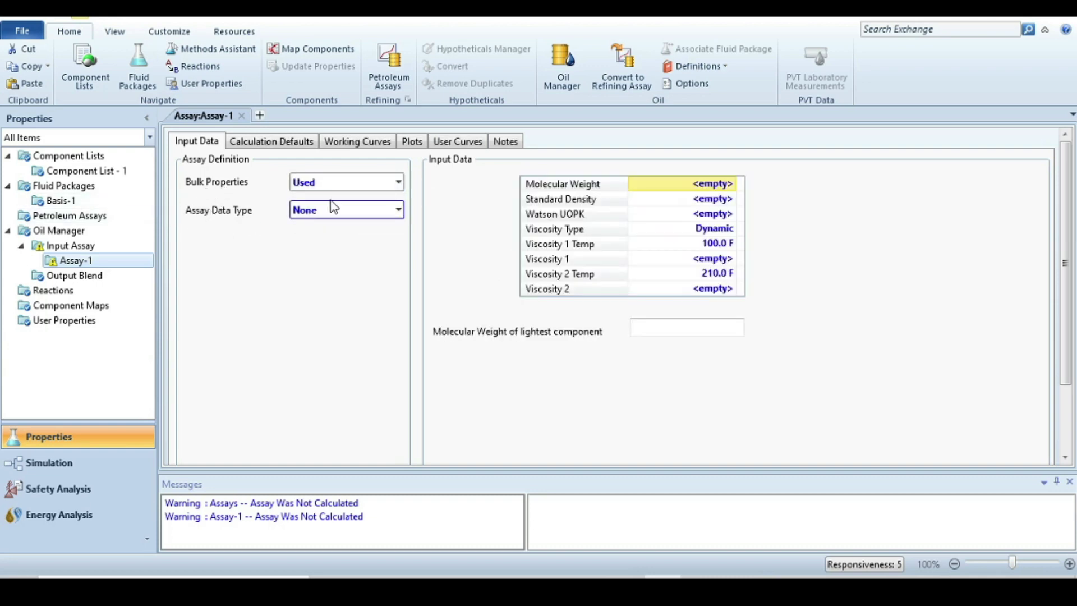
pyautogui.click(400, 211)
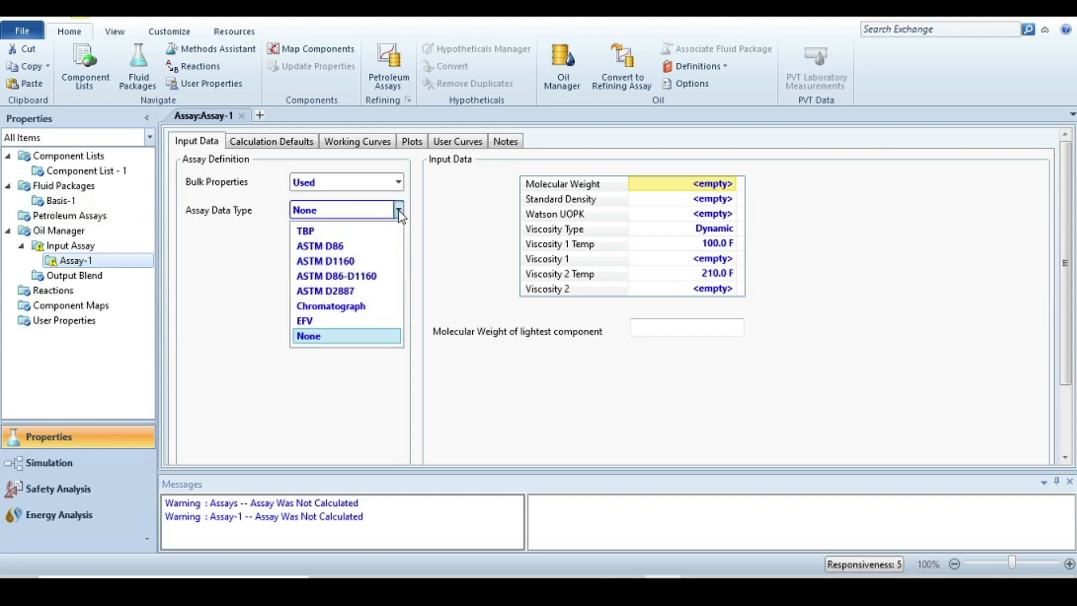
pyautogui.click(344, 232)
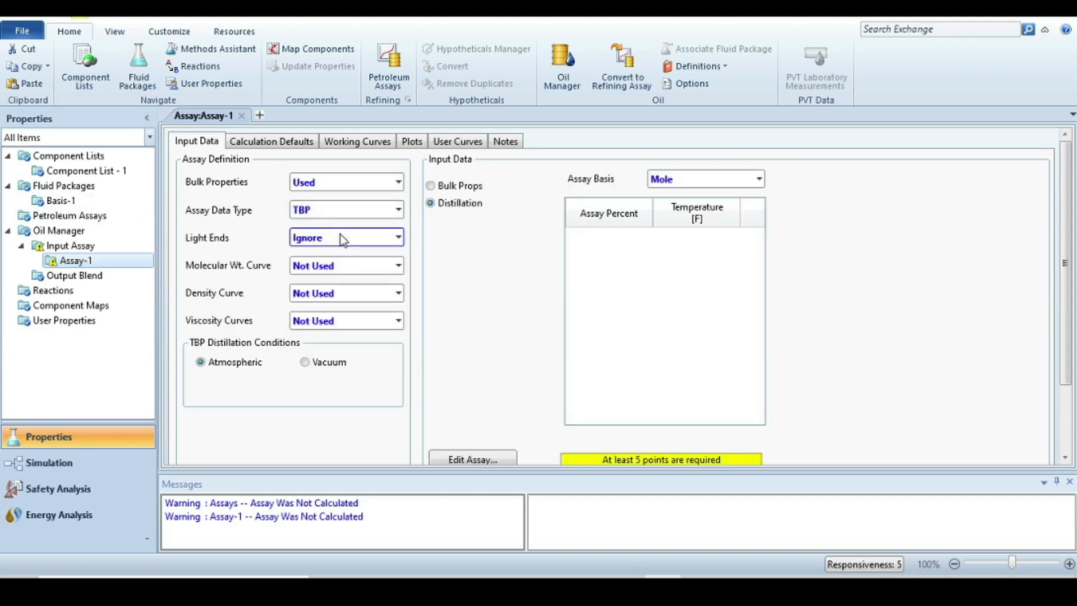
pyautogui.click(399, 239)
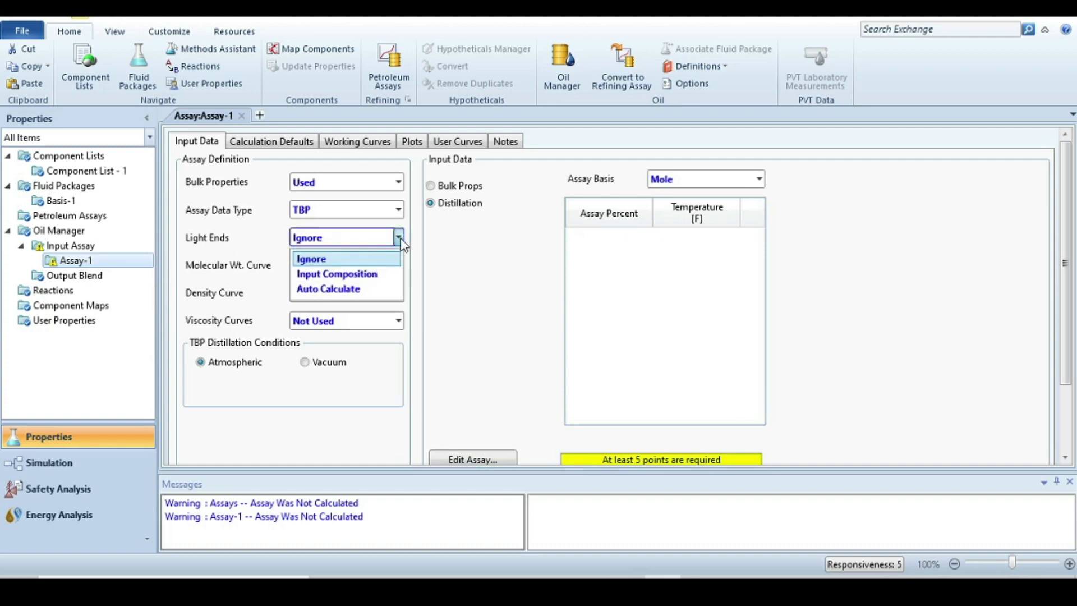
pyautogui.click(362, 275)
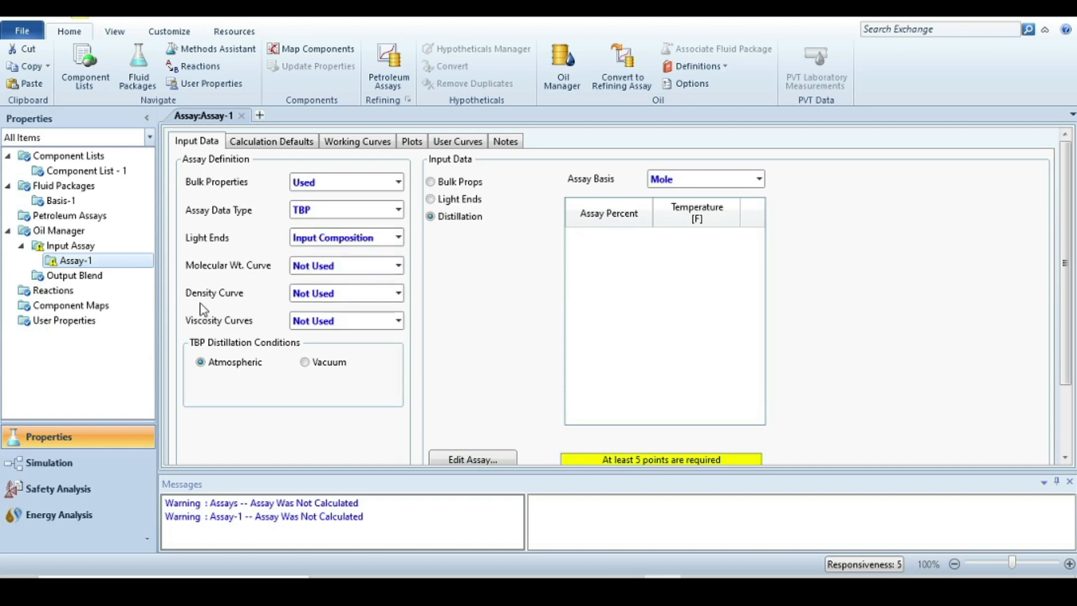
pyautogui.click(398, 293)
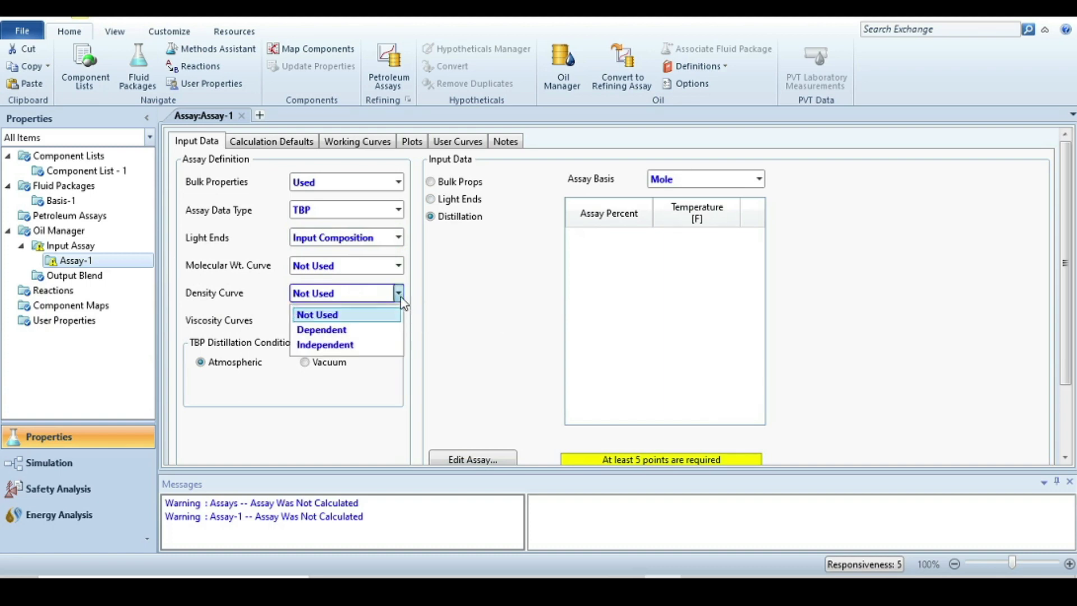
pyautogui.click(353, 345)
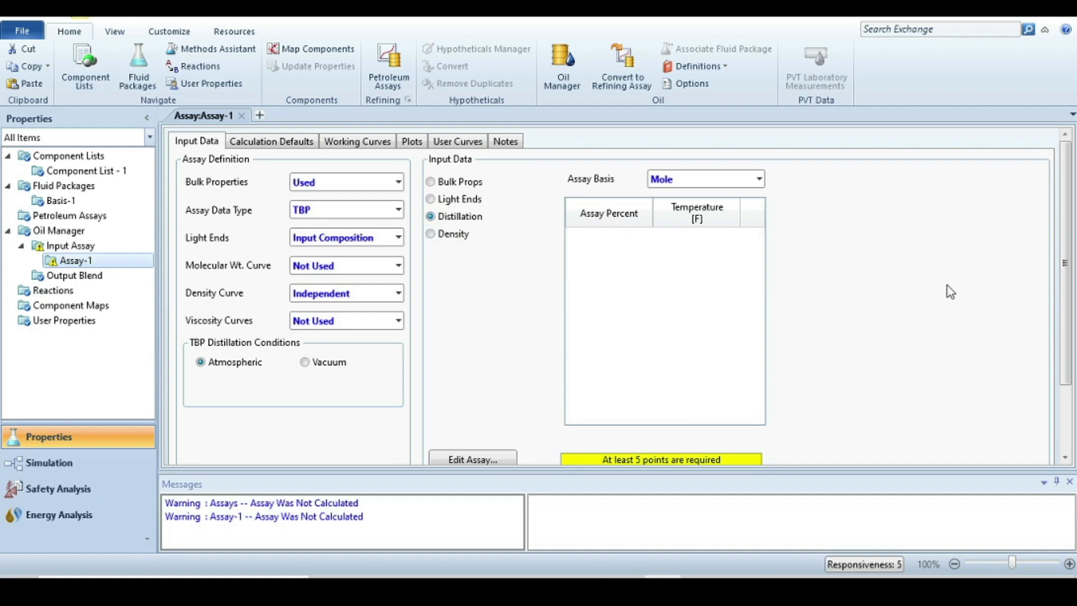
# - Set the assay basis of the distillation data to Mass
pyautogui.scroll(-1, 948, 284)
pyautogui.scroll(1, 910, 268)
pyautogui.click(759, 179)
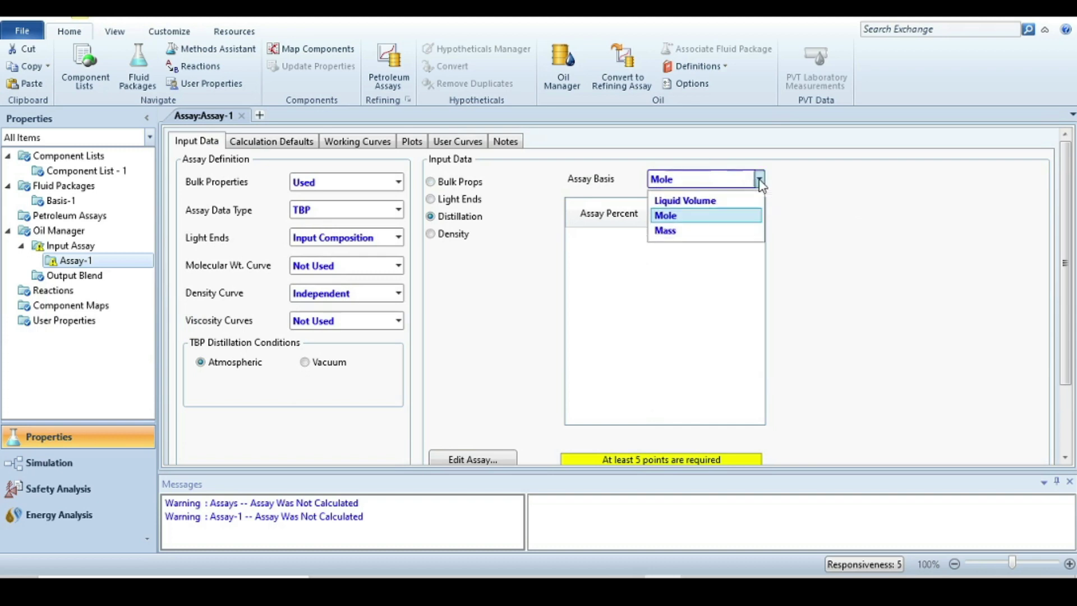
pyautogui.click(667, 231)
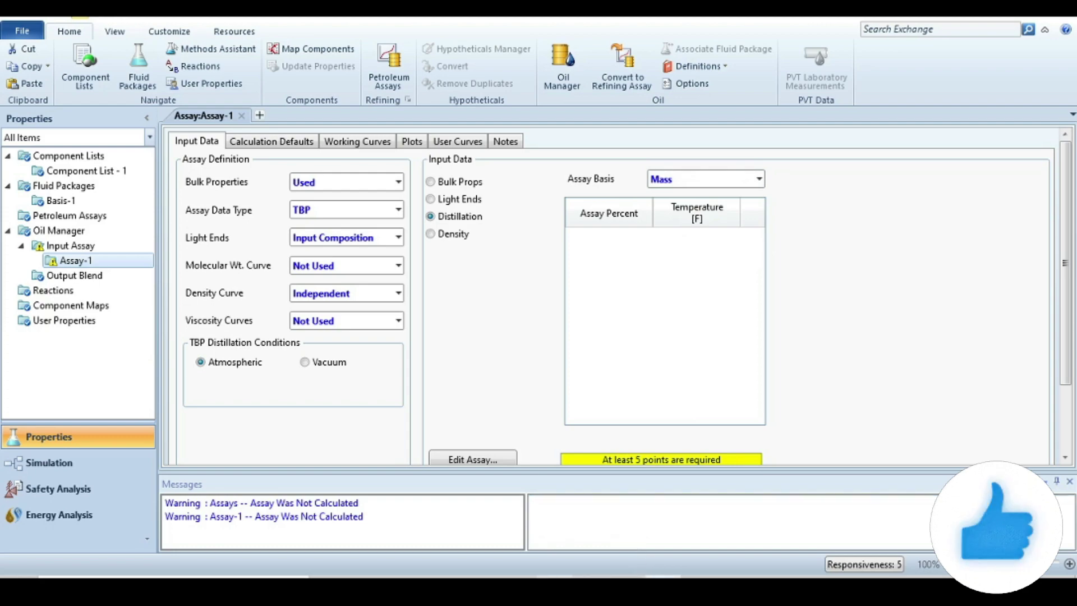
# - Check the IBP column on the PowerPoint Medium Crude slide, and add 11 data points to the distillation's Assay Input Table
pyautogui.click(553, 505)
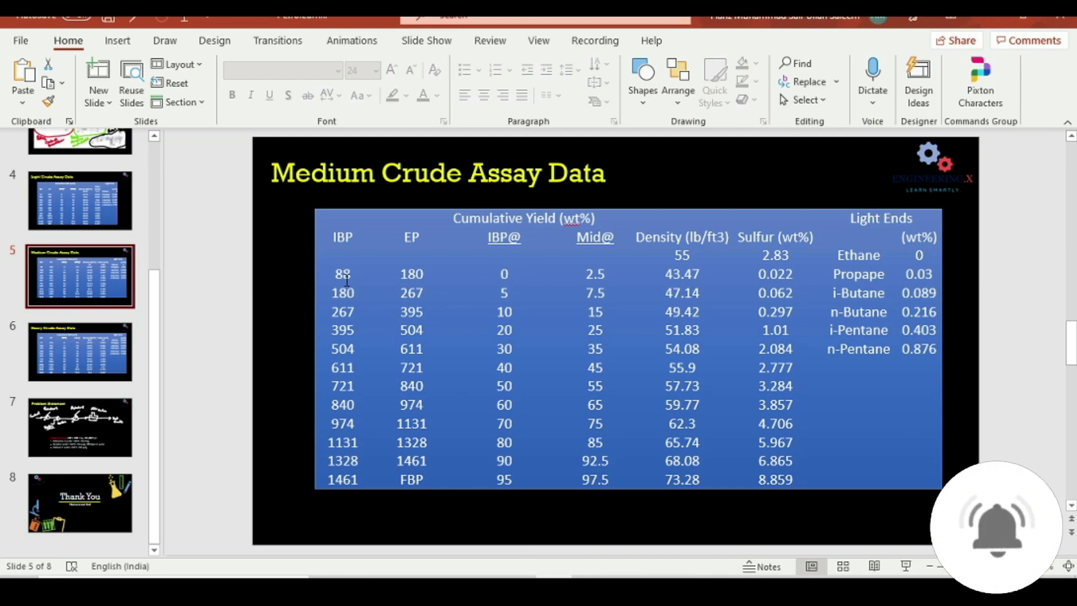
pyautogui.moveTo(341, 275); pyautogui.dragTo(343, 482)
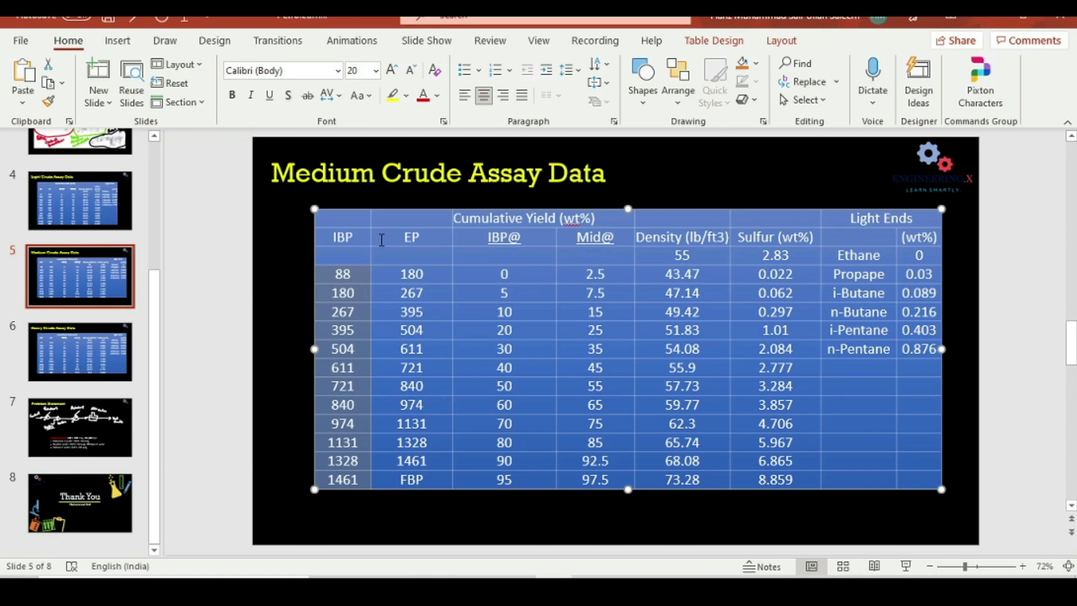
pyautogui.hotkey('alt', 'Tab')
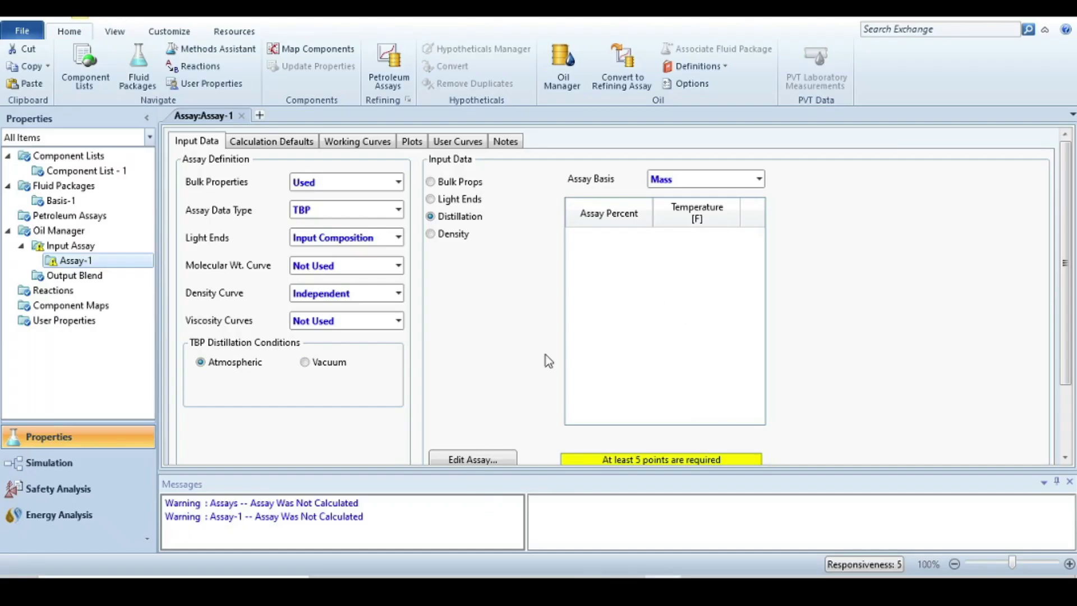
pyautogui.scroll(-2, 548, 360)
pyautogui.click(461, 393)
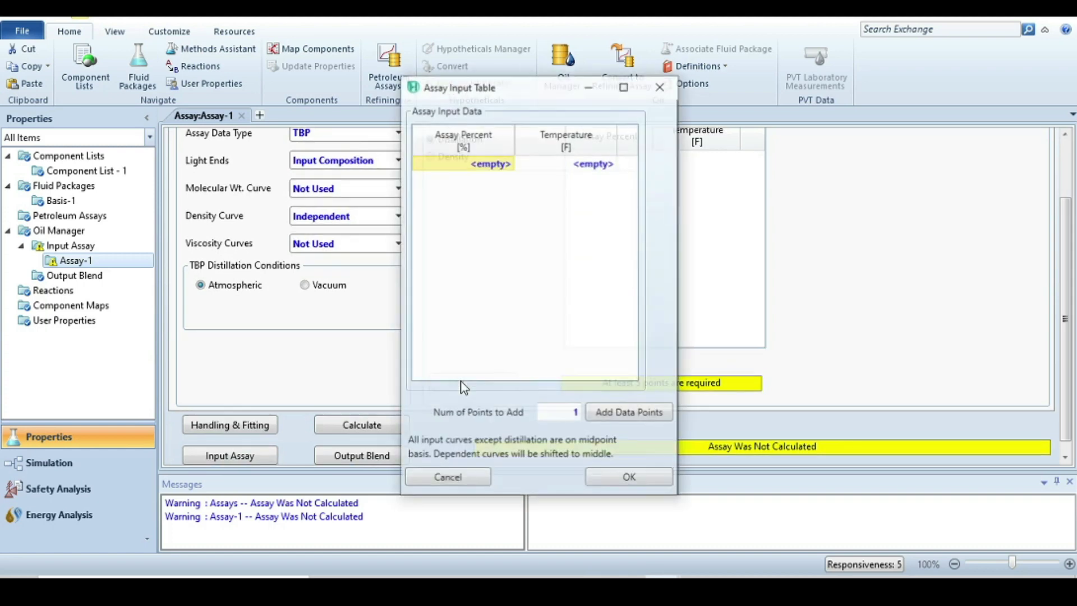
pyautogui.click(578, 412)
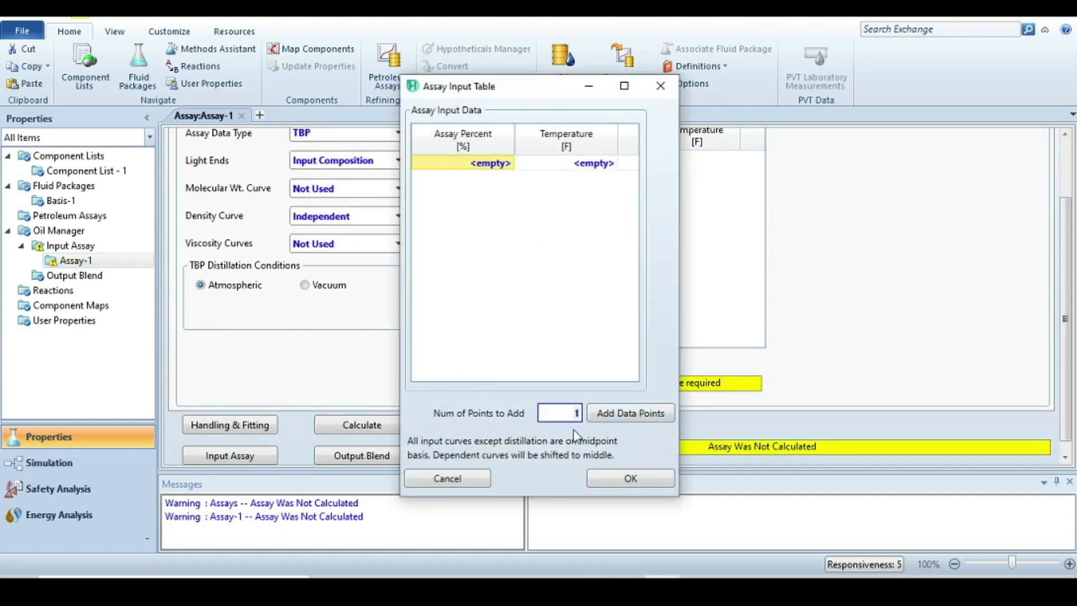
pyautogui.click(632, 421)
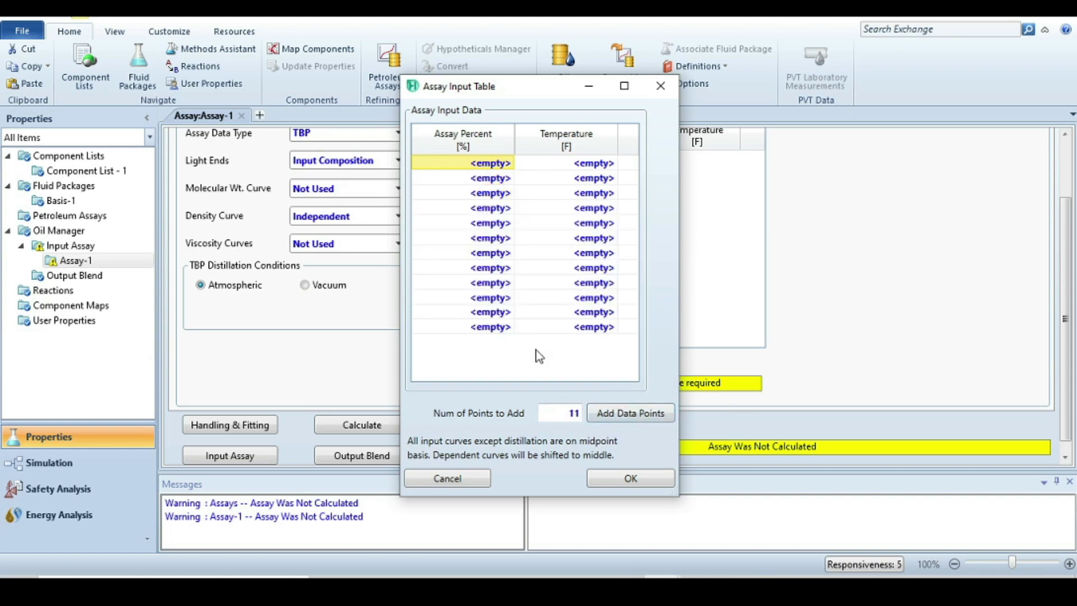
# - Switch to the composition workbook in Excel and copy the light crude IBP temperatures, 31 to 1350, from A6:A17
pyautogui.click(478, 242)
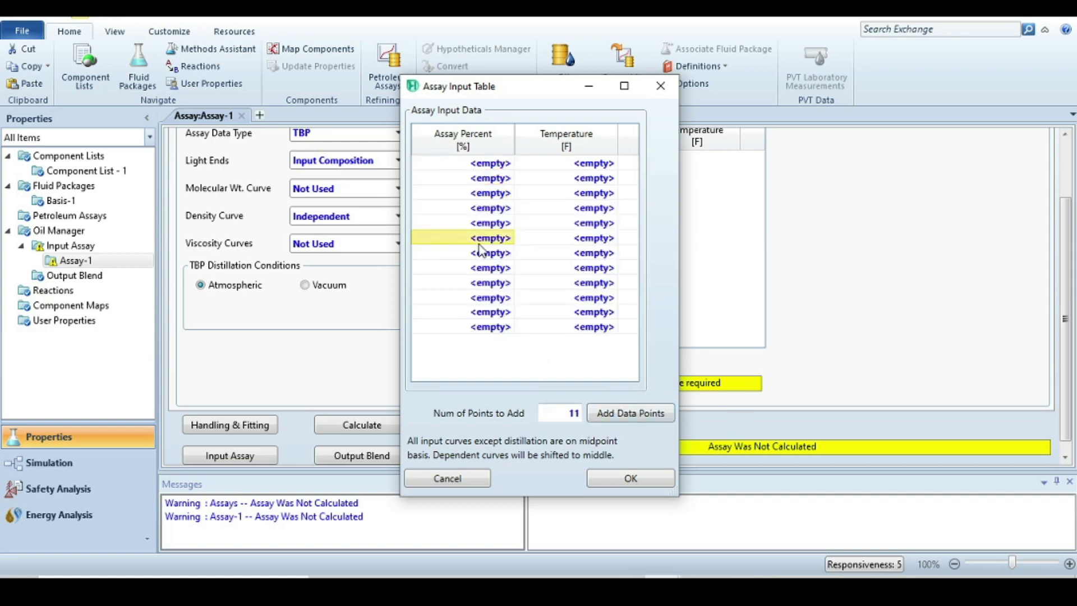
pyautogui.click(473, 166)
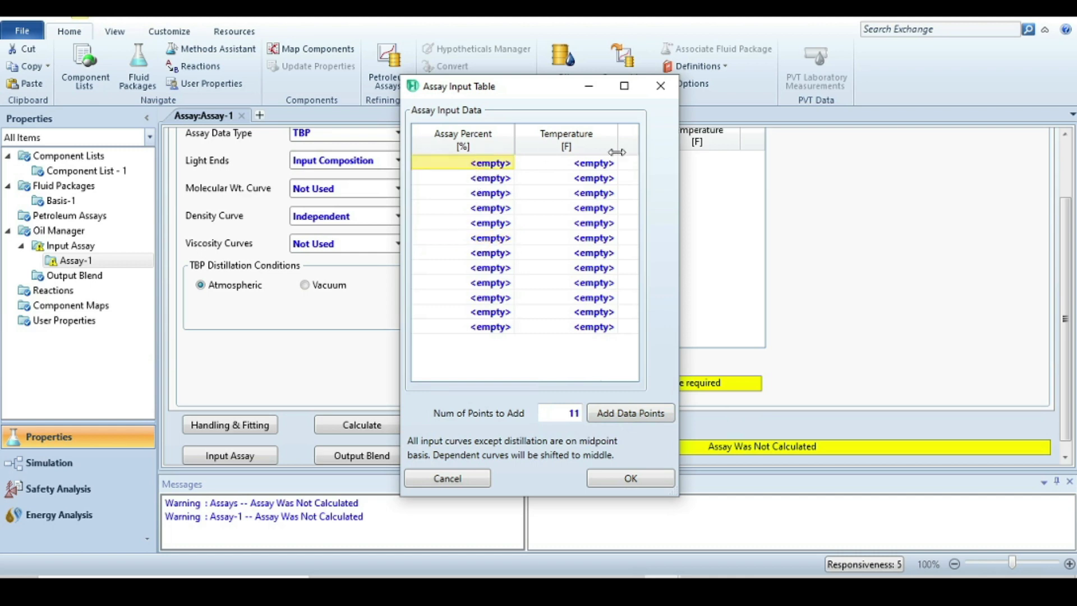
pyautogui.moveTo(579, 166); pyautogui.dragTo(567, 327)
pyautogui.hotkey('alt', 'Tab')
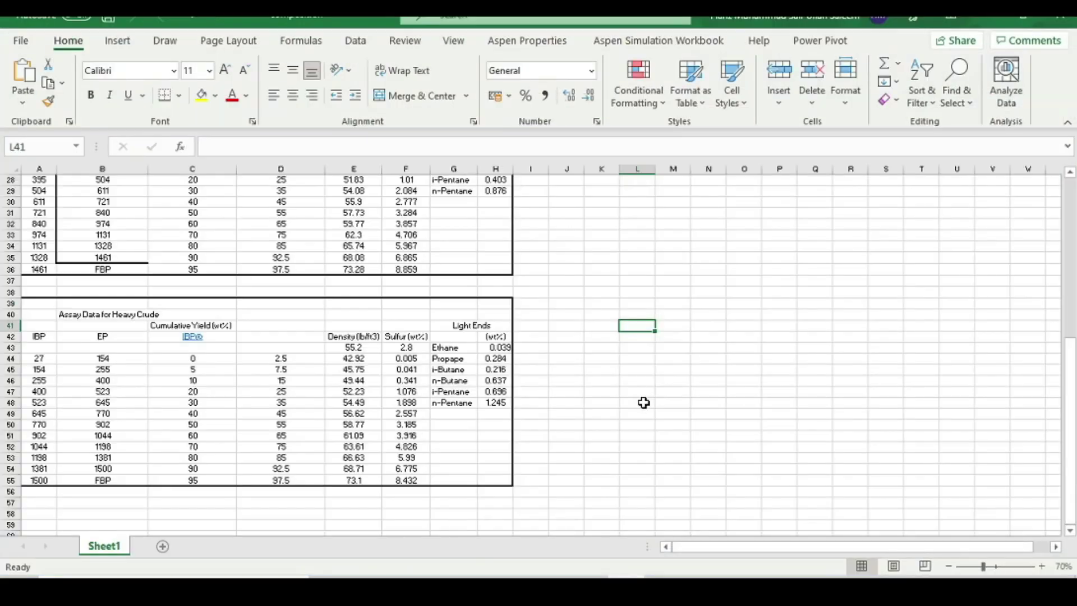
pyautogui.scroll(4, 396, 404)
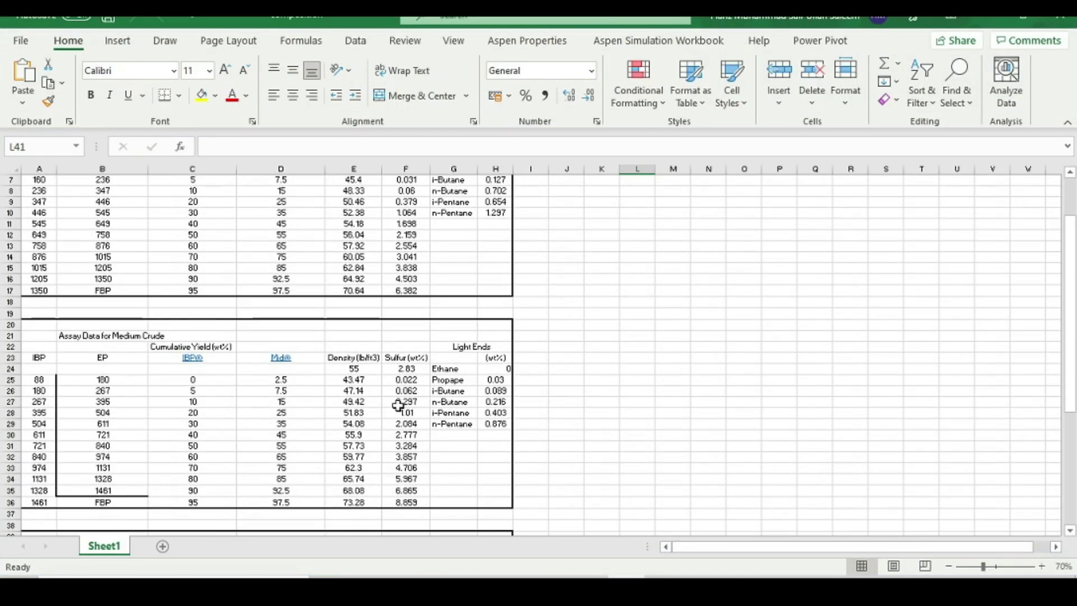
pyautogui.scroll(2, 398, 405)
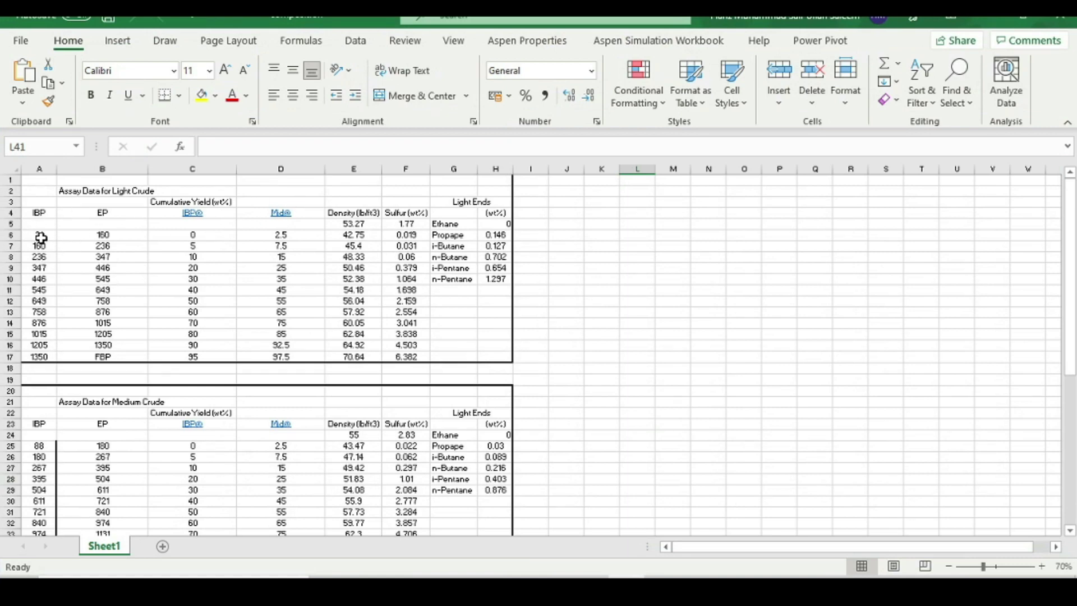
pyautogui.moveTo(44, 236); pyautogui.dragTo(35, 360)
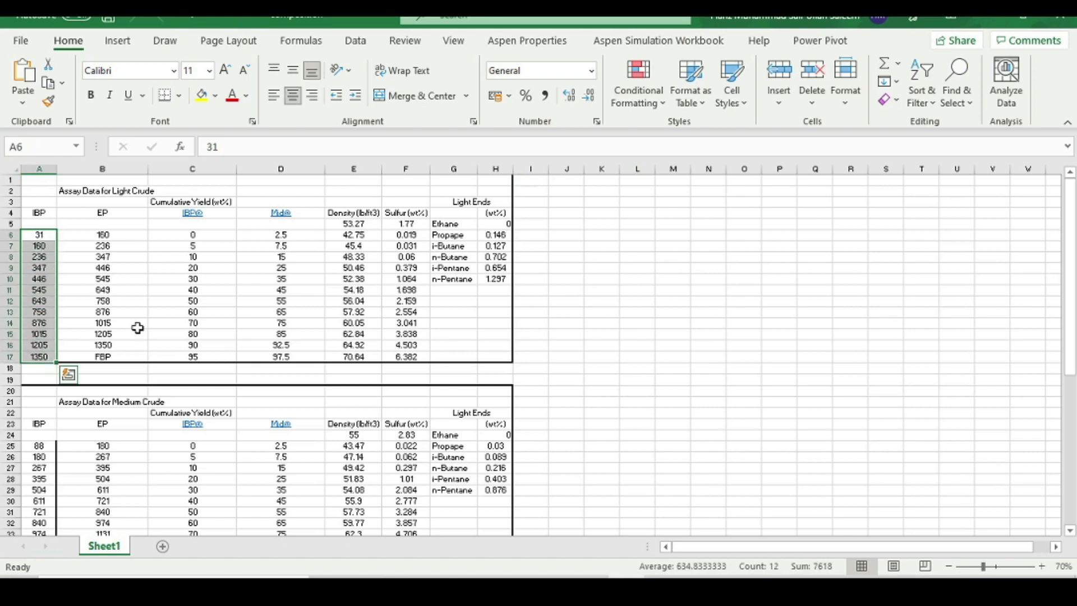
pyautogui.hotkey('ctrl', 'c')
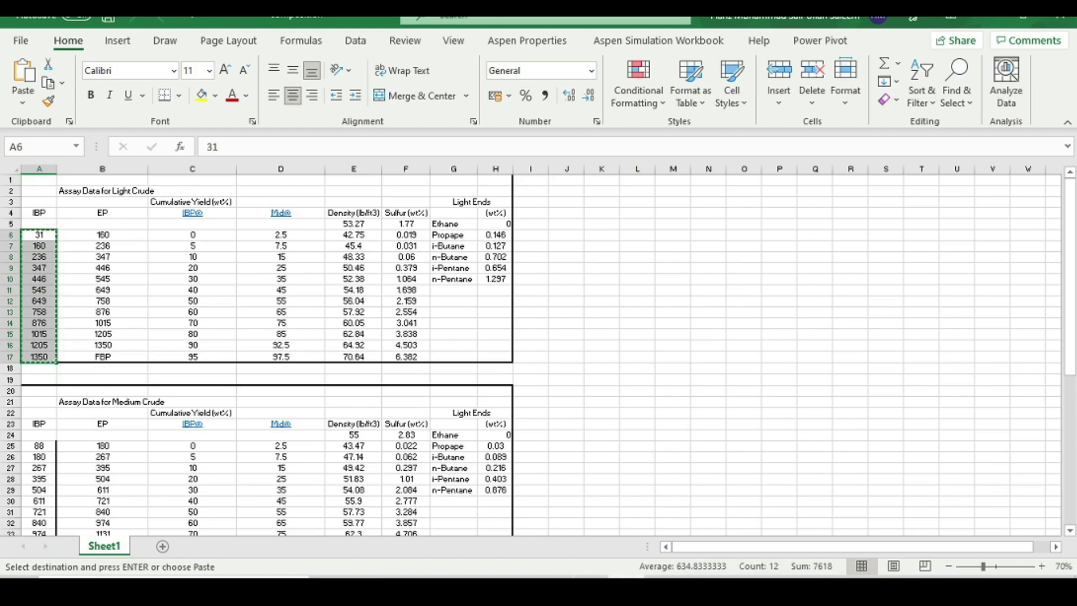
# - Return to the Assay Input Table in Aspen HYSYS and paste the copied IBP values into all 12 Temperature cells
pyautogui.moveTo(653, 589)
pyautogui.click(735, 516)
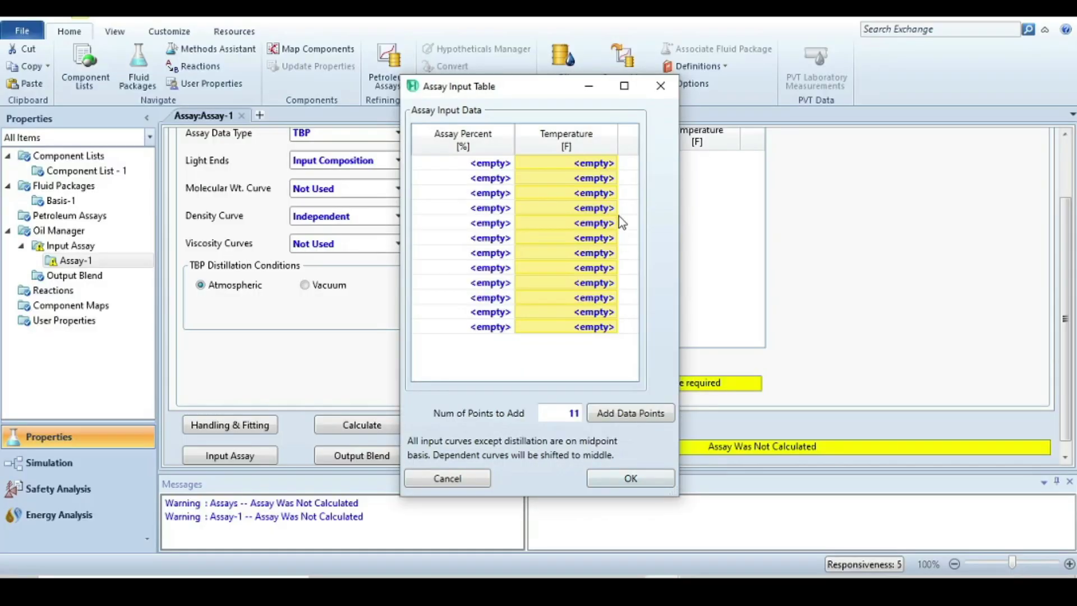
pyautogui.moveTo(594, 163); pyautogui.dragTo(602, 333)
pyautogui.hotkey('ctrl', 'v')
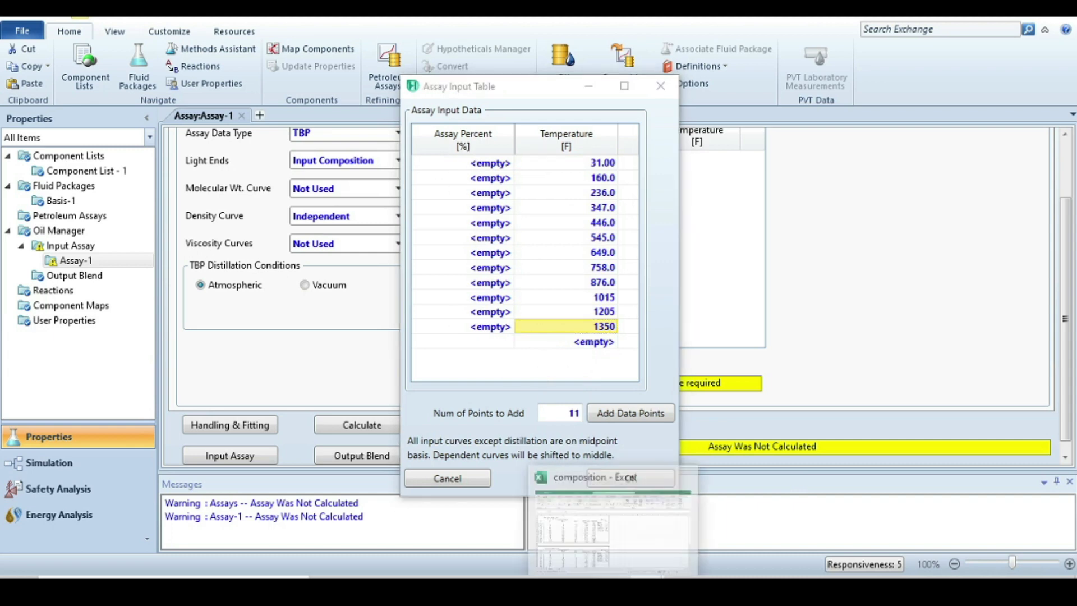
# - Switch to the Excel workbook and copy the light crude IBP cumulative yields, 0 to 95 wt%, from C6:C17
pyautogui.click(613, 478)
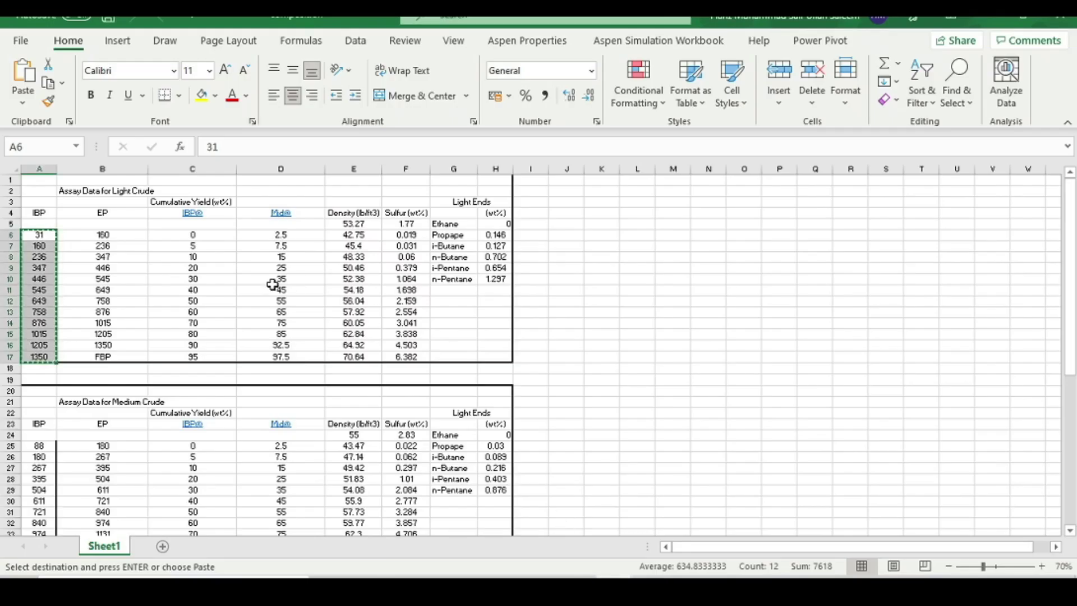
pyautogui.click(197, 235)
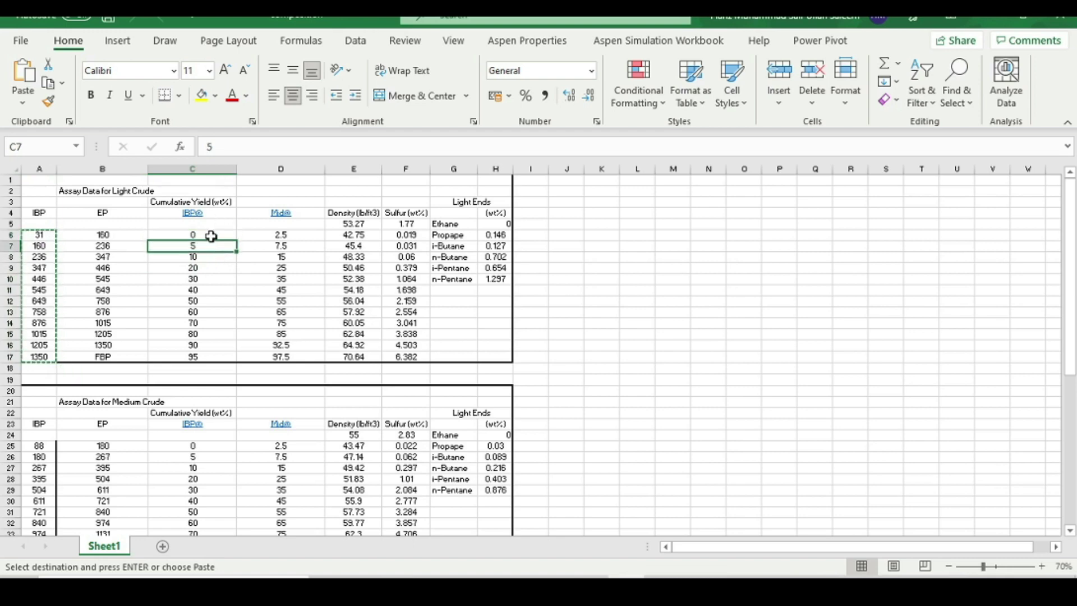
pyautogui.moveTo(211, 234); pyautogui.dragTo(212, 351)
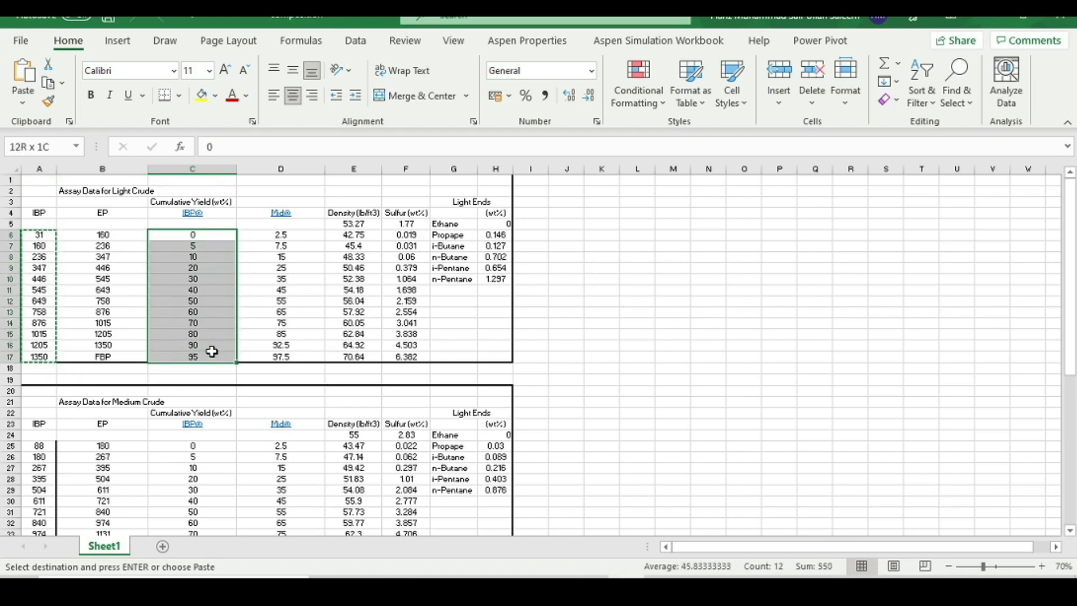
pyautogui.hotkey('ctrl', 'v')
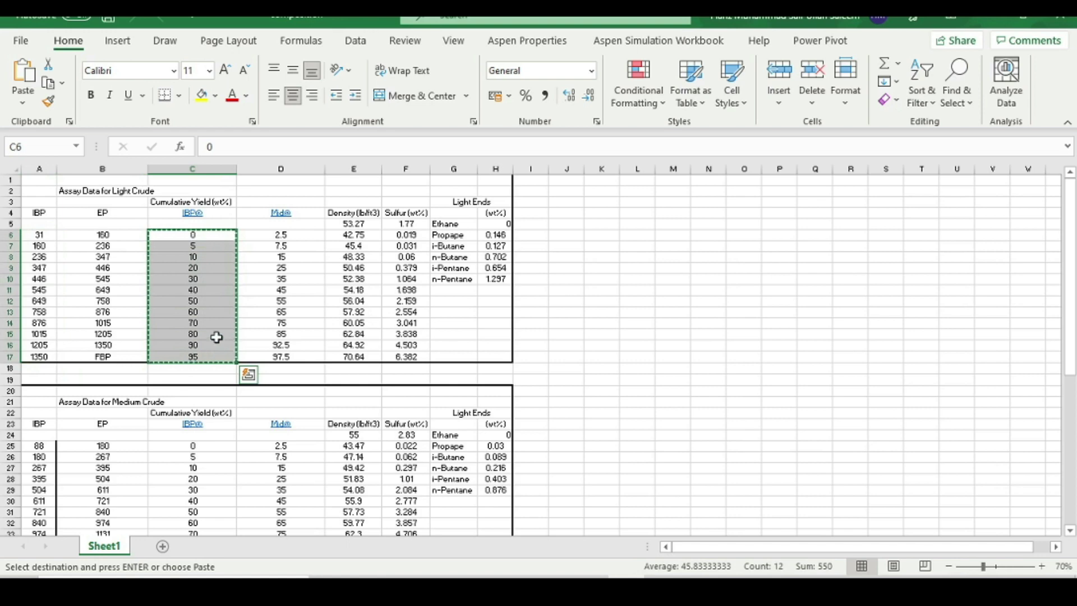
pyautogui.hotkey('ctrl', 'c')
# - Back in Aspen HYSYS, paste the cumulative yields into the distillation's Assay Percent column and accept the table
pyautogui.moveTo(662, 592)
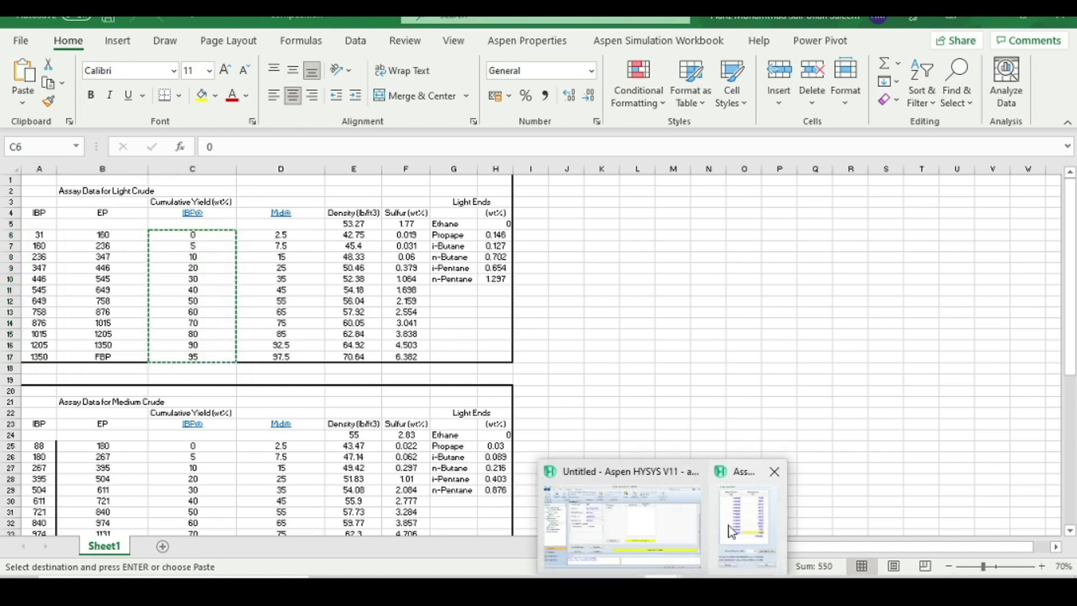
pyautogui.click(747, 516)
pyautogui.click(501, 178)
pyautogui.moveTo(496, 166); pyautogui.dragTo(499, 329)
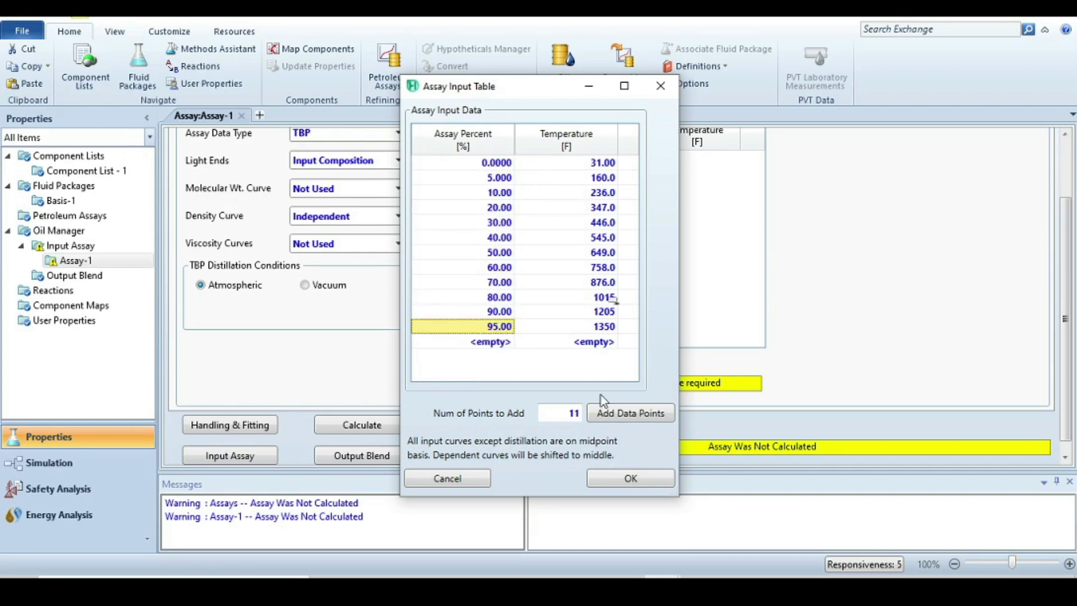
pyautogui.click(625, 478)
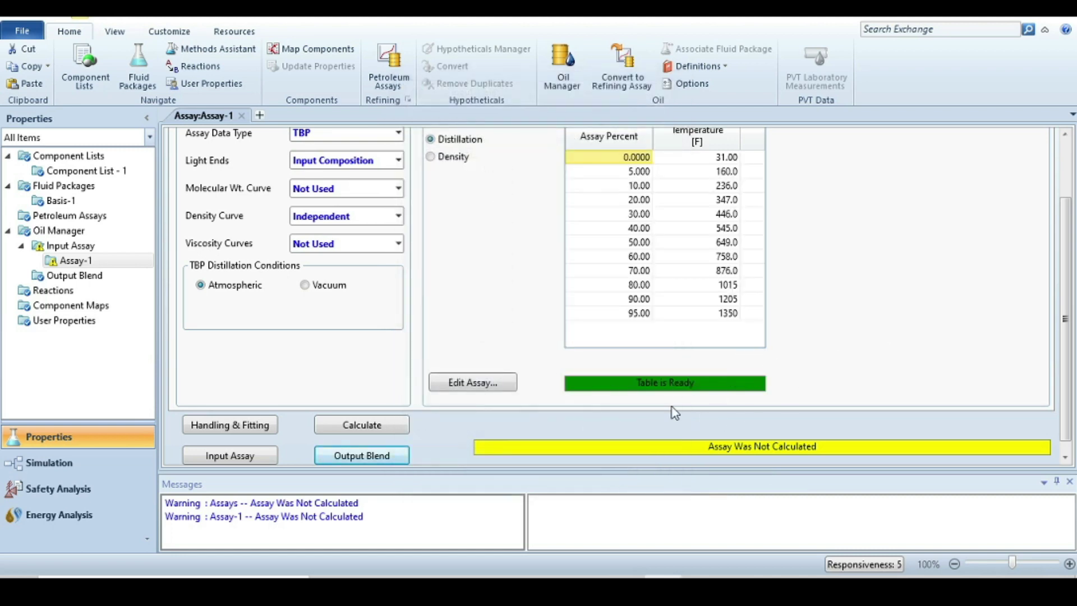
# - Show the assay's Density input data, open its Assay Input Table for editing and add 11 data points
pyautogui.scroll(3, 673, 413)
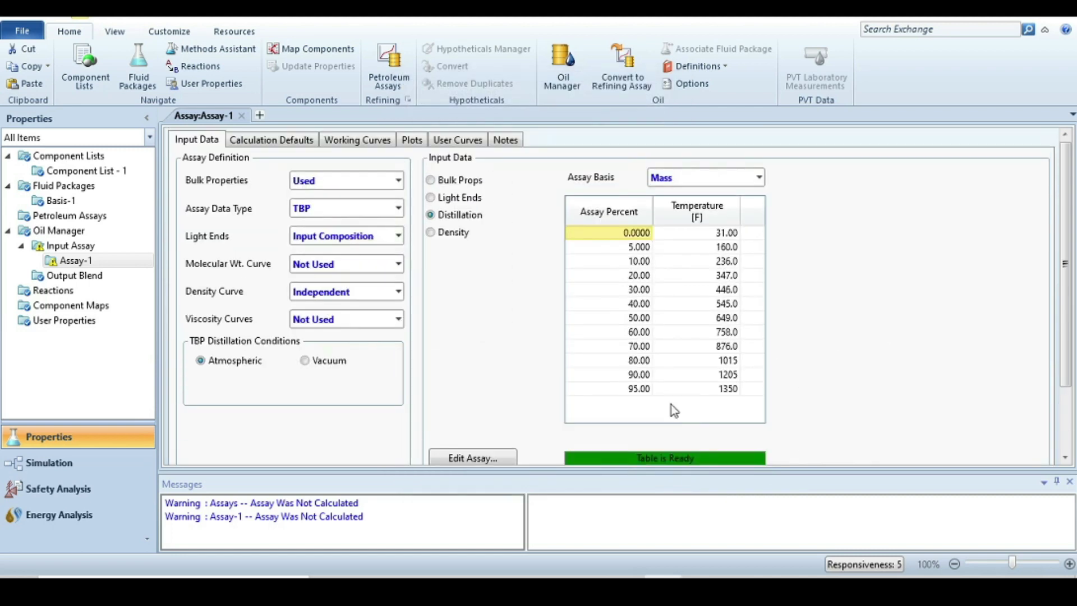
pyautogui.click(430, 233)
pyautogui.scroll(-3, 433, 236)
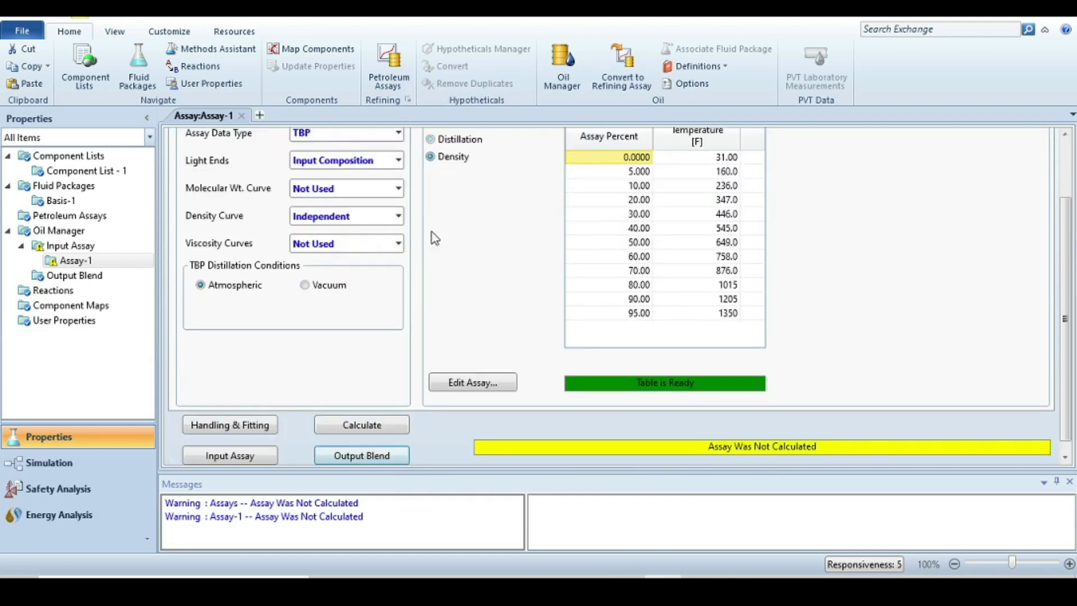
pyautogui.scroll(2, 821, 287)
pyautogui.scroll(-3, 814, 278)
pyautogui.scroll(3, 810, 274)
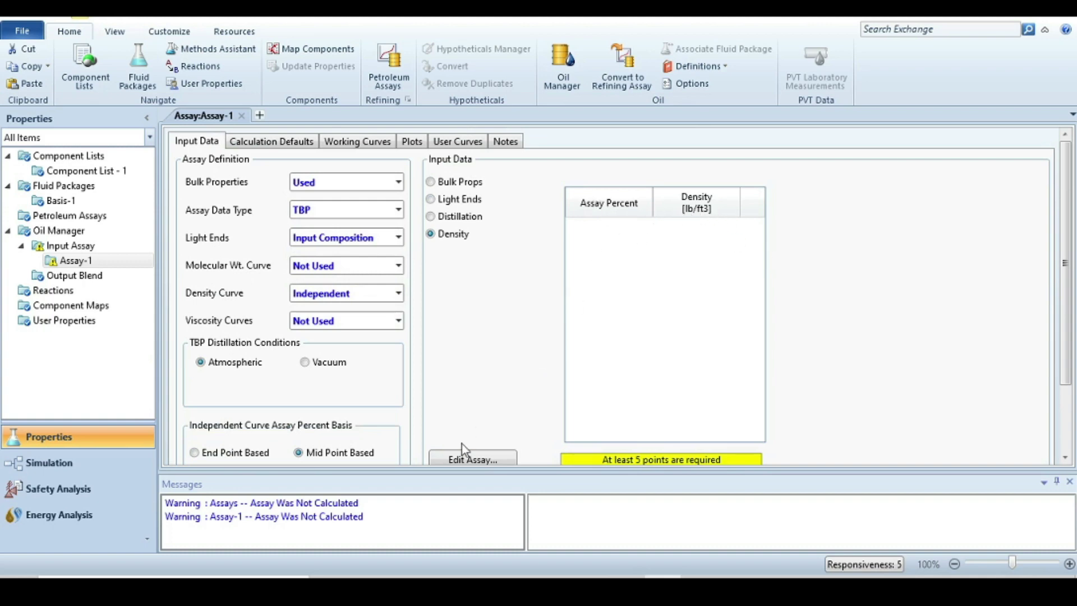
pyautogui.click(475, 457)
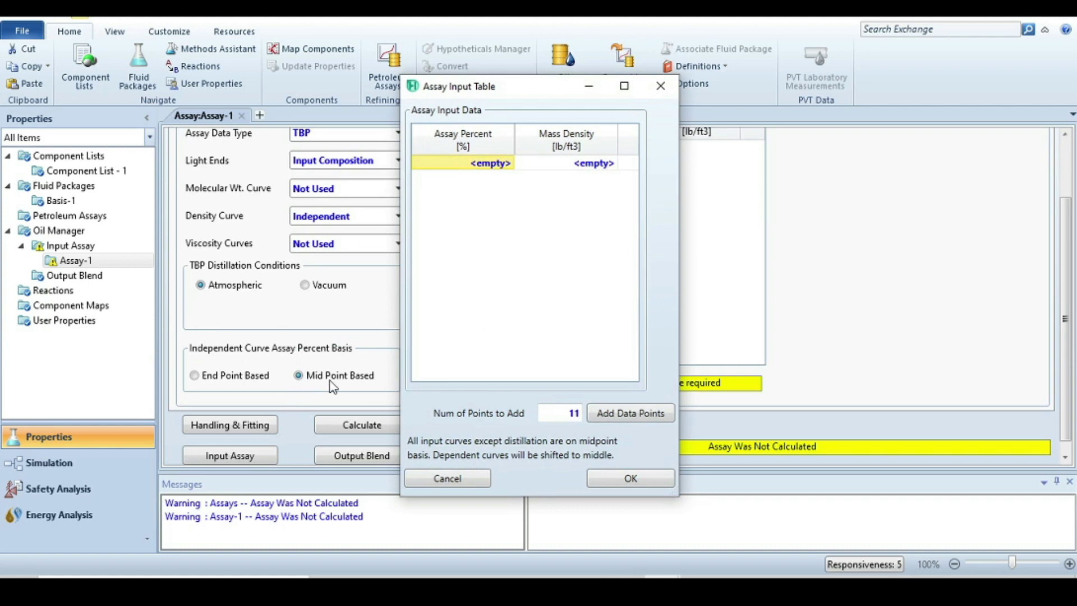
pyautogui.click(629, 420)
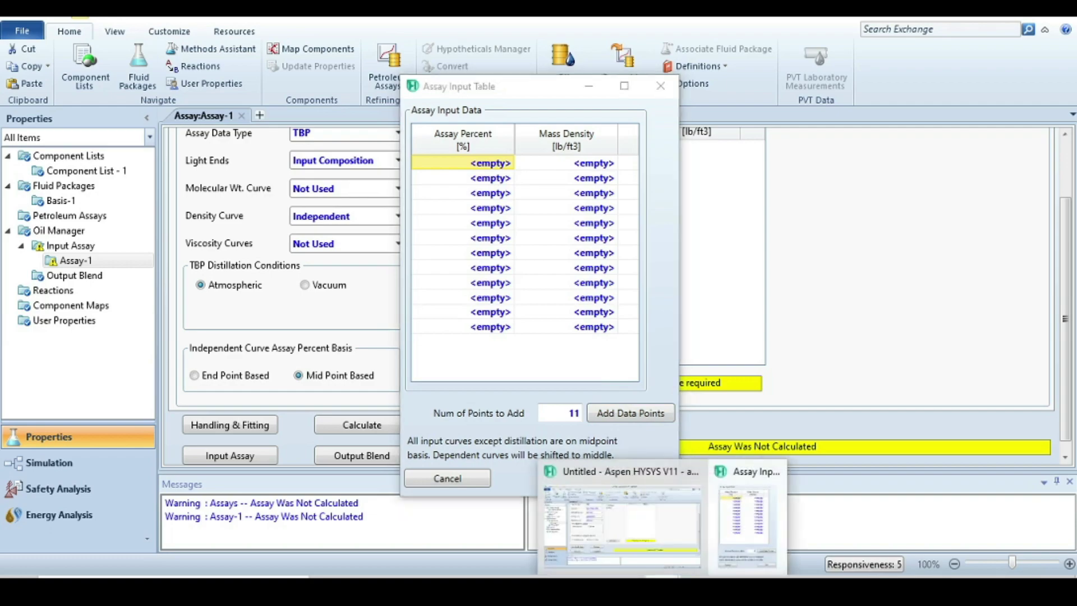
# - Switch to the Excel workbook and copy the light crude mid-point yields, 2.5 to 97.5 wt%, from D6:D17
pyautogui.click(628, 589)
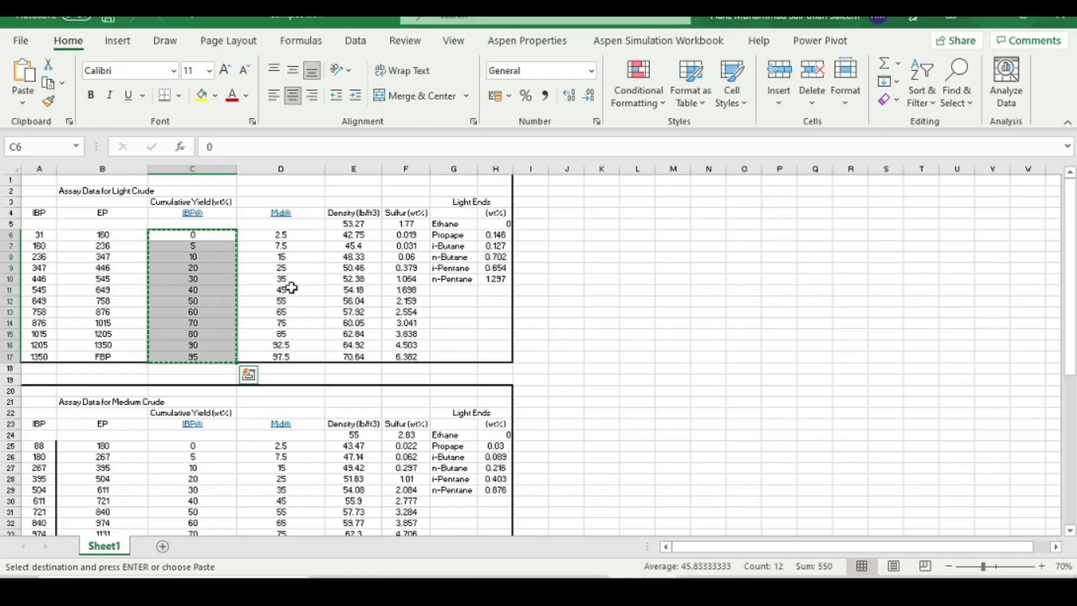
pyautogui.click(295, 267)
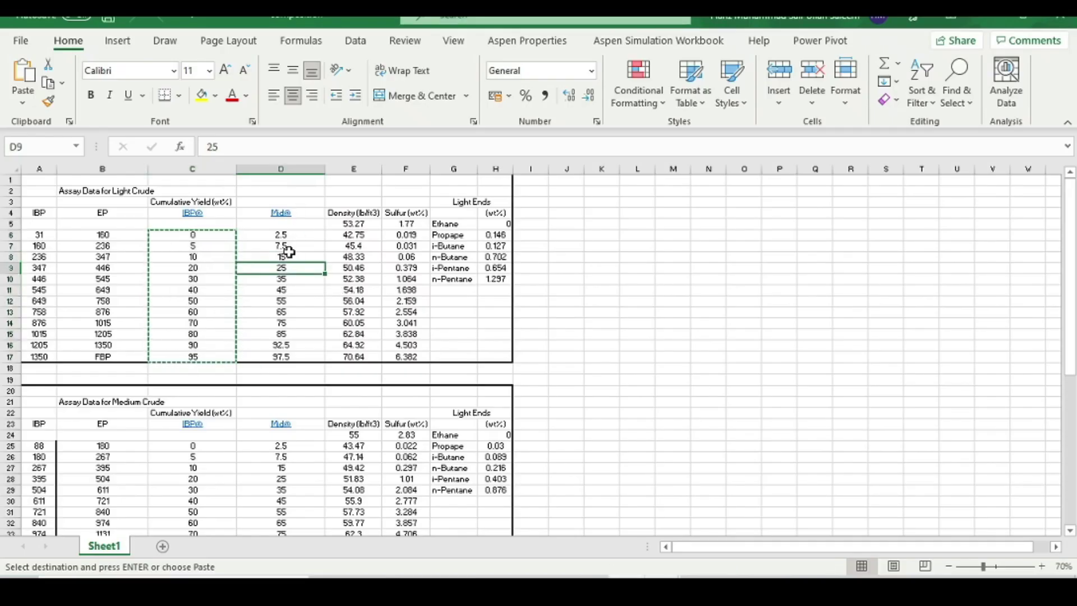
pyautogui.moveTo(288, 236); pyautogui.dragTo(286, 350)
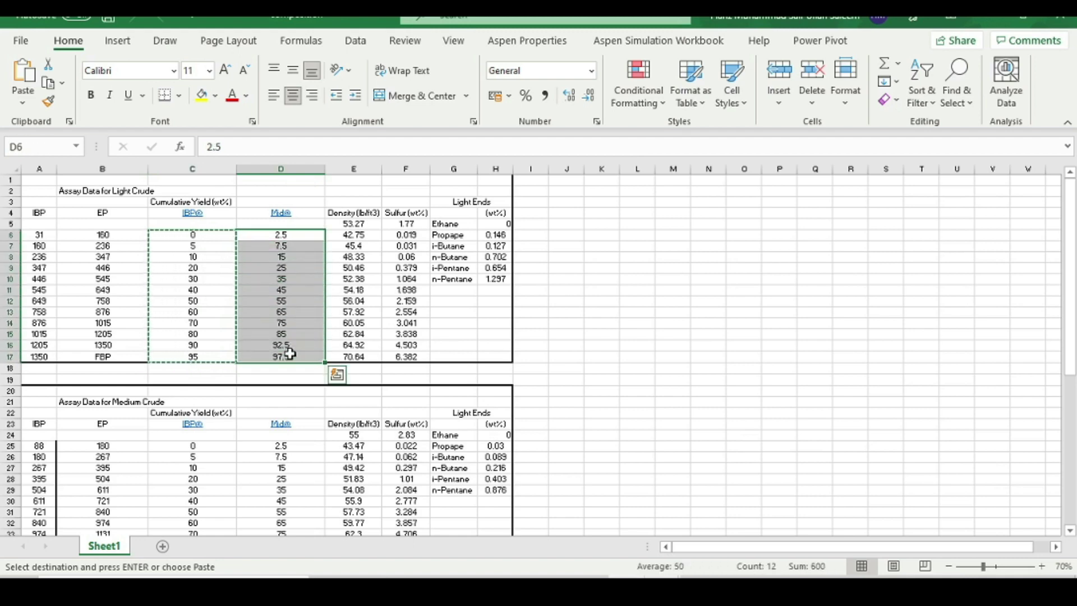
pyautogui.hotkey('ctrl', 'c')
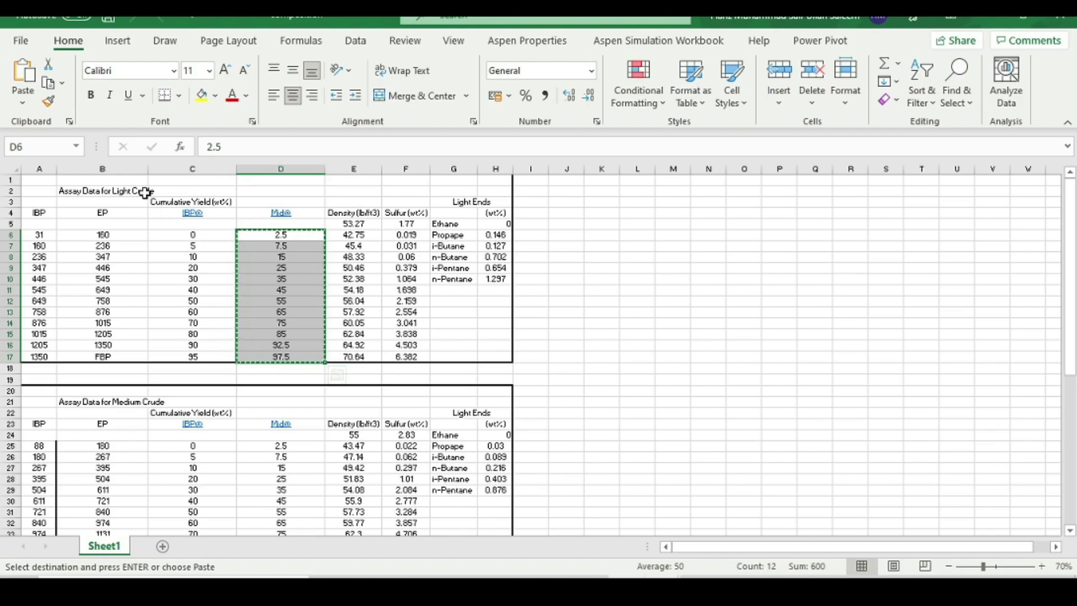
# - Return to Aspen HYSYS and paste the mid-point yields into the density table's Assay Percent column
pyautogui.hotkey('alt', 'Tab')
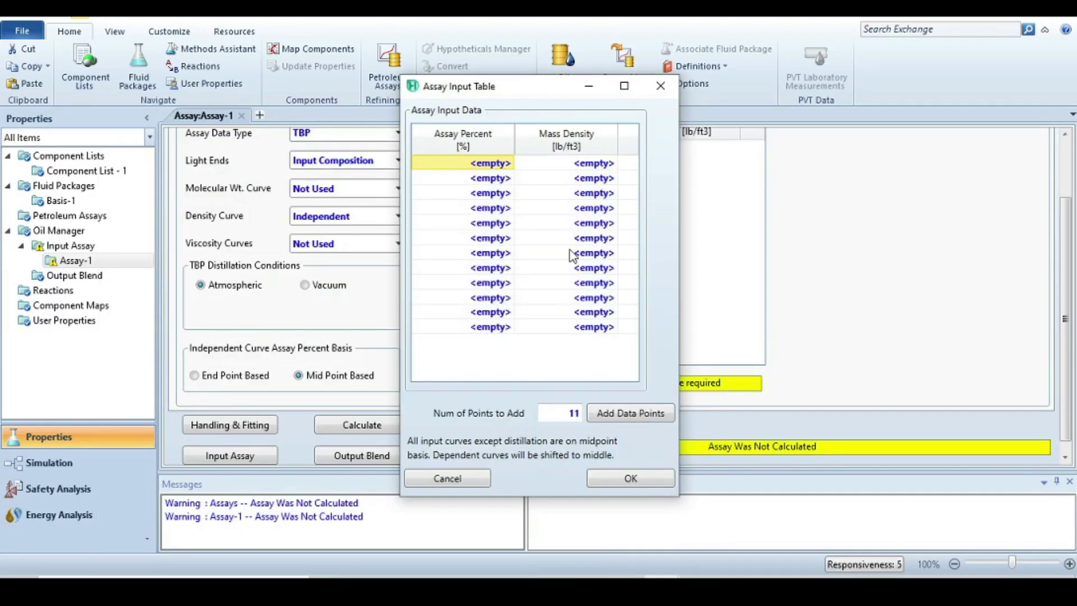
pyautogui.click(491, 173)
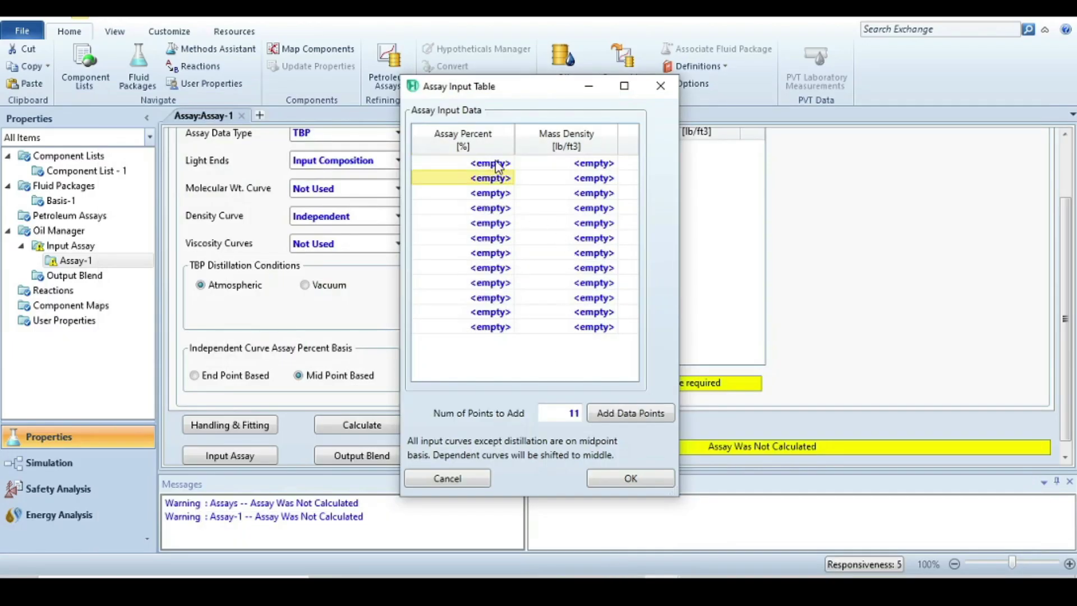
pyautogui.click(496, 163)
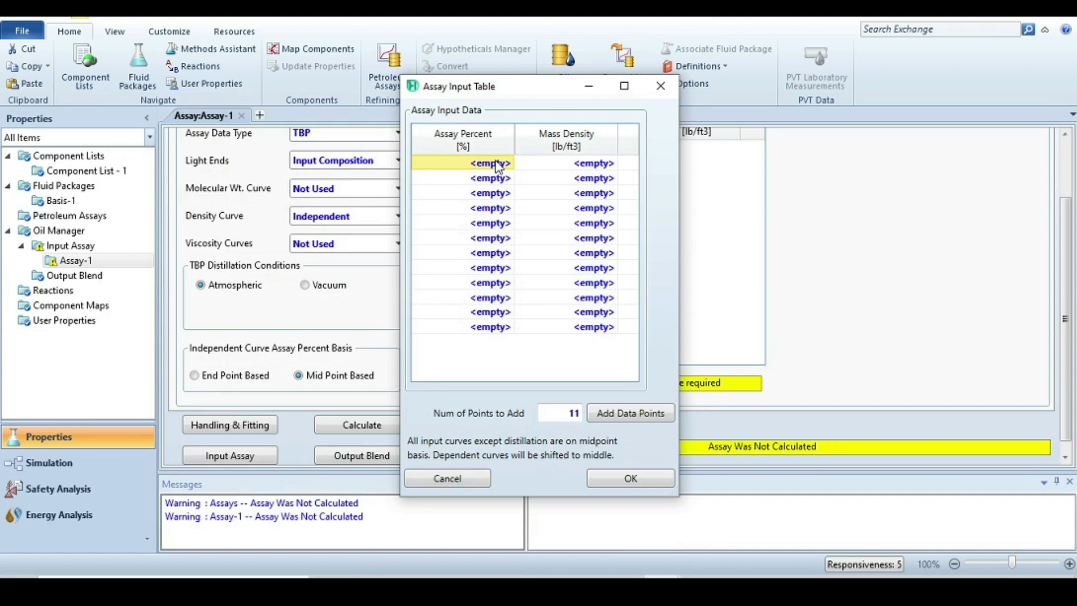
pyautogui.moveTo(500, 223); pyautogui.dragTo(502, 328)
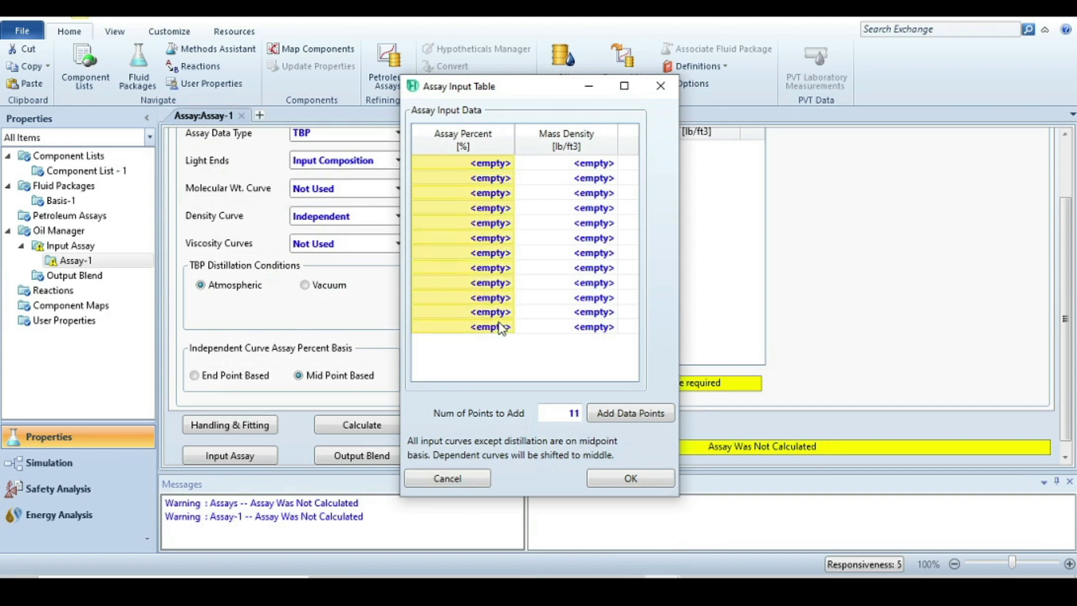
pyautogui.hotkey('ctrl', 'v')
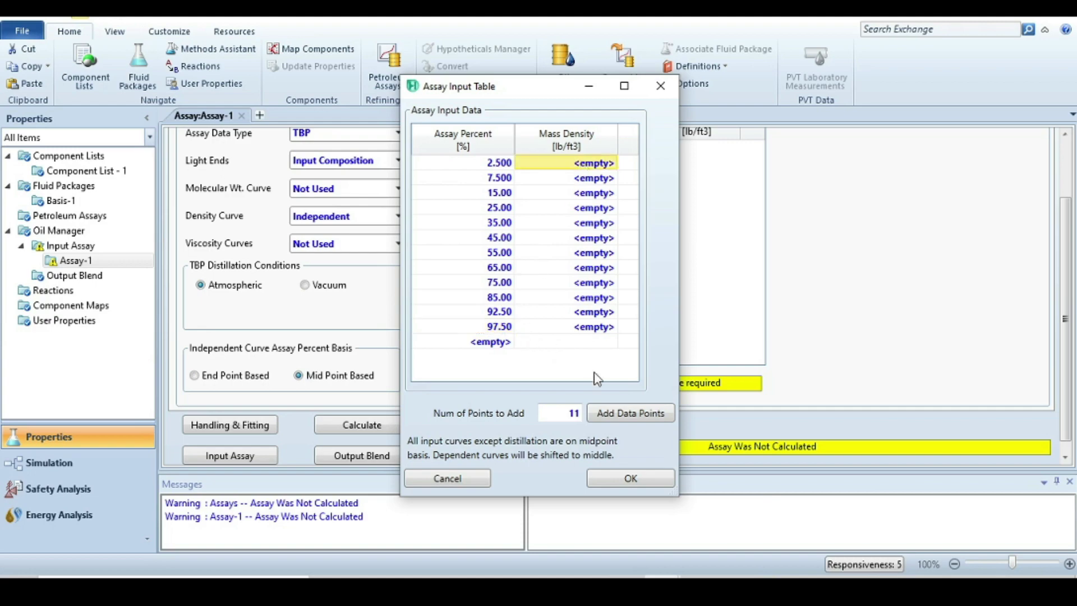
# - Switch to the Excel workbook and copy the light crude densities, 42.75 to 70.64 lb/ft3, from E6:E17
pyautogui.click(651, 575)
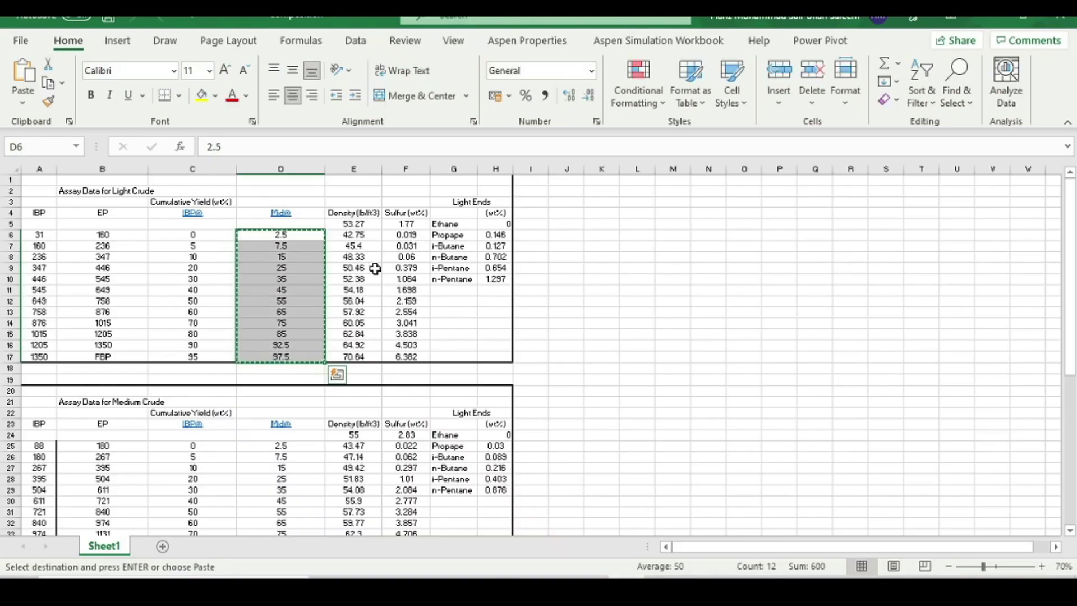
pyautogui.click(359, 236)
pyautogui.click(370, 278)
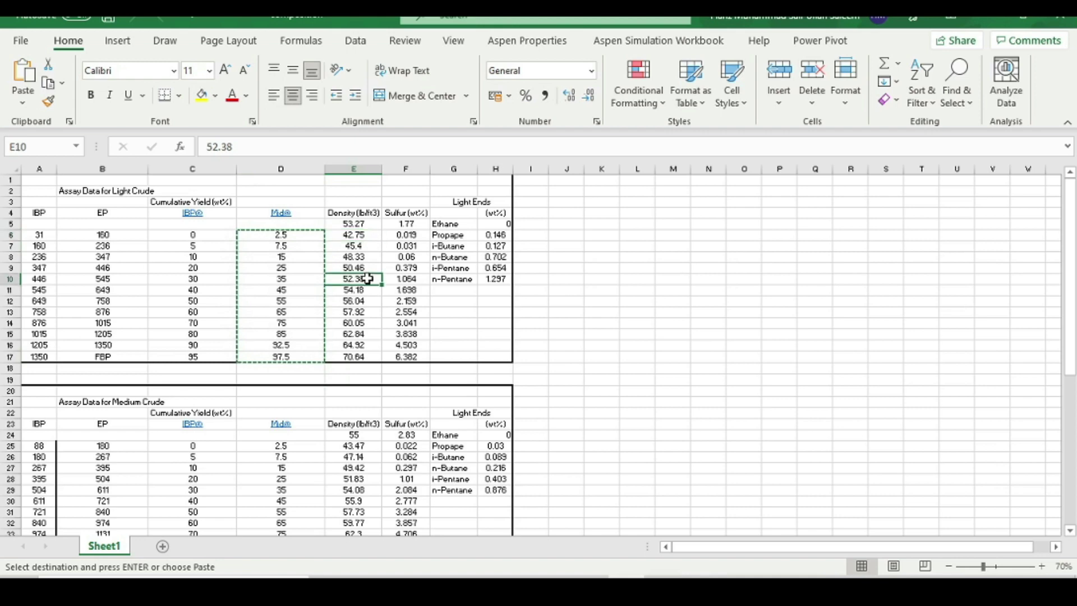
pyautogui.moveTo(365, 235); pyautogui.dragTo(368, 353)
pyautogui.hotkey('ctrl', 'c')
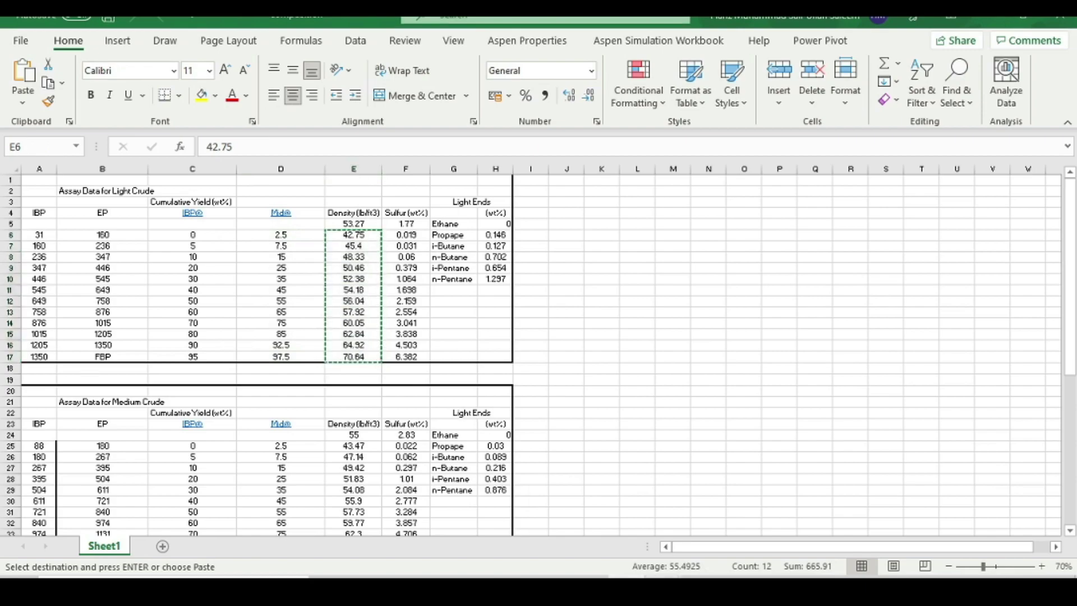
# - Return to the Assay Input Table in Aspen HYSYS and paste the copied densities into its Mass Density column
pyautogui.click(717, 533)
pyautogui.moveTo(603, 163); pyautogui.dragTo(599, 333)
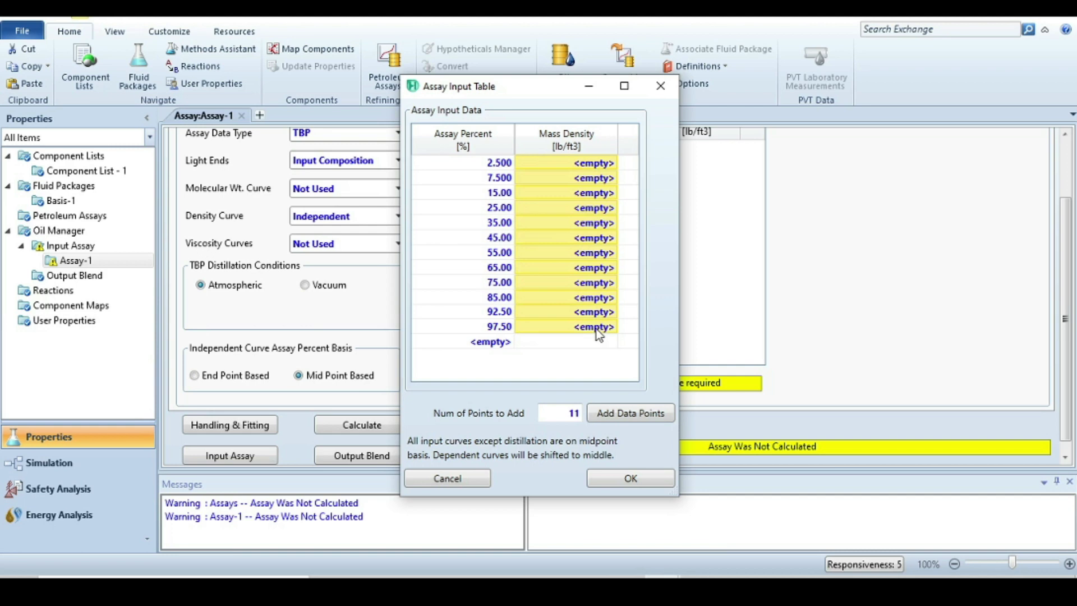
pyautogui.hotkey('ctrl', 'v')
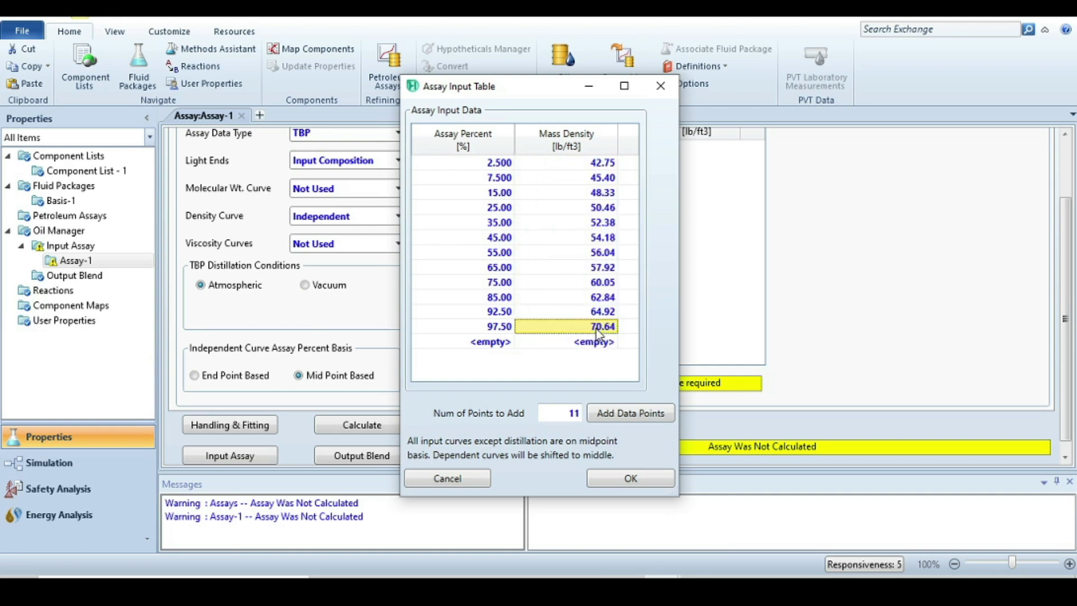
# - Accept the completed density table and display the assay's bulk properties, selecting the Standard Density entry
pyautogui.click(627, 478)
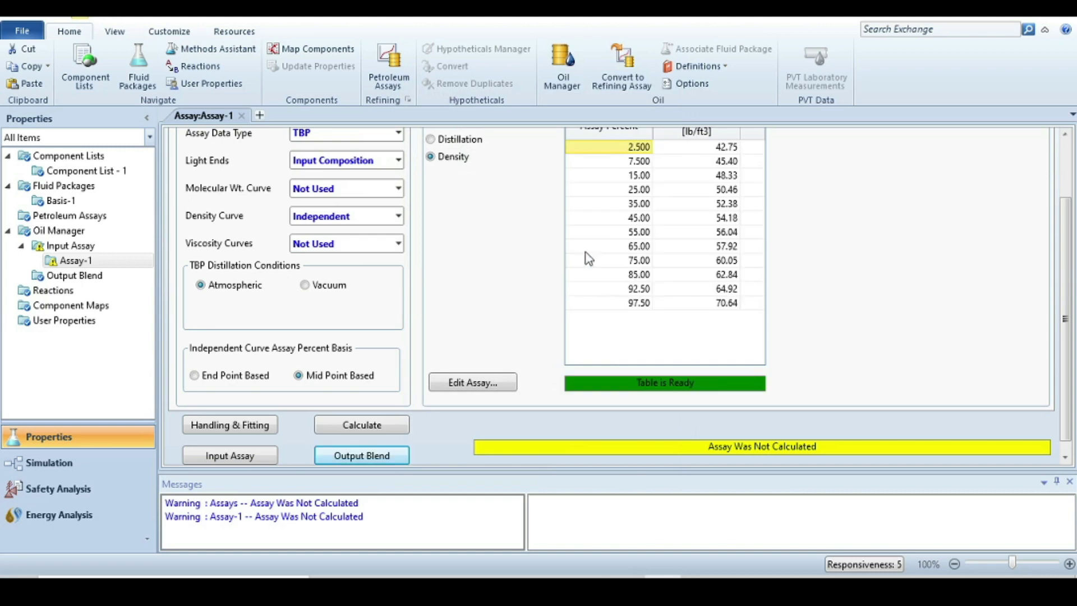
pyautogui.scroll(3, 801, 306)
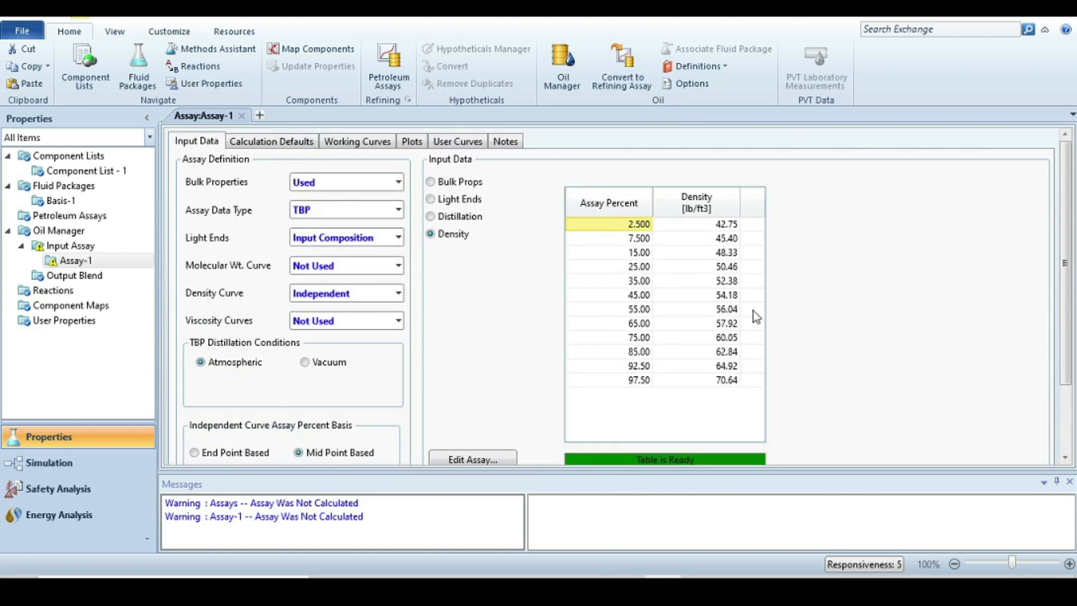
pyautogui.click(431, 182)
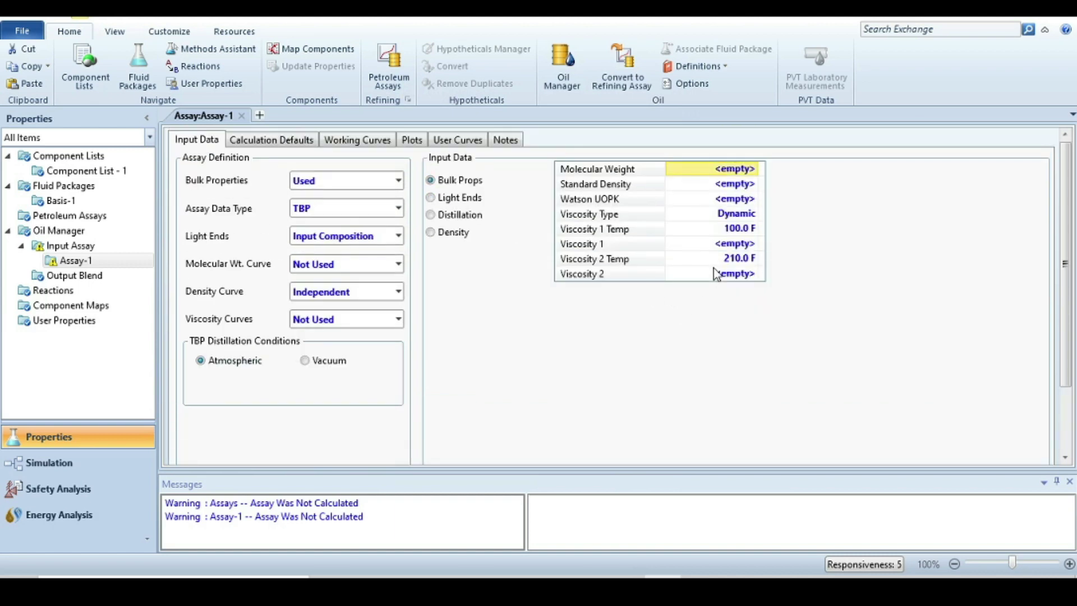
pyautogui.click(723, 187)
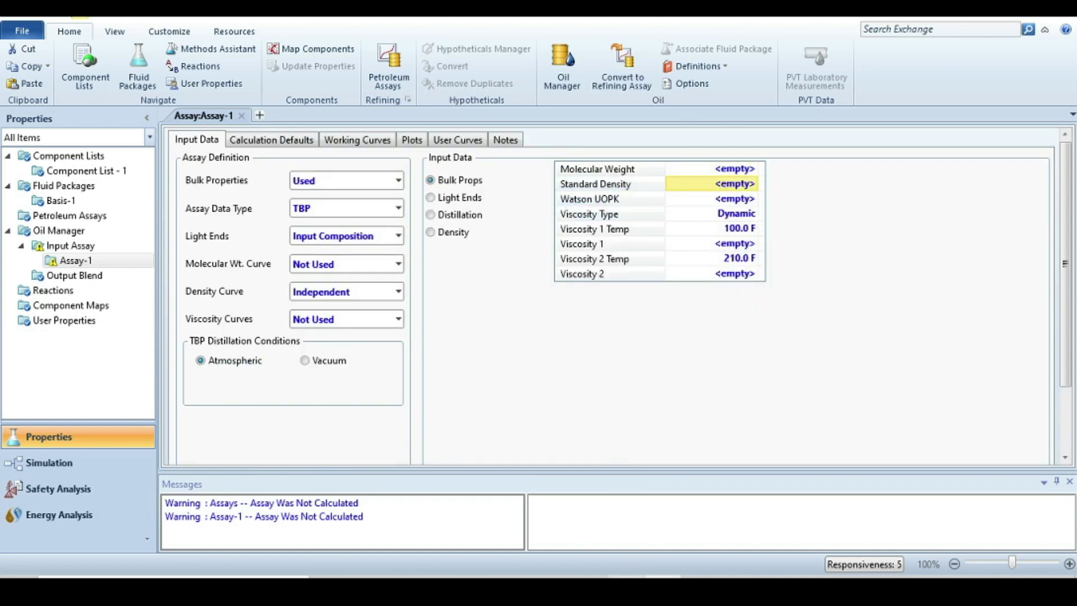
# - Switch to the Excel workbook and look up the light crude's bulk density in cell E5
pyautogui.hotkey('alt', 'Tab')
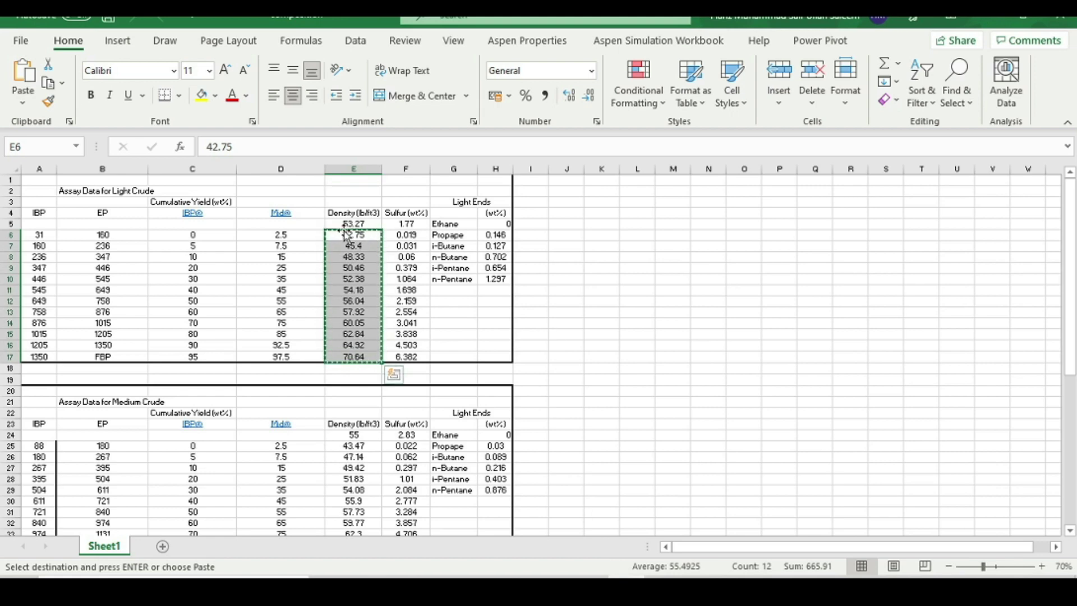
pyautogui.click(1042, 567)
pyautogui.click(1042, 567)
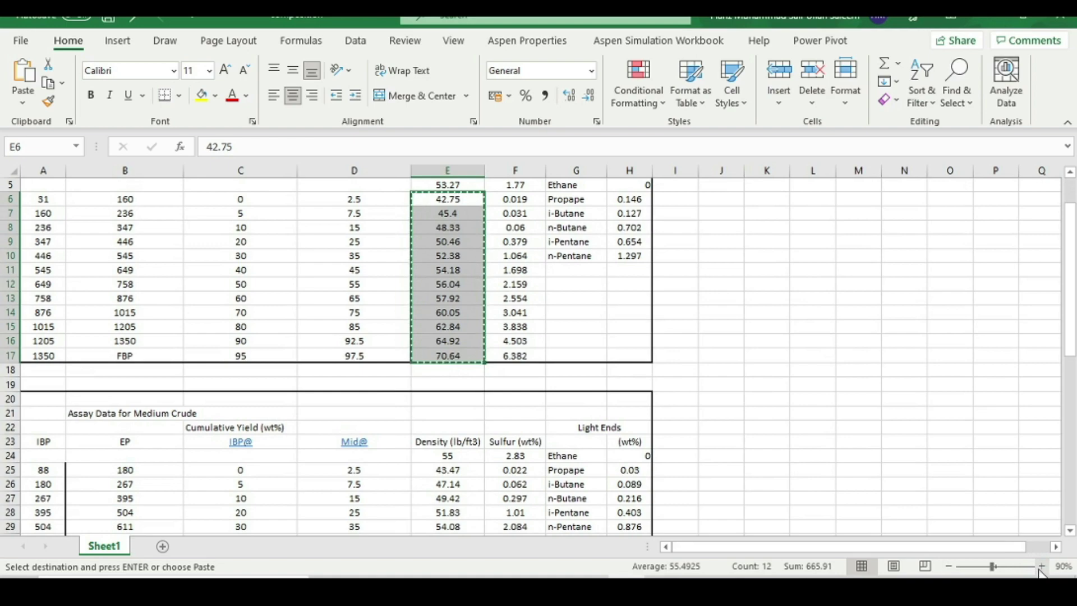
pyautogui.click(1042, 567)
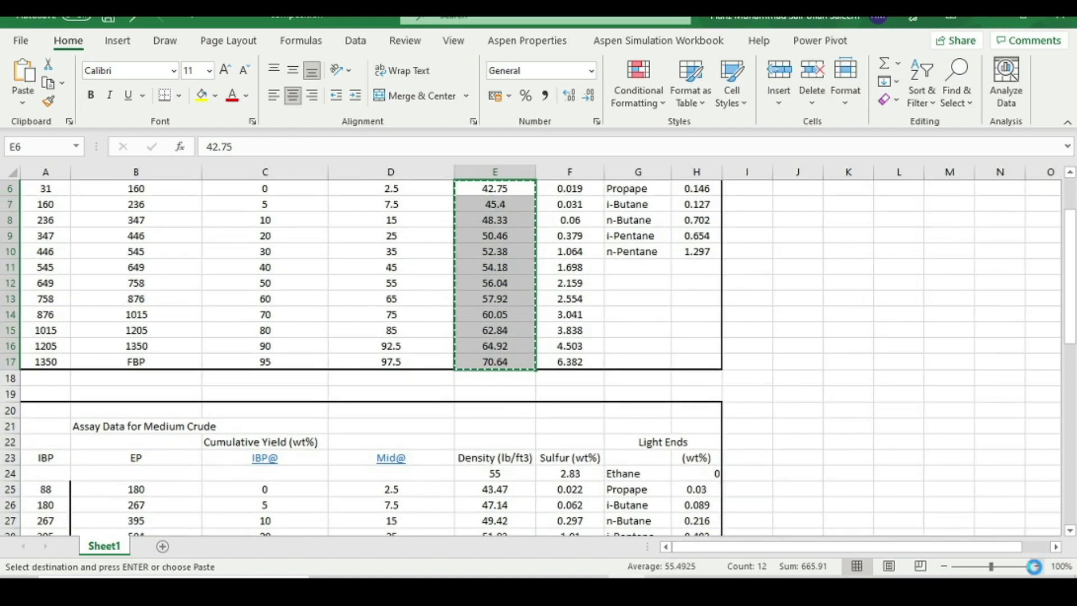
pyautogui.click(1035, 566)
pyautogui.scroll(2, 878, 368)
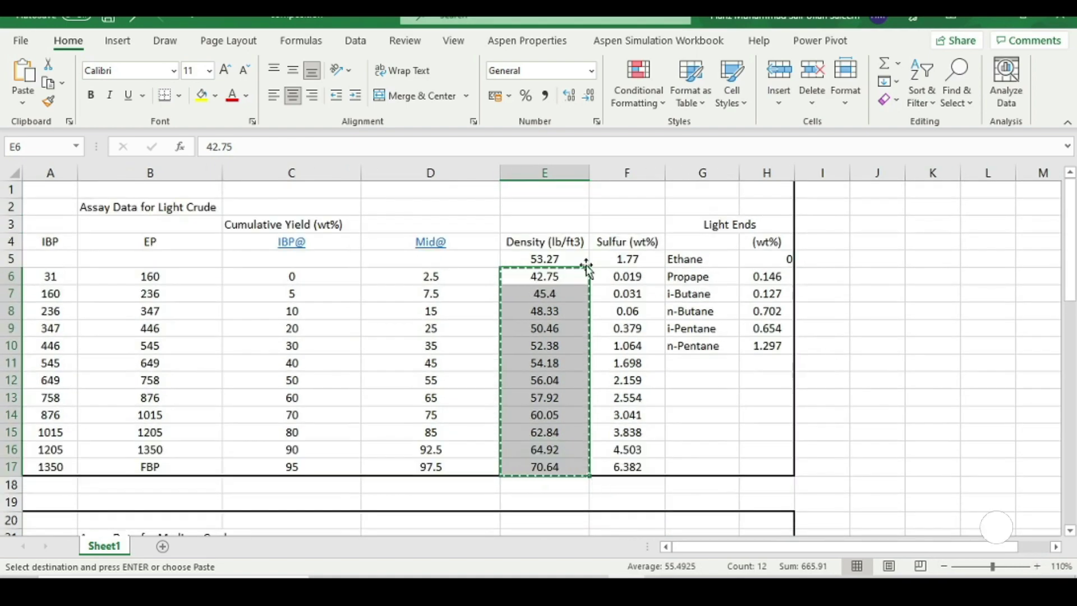
pyautogui.click(543, 263)
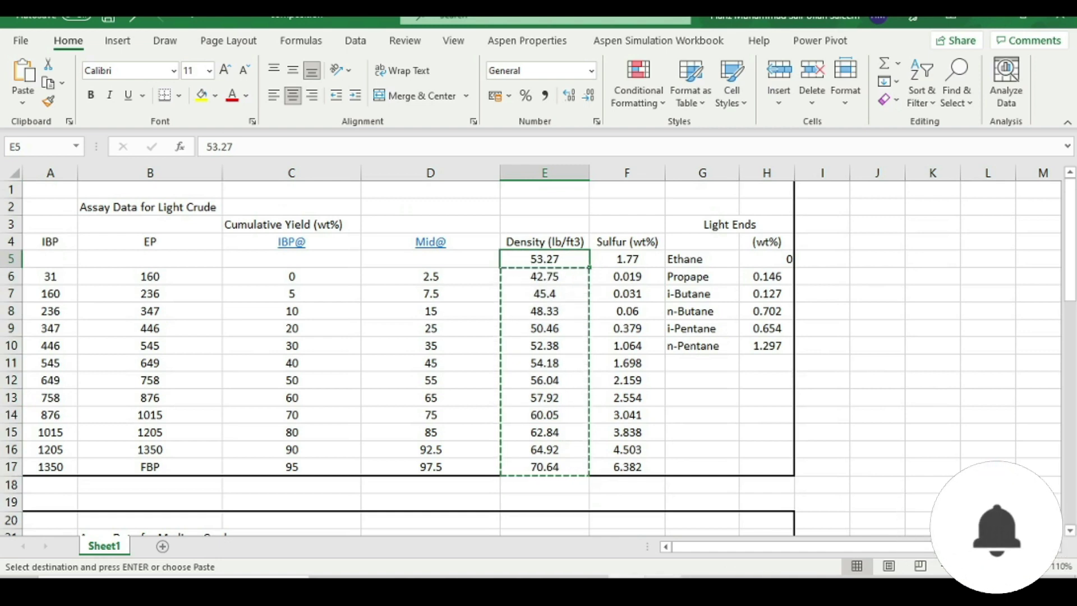
# - Return to Aspen HYSYS and set the assay's bulk Standard Density to 53.27 lb/ft3
pyautogui.hotkey('alt', 'Tab')
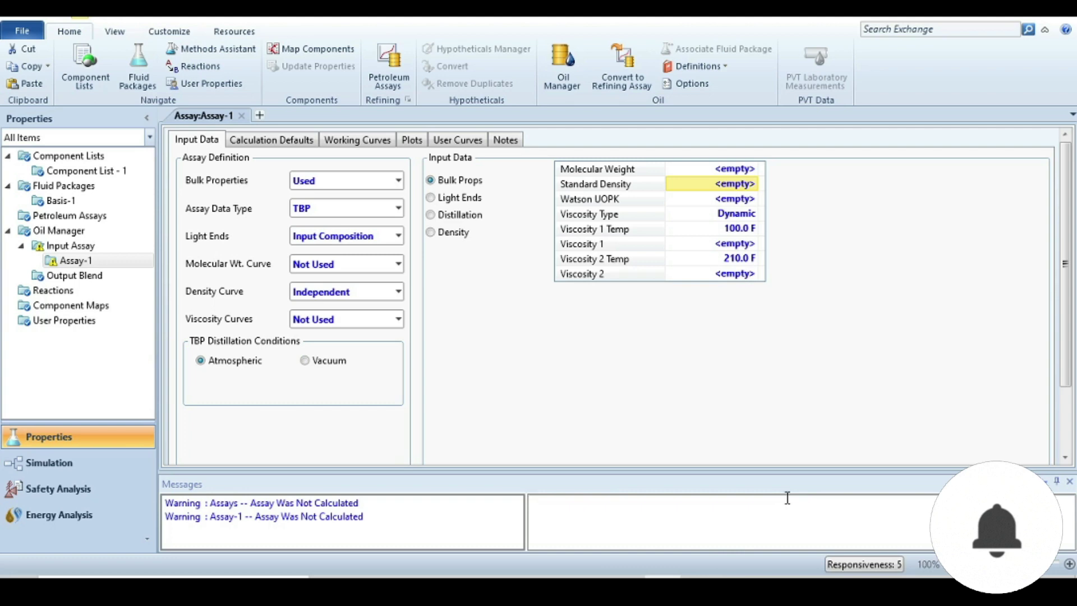
pyautogui.click(730, 187)
pyautogui.write('53.27')
pyautogui.press('Return')
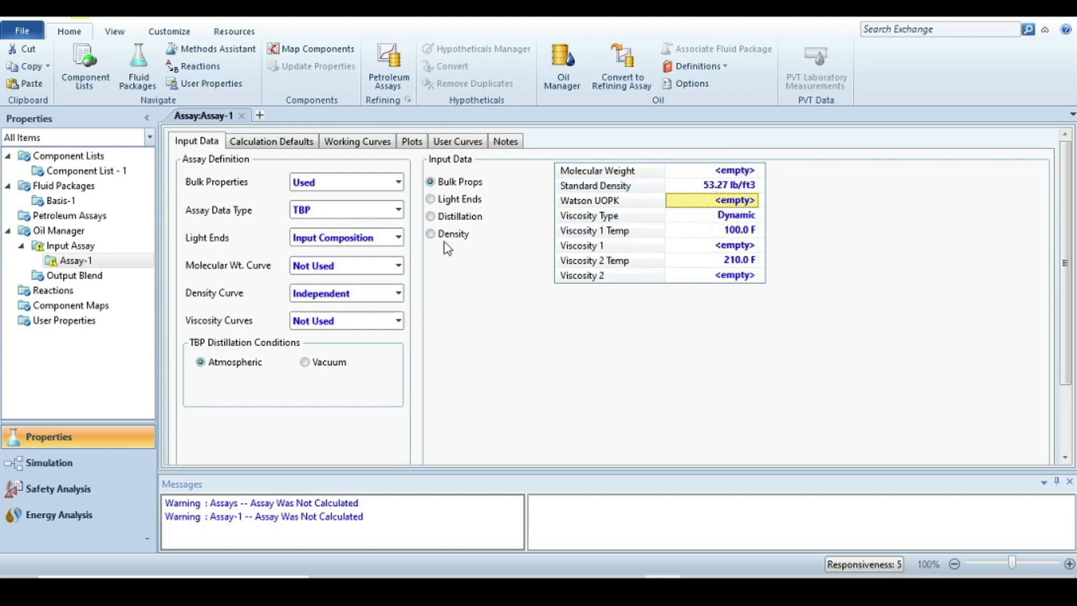
# - Display the assay's light ends input and set the light ends basis to Mass %
pyautogui.click(430, 200)
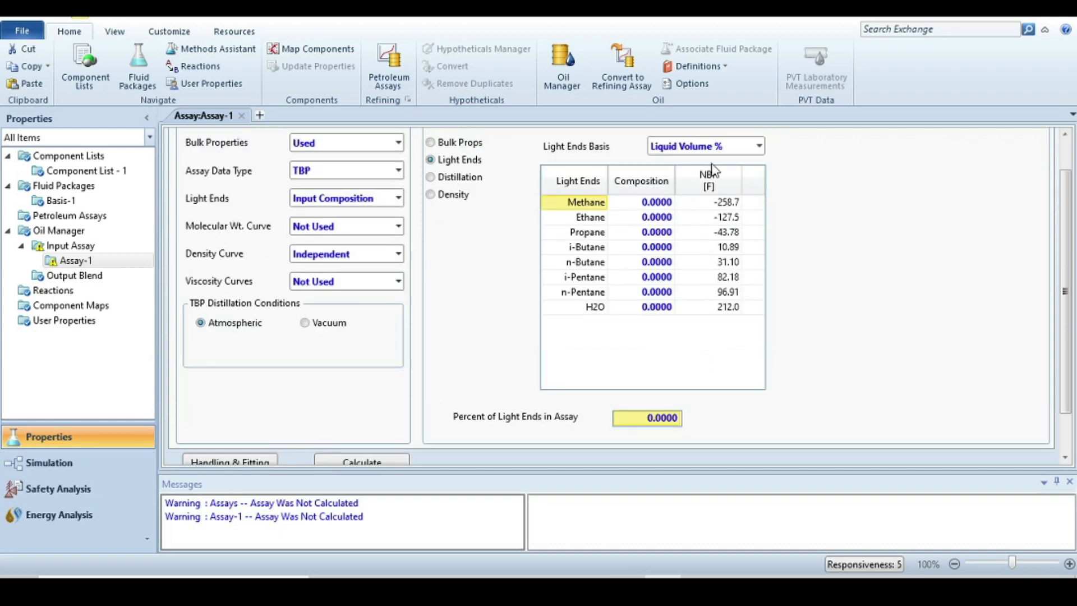
pyautogui.click(760, 147)
pyautogui.click(711, 201)
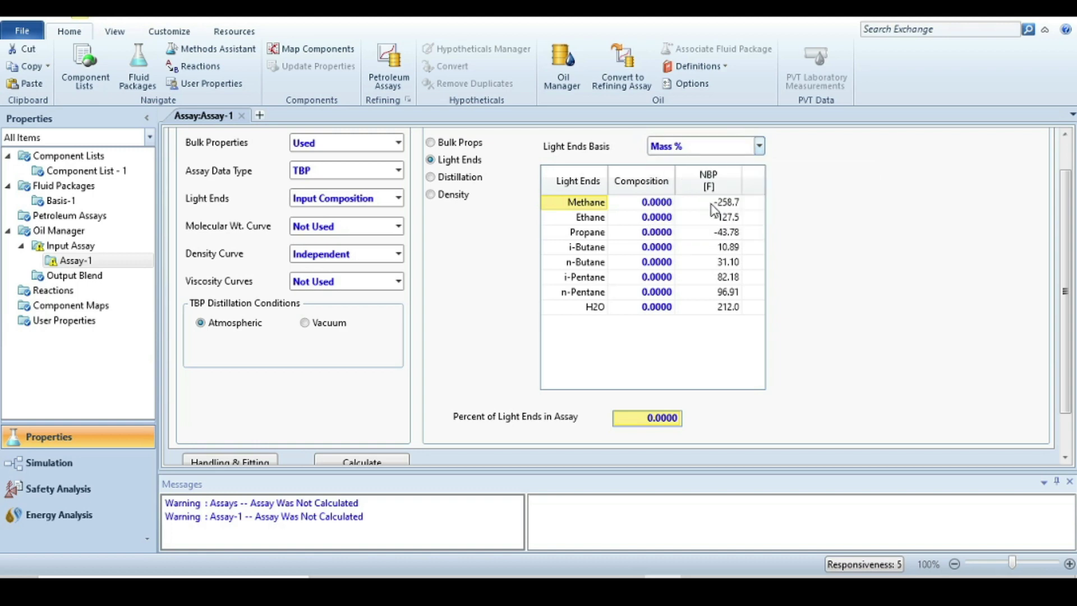
# - Switch to the Excel workbook and copy the light crude's light ends wt% values, ethane to n-pentane, from H5:H10
pyautogui.hotkey('alt', 'Tab')
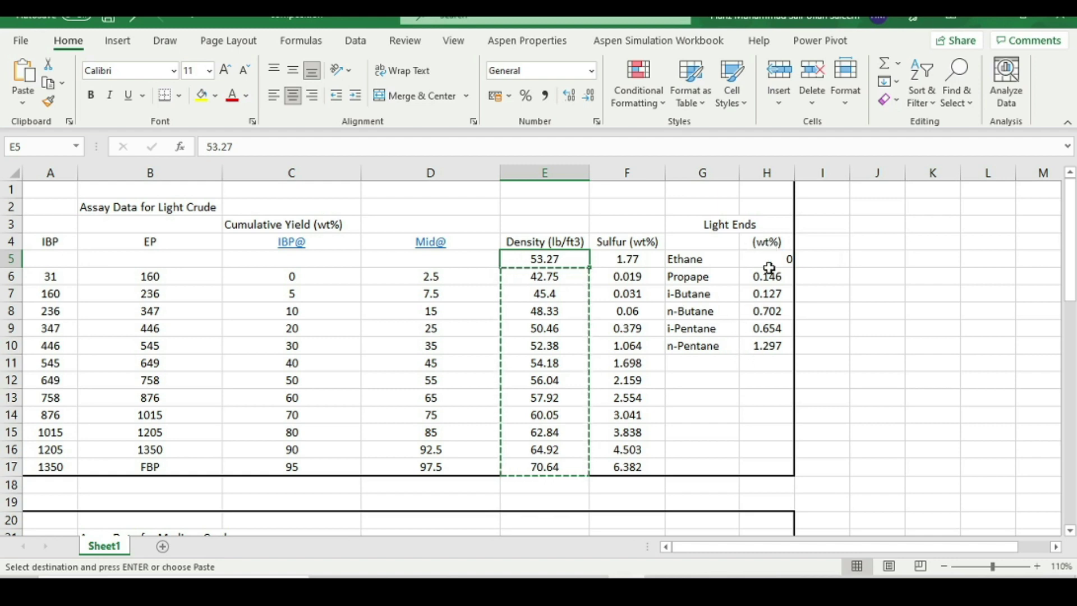
pyautogui.moveTo(769, 258); pyautogui.dragTo(766, 345)
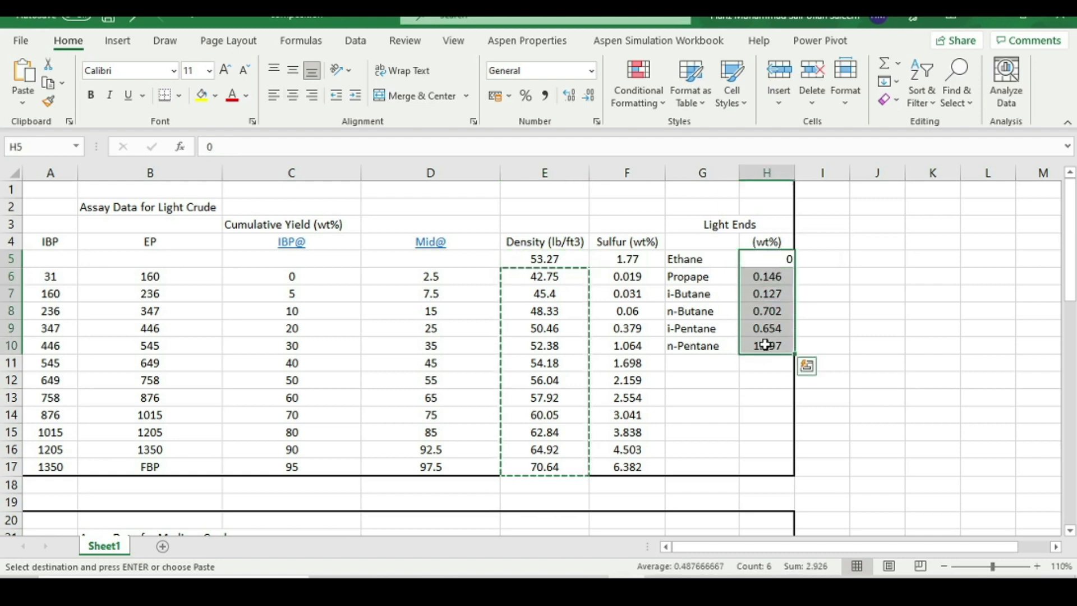
pyautogui.hotkey('ctrl', 'c')
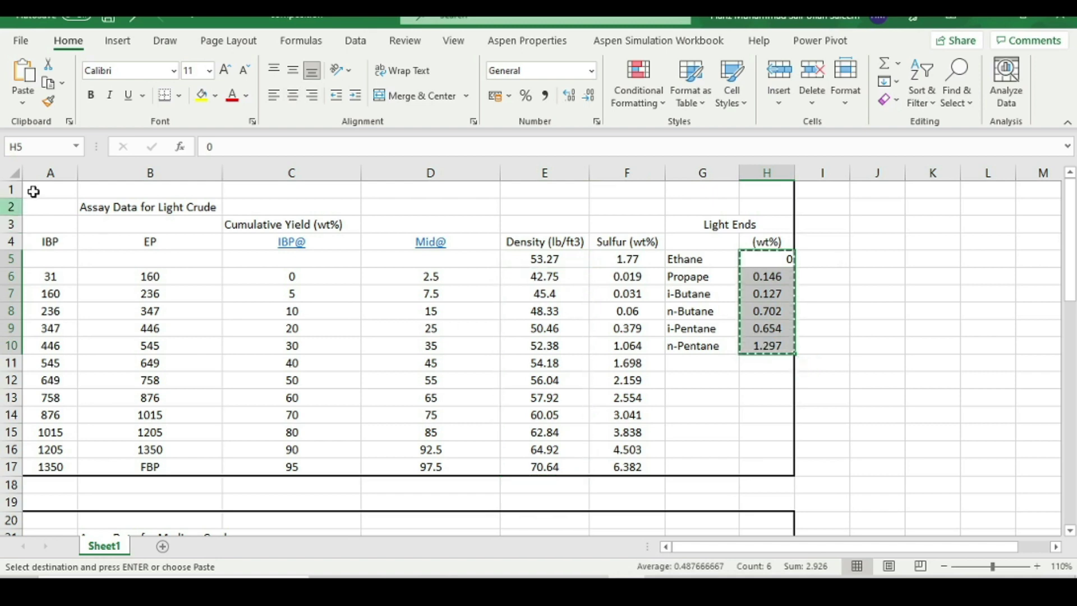
# - Return to Aspen HYSYS and paste the copied light ends values into the Composition cells from Ethane to n-Pentane
pyautogui.hotkey('alt', 'Tab')
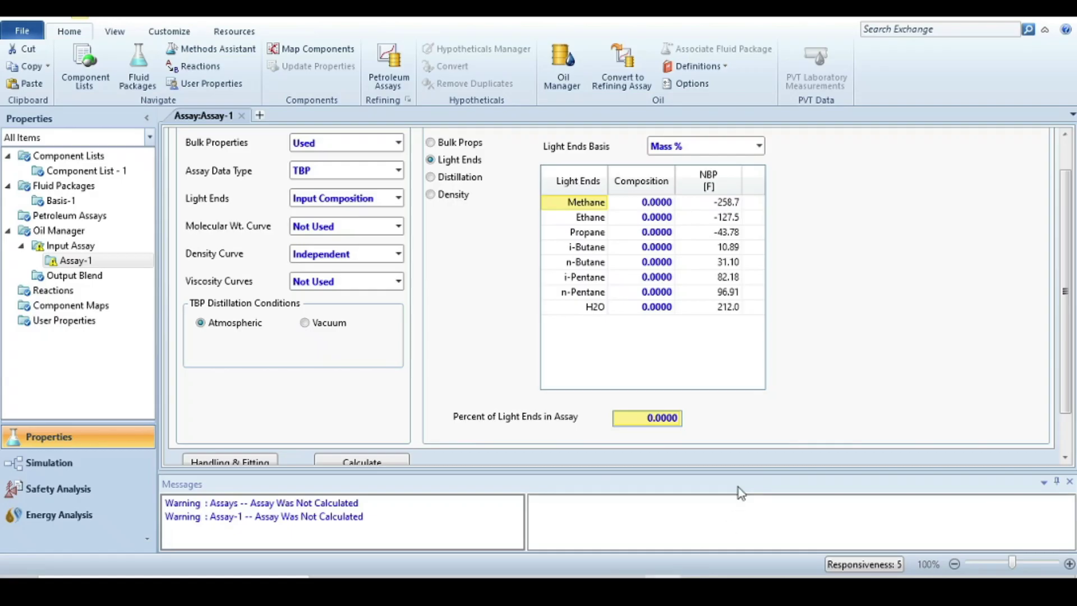
pyautogui.click(655, 218)
pyautogui.click(654, 251)
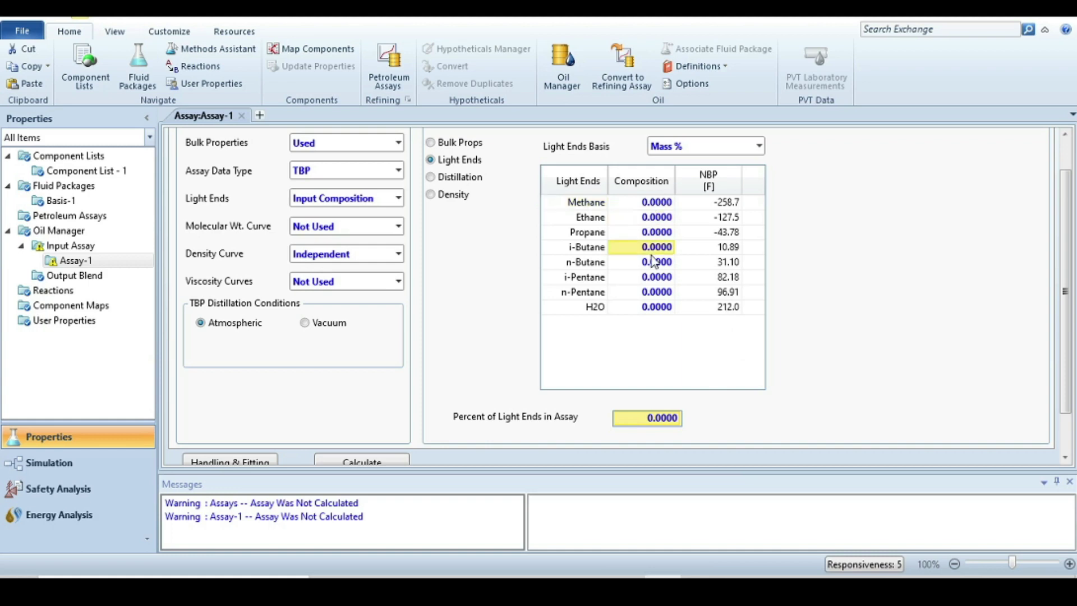
pyautogui.click(655, 220)
pyautogui.moveTo(656, 230); pyautogui.dragTo(654, 297)
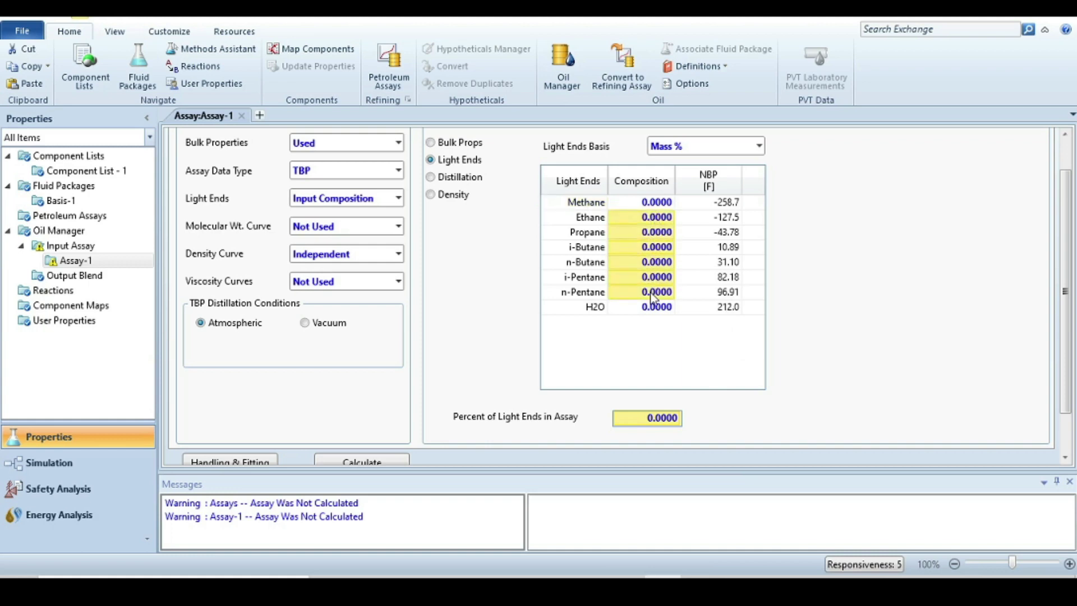
pyautogui.hotkey('ctrl', 'v')
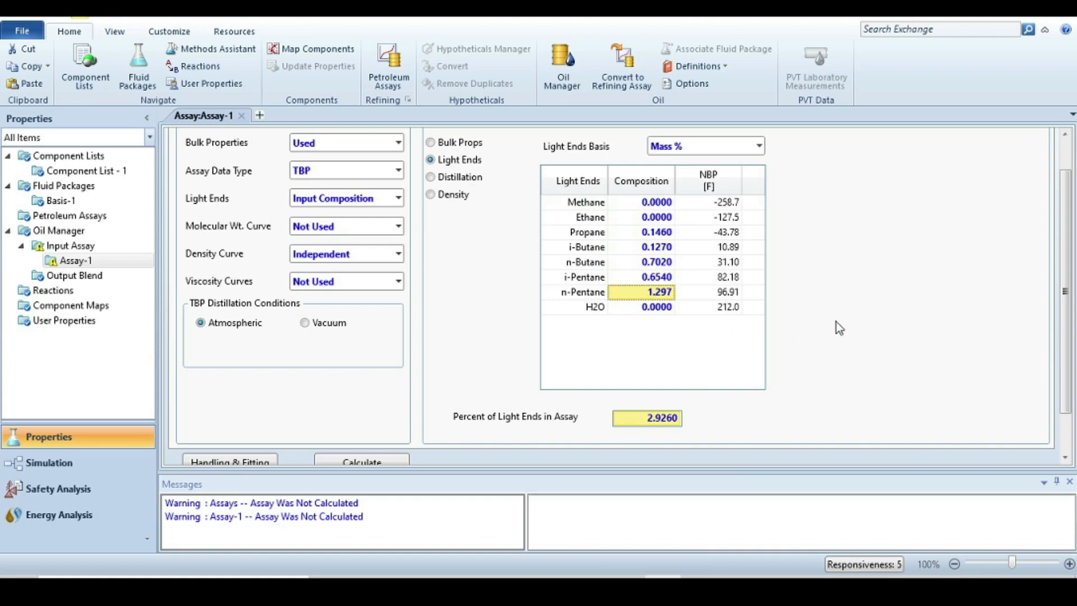
pyautogui.scroll(1, 427, 352)
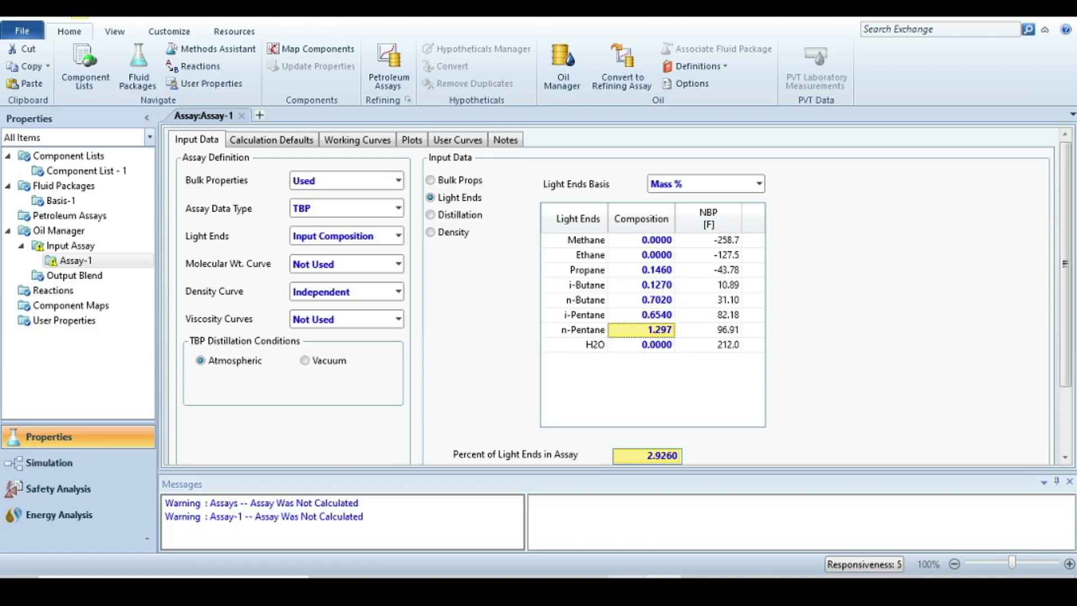
pyautogui.click(663, 587)
pyautogui.scroll(-1, 786, 291)
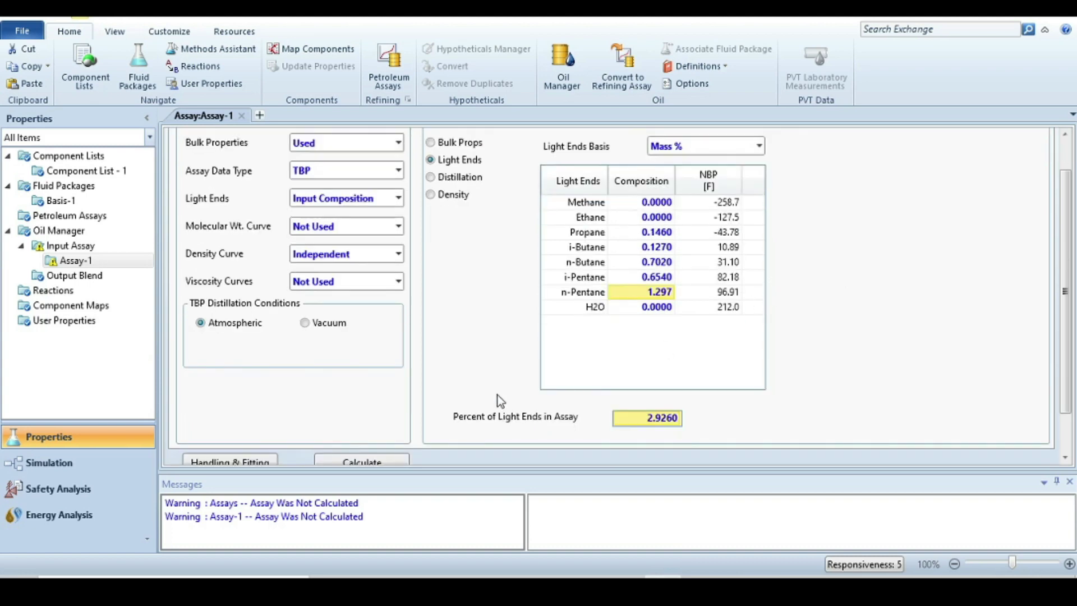
# - Add a new user property and set its mixing basis to Mass Fraction
pyautogui.click(57, 325)
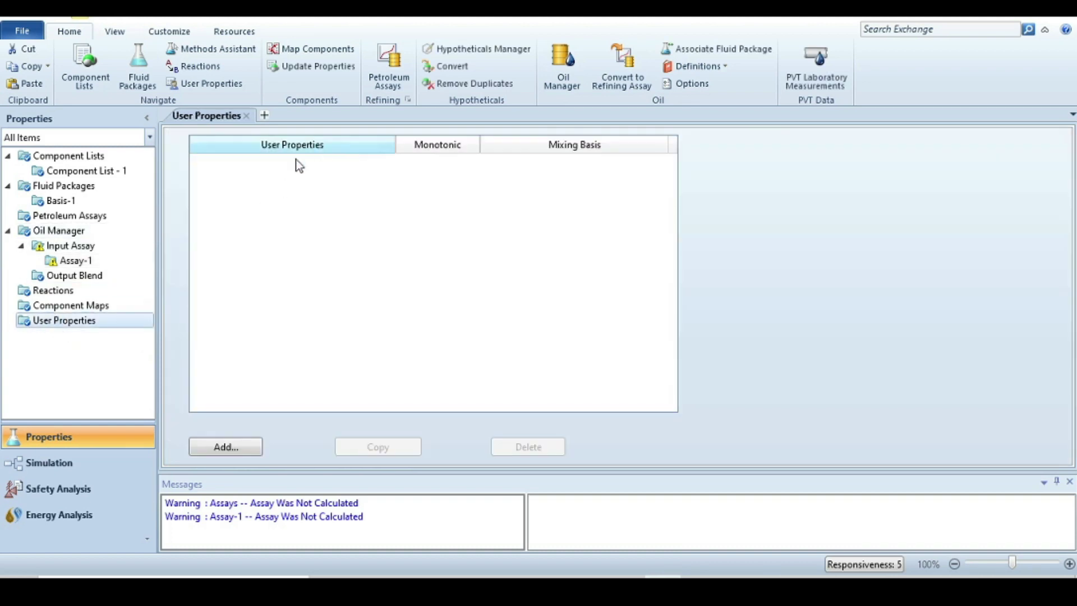
pyautogui.click(225, 449)
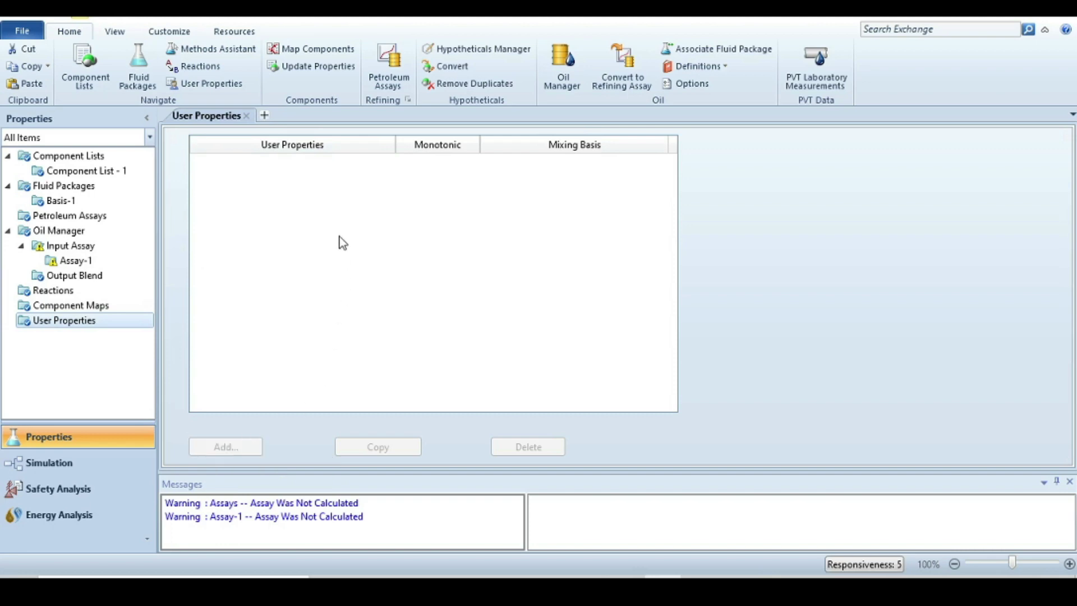
pyautogui.doubleClick(355, 160)
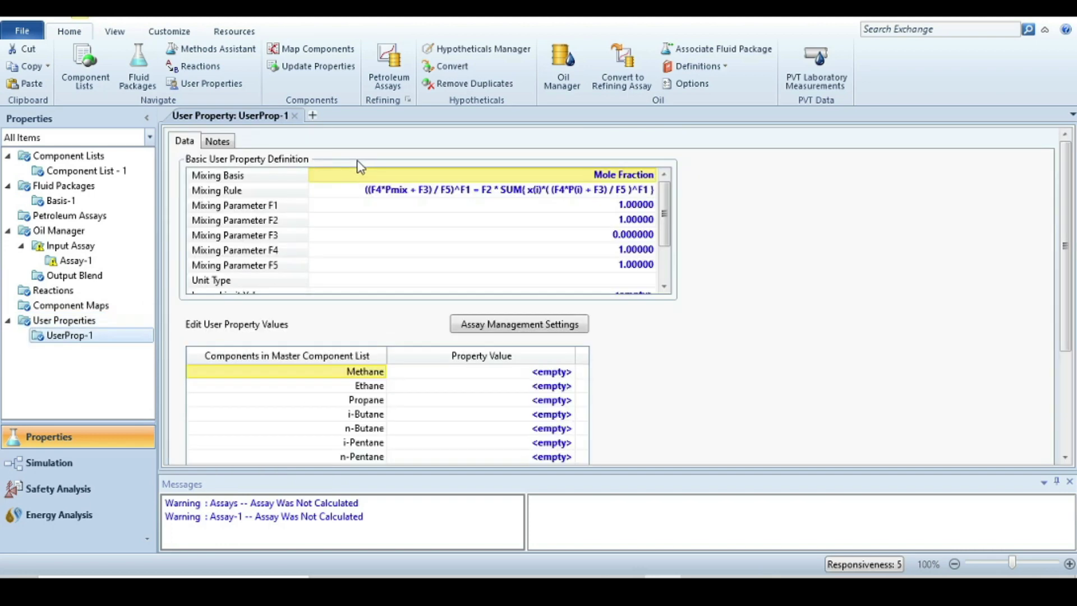
pyautogui.click(652, 176)
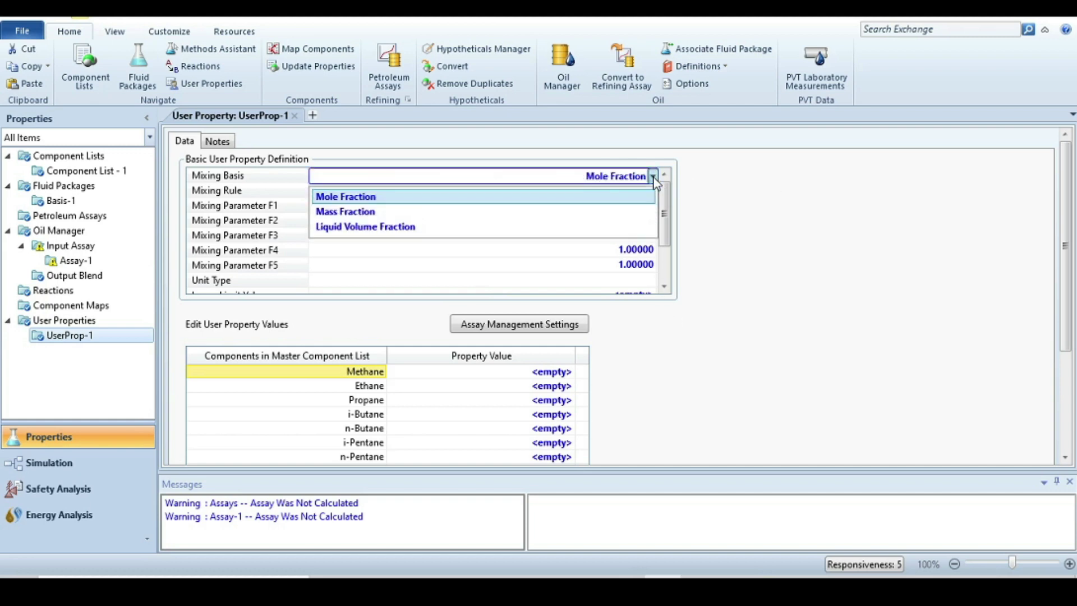
pyautogui.click(545, 222)
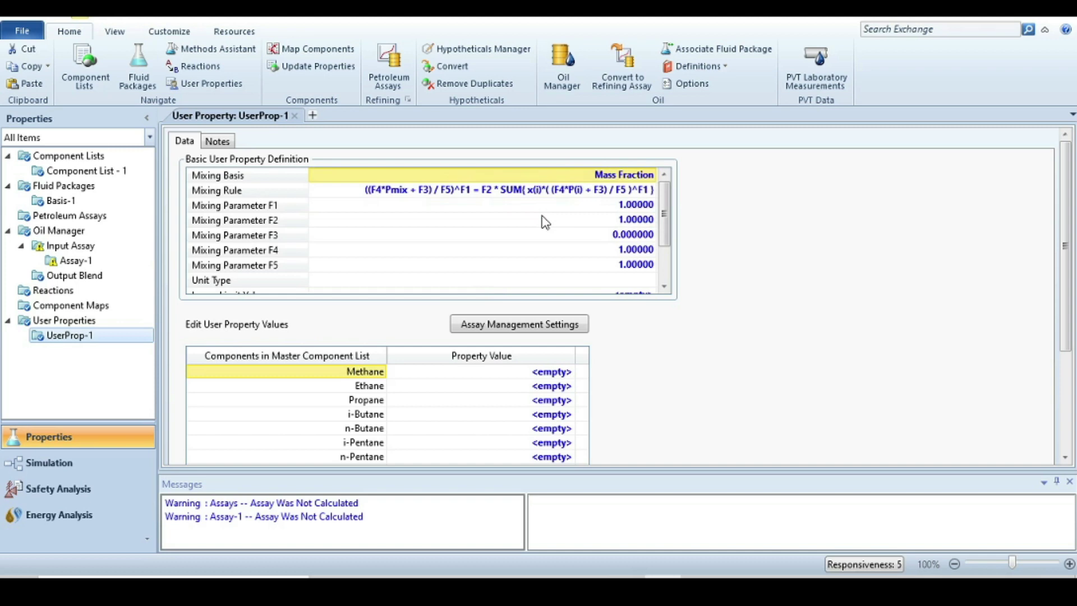
# - Set the user property's lower limit value to 0 and its upper limit value to 100
pyautogui.scroll(-2, 605, 216)
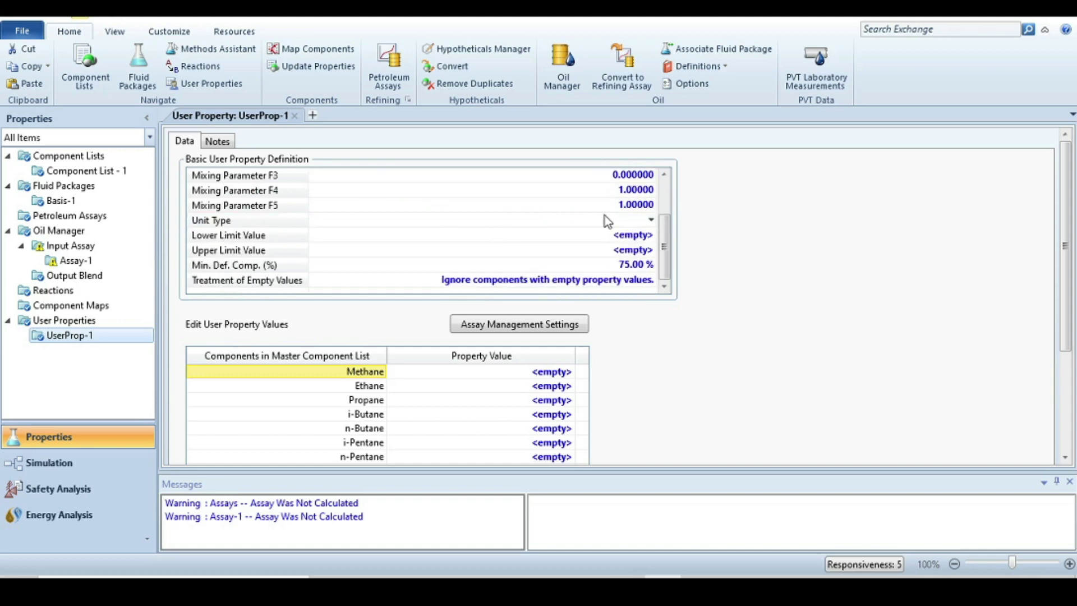
pyautogui.click(637, 242)
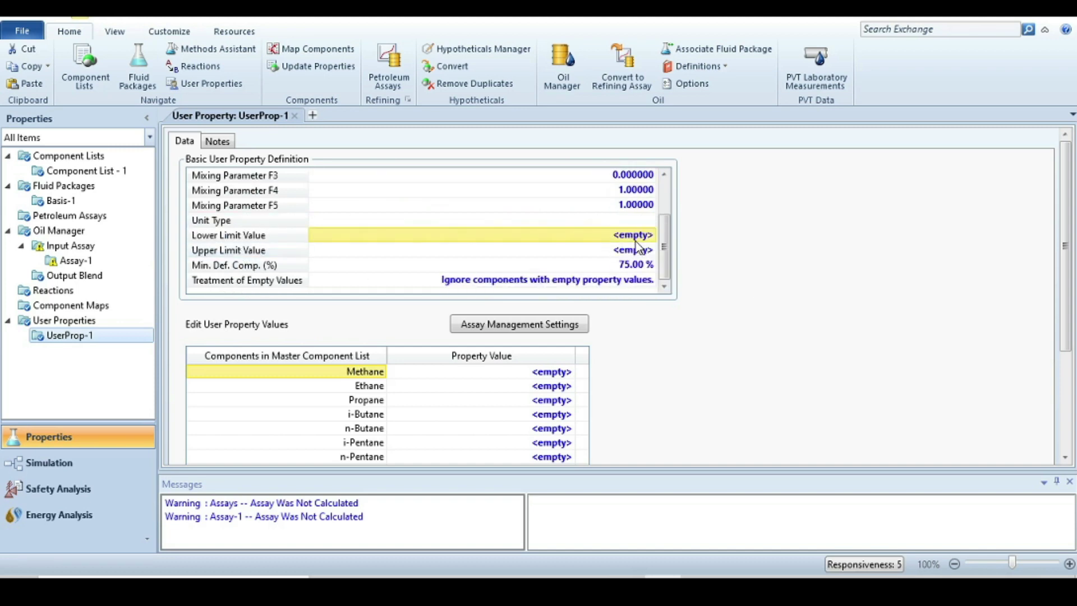
pyautogui.write('0')
pyautogui.press('Return')
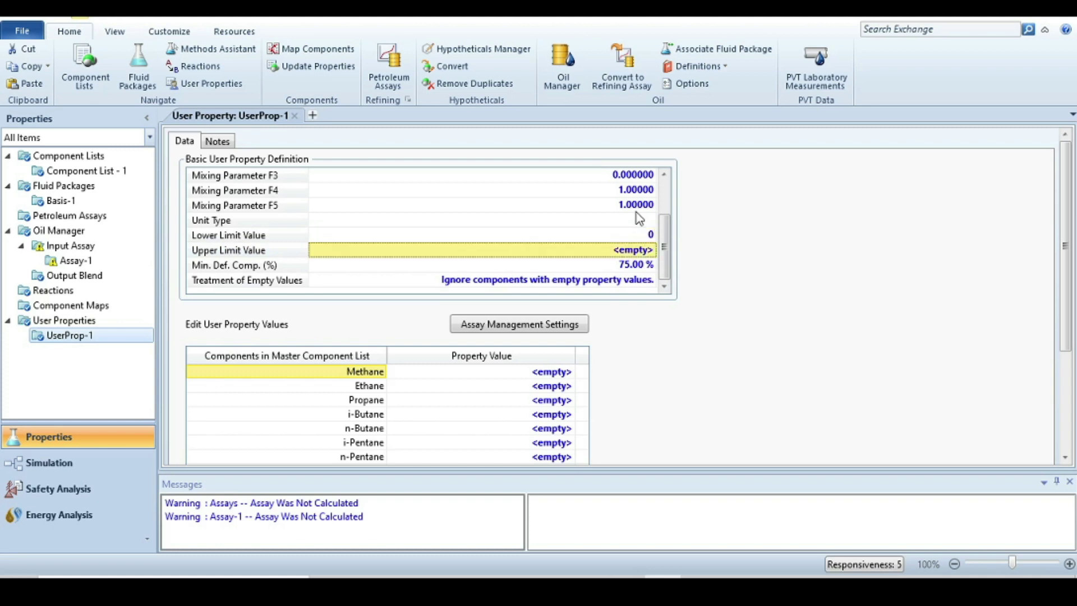
pyautogui.write('100')
pyautogui.press('Return')
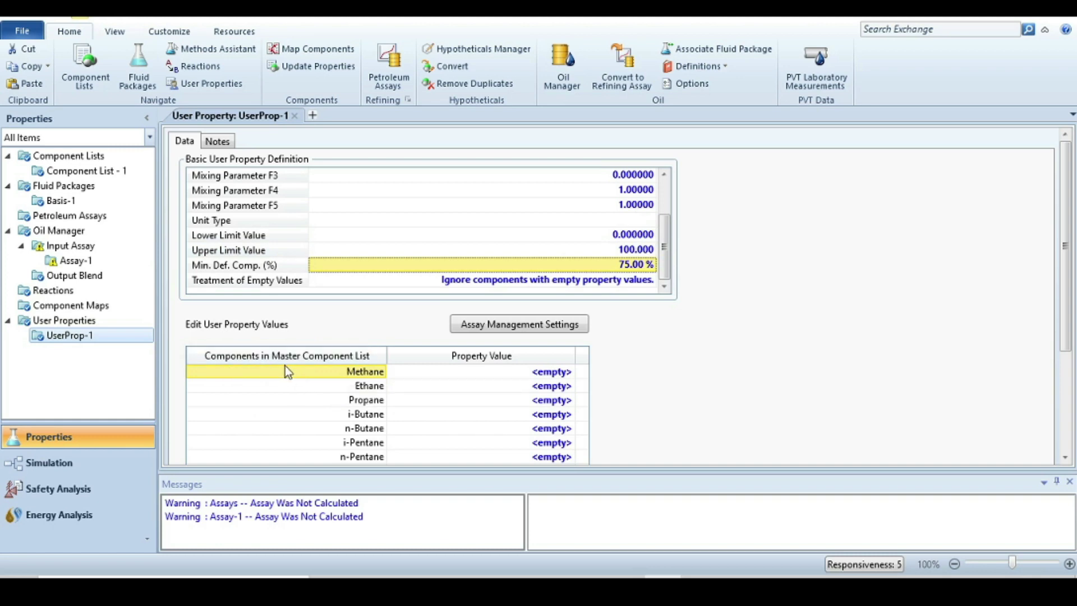
# - Set the user property value to 0 for every component in the master list, from Methane to H2O
pyautogui.click(545, 375)
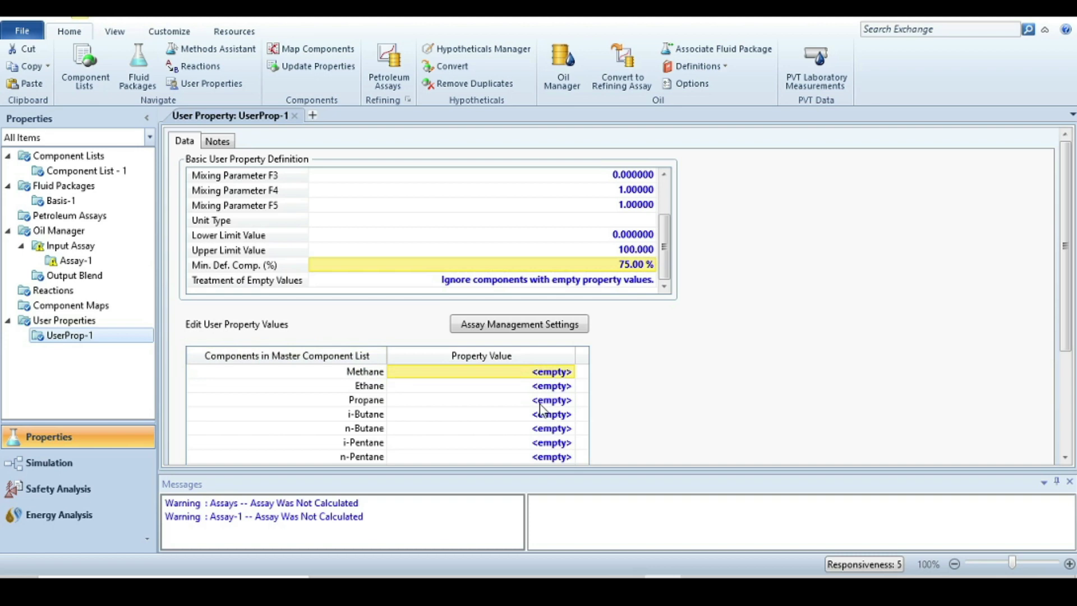
pyautogui.write('0')
pyautogui.press('Return')
pyautogui.write('0')
pyautogui.press('Return')
pyautogui.write('0')
pyautogui.press('Return')
pyautogui.write('0')
pyautogui.press('Return')
pyautogui.write('000')
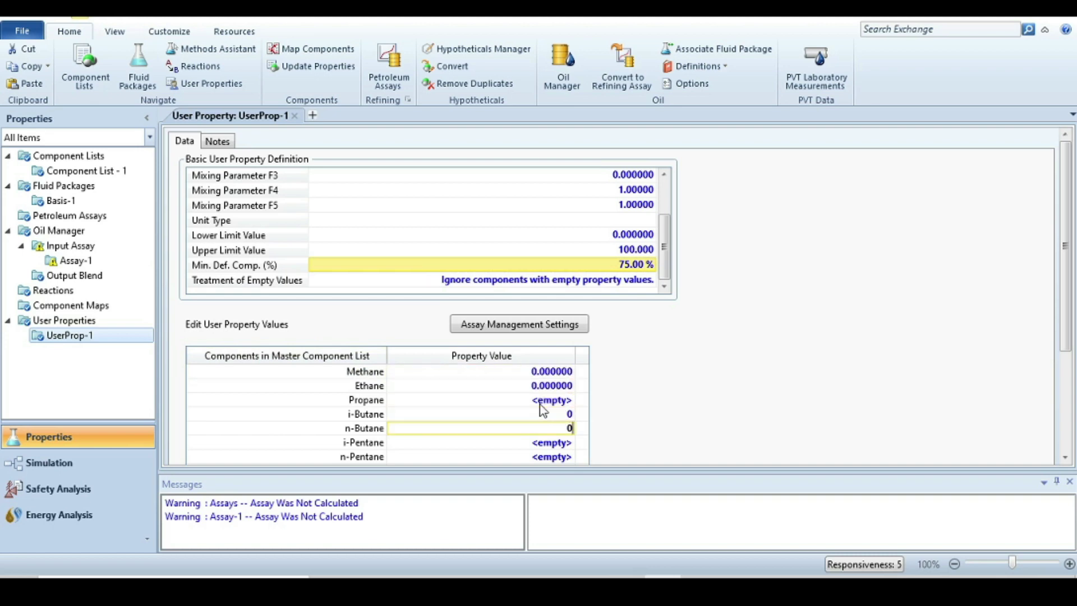
pyautogui.press('Return')
pyautogui.write('0')
pyautogui.press('Return')
pyautogui.write('0')
pyautogui.press('Return')
pyautogui.write('0')
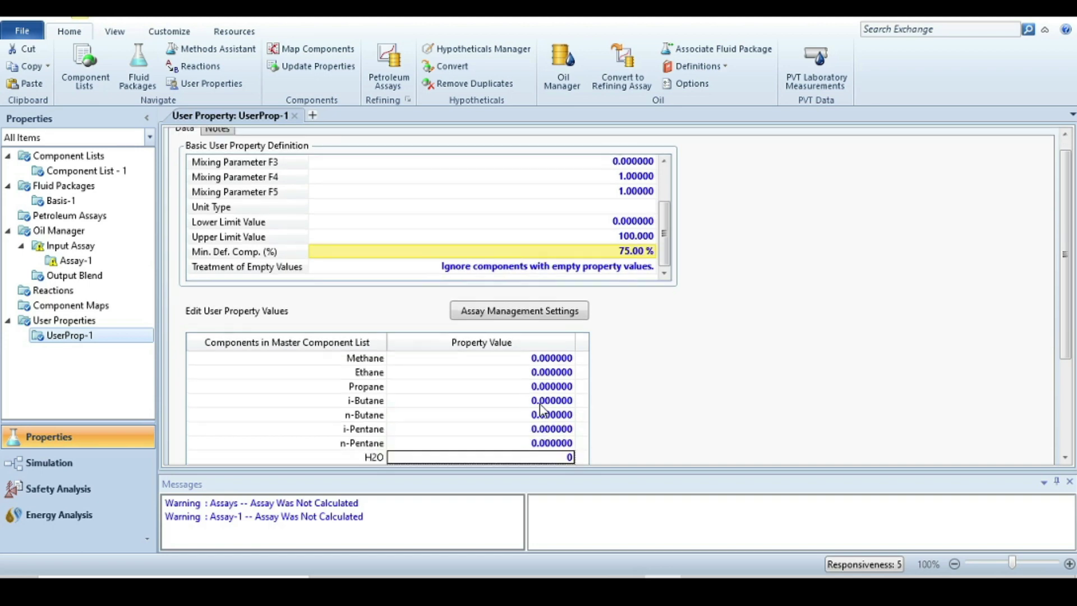
pyautogui.press('Return')
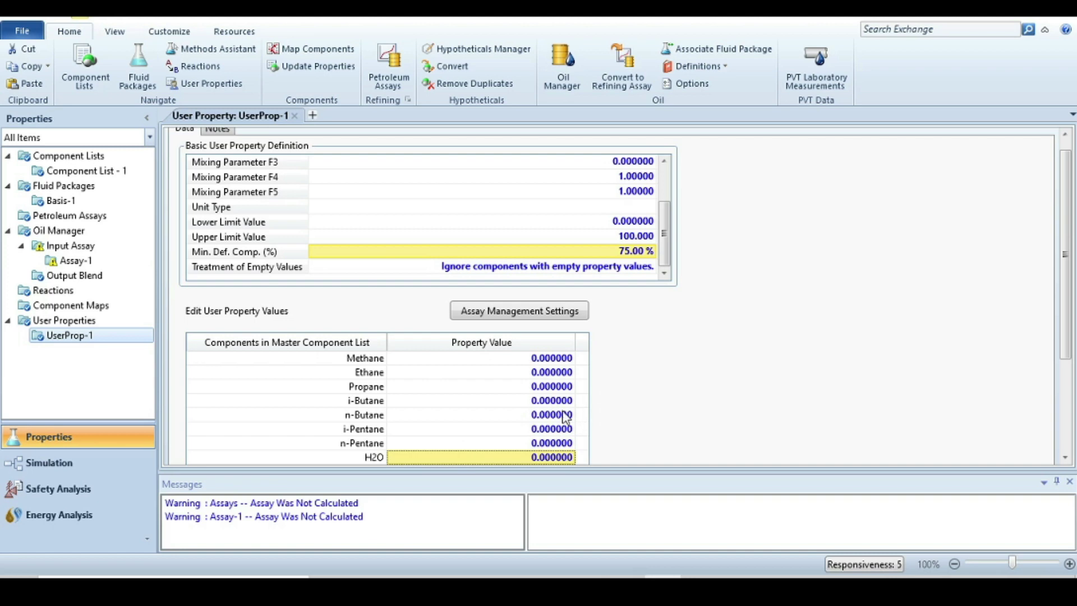
# - Rename the user property UserProp-1 to sulfur-1
pyautogui.moveTo(664, 251); pyautogui.dragTo(664, 219)
pyautogui.scroll(1, 672, 328)
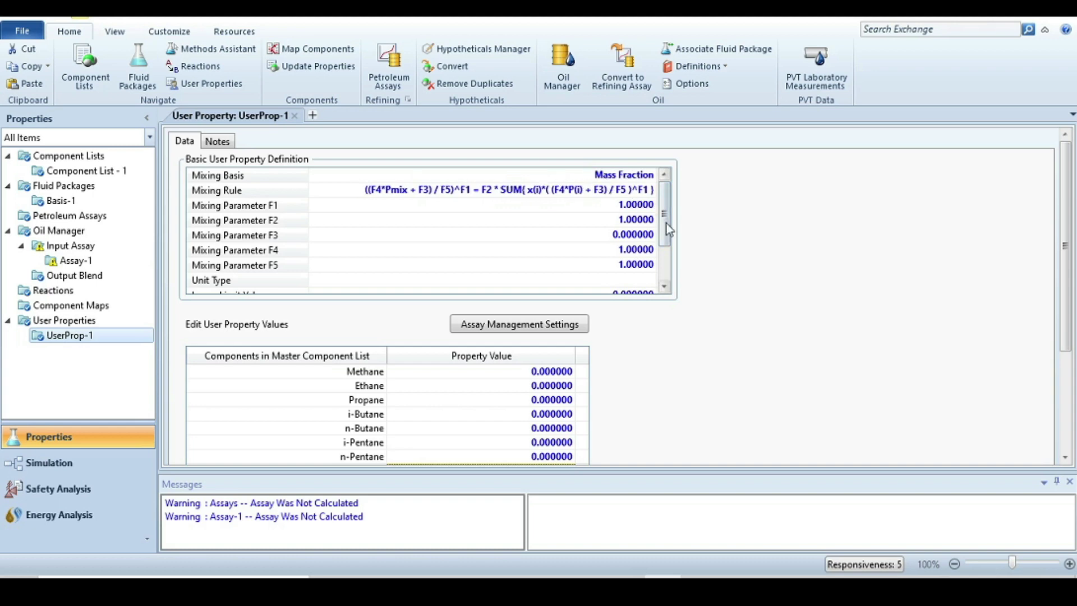
pyautogui.scroll(-2, 676, 280)
pyautogui.scroll(2, 676, 281)
pyautogui.click(77, 324)
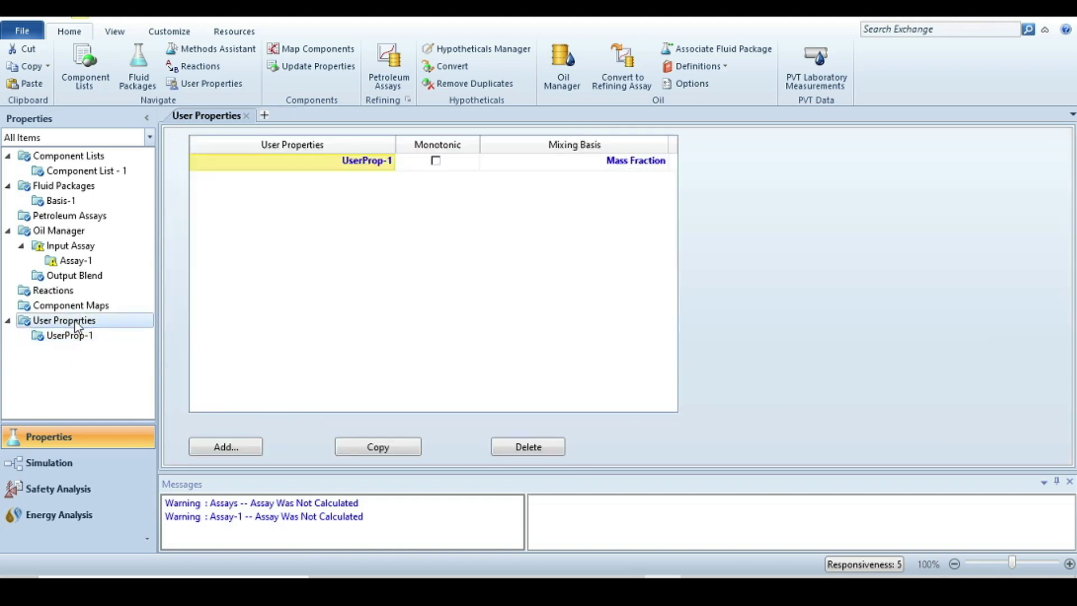
pyautogui.click(379, 161)
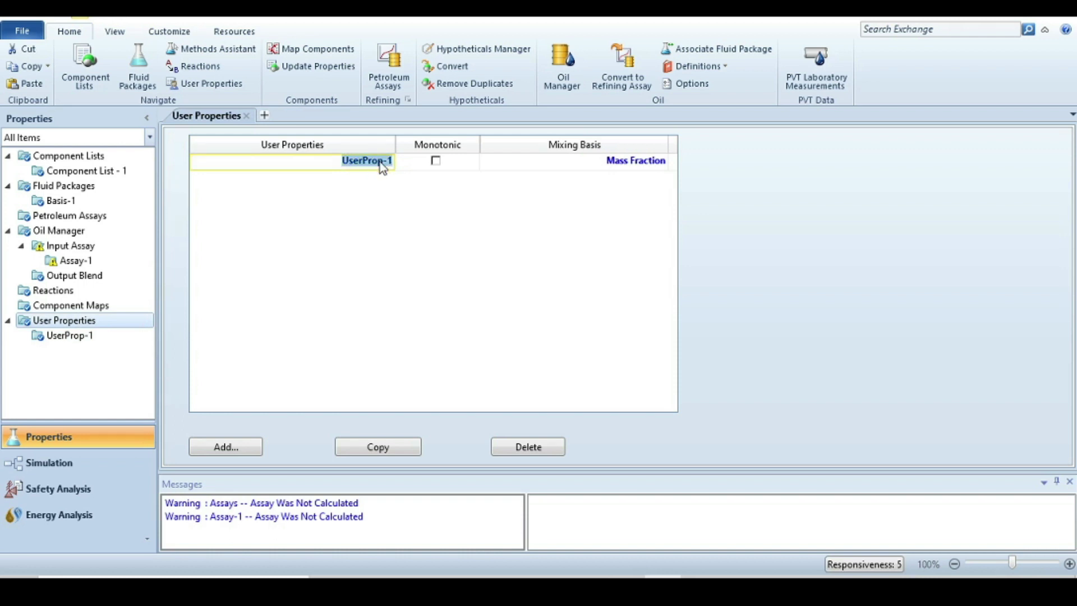
pyautogui.write('sulfur-1')
pyautogui.press('Return')
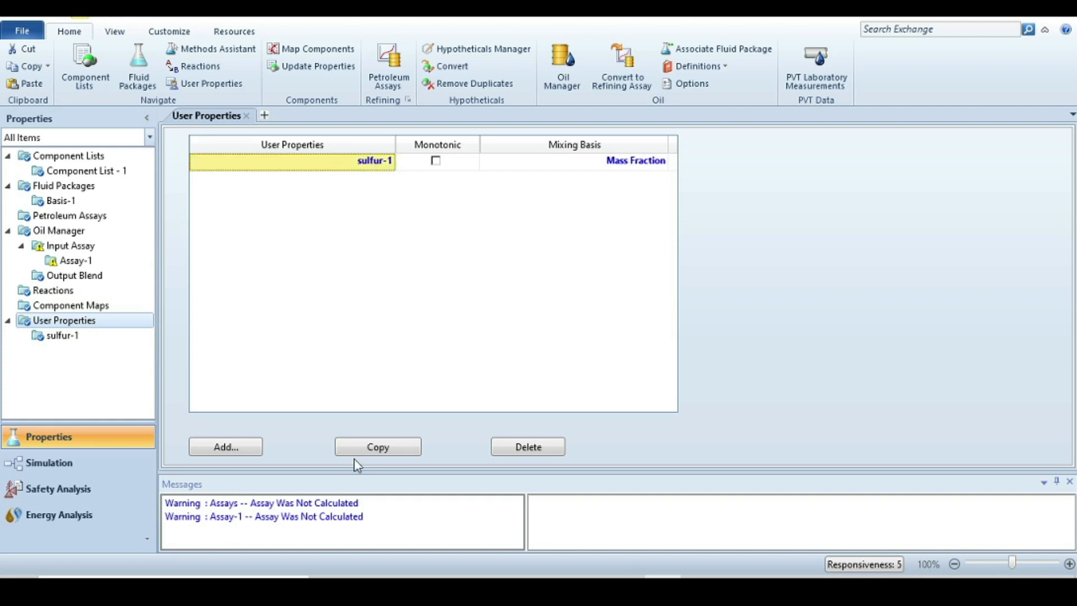
# - Open the user curves of Assay-1 and add sulfur-1 to its selected user properties
pyautogui.doubleClick(73, 261)
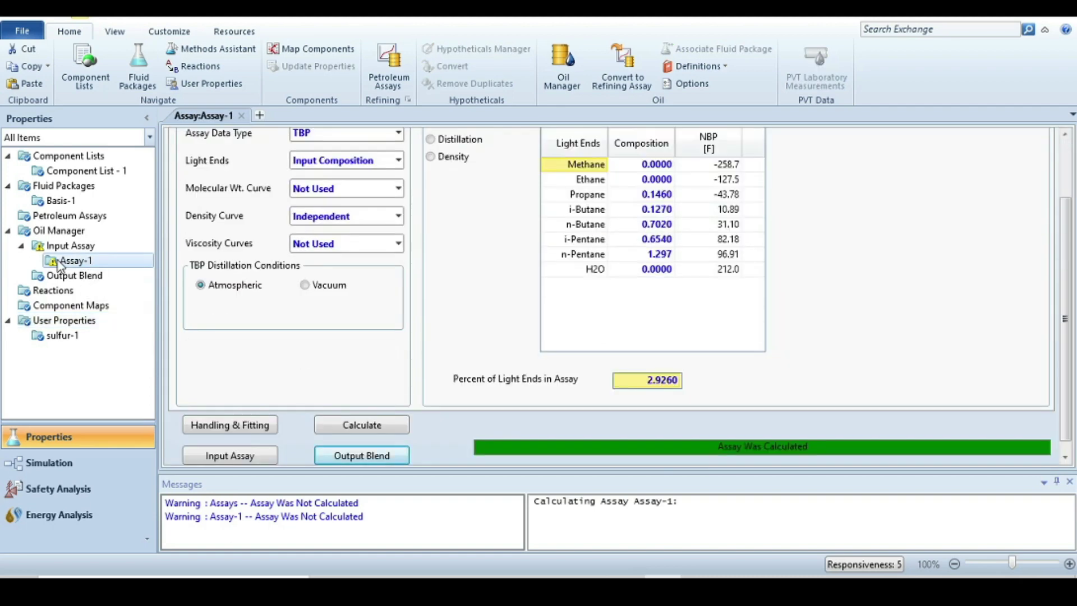
pyautogui.moveTo(1068, 358); pyautogui.dragTo(1065, 244)
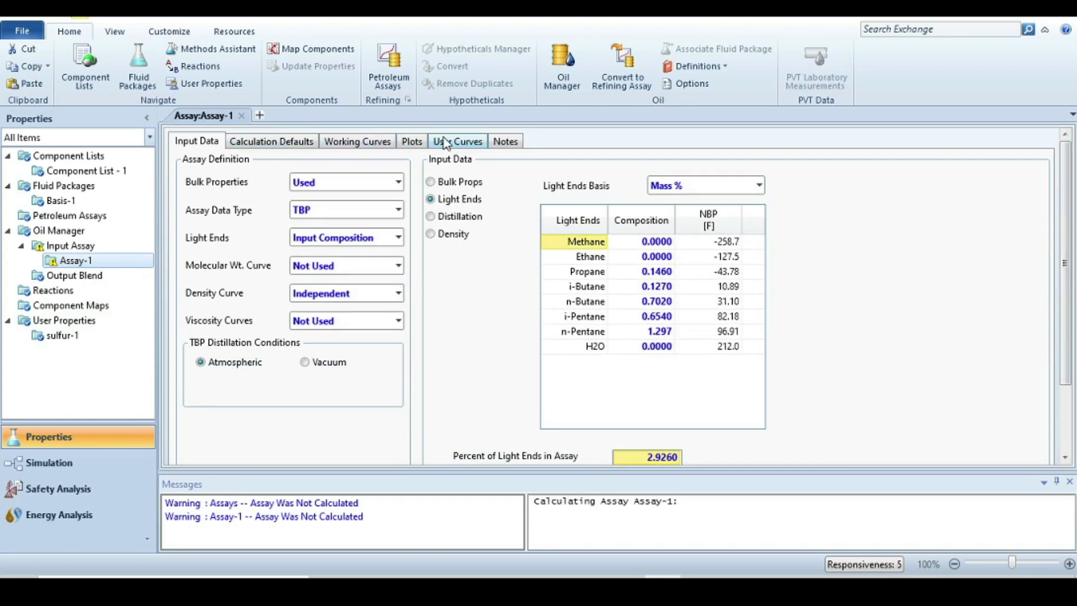
pyautogui.click(466, 142)
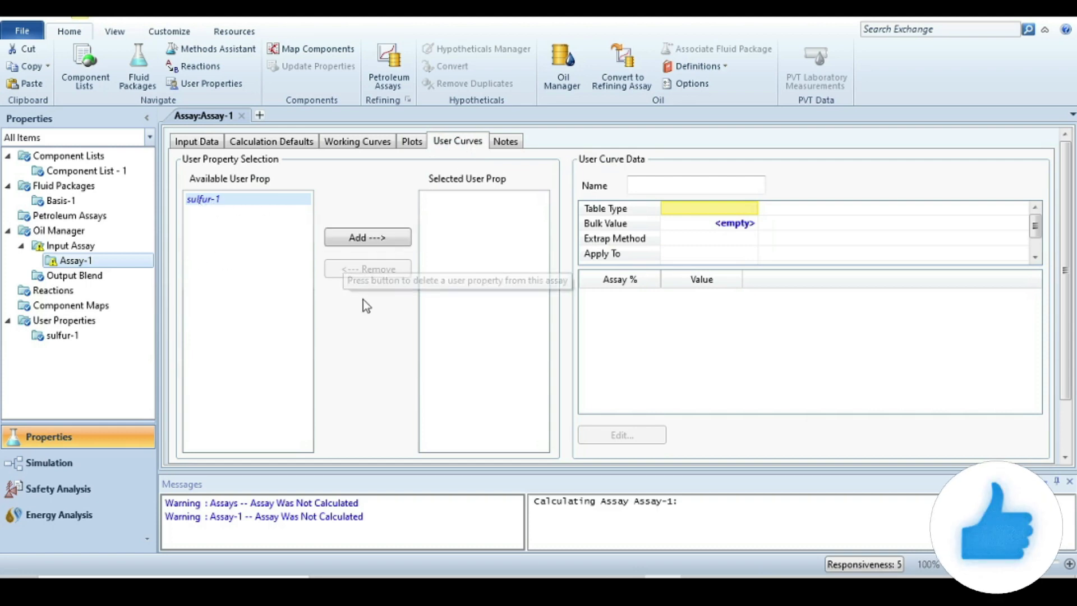
pyautogui.click(365, 233)
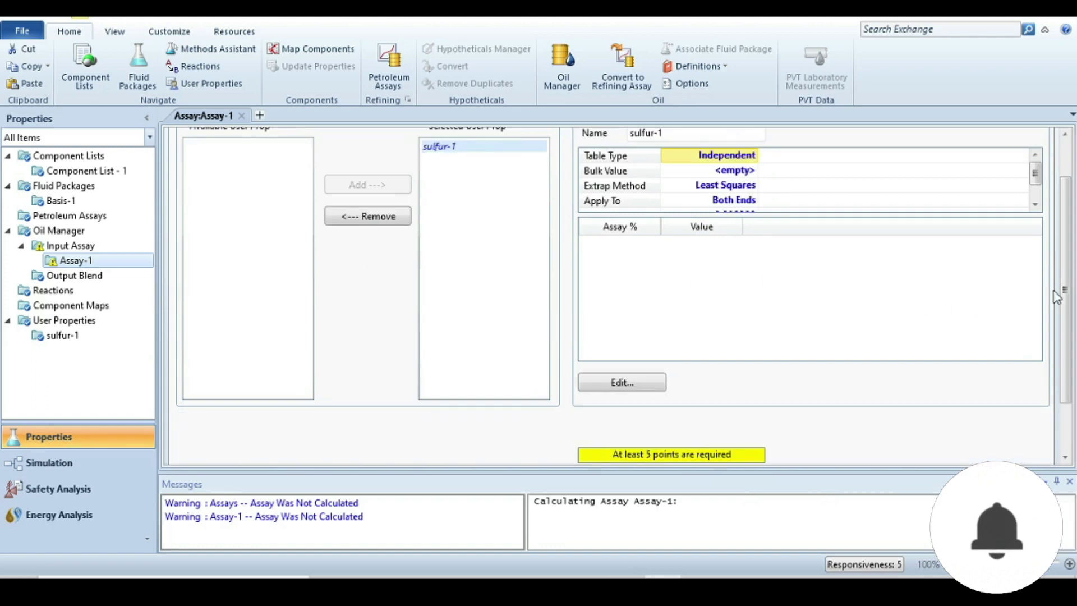
pyautogui.scroll(2, 1072, 303)
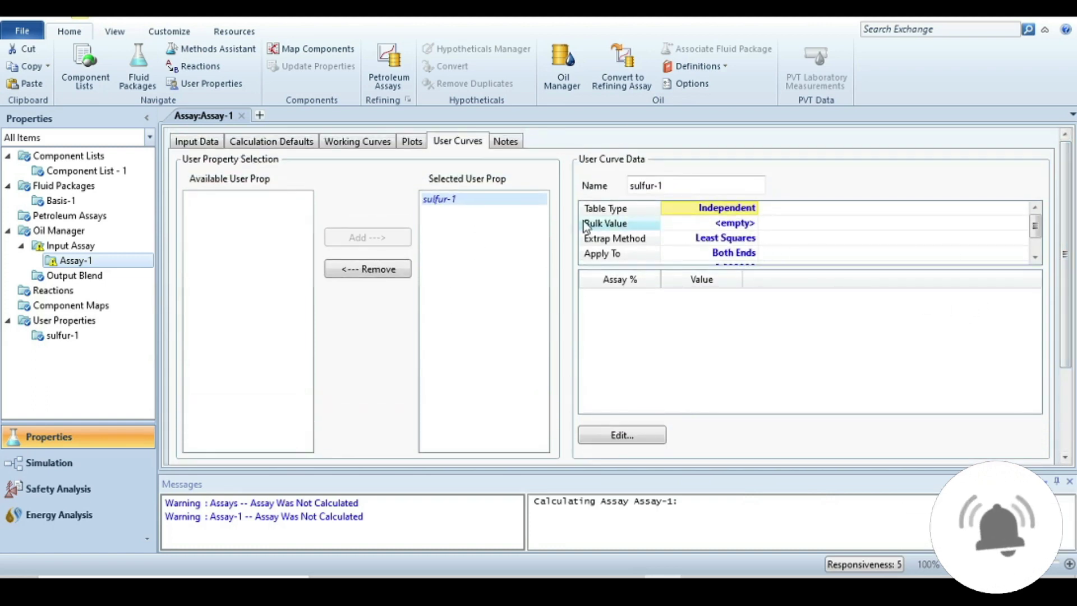
# - Look up the bulk sulfur content in the Excel assay data and set the sulfur-1 curve's bulk value to 1.77
pyautogui.click(725, 223)
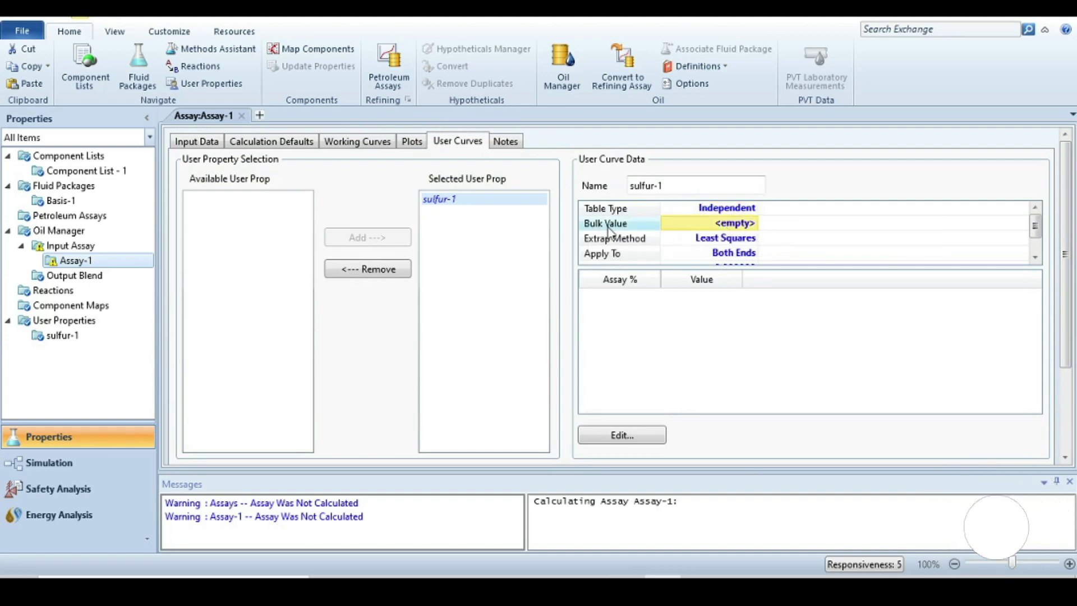
pyautogui.hotkey('alt', 'Tab')
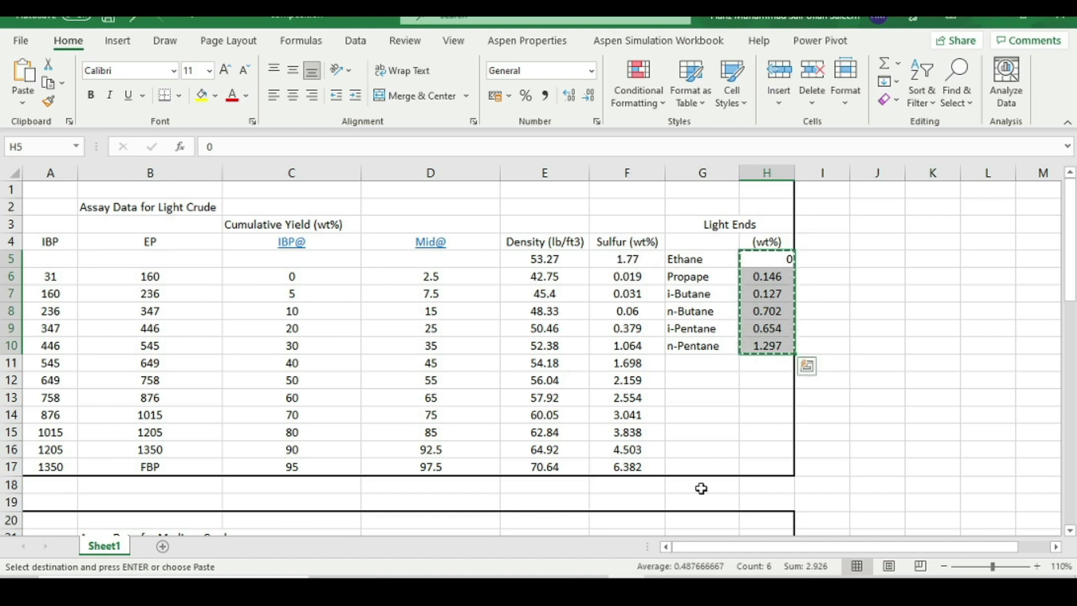
pyautogui.hotkey('alt', 'Tab')
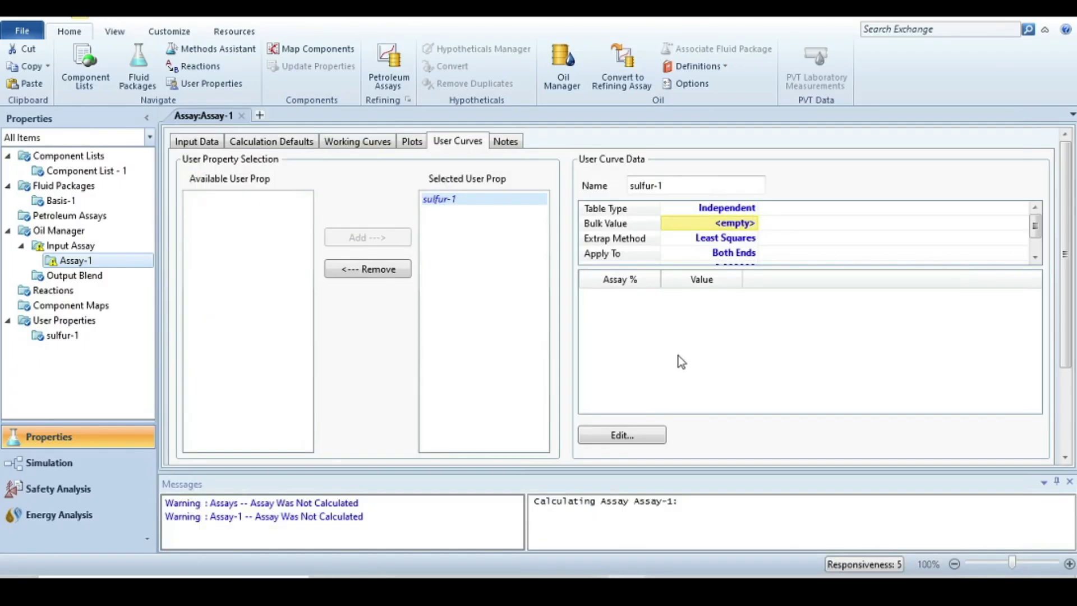
pyautogui.click(729, 223)
pyautogui.write('1.77')
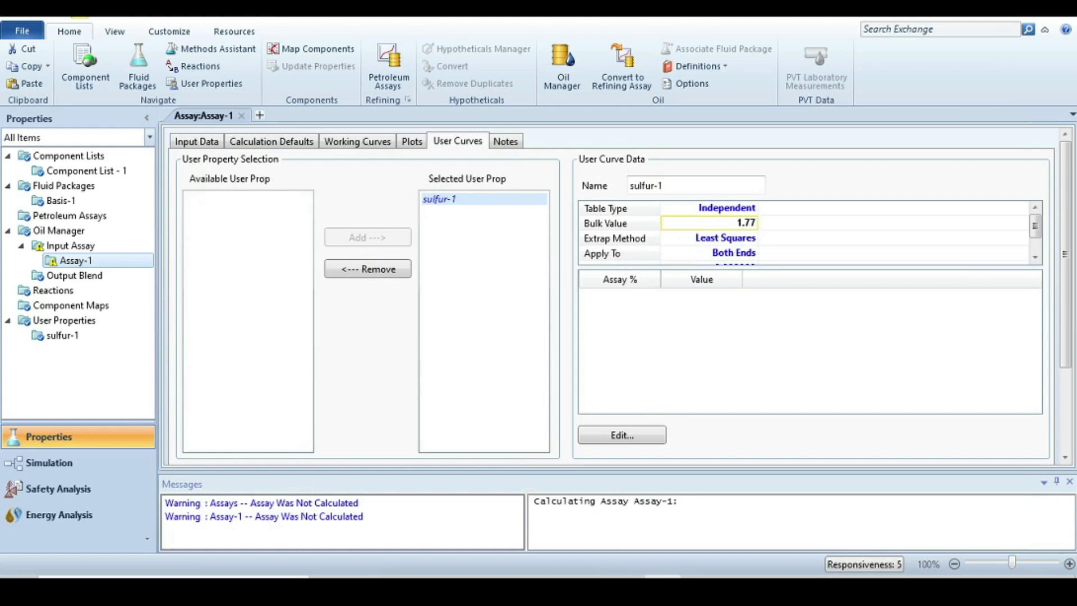
pyautogui.click(729, 227)
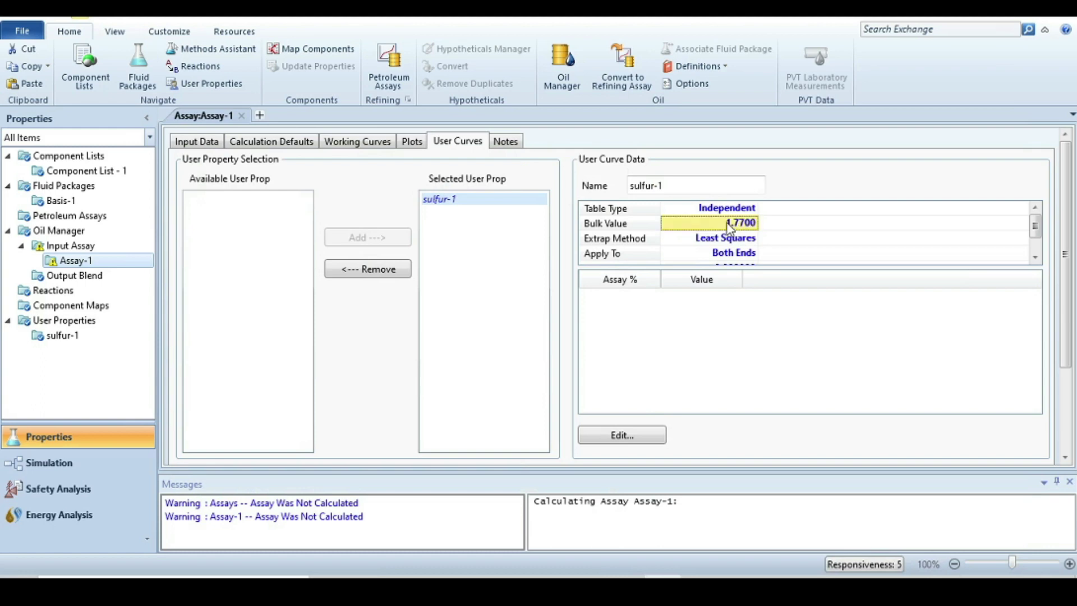
# - Open the sulfur-1 curve's input table for editing, then switch to the composition workbook in Excel and copy the light crude Mid@ values in D6:D17
pyautogui.moveTo(1037, 223); pyautogui.dragTo(1035, 190)
pyautogui.click(614, 439)
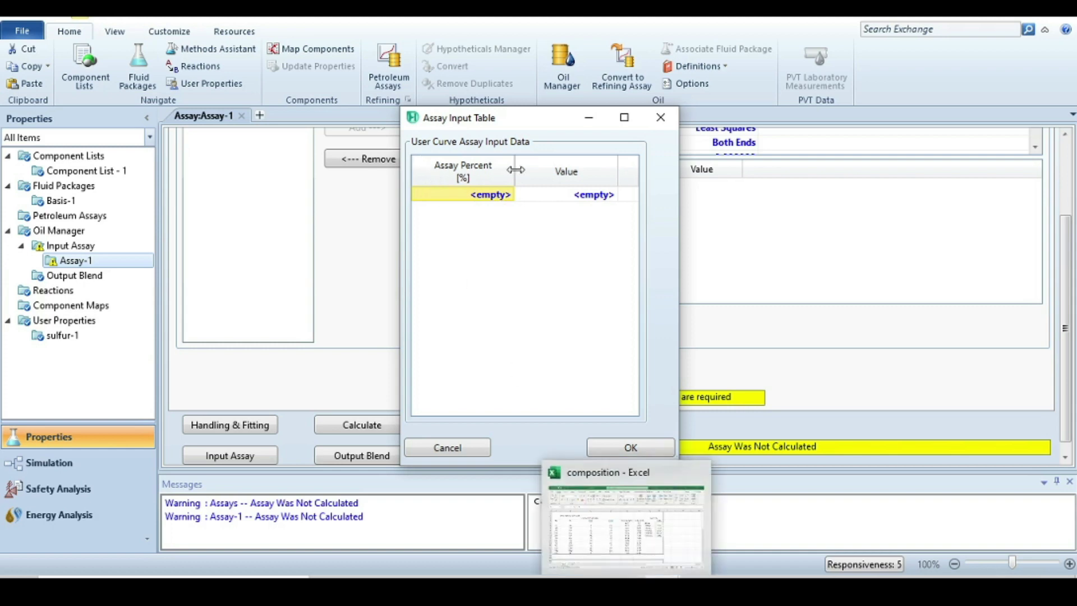
pyautogui.click(626, 590)
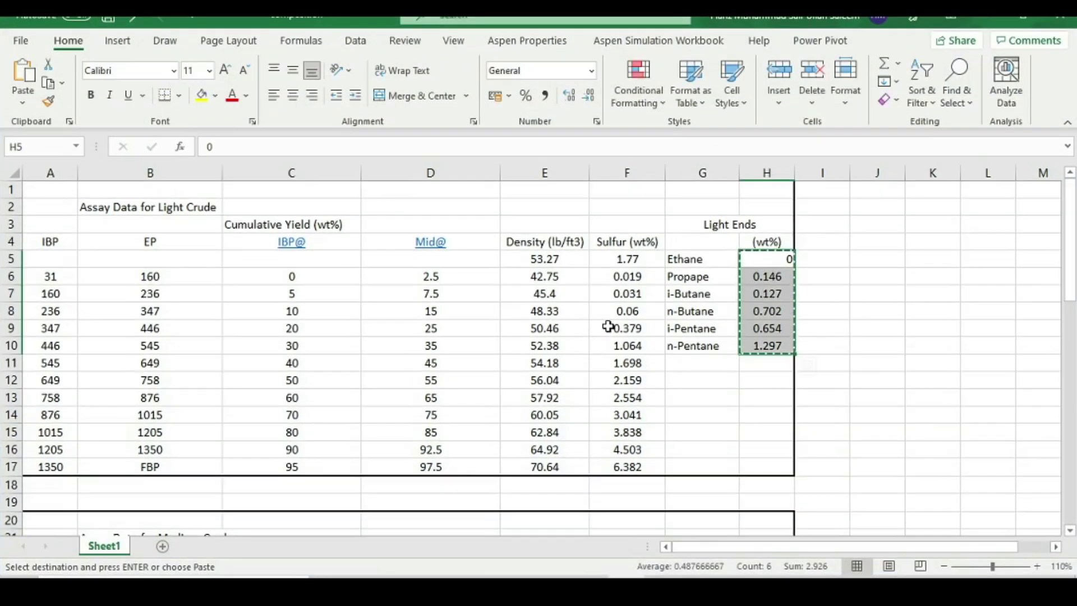
pyautogui.moveTo(430, 274); pyautogui.dragTo(430, 465)
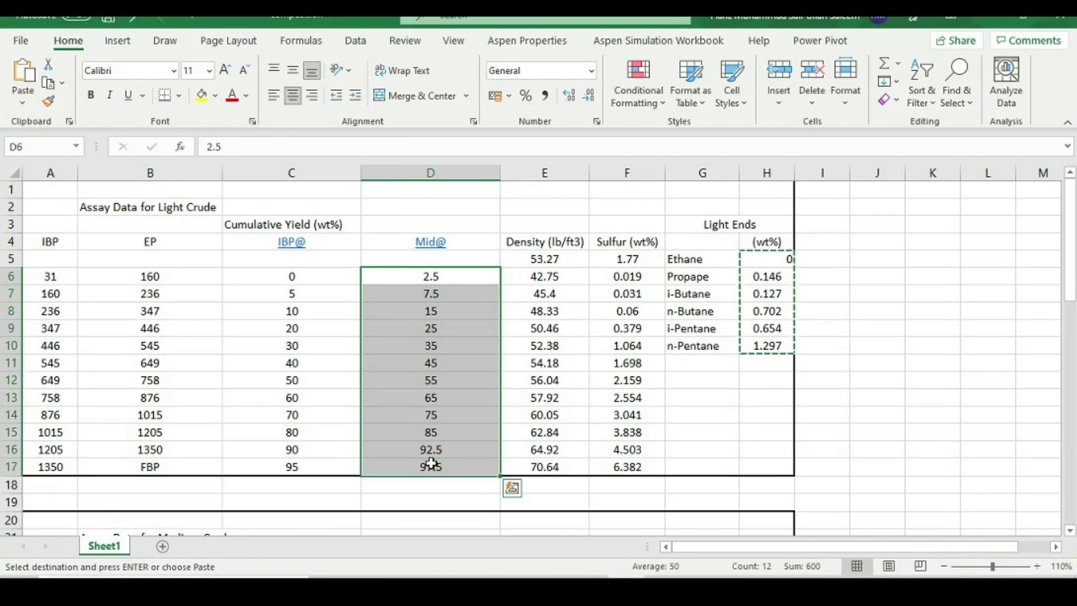
pyautogui.hotkey('ctrl', 'c')
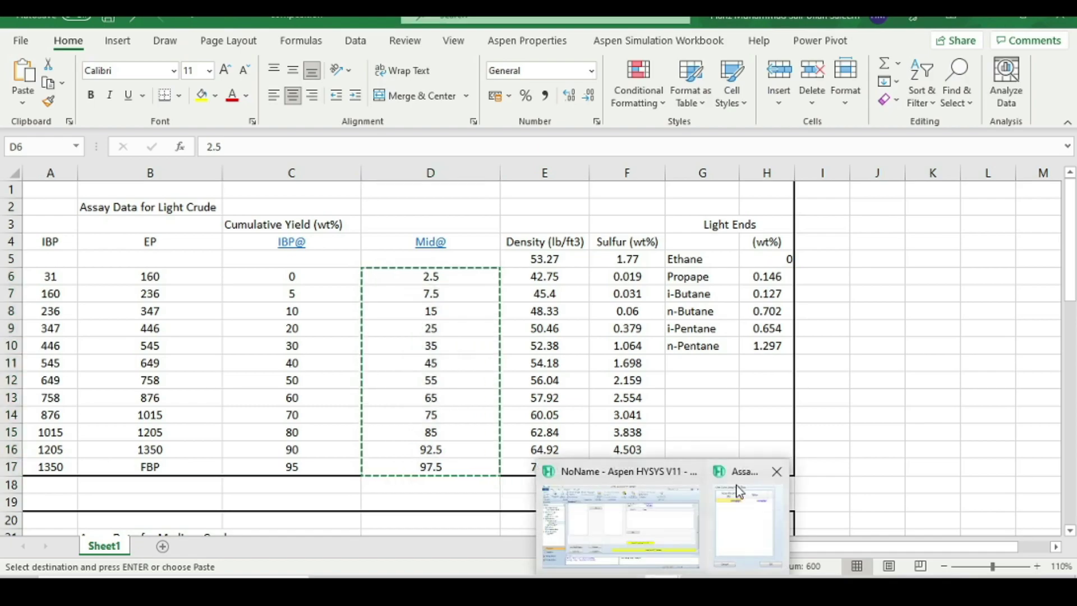
# - Return to the HYSYS Assay Input Table and paste the copied values, 2.5 to 97.5, into the Assay Percent column
pyautogui.click(748, 525)
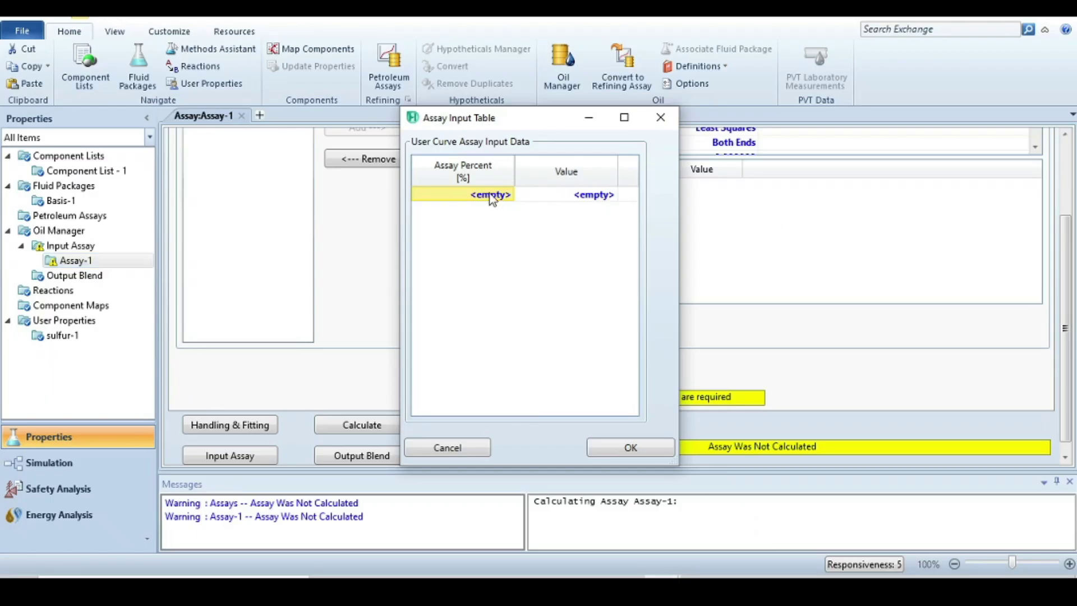
pyautogui.hotkey('ctrl', 'v')
pyautogui.hotkey('ctrl', 'v')
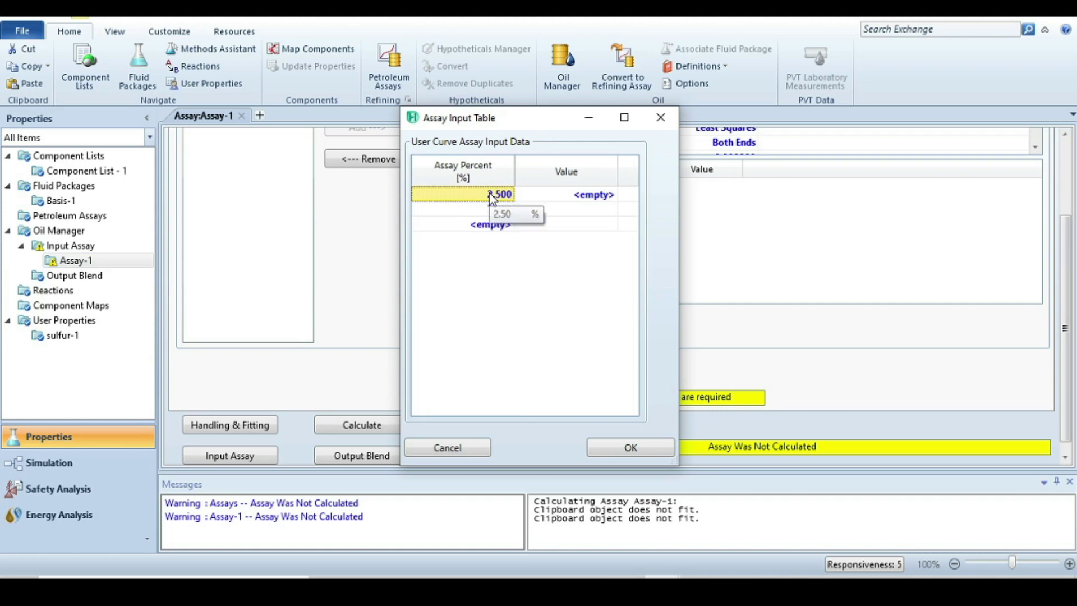
pyautogui.hotkey('ctrl', 'v')
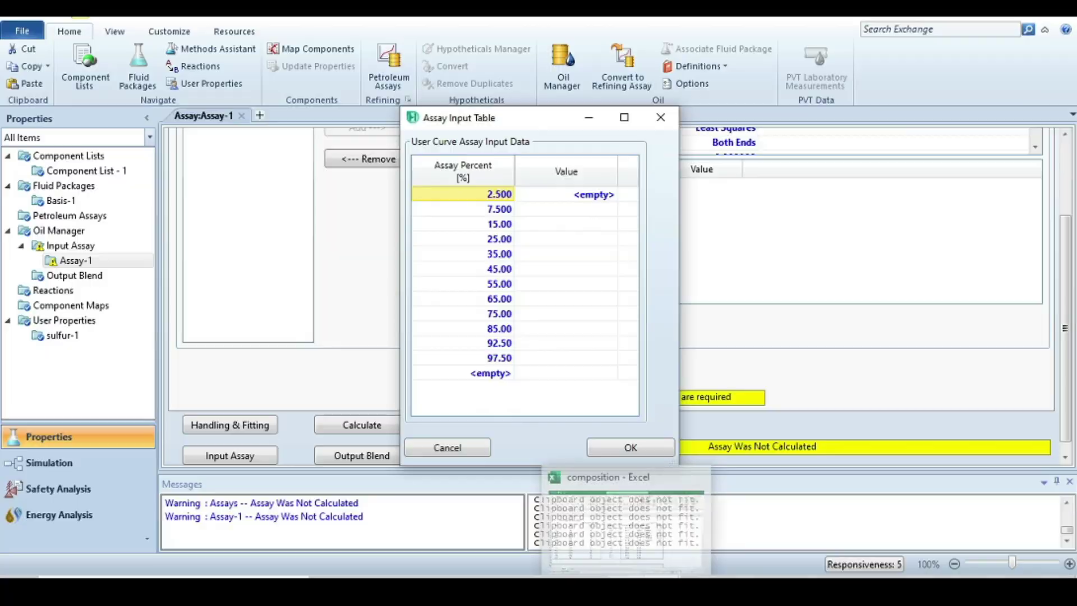
# - Switch to Excel and copy the light crude sulfur wt% values in F6:F17, from 0.019 to 6.382
pyautogui.click(629, 530)
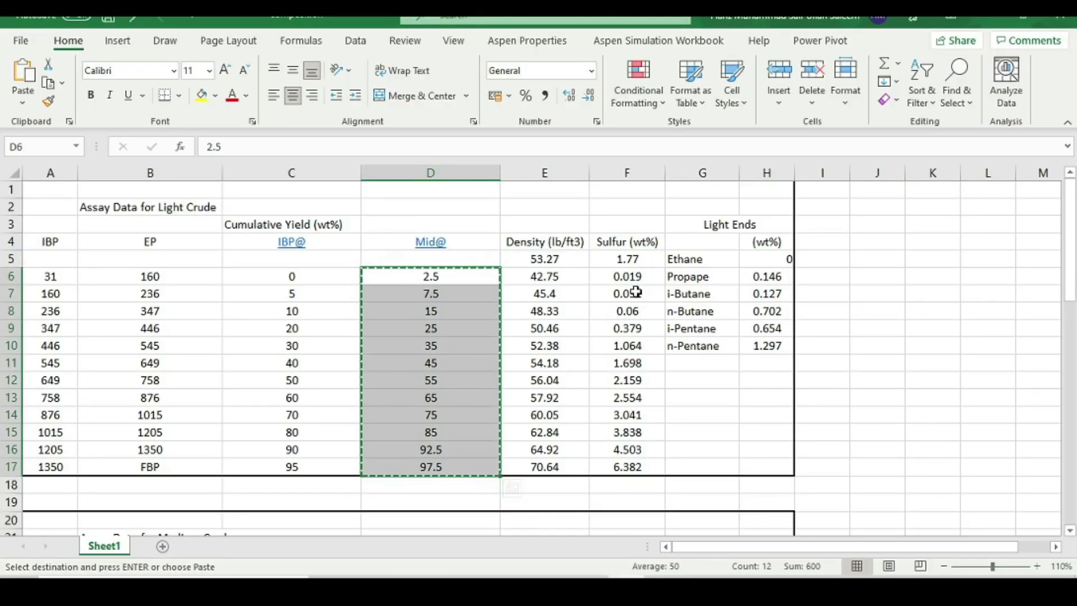
pyautogui.moveTo(635, 277); pyautogui.dragTo(627, 463)
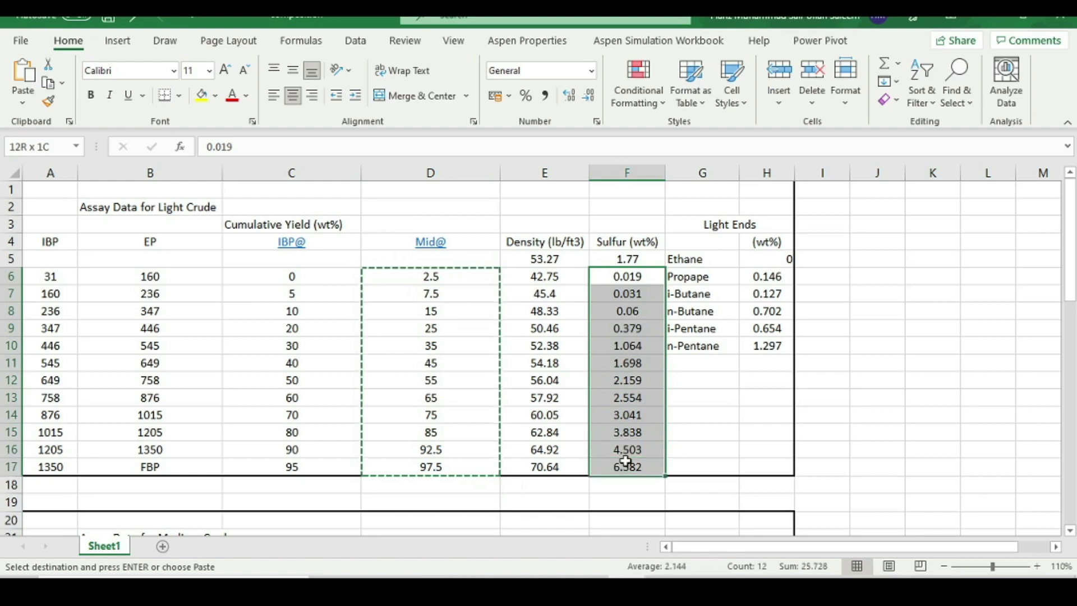
pyautogui.hotkey('ctrl', 'v')
pyautogui.hotkey('ctrl', 'c')
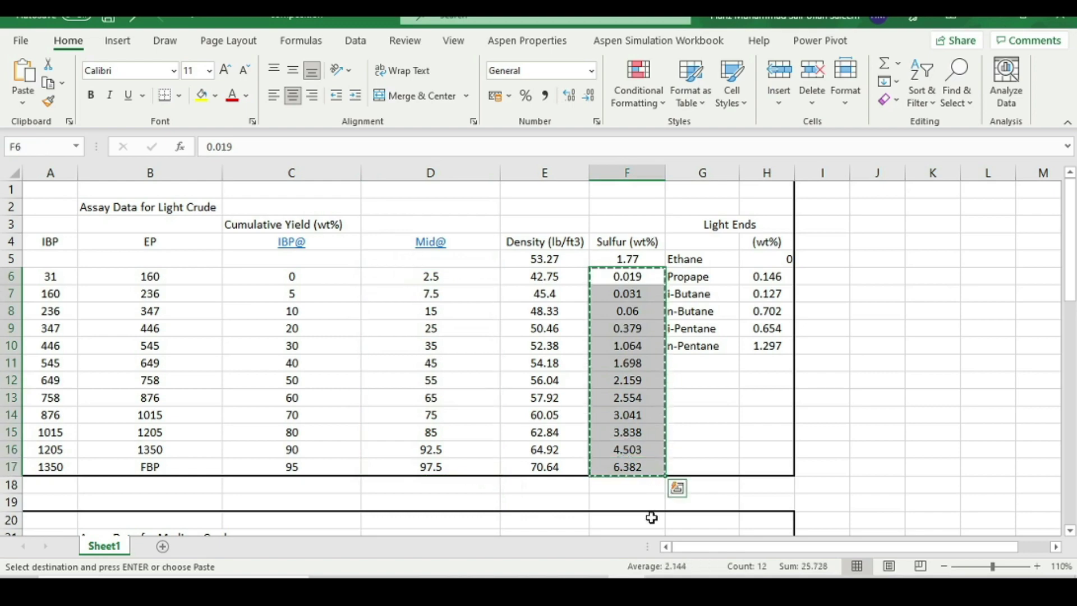
# - Return to the HYSYS Assay Input Table, paste the sulfur values into the Value column and submit the table
pyautogui.click(746, 522)
pyautogui.click(756, 521)
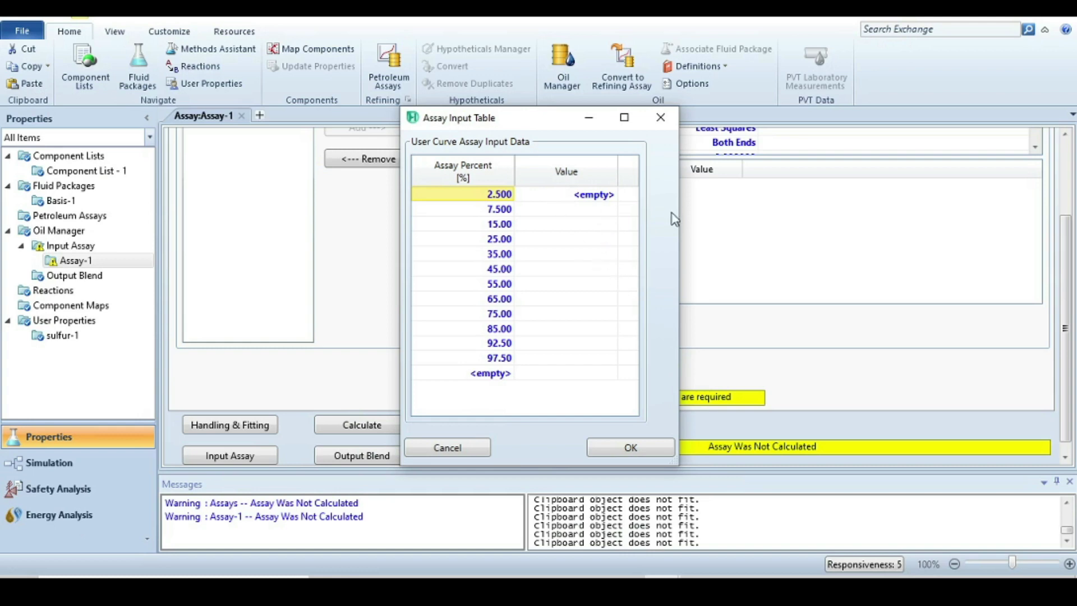
pyautogui.click(591, 202)
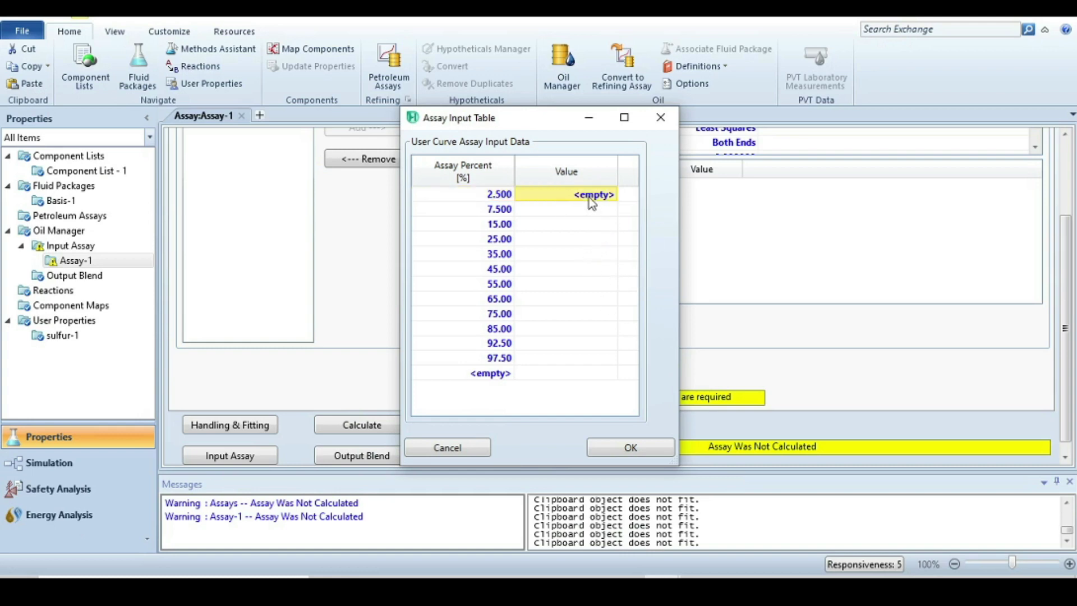
pyautogui.hotkey('ctrl', 'v')
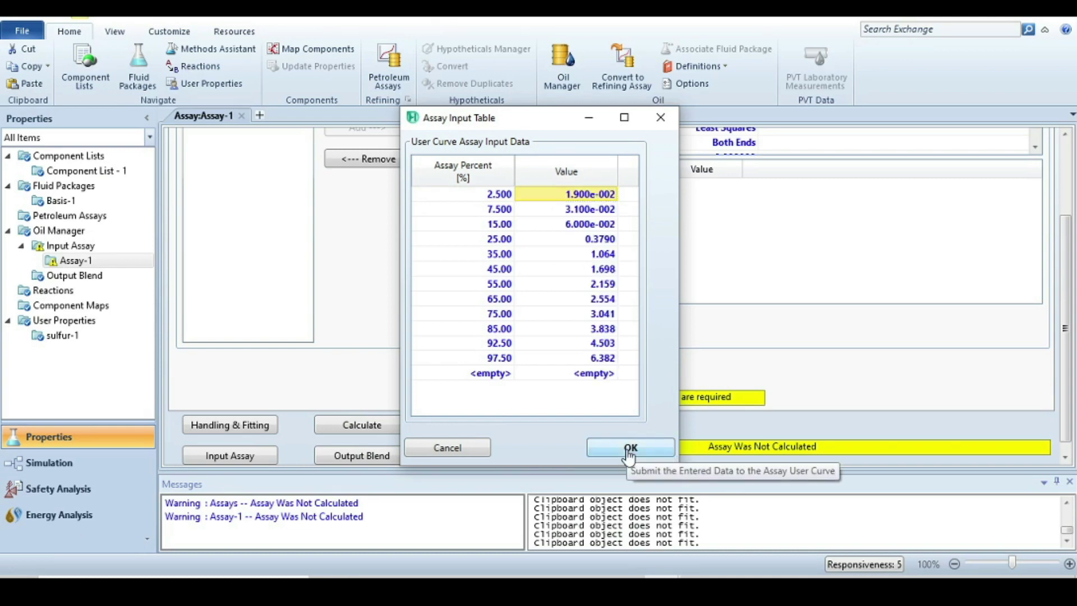
pyautogui.click(630, 447)
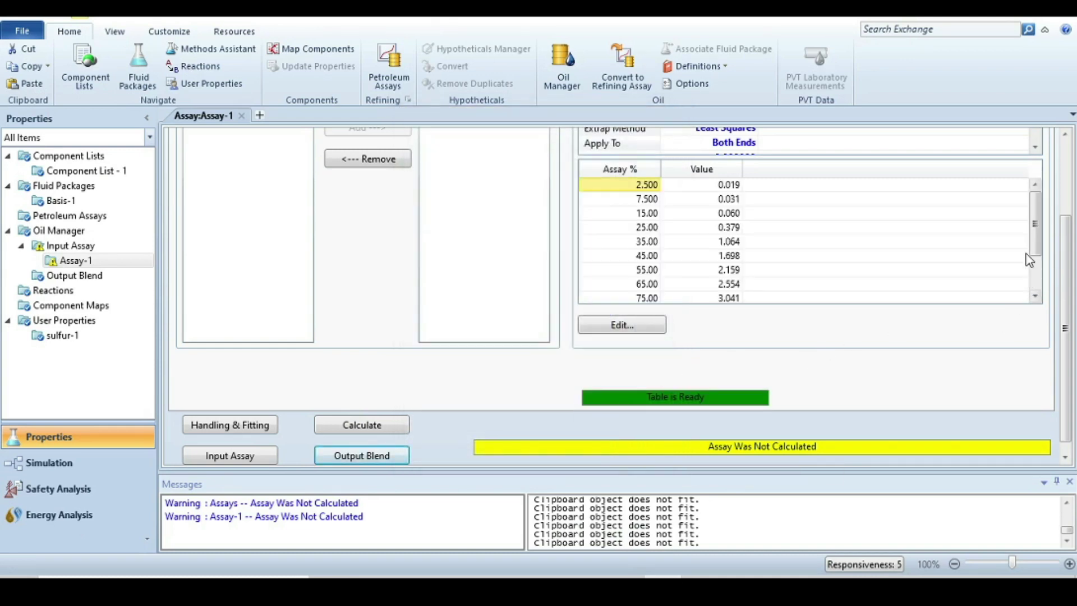
# - Check the sulfur-1 curve's settings and limit values, and calculate Assay-1
pyautogui.moveTo(1068, 296); pyautogui.dragTo(1062, 220)
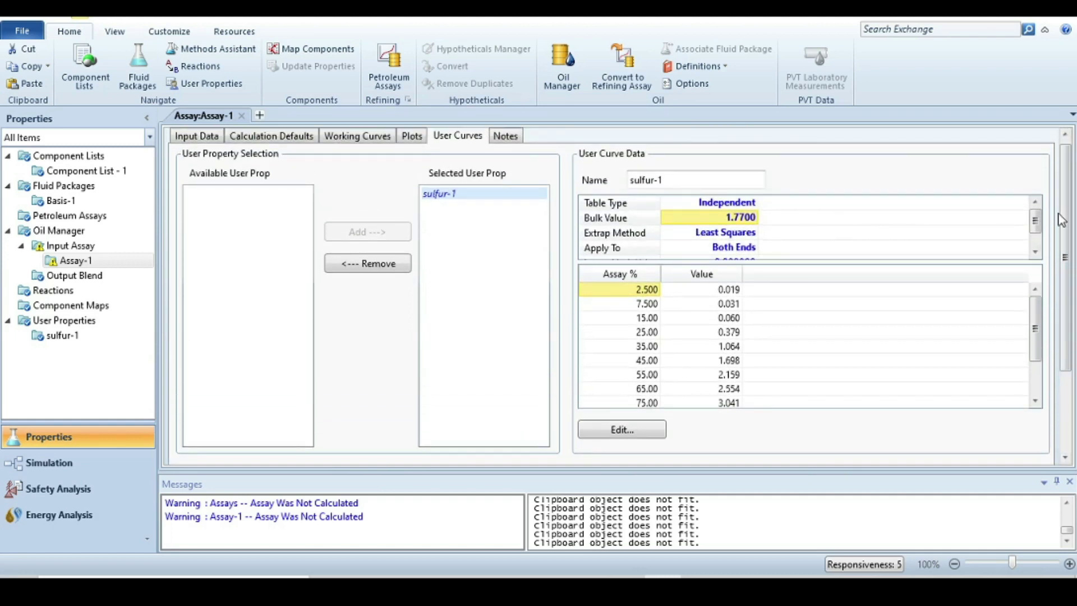
pyautogui.click(1035, 252)
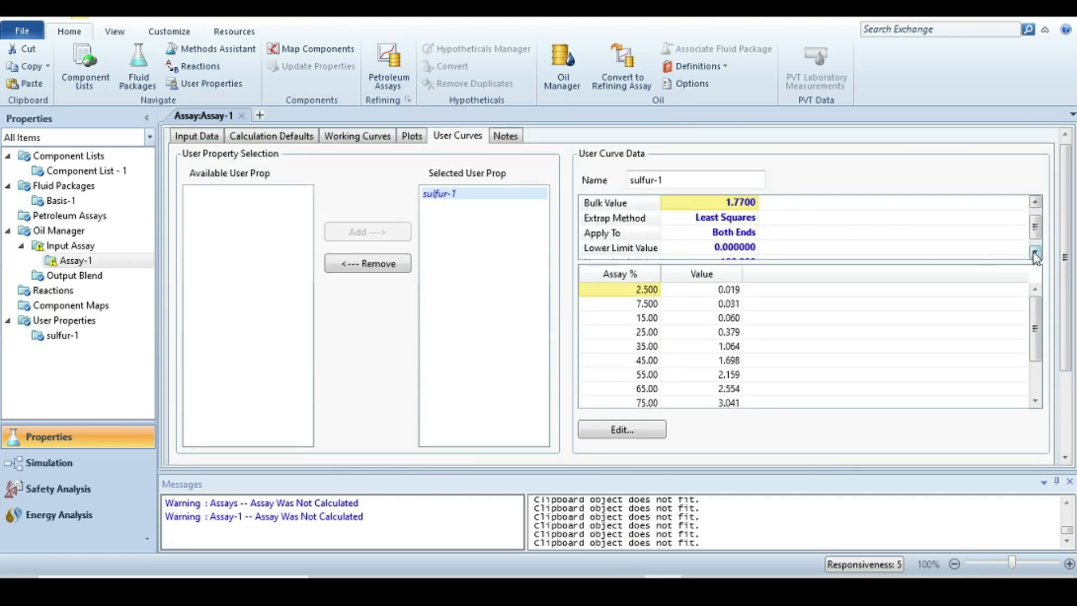
pyautogui.click(1035, 252)
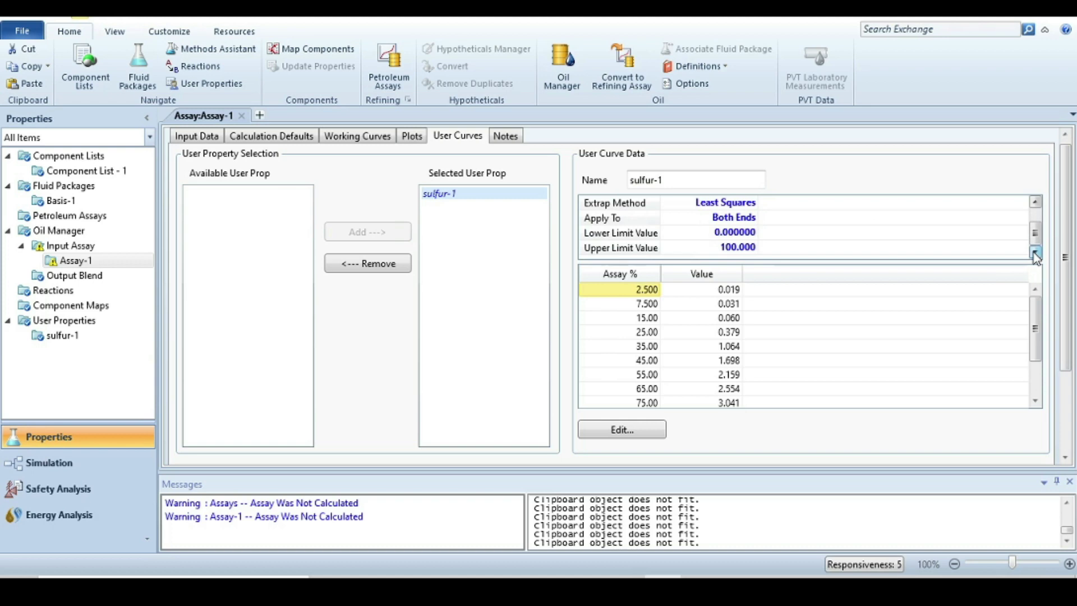
pyautogui.click(1034, 214)
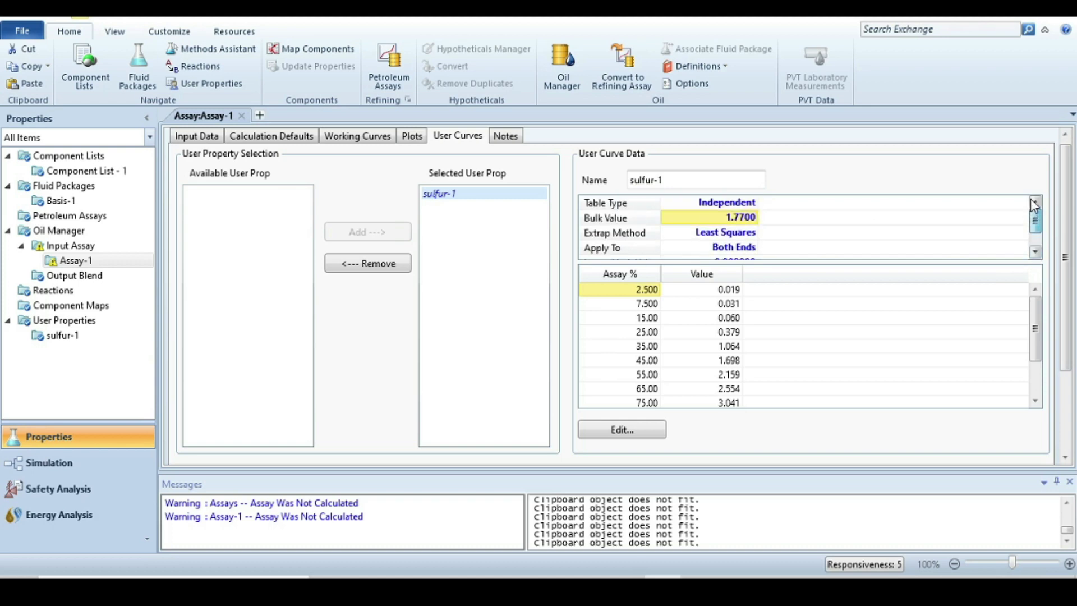
pyautogui.moveTo(1035, 206); pyautogui.dragTo(1037, 265)
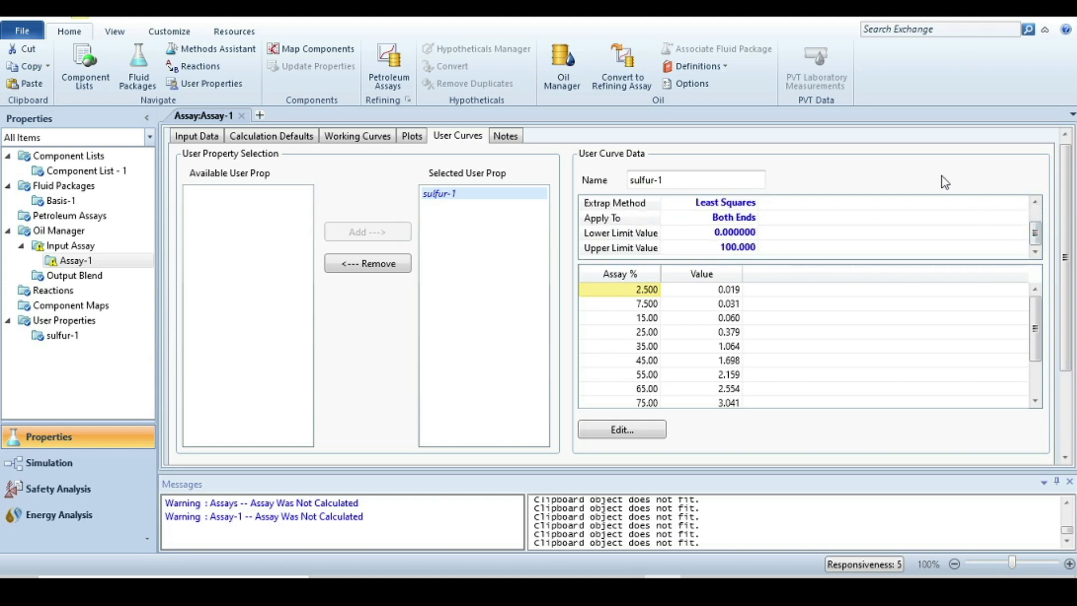
pyautogui.scroll(-3, 1062, 359)
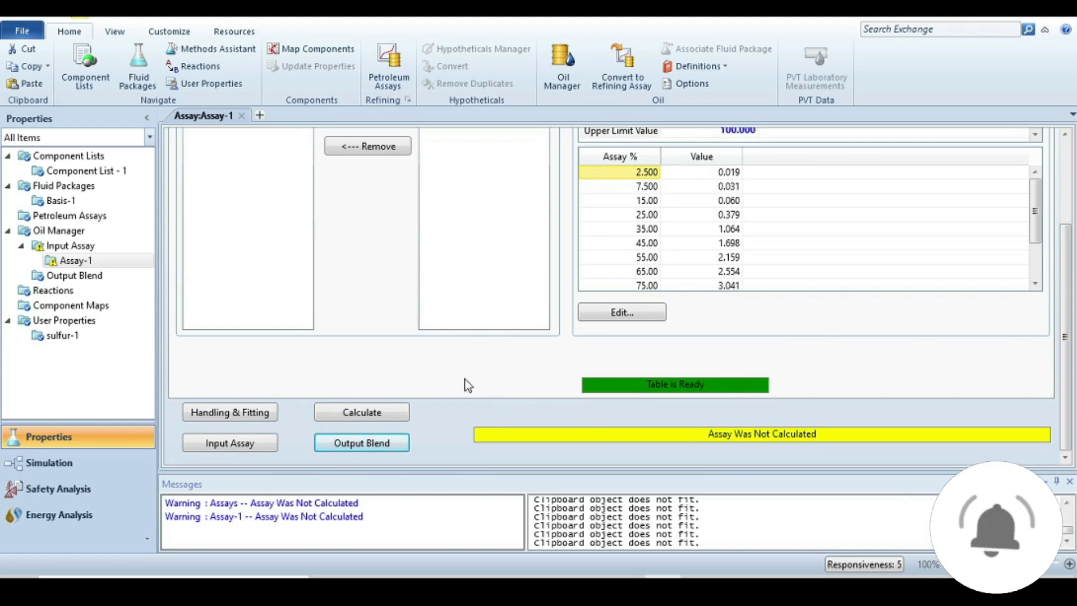
pyautogui.click(363, 413)
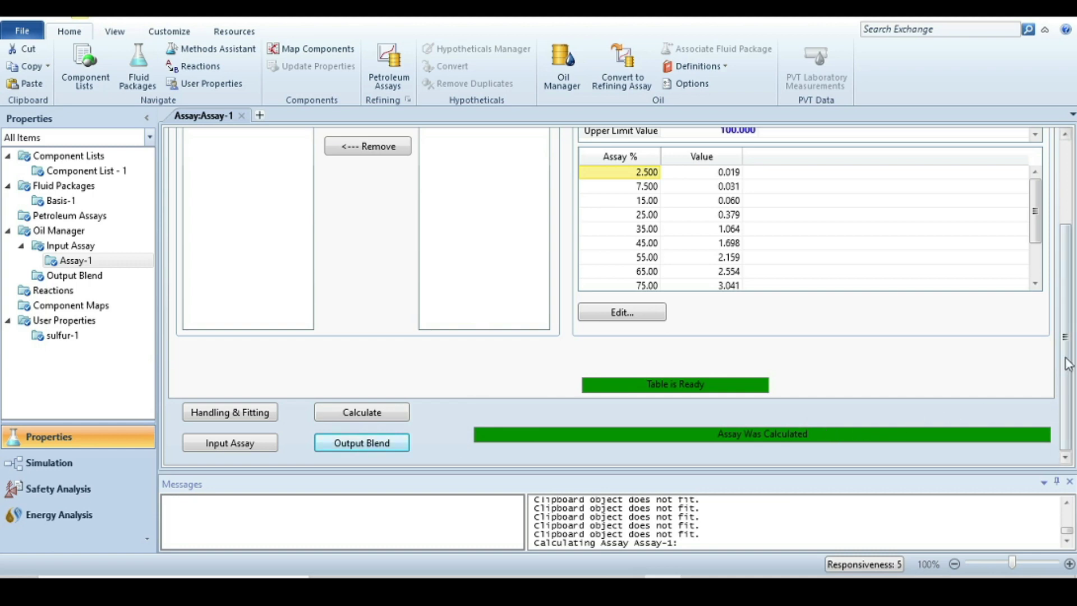
# - Rename Assay-1 as Light Crude in the Input Assay list
pyautogui.moveTo(1066, 359); pyautogui.dragTo(1075, 270)
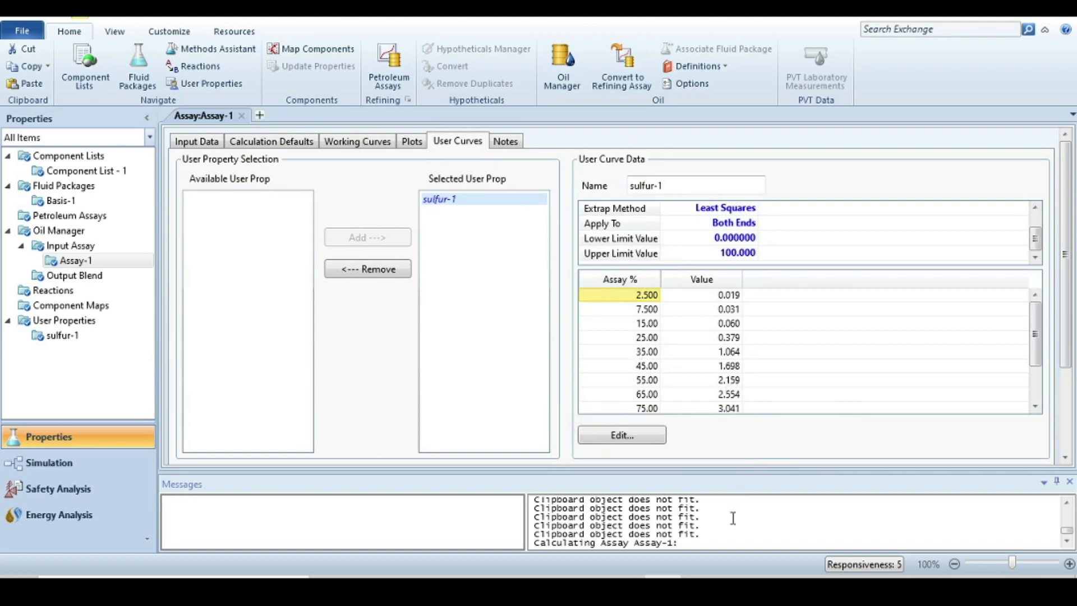
pyautogui.click(58, 246)
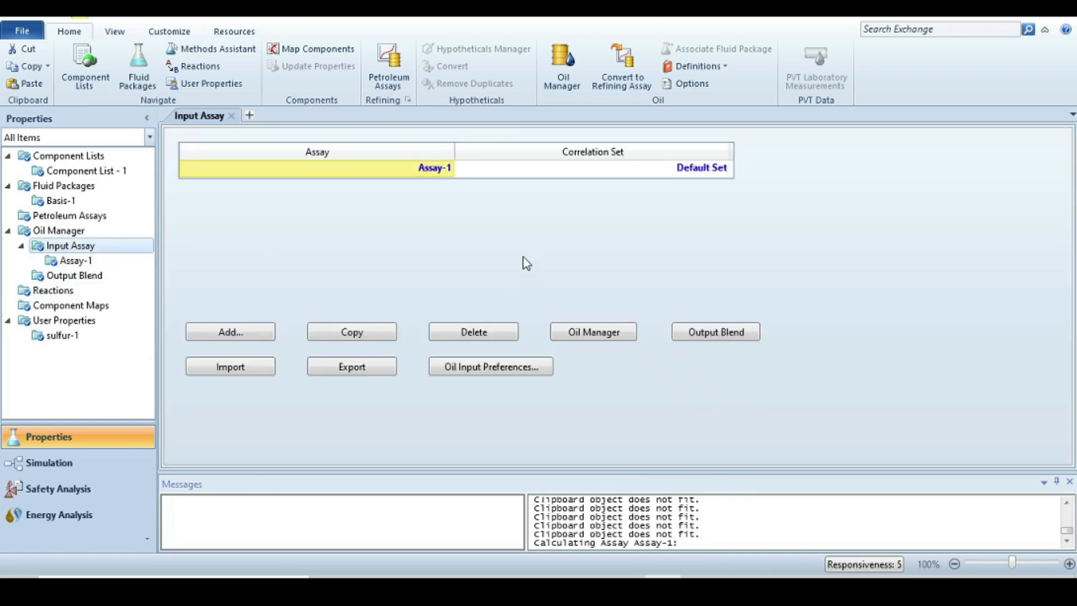
pyautogui.click(433, 172)
pyautogui.write('Light Crude')
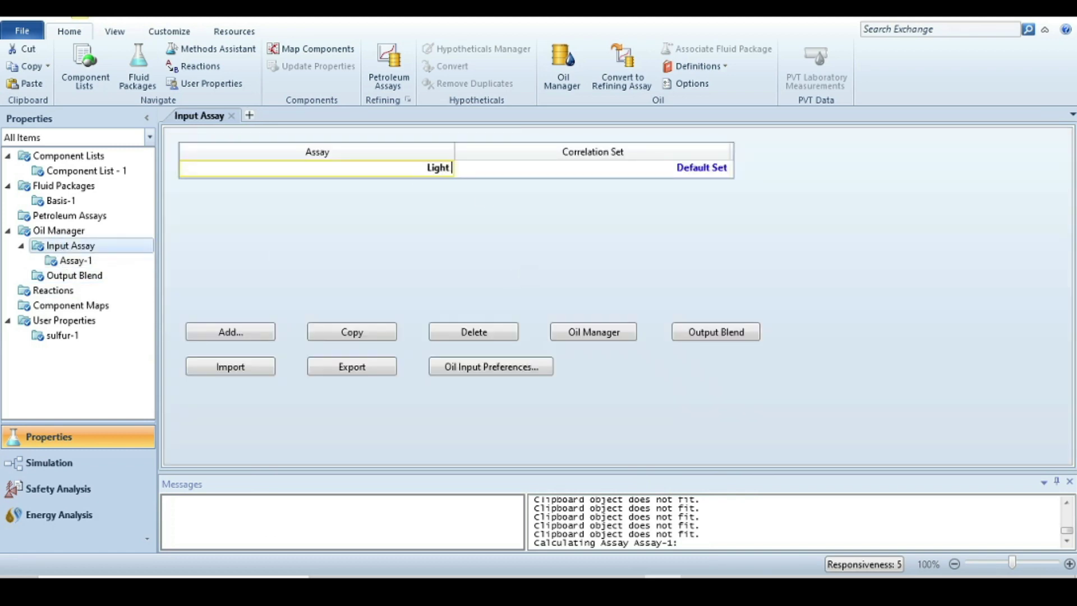
pyautogui.press('Return')
pyautogui.click(58, 231)
pyautogui.click(463, 443)
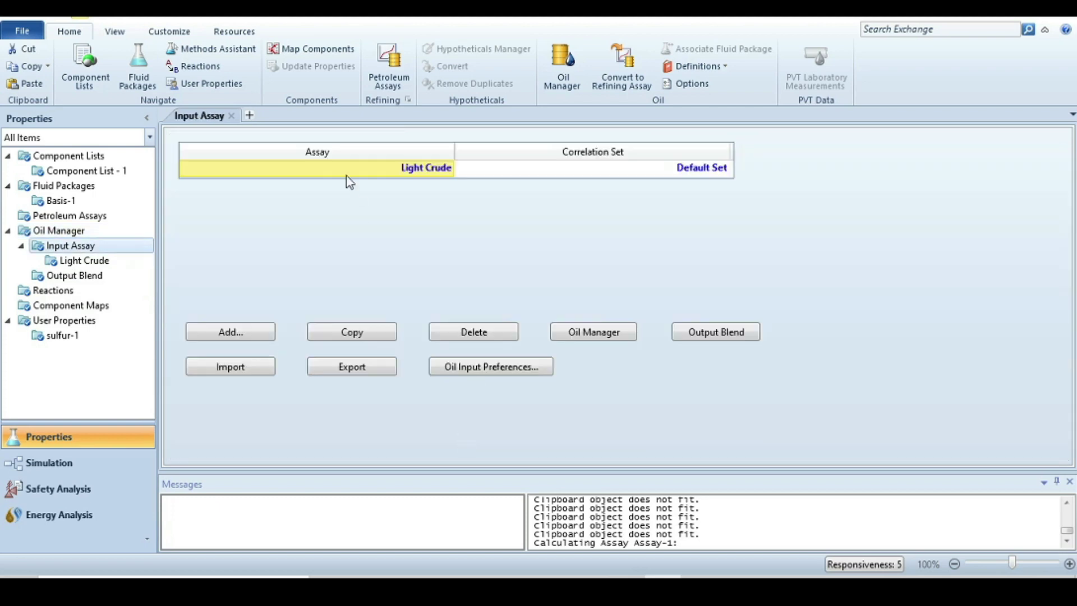
# - Add a new assay for the medium crude with Bulk Properties set to Used and TBP as the Assay Data Type
pyautogui.click(229, 332)
pyautogui.click(399, 183)
pyautogui.click(385, 212)
pyautogui.click(385, 210)
pyautogui.click(331, 307)
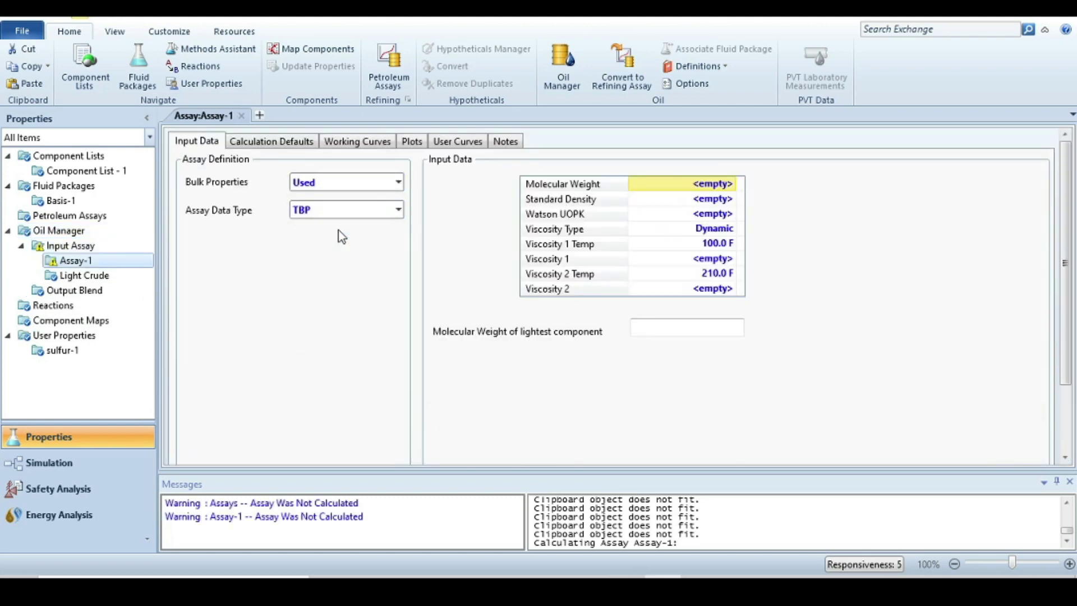
# - Set Assay-1's Light Ends to Input Composition, its Density Curve to Independent and the Assay Basis to Mass
pyautogui.click(398, 237)
pyautogui.click(337, 263)
pyautogui.click(368, 296)
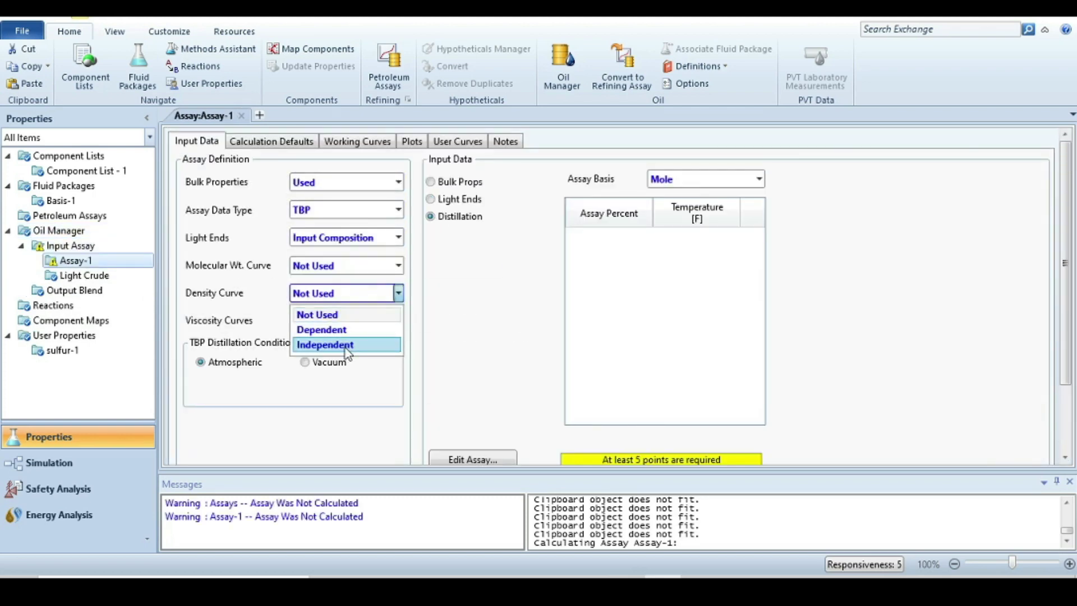
pyautogui.click(337, 344)
pyautogui.click(759, 179)
pyautogui.click(673, 229)
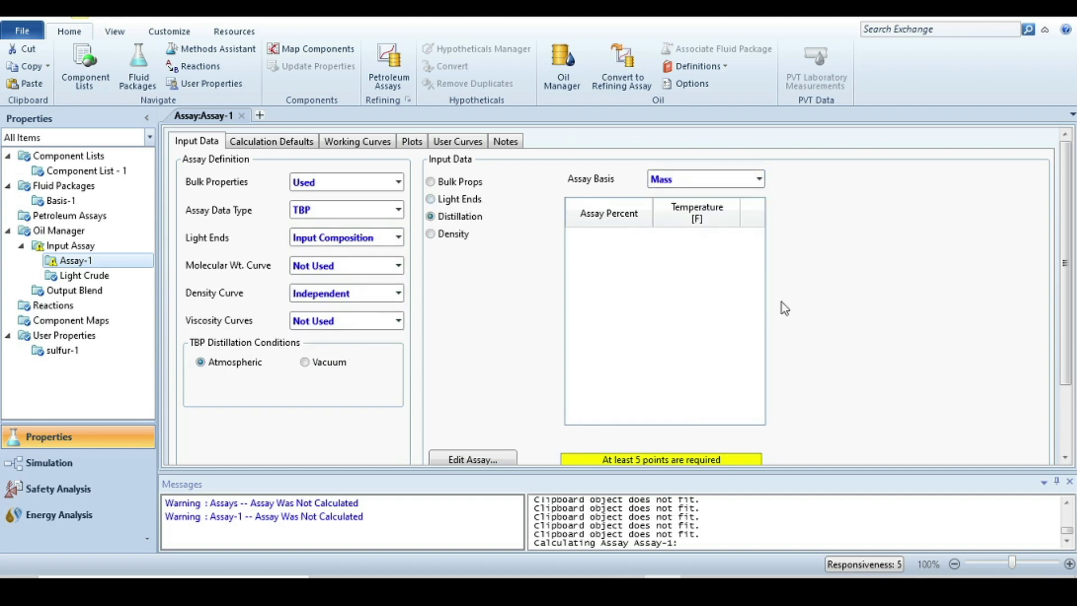
# - Open Assay-1's distillation input table and add 11 data points
pyautogui.scroll(-2, 511, 324)
pyautogui.click(473, 382)
pyautogui.write('11')
pyautogui.press('Return')
# - Copy the medium crude IBP temperatures, 88 to 1461, from Excel A25:A36 and paste them into the HYSYS Temperature column
pyautogui.hotkey('alt', 'Tab')
pyautogui.scroll(-4, 210, 320)
pyautogui.moveTo(51, 295); pyautogui.dragTo(34, 488)
pyautogui.hotkey('ctrl', 'c')
pyautogui.moveTo(600, 167); pyautogui.dragTo(606, 327)
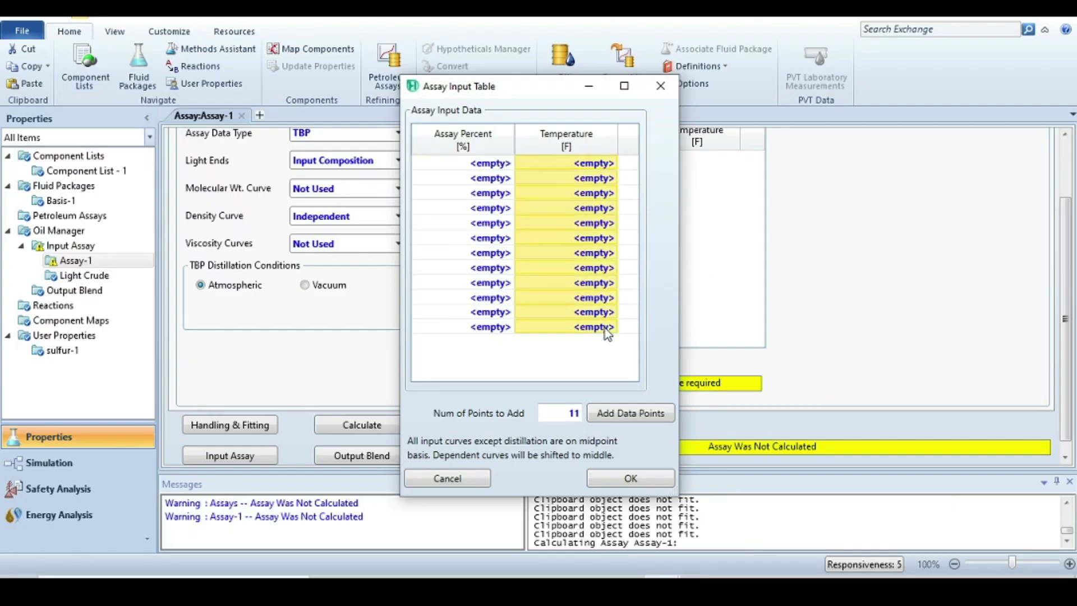
pyautogui.hotkey('ctrl', 'v')
# - Copy the medium crude cumulative yields, 0 to 95, from Excel C25:C36, paste them into the HYSYS Assay Percent column and submit the table
pyautogui.click(492, 164)
pyautogui.hotkey('alt', 'Tab')
pyautogui.moveTo(297, 295); pyautogui.dragTo(305, 483)
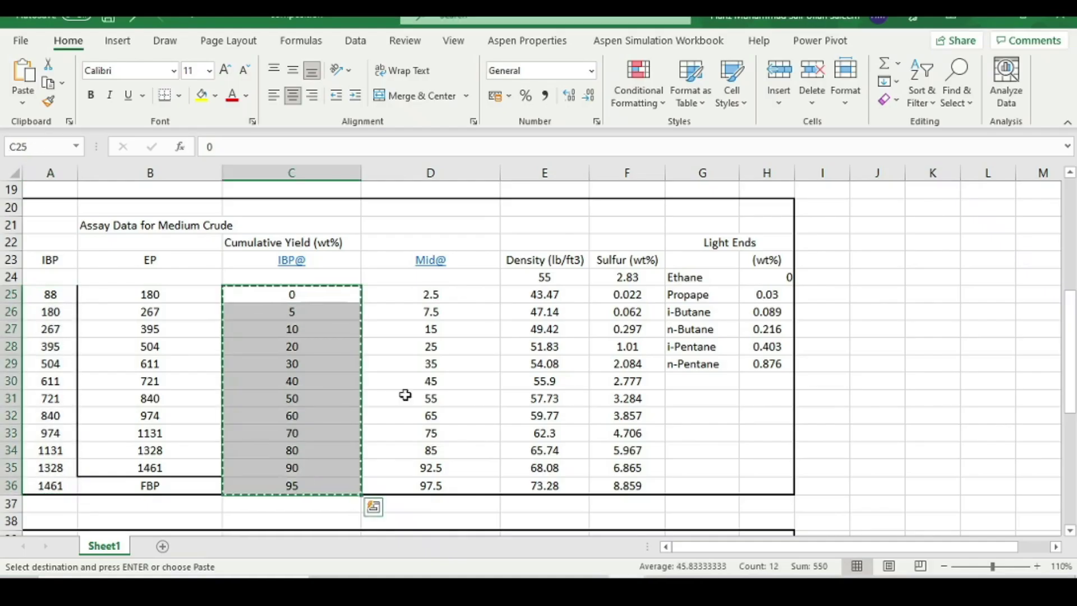
pyautogui.hotkey('ctrl', 'c')
pyautogui.hotkey('alt', 'Tab')
pyautogui.keyDown('shift'); pyautogui.click(480, 332); pyautogui.keyUp('shift')
pyautogui.hotkey('ctrl', 'v')
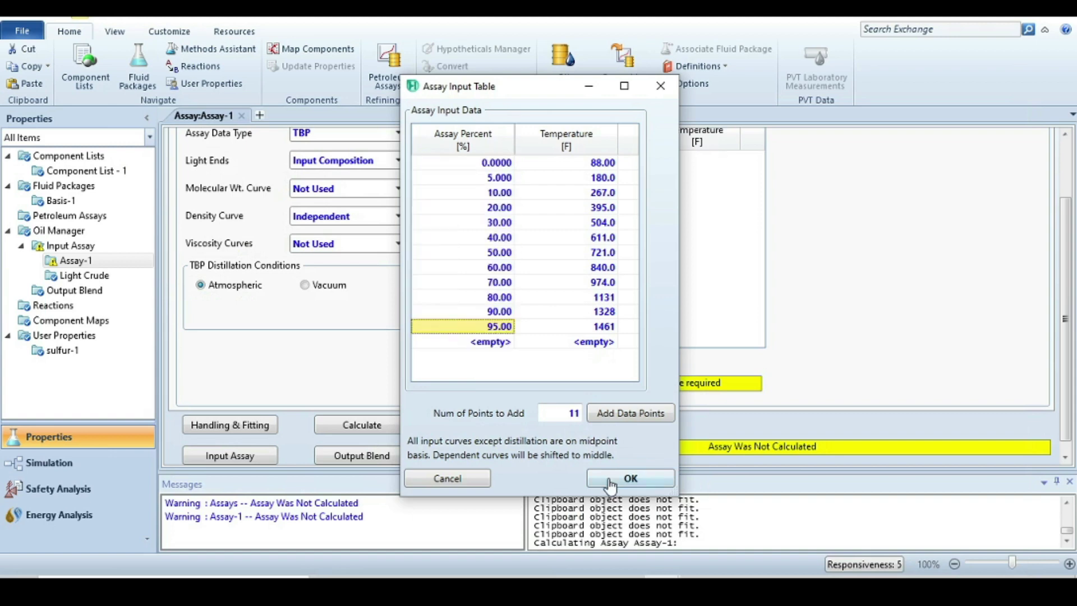
pyautogui.click(628, 477)
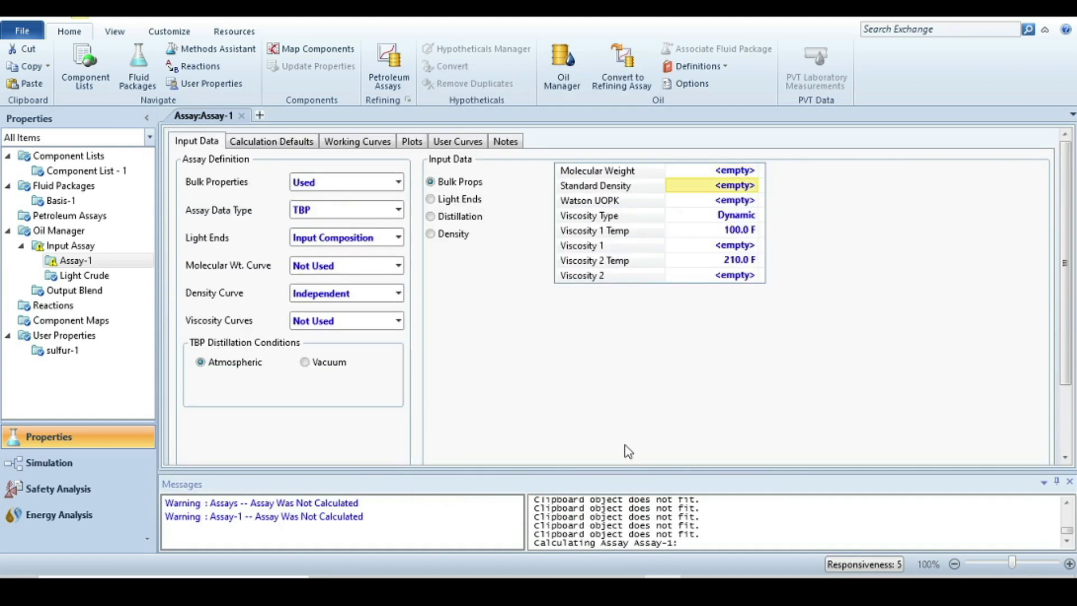
# - Check the medium crude bulk density in Excel and set Assay-1's Standard Density to 55 lb/ft3 in HYSYS
pyautogui.hotkey('alt', 'Tab')
pyautogui.hotkey('alt', 'Tab')
pyautogui.write('55')
pyautogui.press('Return')
# - Choose the light ends basis and paste the medium crude light ends wt% values, 0 to 0.876, from Excel H24:H29 into Assay-1
pyautogui.click(430, 199)
pyautogui.click(758, 185)
pyautogui.click(701, 211)
pyautogui.hotkey('alt', 'Tab')
pyautogui.moveTo(765, 276); pyautogui.dragTo(765, 360)
pyautogui.hotkey('ctrl', 'c')
pyautogui.hotkey('alt', 'Tab')
pyautogui.moveTo(654, 272); pyautogui.dragTo(654, 332)
pyautogui.hotkey('ctrl', 'v')
# - Open Assay-1's density input table and paste the medium crude midpoints, 2.5 to 97.5, from Excel D25:D36 into the Assay Percent column
pyautogui.scroll(-2, 435, 240)
pyautogui.scroll(3, 431, 233)
pyautogui.scroll(-3, 430, 234)
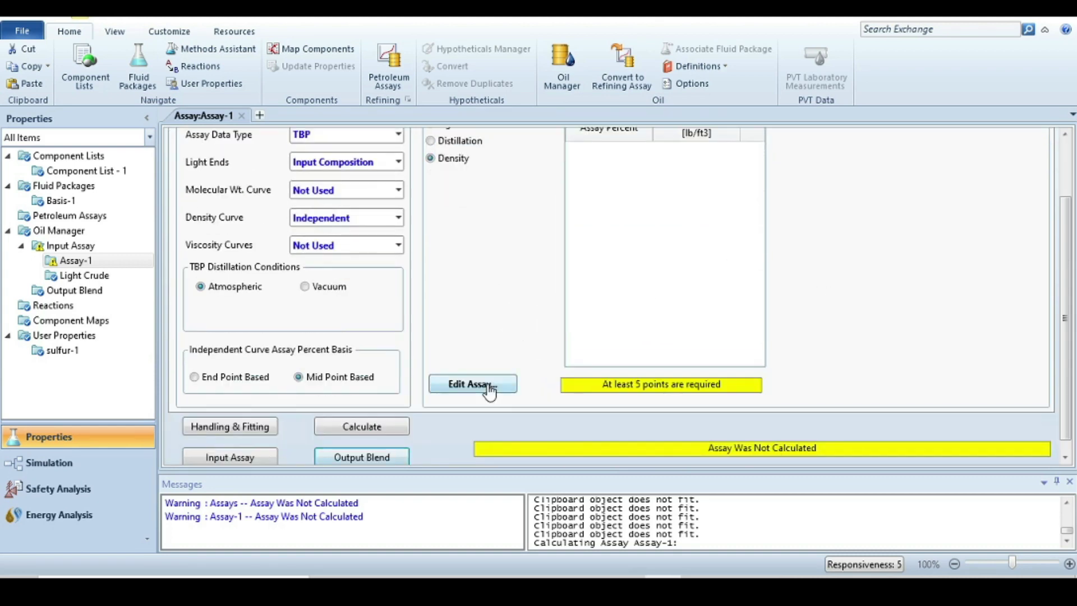
pyautogui.click(469, 385)
pyautogui.hotkey('alt', 'Tab')
pyautogui.moveTo(431, 295); pyautogui.dragTo(430, 485)
pyautogui.hotkey('ctrl', 'c')
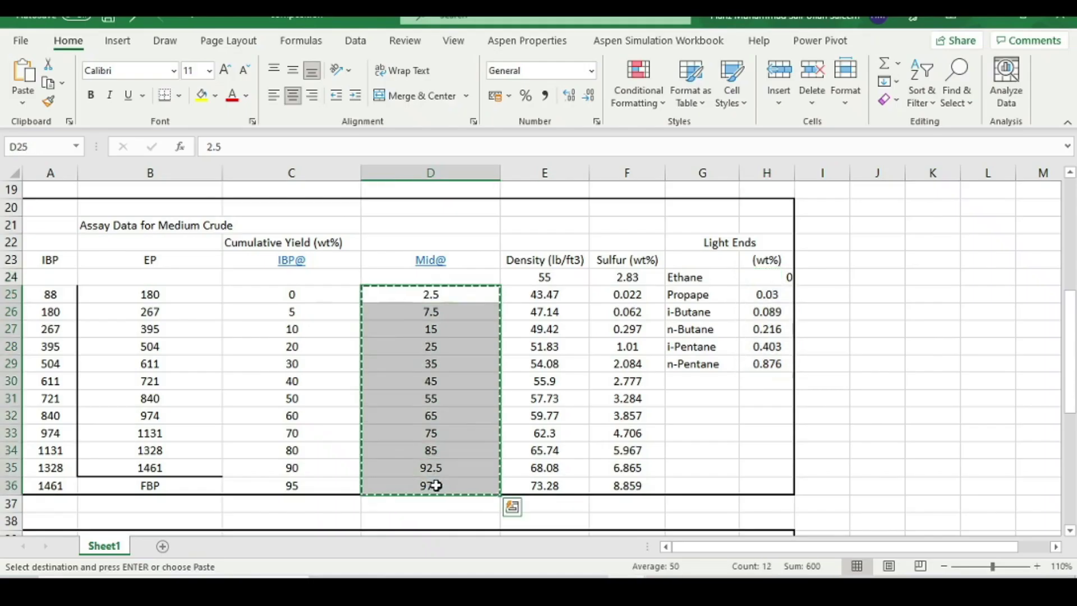
pyautogui.hotkey('alt', 'Tab')
pyautogui.moveTo(501, 168); pyautogui.dragTo(500, 327)
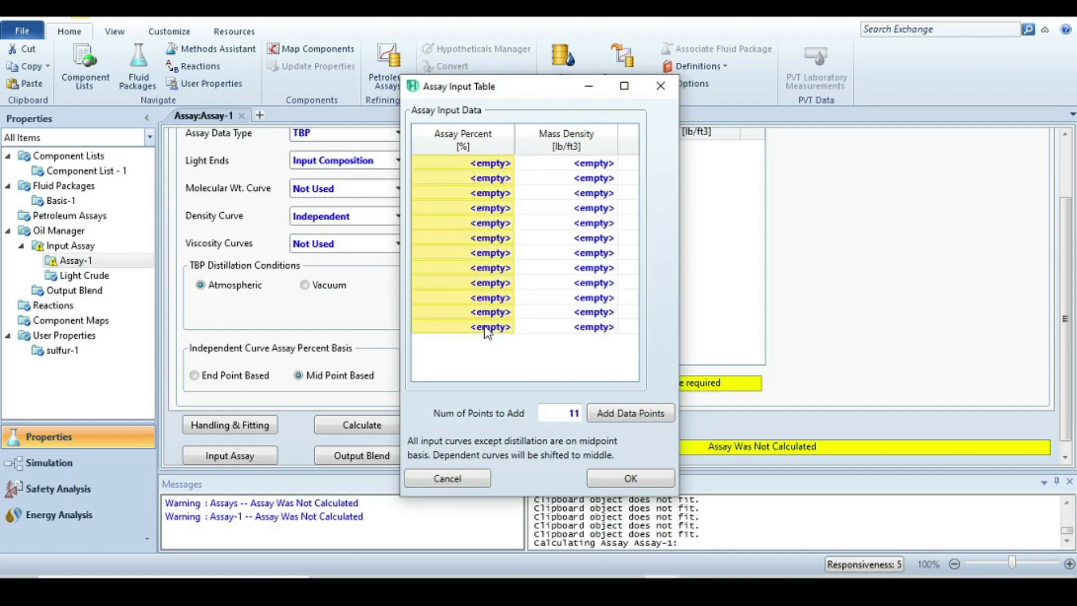
pyautogui.hotkey('ctrl', 'v')
# - Copy the medium crude densities, 43.47 to 73.28, from Excel E25:E36, paste them into the Mass Density column and submit the table
pyautogui.hotkey('alt', 'Tab')
pyautogui.moveTo(552, 296); pyautogui.dragTo(549, 484)
pyautogui.hotkey('ctrl', 'c')
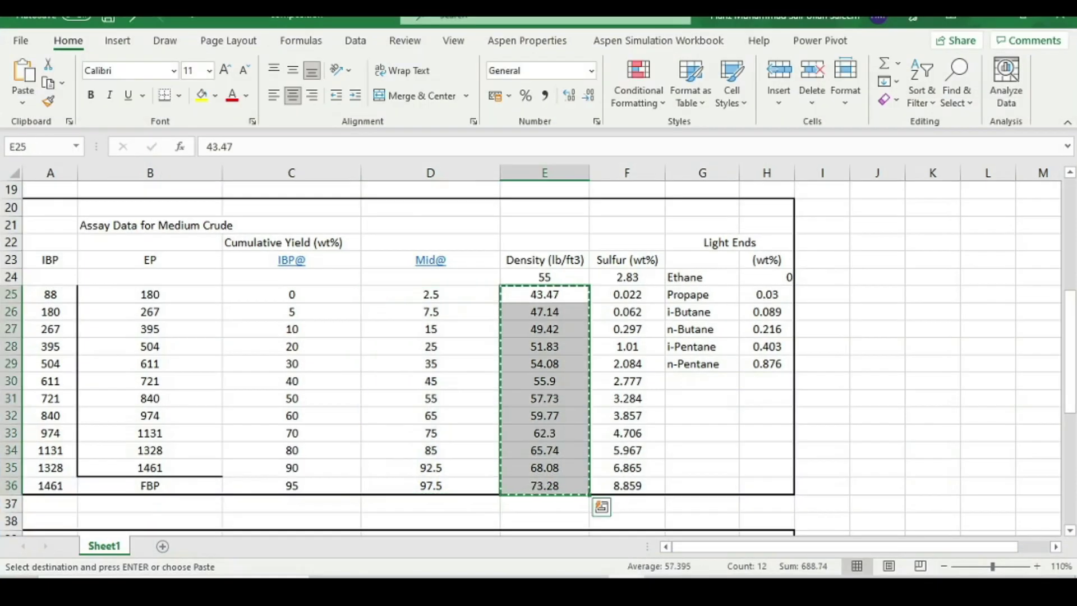
pyautogui.hotkey('alt', 'Tab')
pyautogui.moveTo(589, 163); pyautogui.dragTo(588, 334)
pyautogui.hotkey('ctrl', 'v')
pyautogui.click(631, 478)
# - Add a second user property with a lower limit value of 0 and an upper limit value of 100
pyautogui.click(61, 350)
pyautogui.click(64, 335)
pyautogui.click(221, 447)
pyautogui.click(617, 175)
pyautogui.scroll(-1, 635, 231)
pyautogui.scroll(-1, 635, 230)
pyautogui.click(635, 233)
pyautogui.write('0')
pyautogui.press('Return')
pyautogui.write('100')
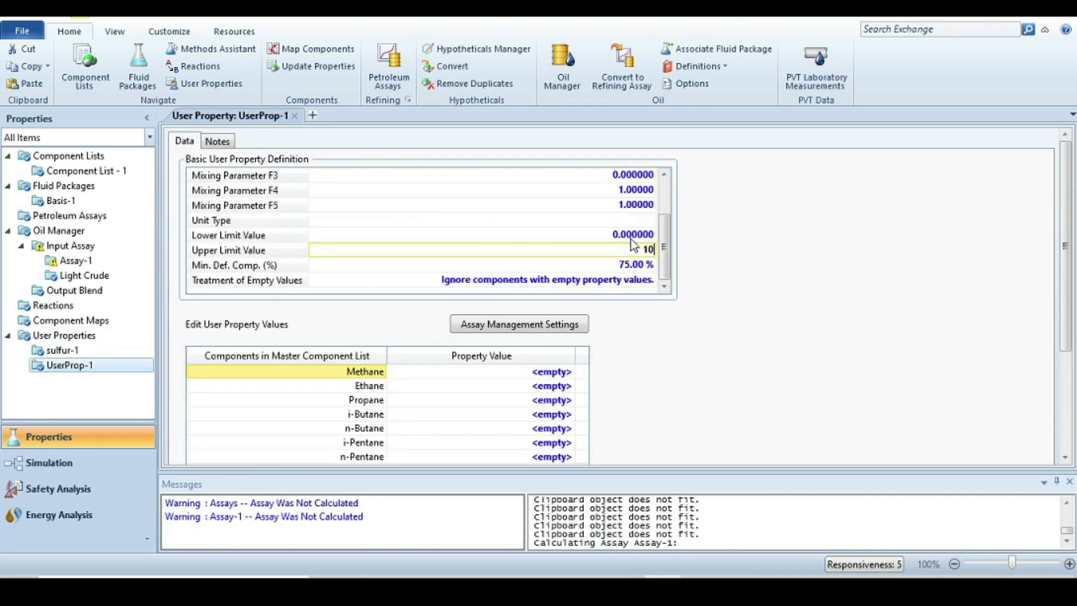
pyautogui.press('Return')
# - Set the new user property's values for the components from Methane to n-Pentane to 0
pyautogui.click(538, 372)
pyautogui.write('0 0 0 0 0 0')
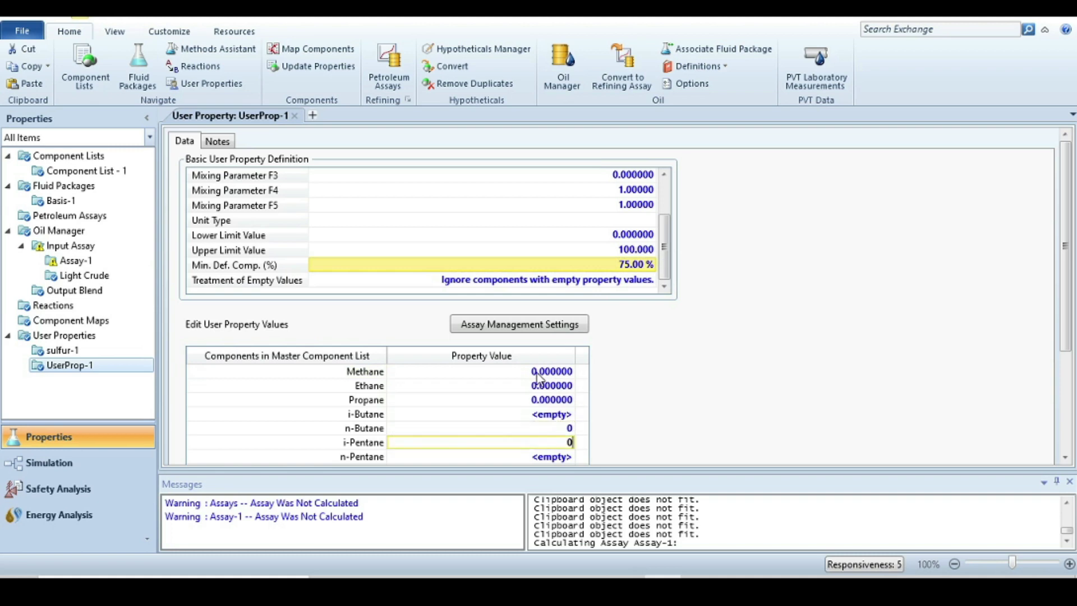
pyautogui.press('Down')
pyautogui.write('0')
pyautogui.press('Up')
pyautogui.write('0')
pyautogui.press('Return')
# - Rename the new user property as Sulfur-2
pyautogui.scroll(2, 621, 331)
pyautogui.click(50, 335)
pyautogui.write('Sul')
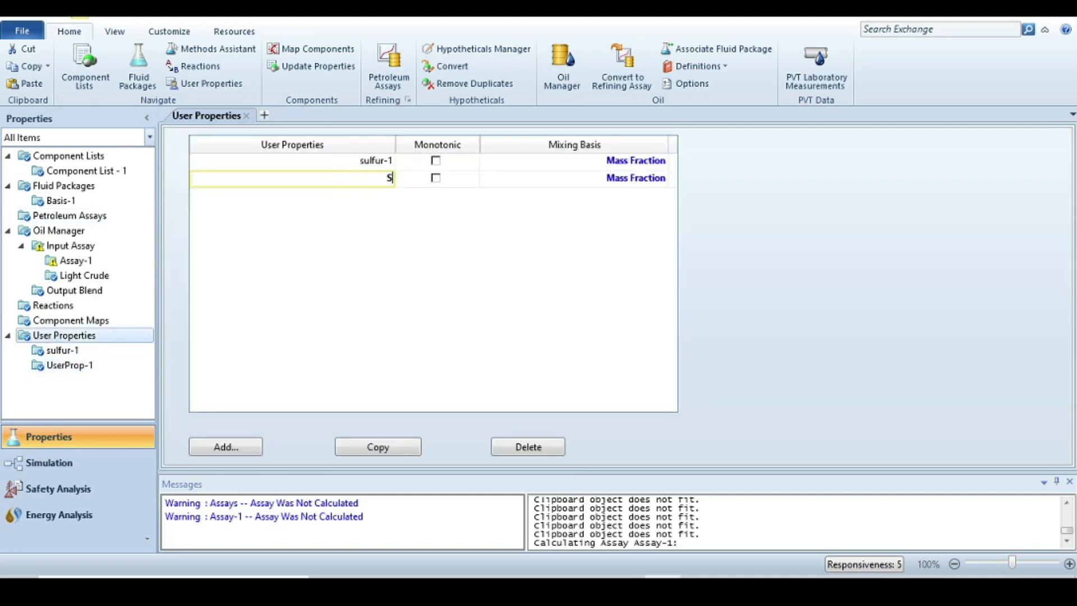
pyautogui.press('Return')
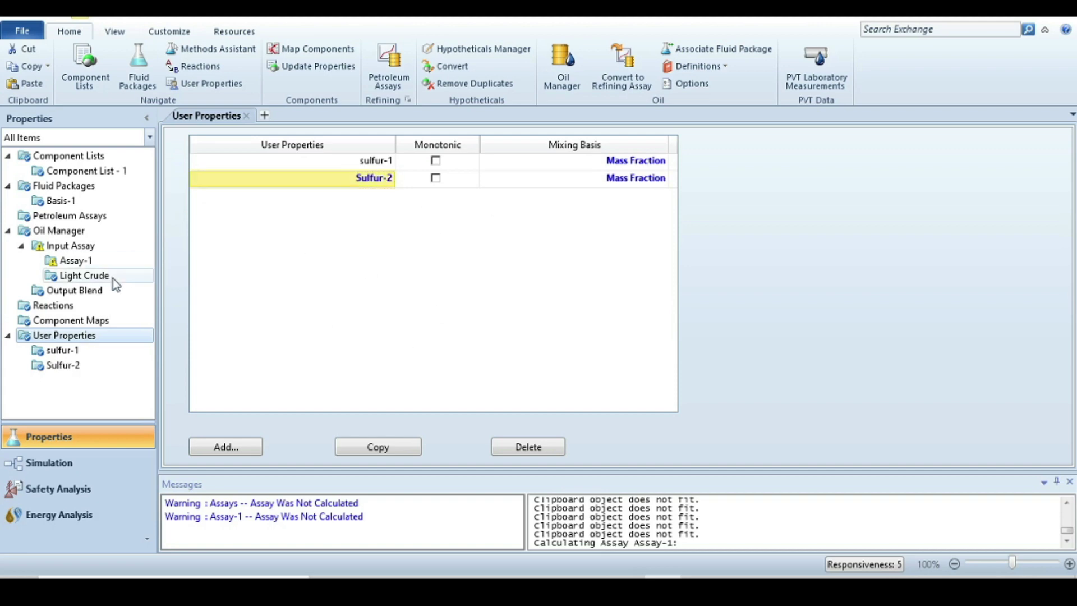
# - Add the Sulfur-2 property to Assay-1's selected user curves
pyautogui.click(76, 261)
pyautogui.scroll(3, 281, 225)
pyautogui.click(461, 142)
pyautogui.click(211, 212)
pyautogui.click(365, 238)
pyautogui.scroll(-2, 729, 281)
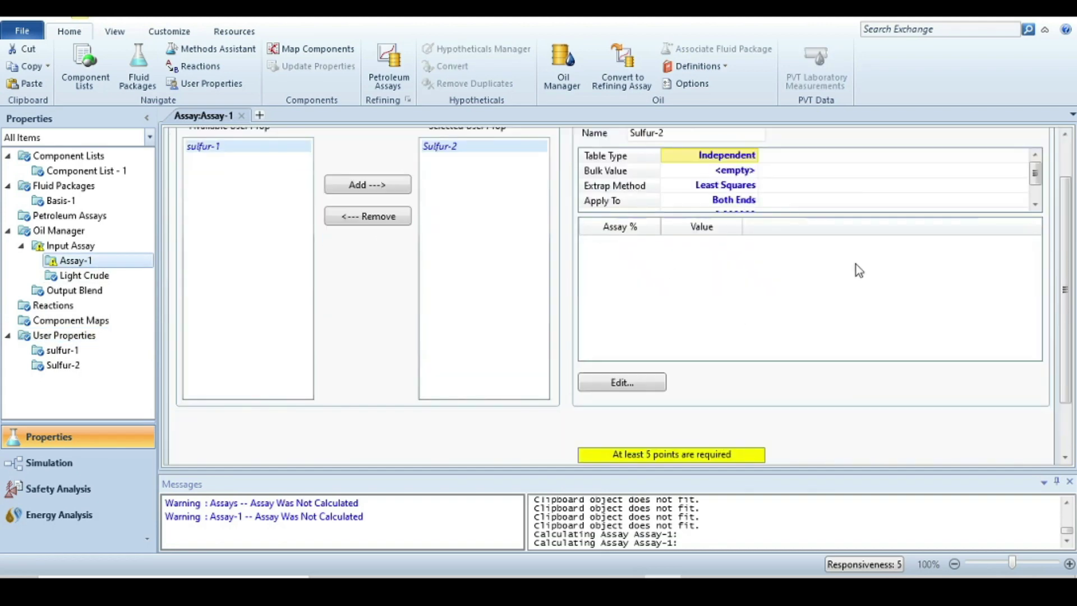
# - Check the medium crude bulk sulfur in Excel and set the Sulfur-2 curve's Bulk Value to 2.83 in HYSYS
pyautogui.scroll(2, 1060, 241)
pyautogui.click(728, 223)
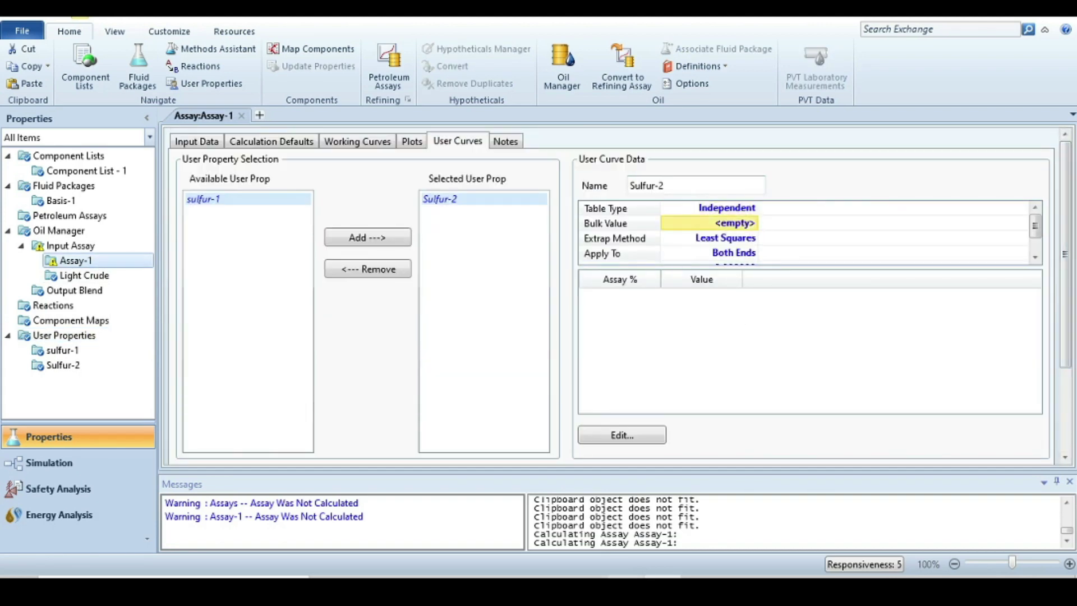
pyautogui.hotkey('alt', 'Tab')
pyautogui.hotkey('alt', 'Tab')
pyautogui.press('Return')
# - Open the Sulfur-2 curve's input table and paste the medium crude midpoints, 2.5 to 97.5, from Excel D25:D36 into the Assay Percent column
pyautogui.click(622, 435)
pyautogui.hotkey('alt', 'Tab')
pyautogui.moveTo(432, 293); pyautogui.dragTo(444, 486)
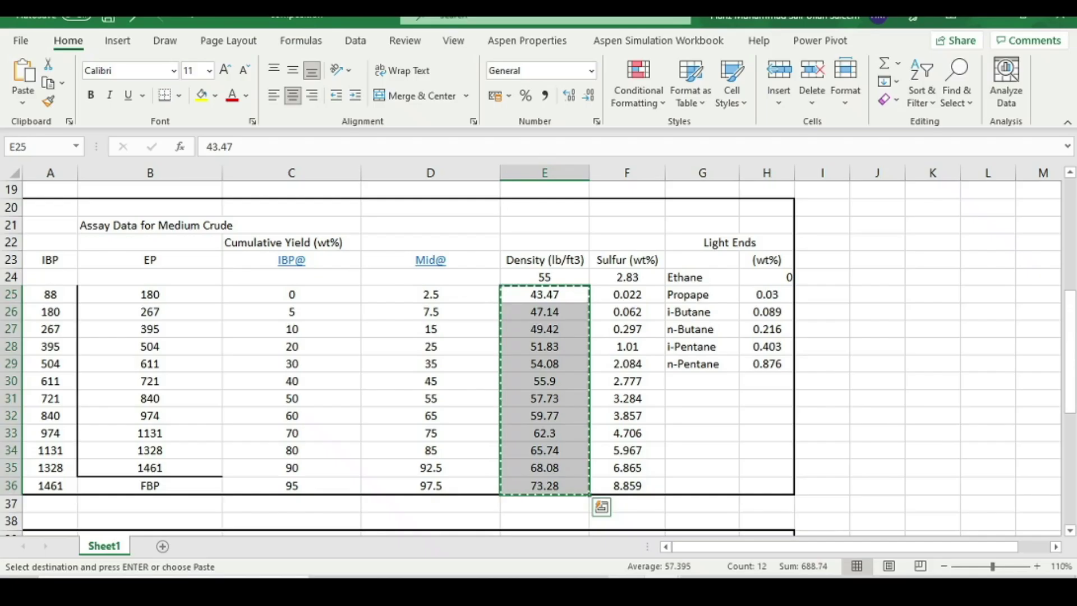
pyautogui.hotkey('ctrl', 'c')
pyautogui.hotkey('alt', 'Tab')
pyautogui.click(490, 197)
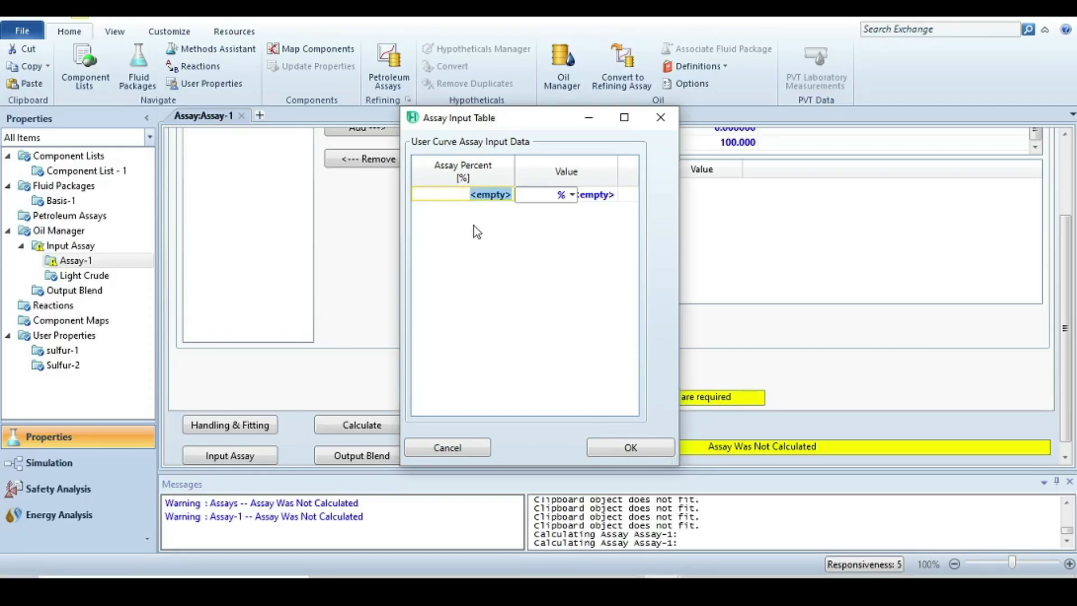
pyautogui.hotkey('ctrl', 'v')
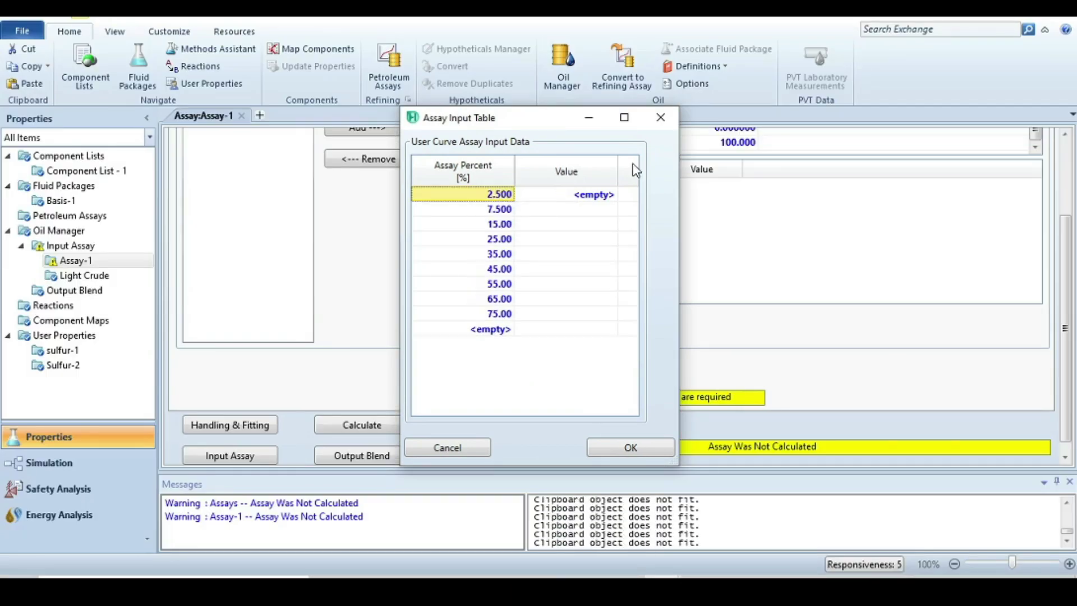
# - Copy the medium crude sulfur wt% values, 0.022 to 8.859, from Excel F25:F36, paste them into the Value column and submit the table
pyautogui.click(573, 197)
pyautogui.hotkey('alt', 'Tab')
pyautogui.moveTo(630, 291); pyautogui.dragTo(630, 486)
pyautogui.hotkey('ctrl', 'c')
pyautogui.hotkey('alt', 'Tab')
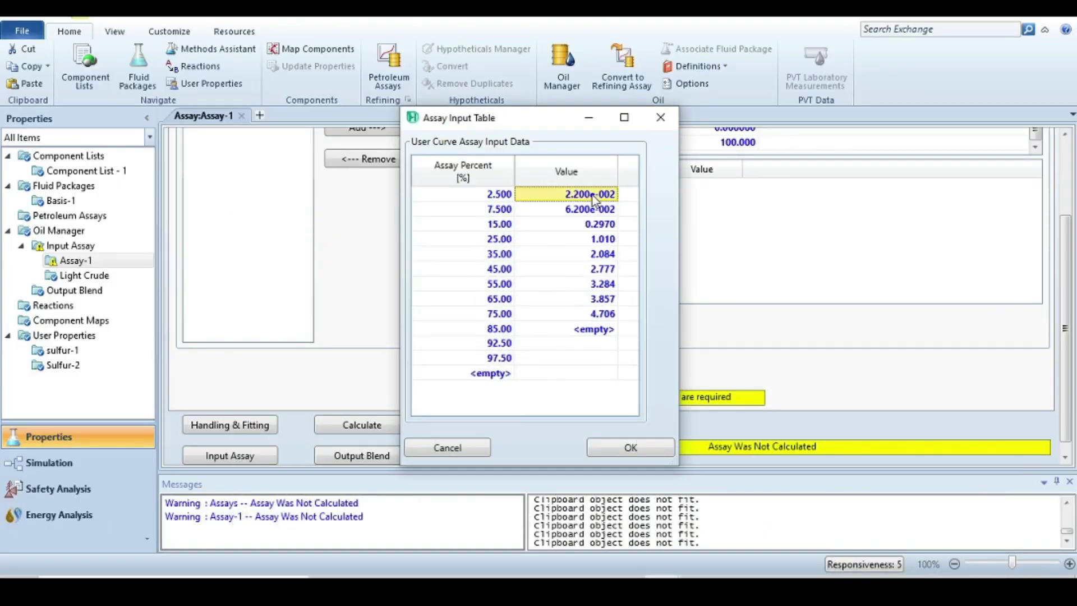
pyautogui.click(631, 447)
# - Calculate Assay-1 and rename it as Medium Crude in the Input Assay list
pyautogui.click(362, 424)
pyautogui.click(67, 247)
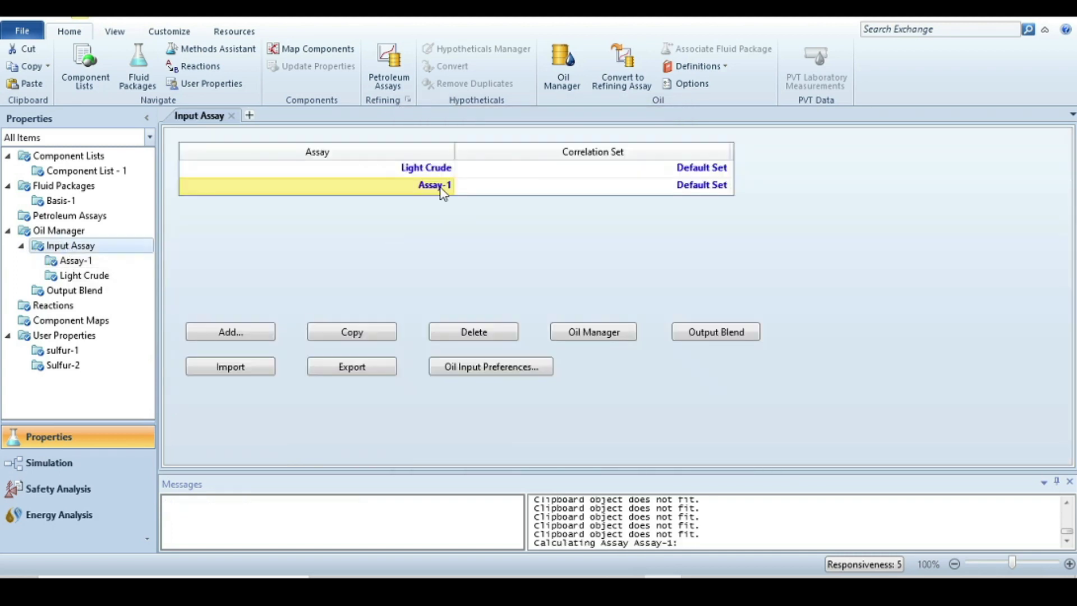
pyautogui.write('Medium Crude')
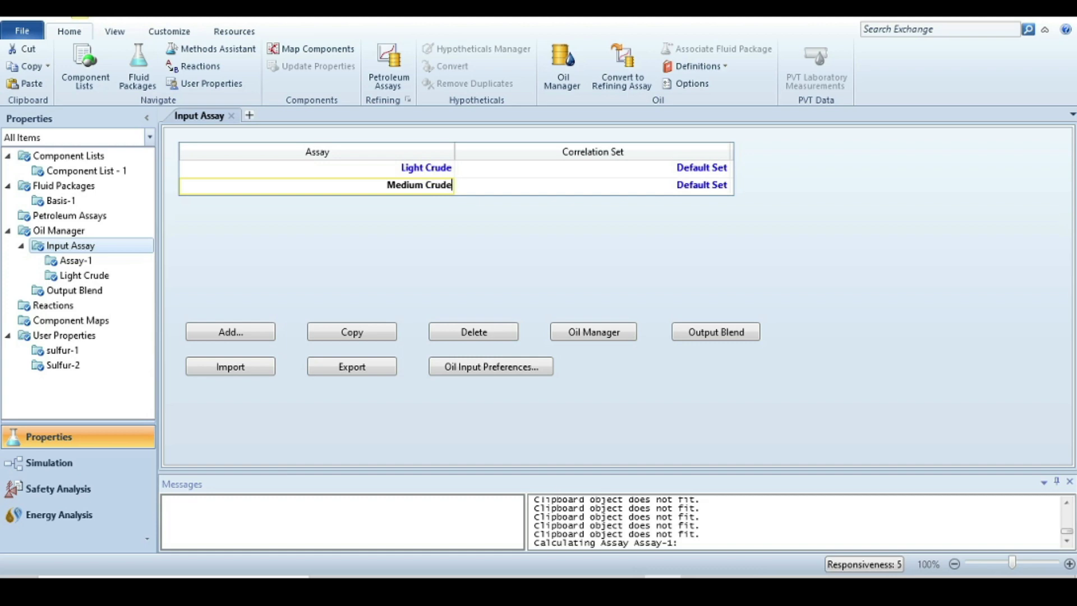
pyautogui.press('Return')
# - Add a new assay for the heavy crude with Bulk Properties set to Used and Assay Data Type set to TBP
pyautogui.click(213, 337)
pyautogui.click(381, 182)
pyautogui.click(384, 203)
pyautogui.click(398, 210)
pyautogui.click(337, 224)
# - Set the heavy crude assay's Light Ends to Input Composition, its Density Curve to Independent and the Assay Basis to Mass
pyautogui.click(399, 237)
pyautogui.click(395, 279)
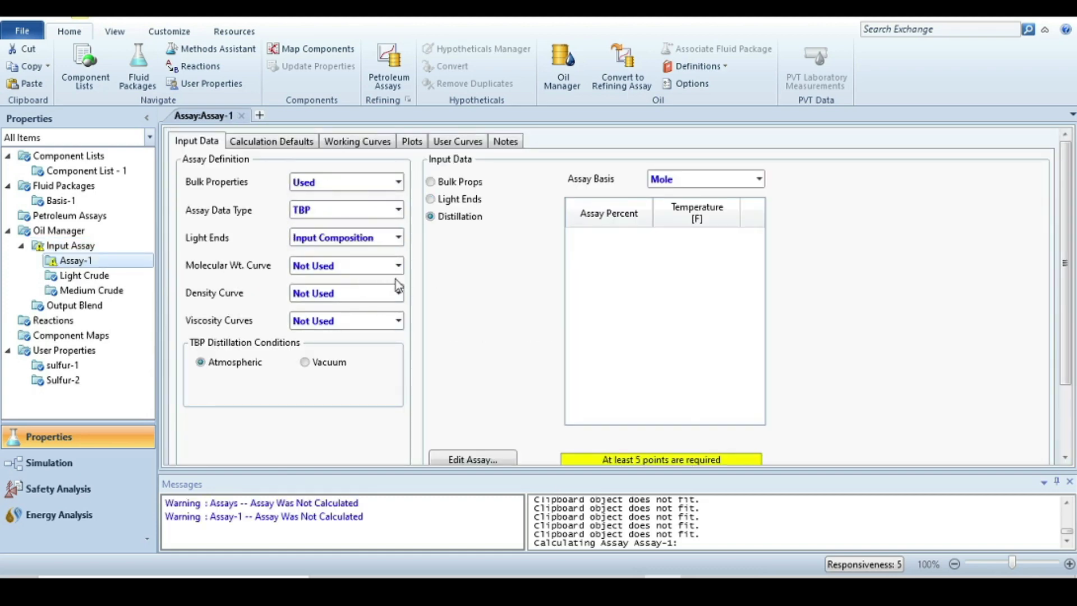
pyautogui.click(398, 293)
pyautogui.click(366, 346)
pyautogui.click(758, 179)
pyautogui.click(664, 228)
# - Add 11 points to the distillation input table and paste the heavy crude cumulative yields, 0 to 95, from Excel C44:C55 into Assay Percent
pyautogui.scroll(-2, 488, 337)
pyautogui.click(474, 382)
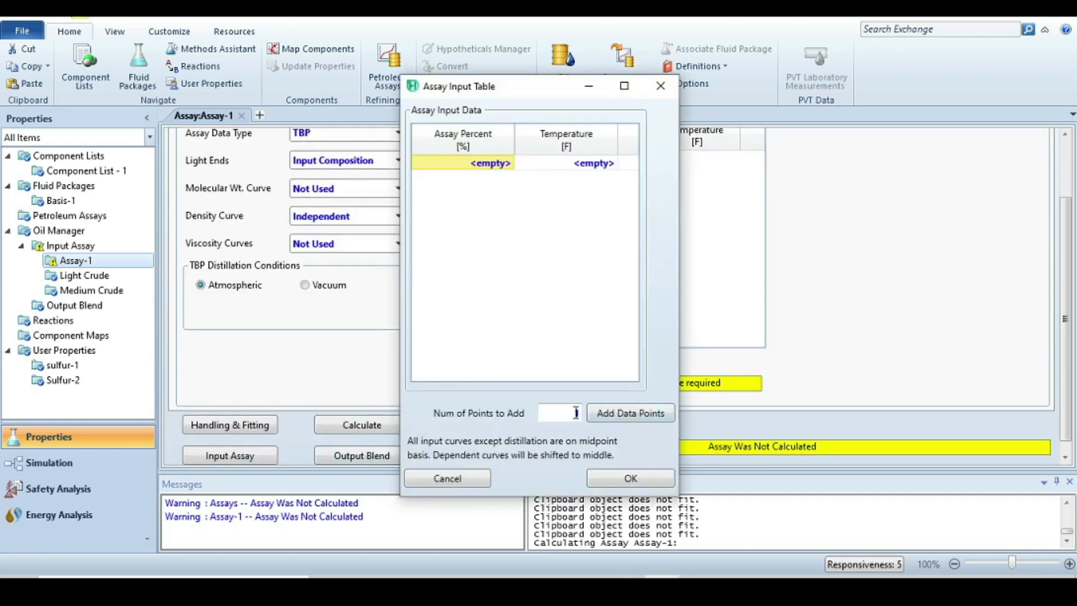
pyautogui.click(631, 413)
pyautogui.hotkey('alt', 'Tab')
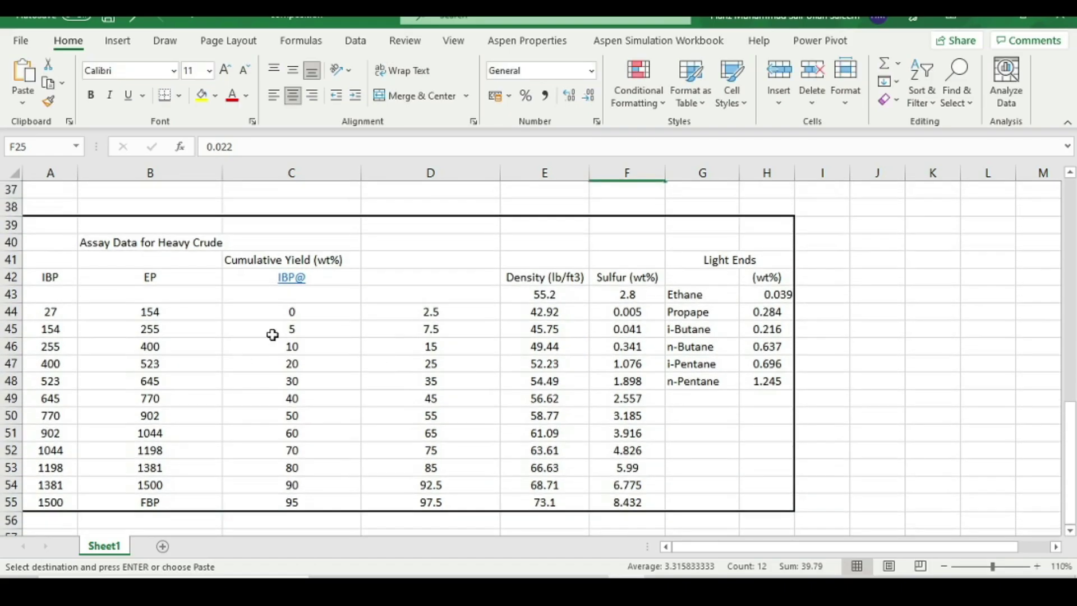
pyautogui.moveTo(292, 311); pyautogui.dragTo(282, 501)
pyautogui.hotkey('ctrl', 'c')
pyautogui.hotkey('alt', 'Tab')
pyautogui.moveTo(488, 163); pyautogui.dragTo(487, 352)
pyautogui.hotkey('ctrl', 'v')
# - Copy the heavy crude IBP temperatures, 27 to 1500, from Excel A44:A55, paste them into the Temperature column and submit the table
pyautogui.hotkey('alt', 'Tab')
pyautogui.moveTo(51, 312); pyautogui.dragTo(49, 497)
pyautogui.hotkey('ctrl', 'c')
pyautogui.hotkey('alt', 'Tab')
pyautogui.moveTo(603, 163); pyautogui.dragTo(591, 335)
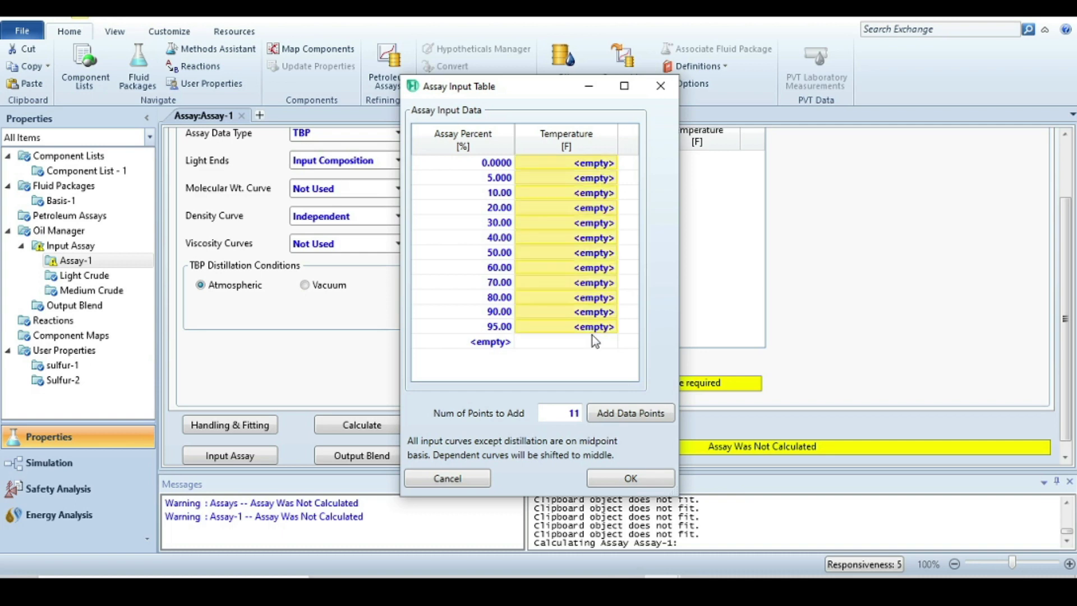
pyautogui.hotkey('ctrl', 'v')
pyautogui.click(623, 478)
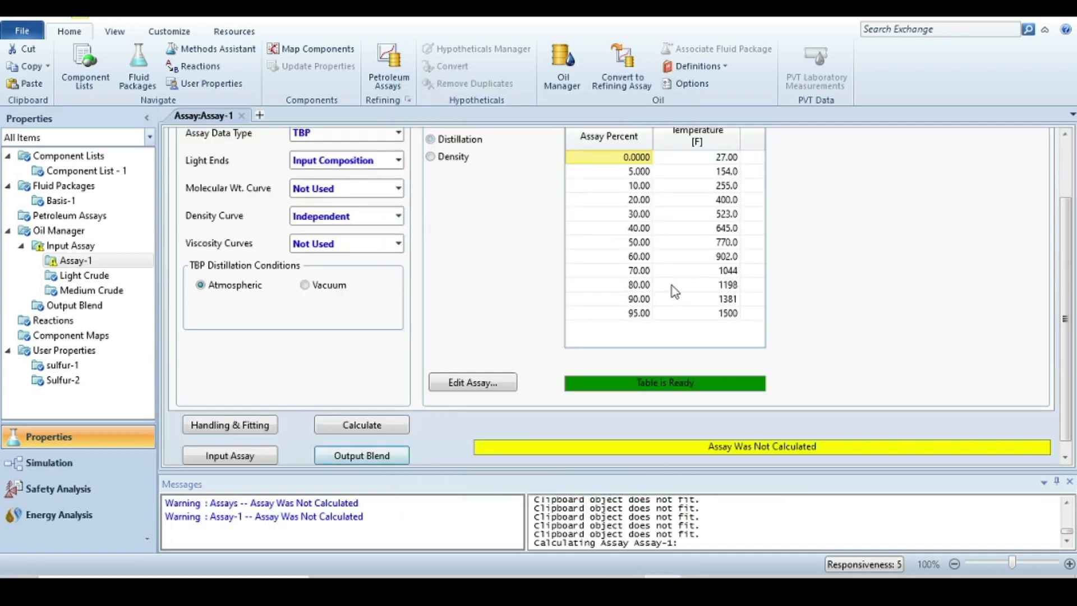
# - Check the heavy crude bulk density in Excel and set the assay's Standard Density to 55.2 lb/ft3 in HYSYS
pyautogui.hotkey('alt', 'Tab')
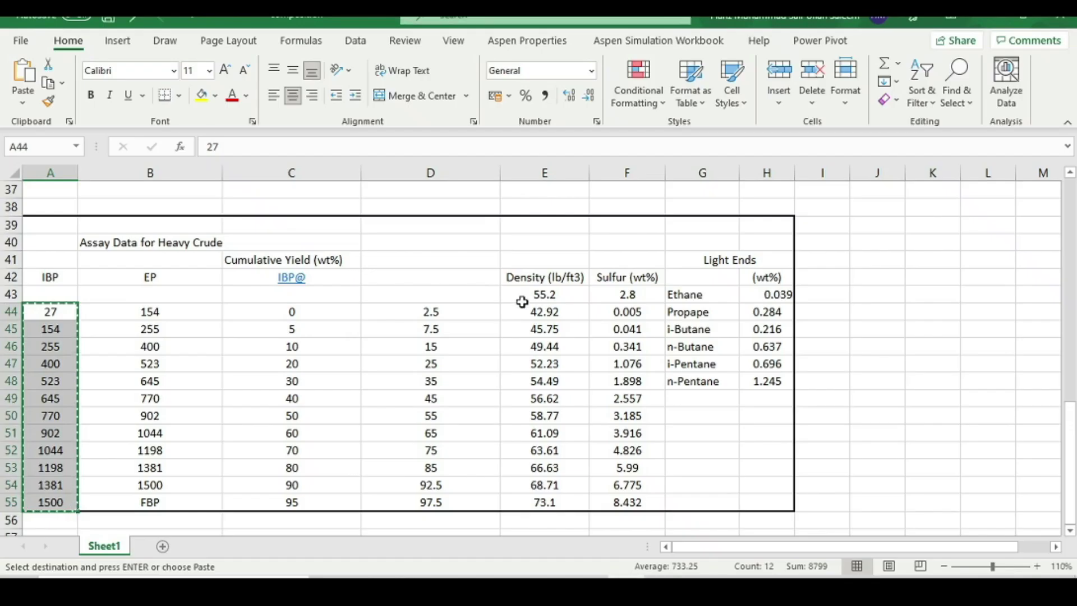
pyautogui.hotkey('alt', 'Tab')
pyautogui.write('55.2')
pyautogui.press('Return')
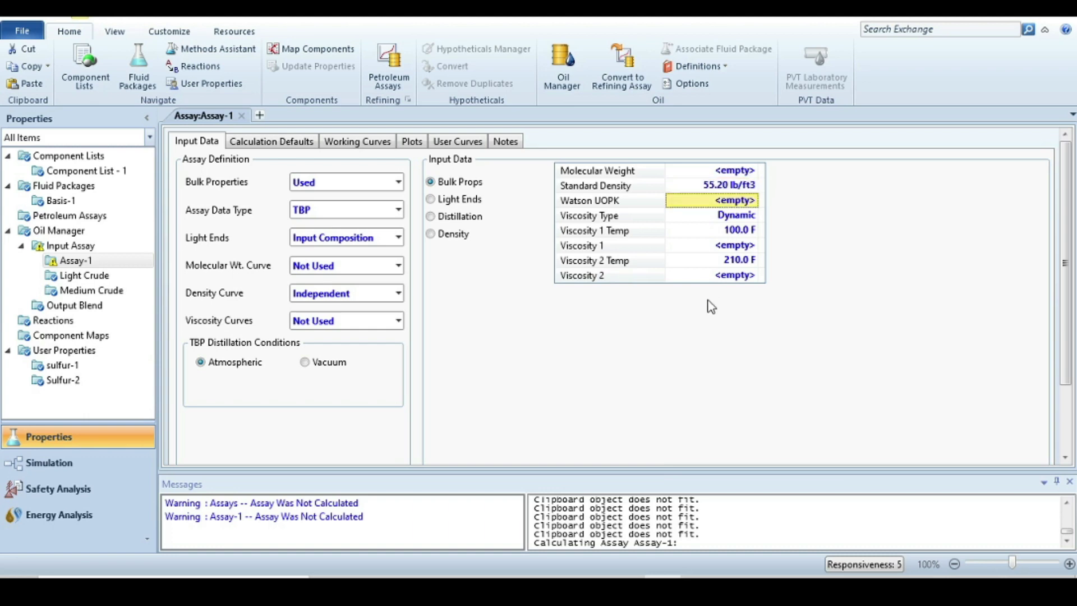
# - Copy the heavy crude light ends, ethane 0.039 to n-pentane 1.245 wt%, from Excel H43:H48 into the assay's light ends composition
pyautogui.scroll(-3, 438, 203)
pyautogui.scroll(3, 695, 321)
pyautogui.click(706, 170)
pyautogui.click(673, 218)
pyautogui.hotkey('alt', 'Tab')
pyautogui.moveTo(767, 294); pyautogui.dragTo(766, 382)
pyautogui.hotkey('ctrl', 'c')
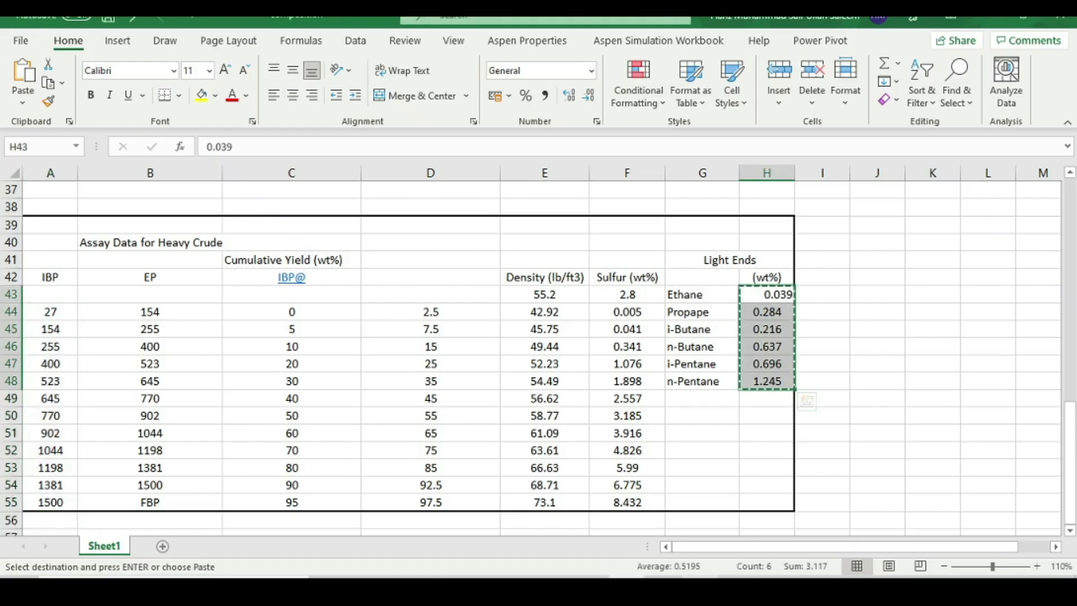
pyautogui.click(662, 539)
pyautogui.moveTo(657, 241); pyautogui.dragTo(657, 316)
pyautogui.hotkey('ctrl', 'v')
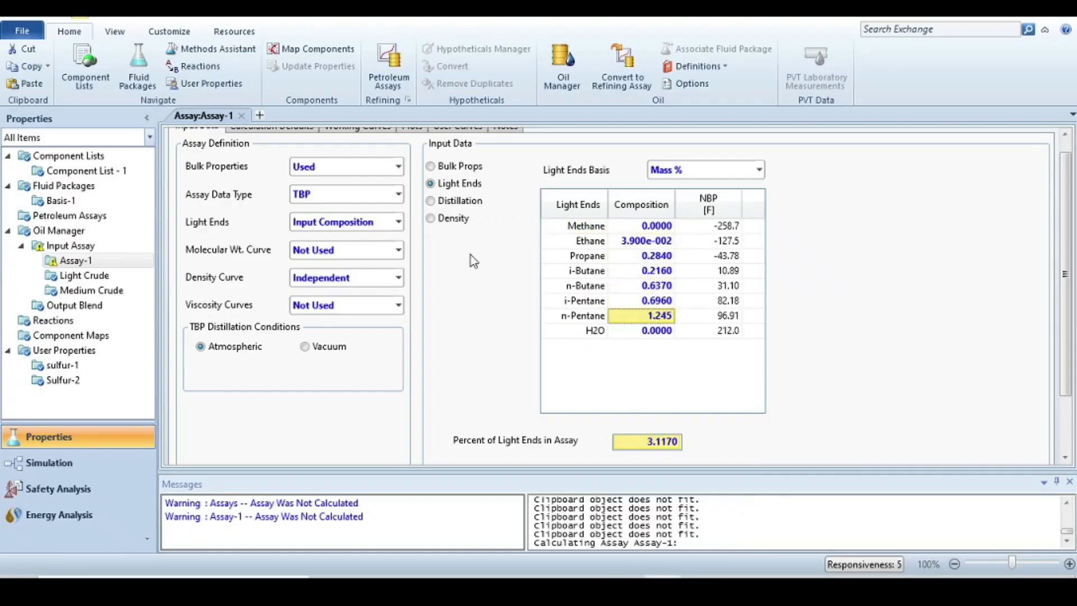
# - Open the assay's density input table and paste the heavy crude midpoints, 2.5 to 97.5, from Excel D44:D55 into Assay Percent
pyautogui.click(429, 218)
pyautogui.click(471, 456)
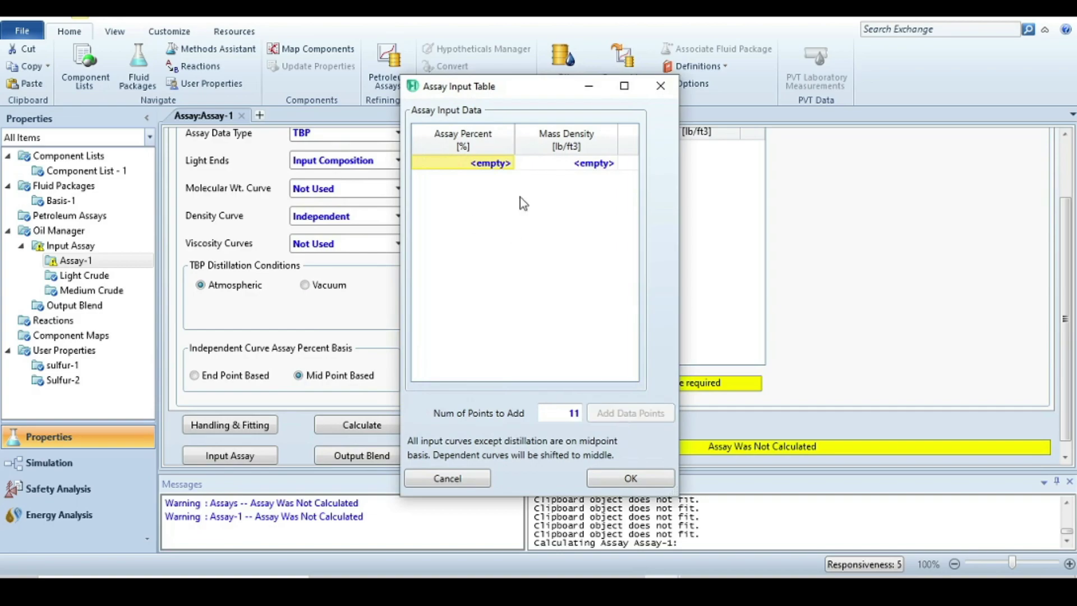
pyautogui.hotkey('alt', 'Tab')
pyautogui.moveTo(430, 312); pyautogui.dragTo(452, 505)
pyautogui.hotkey('ctrl', 'c')
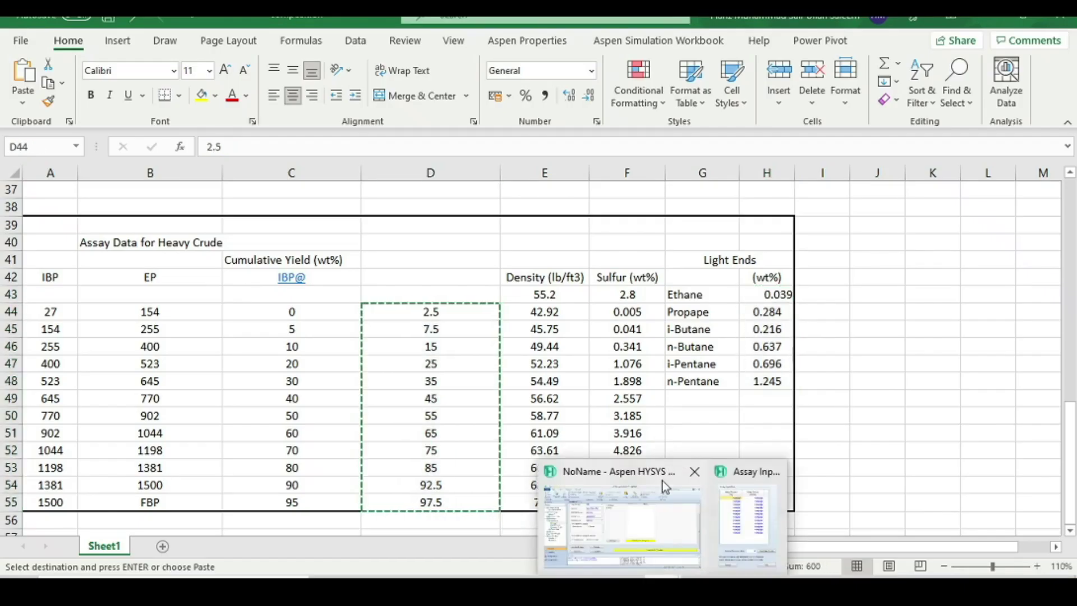
pyautogui.click(665, 486)
pyautogui.moveTo(491, 162); pyautogui.dragTo(548, 499)
pyautogui.hotkey('ctrl', 'v')
# - Copy the heavy crude densities, 42.92 to 73.1, from Excel E44:E55, paste them into the Mass Density column and submit the table
pyautogui.hotkey('alt', 'Tab')
pyautogui.hotkey('ctrl', 'c')
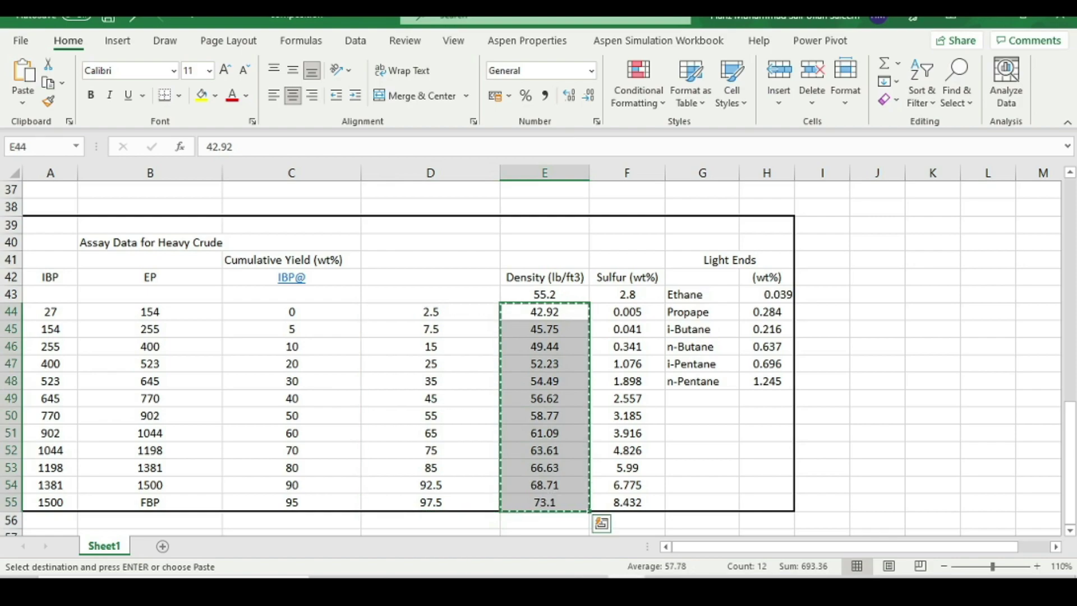
pyautogui.hotkey('alt', 'Tab')
pyautogui.moveTo(595, 163); pyautogui.dragTo(595, 329)
pyautogui.hotkey('ctrl', 'v')
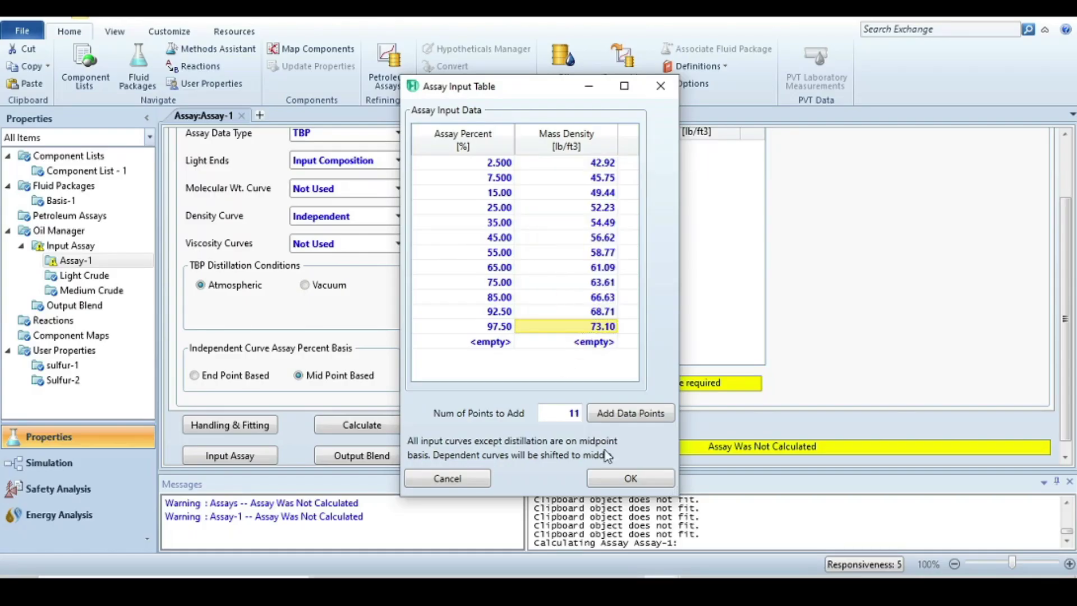
pyautogui.click(630, 478)
pyautogui.scroll(3, 463, 266)
pyautogui.scroll(-3, 536, 282)
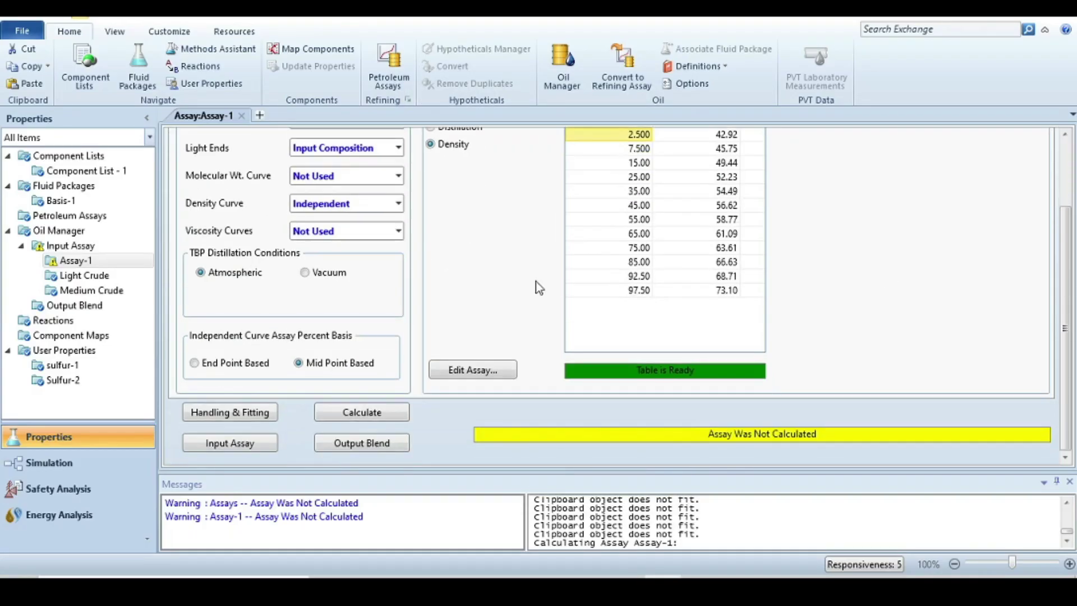
# - Add a new user property for the heavy crude sulfur with the Mass Fraction mixing basis
pyautogui.click(57, 352)
pyautogui.click(241, 446)
pyautogui.click(645, 174)
pyautogui.click(558, 212)
# - Give the new user property a lower limit of 0, an upper limit of 100 and zero values for the light components
pyautogui.moveTo(664, 222); pyautogui.dragTo(658, 268)
pyautogui.click(639, 235)
pyautogui.write('0')
pyautogui.press('Return')
pyautogui.write('100')
pyautogui.press('Return')
pyautogui.click(560, 373)
pyautogui.write('0 0 0 0 0 0')
pyautogui.scroll(1, 664, 355)
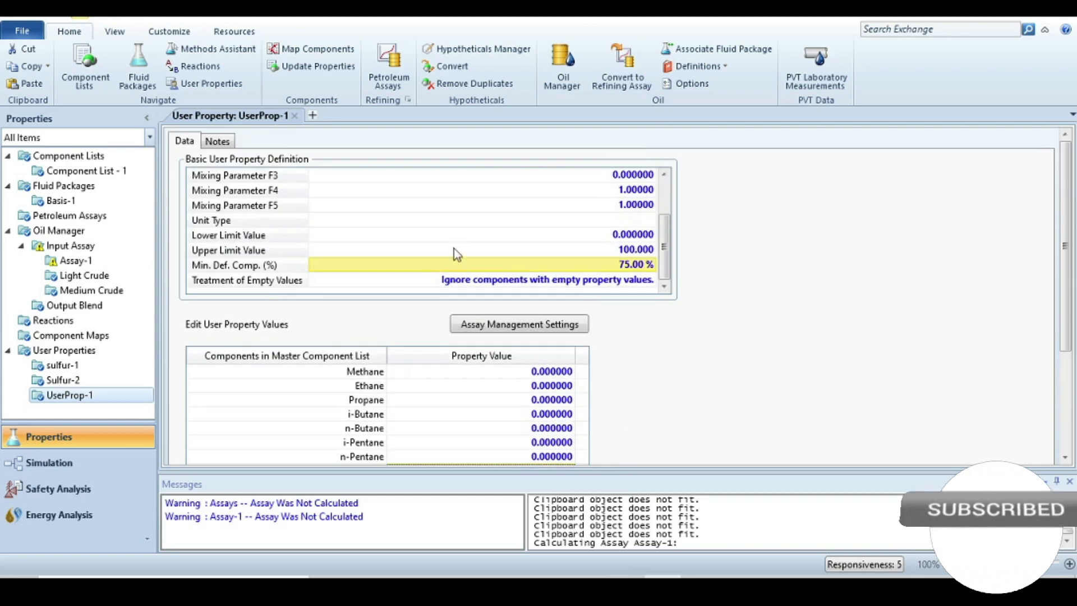
# - Rename the new user property as sulfur-3
pyautogui.click(64, 350)
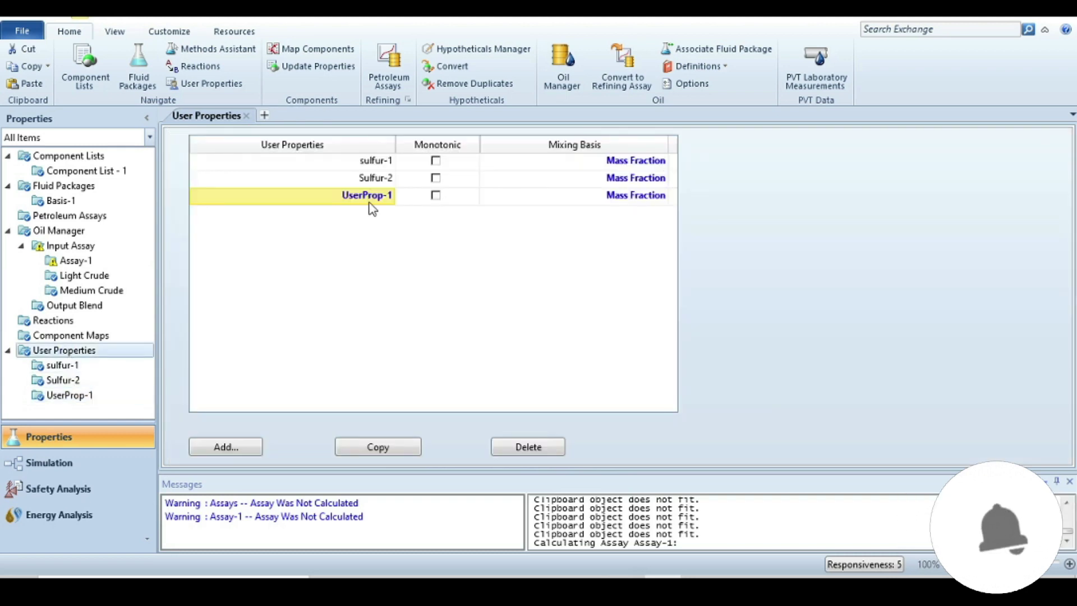
pyautogui.doubleClick(372, 195)
pyautogui.write('sulfur-3')
pyautogui.press('Return')
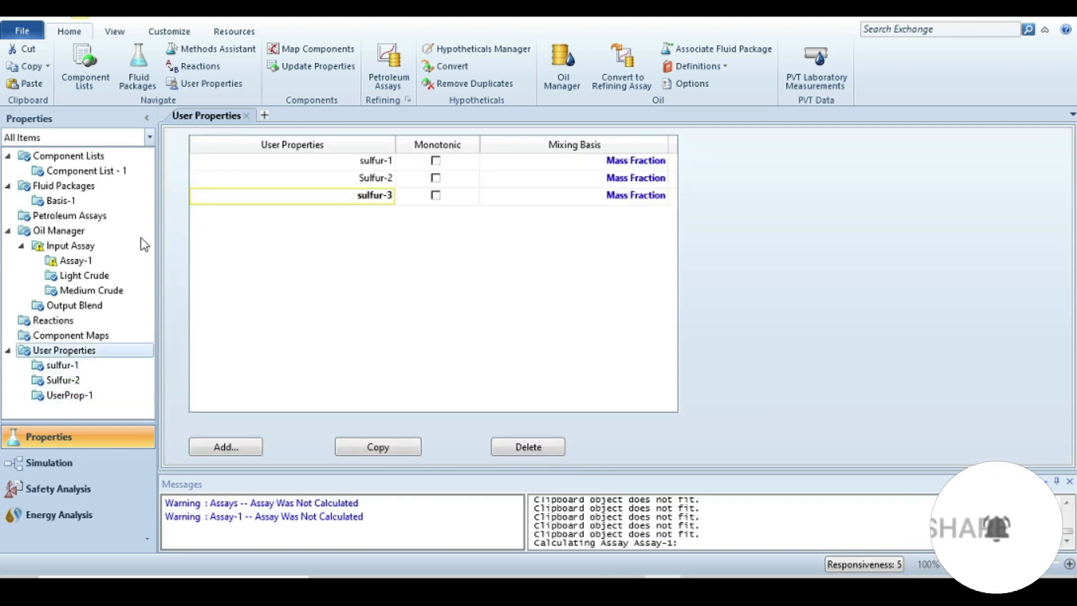
# - Add sulfur-3 to the selected user curves of the heavy crude assay, Assay-1
pyautogui.click(74, 260)
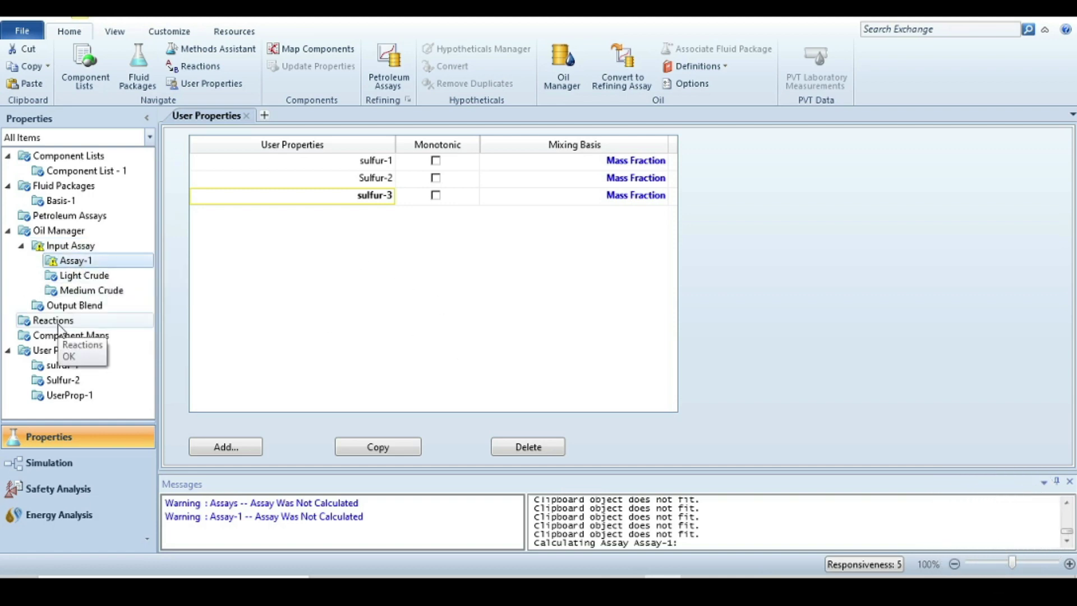
pyautogui.click(458, 141)
pyautogui.click(203, 226)
pyautogui.click(367, 238)
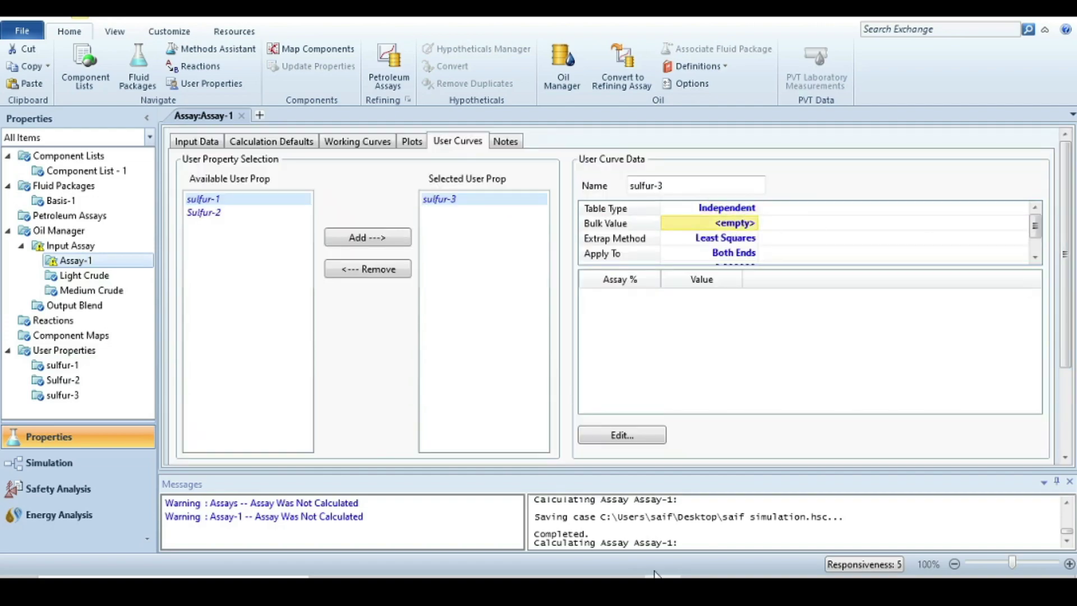
# - Check the heavy crude bulk sulfur in Excel and set the sulfur-3 curve's Bulk Value to 2.8
pyautogui.click(655, 573)
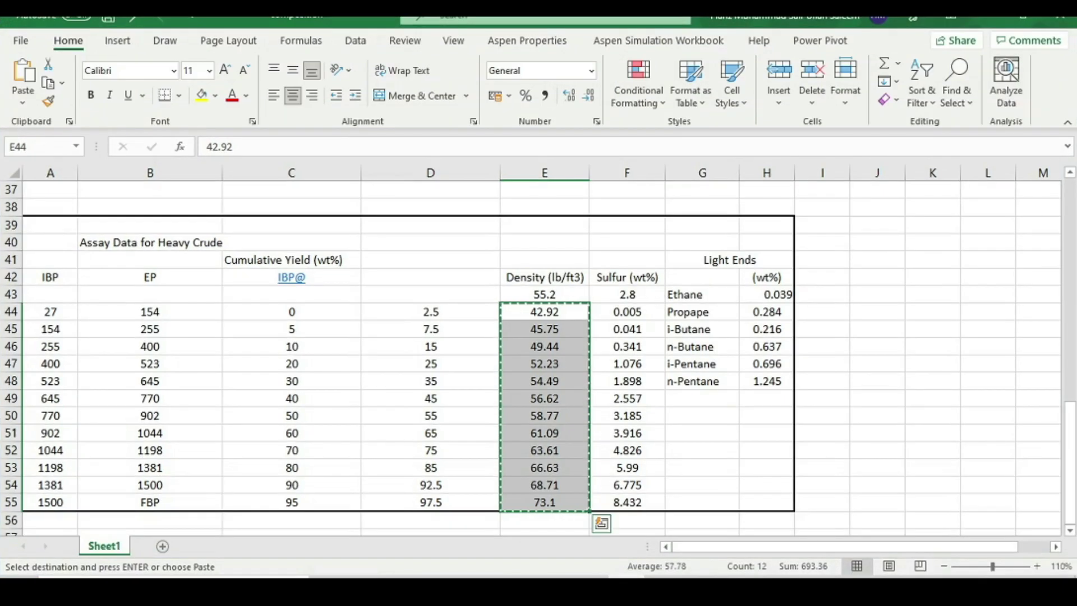
pyautogui.click(660, 580)
pyautogui.click(741, 225)
pyautogui.write('2.')
pyautogui.press('Return')
pyautogui.scroll(-2, 950, 222)
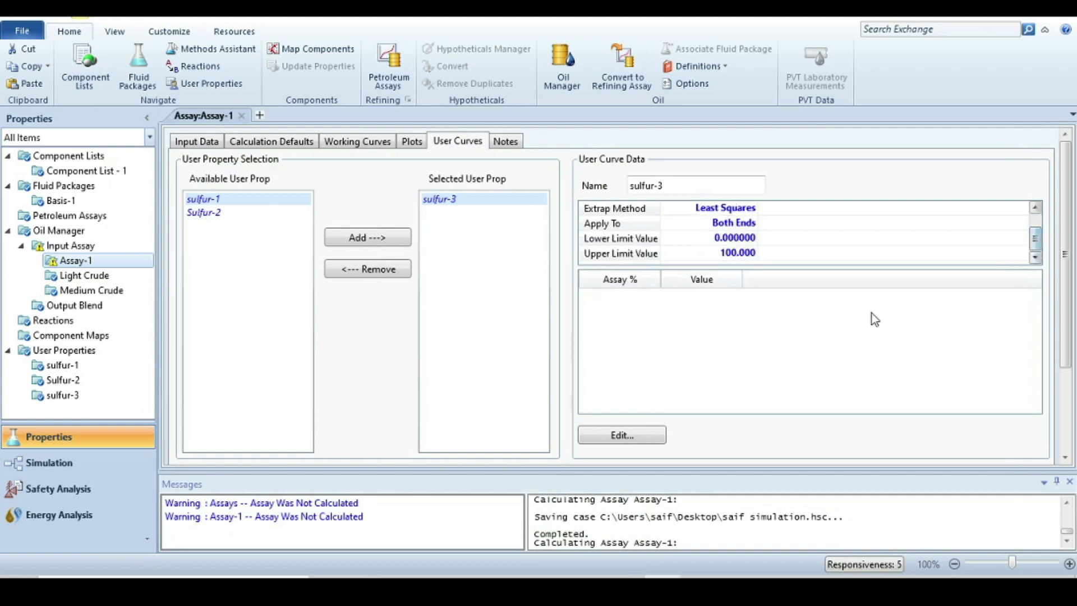
# - Open the sulfur-3 curve's input table and paste the heavy crude midpoints, 2.5 to 97.5, from Excel D44:D55 into Assay Percent
pyautogui.scroll(-3, 872, 313)
pyautogui.click(622, 326)
pyautogui.click(655, 574)
pyautogui.moveTo(432, 314); pyautogui.dragTo(432, 500)
pyautogui.hotkey('ctrl', 'c')
pyautogui.click(714, 519)
pyautogui.hotkey('ctrl', 'v')
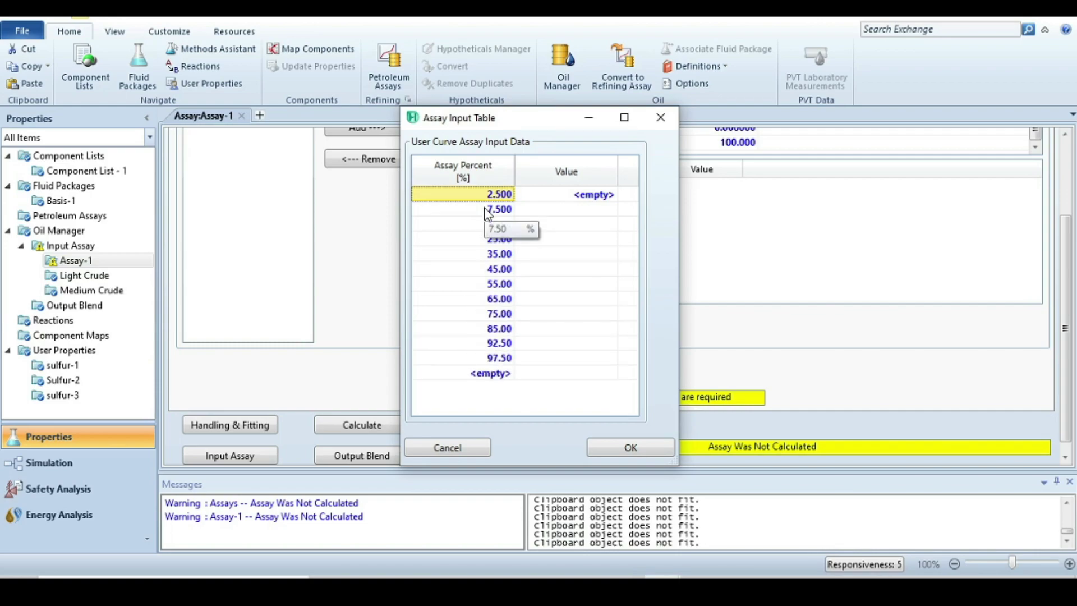
# - Paste the heavy crude sulfur values, 0.005 to 8.432, from Excel F44:F55 into the Value column, then submit the table and calculate the assay
pyautogui.click(565, 196)
pyautogui.click(655, 573)
pyautogui.moveTo(639, 312); pyautogui.dragTo(628, 502)
pyautogui.hotkey('ctrl', 'c')
pyautogui.moveTo(674, 574)
pyautogui.click(714, 519)
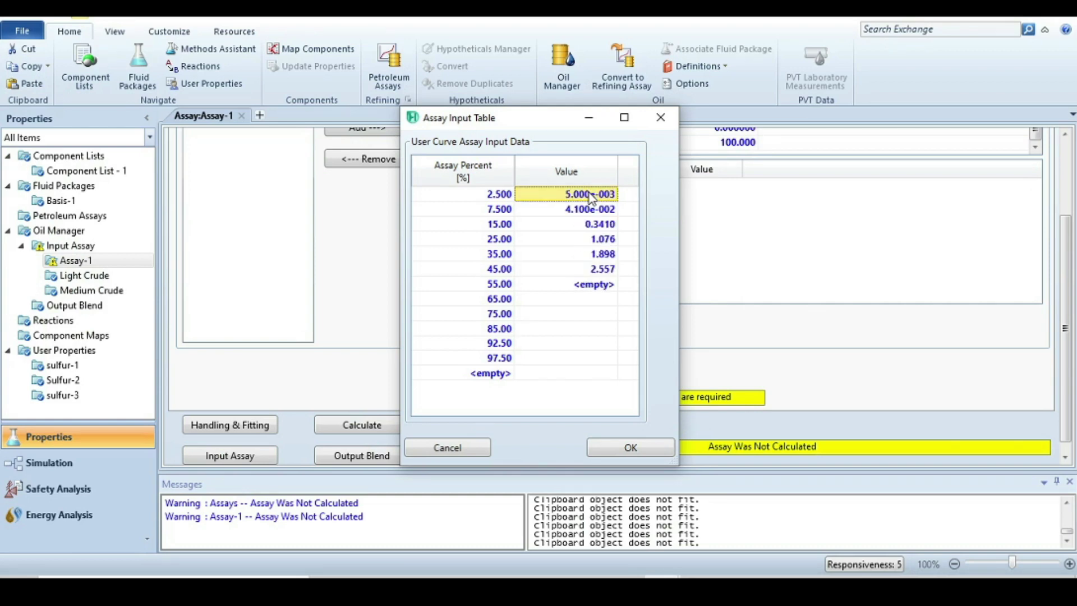
pyautogui.click(630, 448)
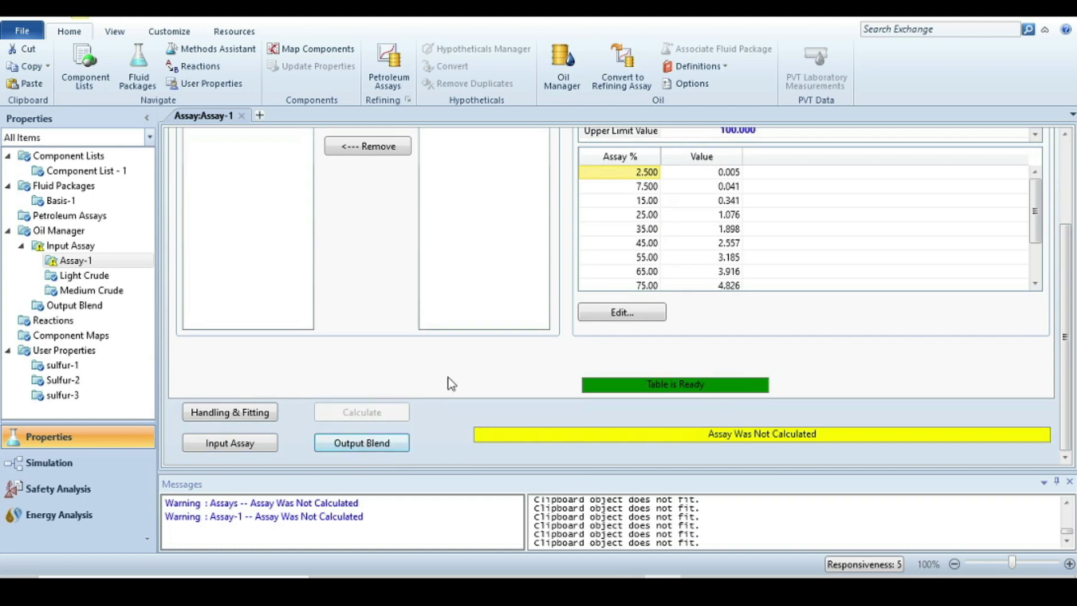
pyautogui.click(362, 412)
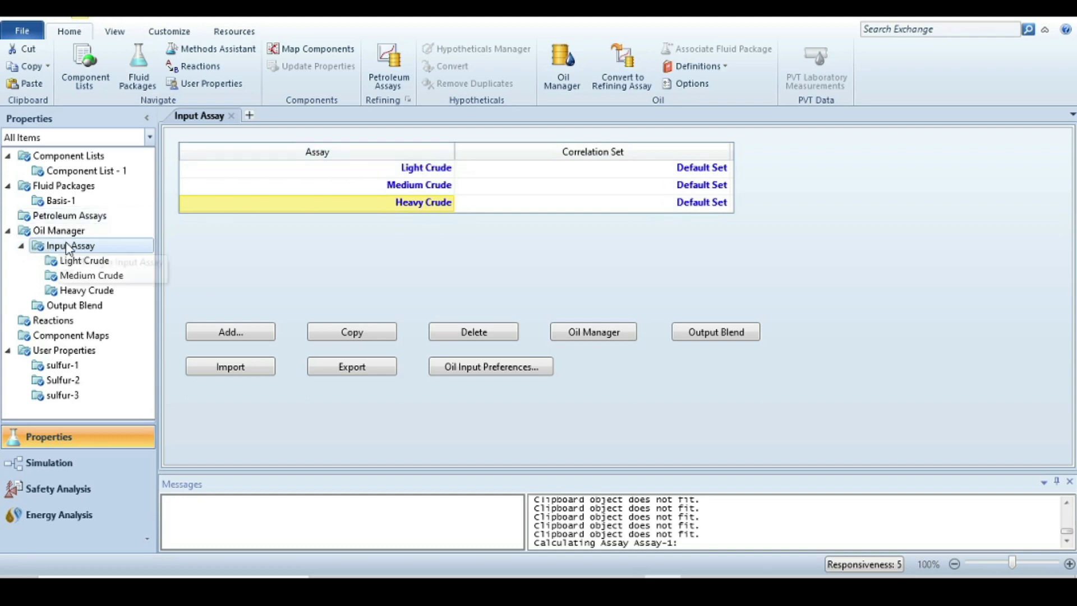
# - Create an output blend and add the Heavy Crude, Light Crude and Medium Crude assays to it
pyautogui.click(91, 305)
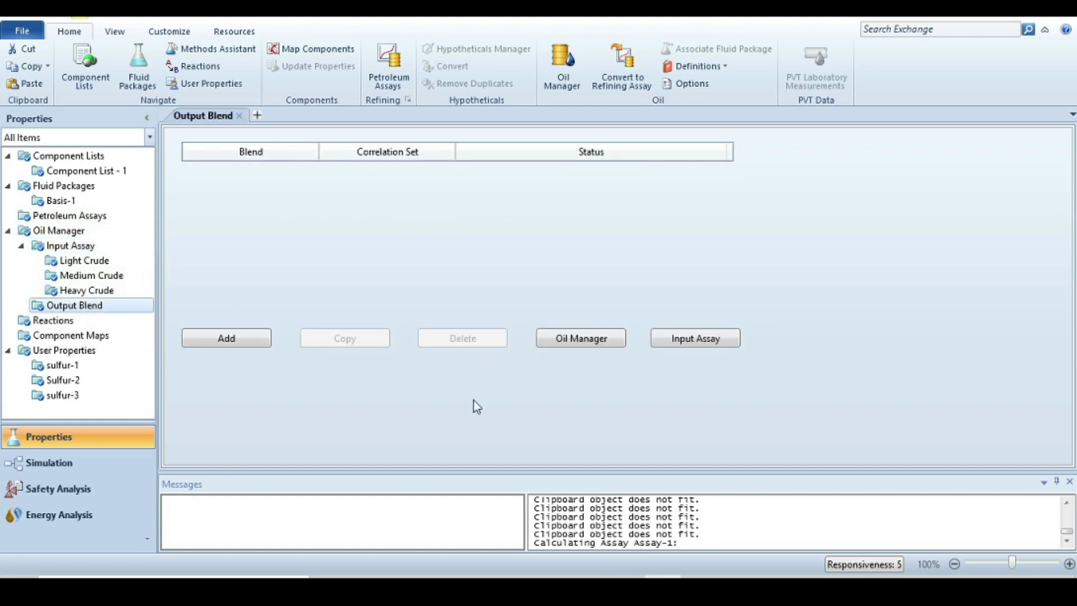
pyautogui.click(226, 340)
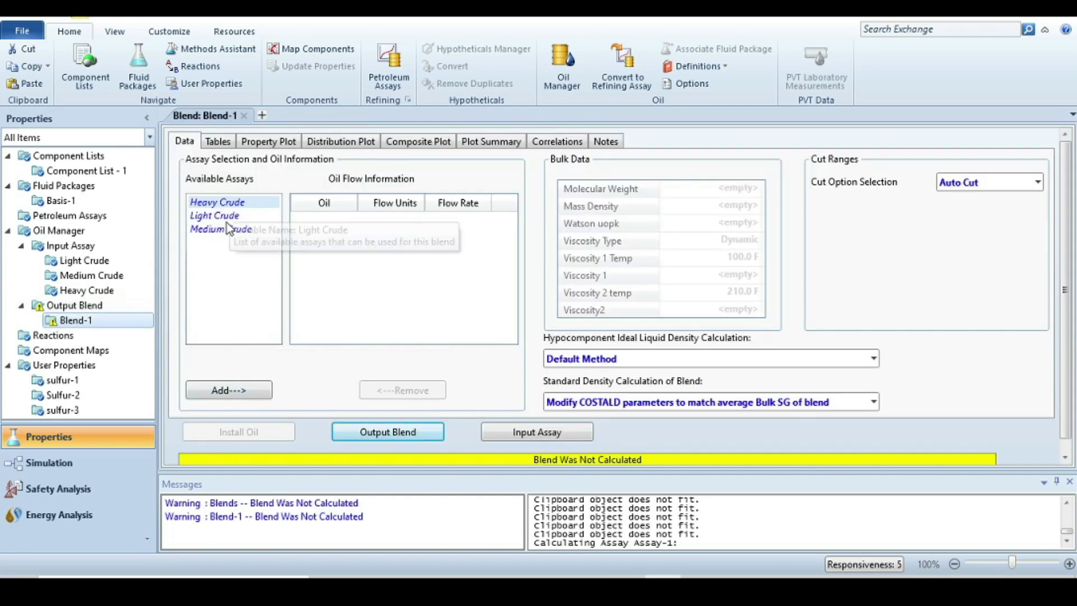
pyautogui.click(227, 392)
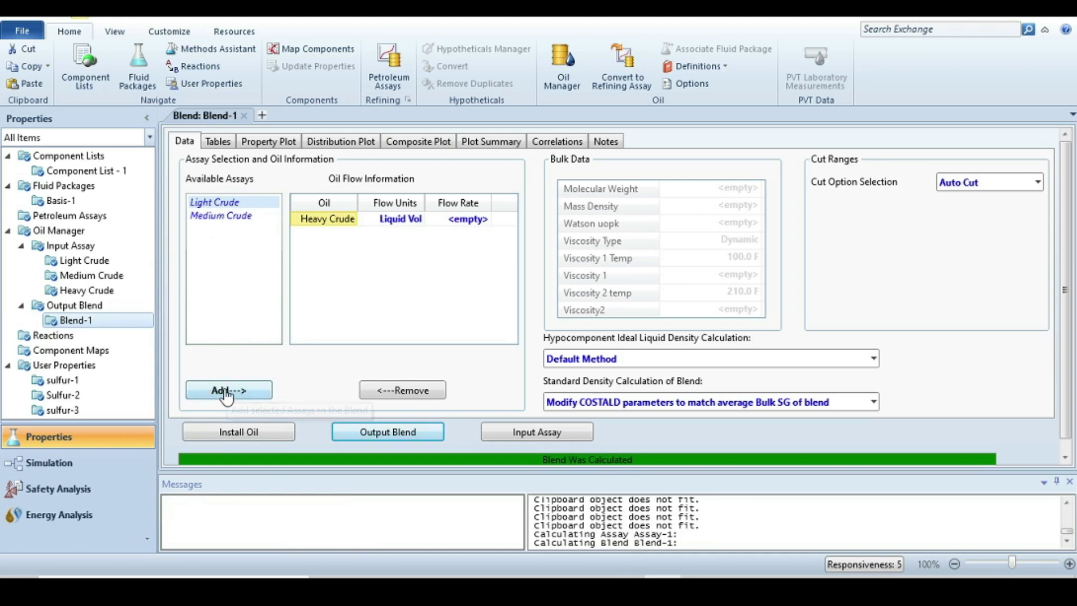
pyautogui.click(227, 392)
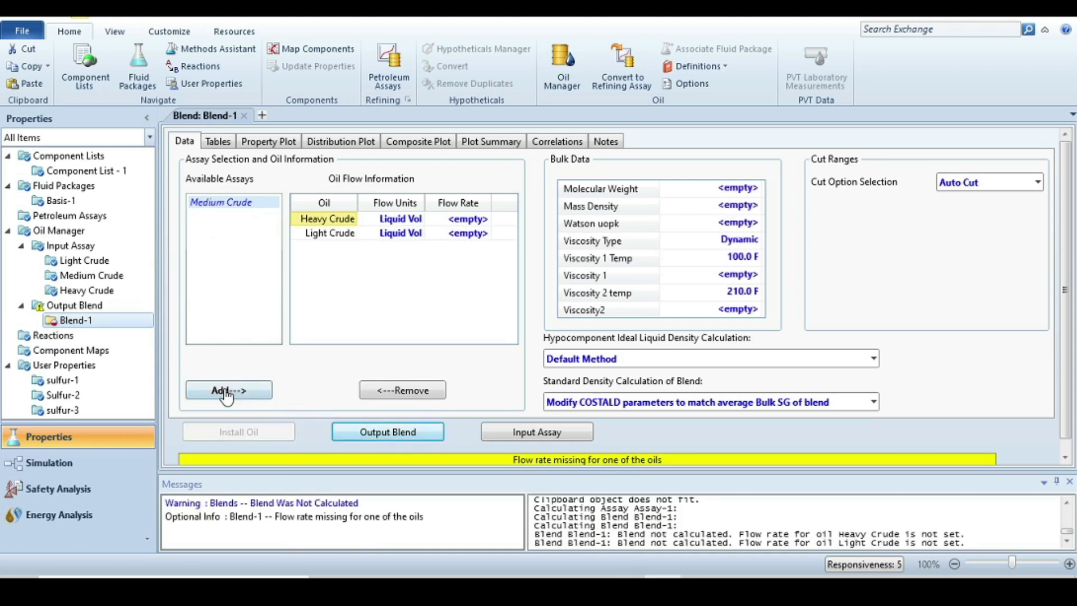
pyautogui.click(227, 393)
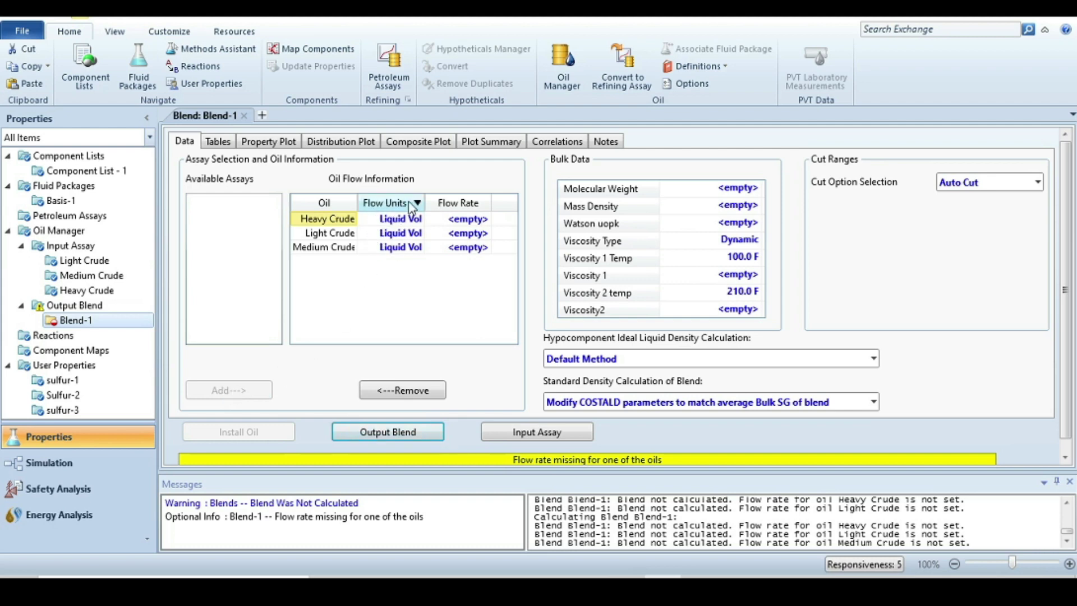
# - Set the blend's flow rate to 33000 barrel/day for each of Heavy Crude, Medium Crude and Light Crude
pyautogui.click(468, 220)
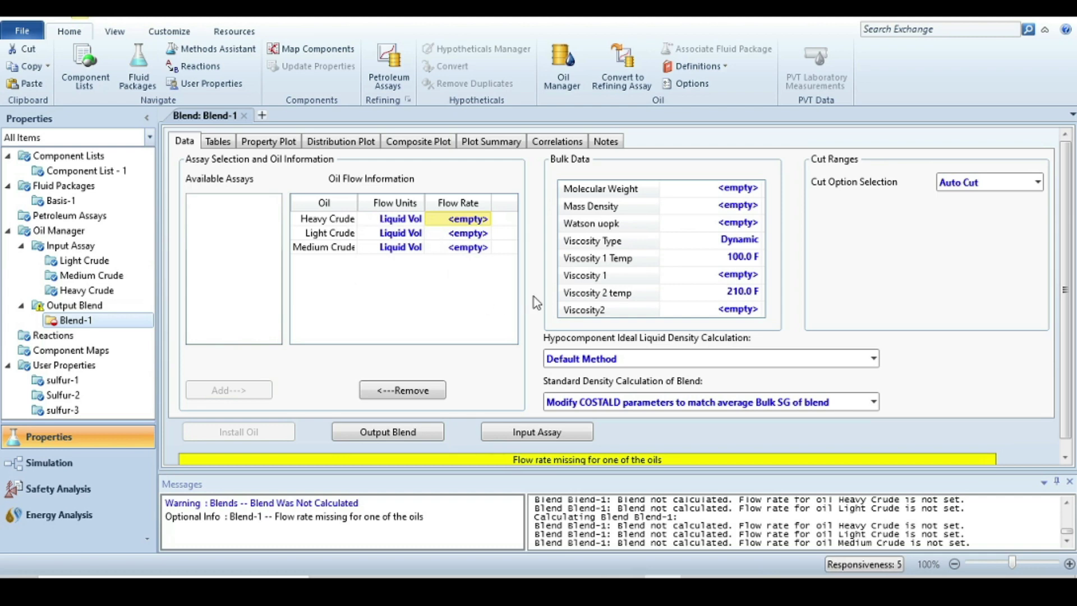
pyautogui.write('33')
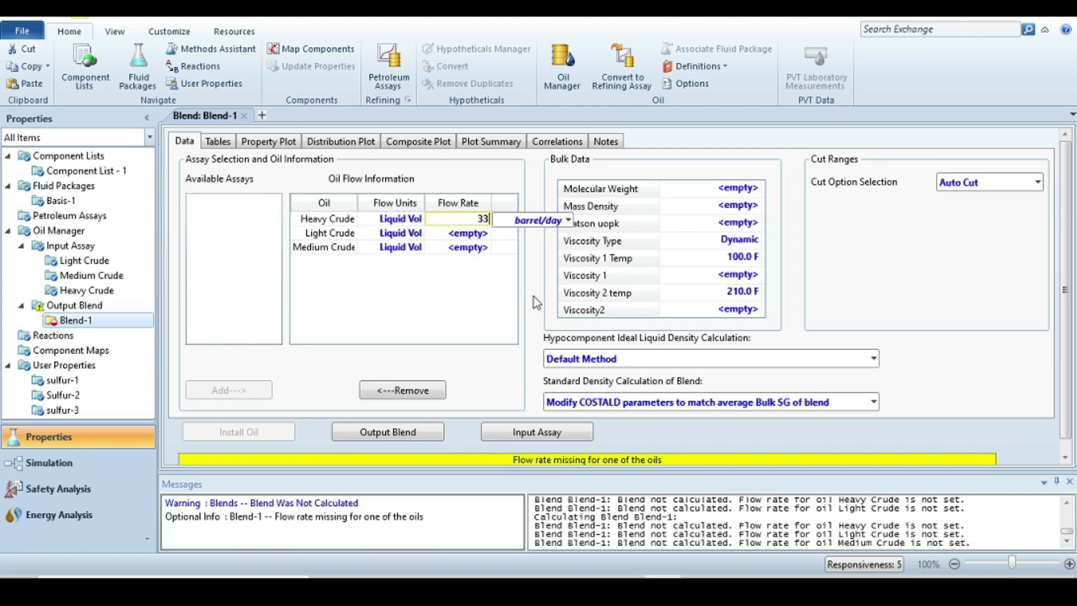
pyautogui.write('000')
pyautogui.press('Return')
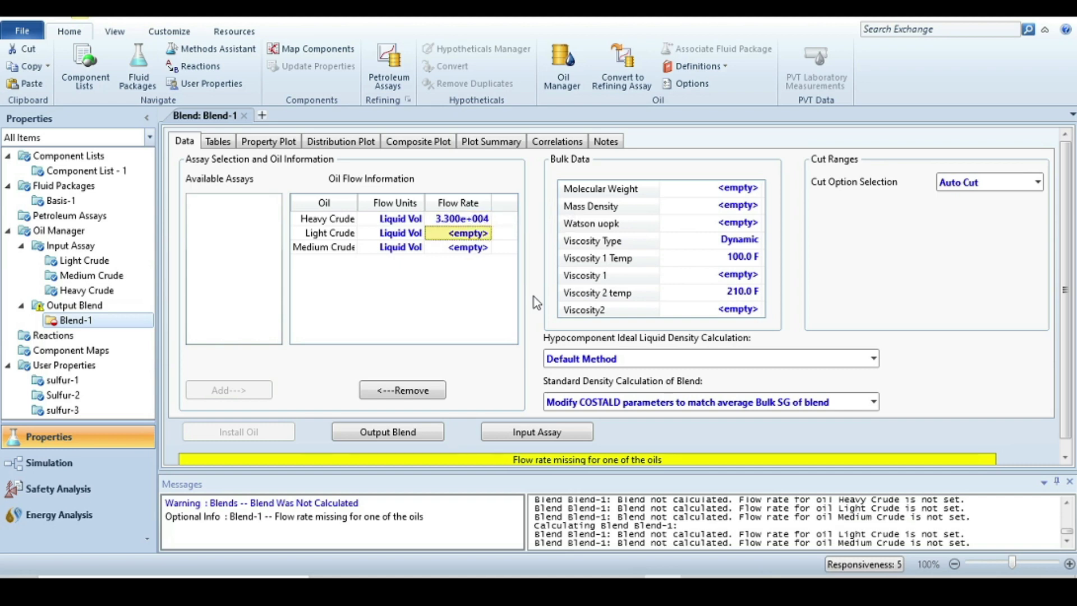
pyautogui.click(478, 250)
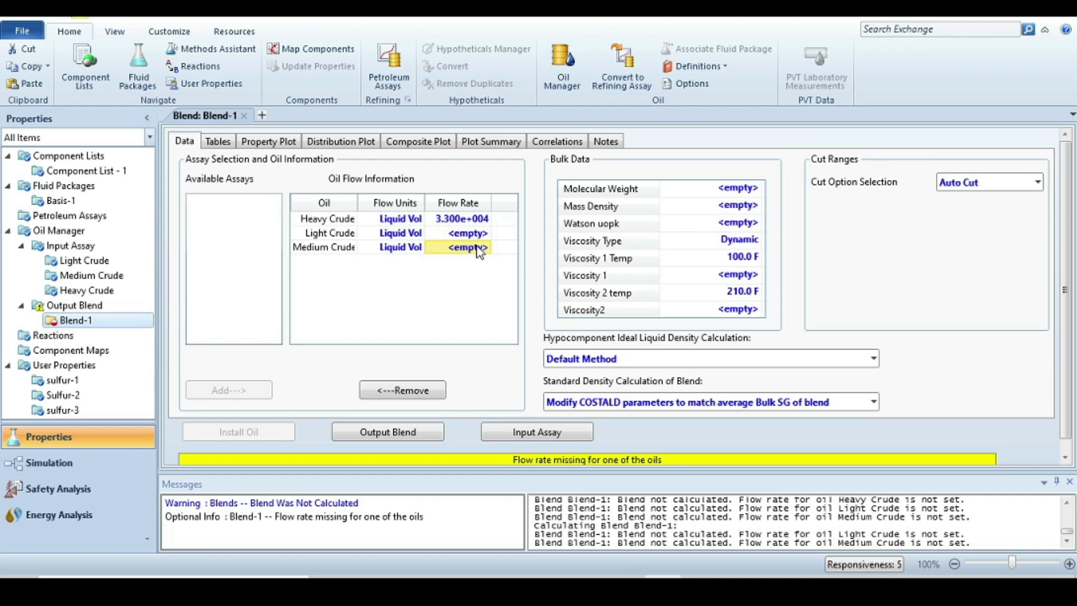
pyautogui.write('33')
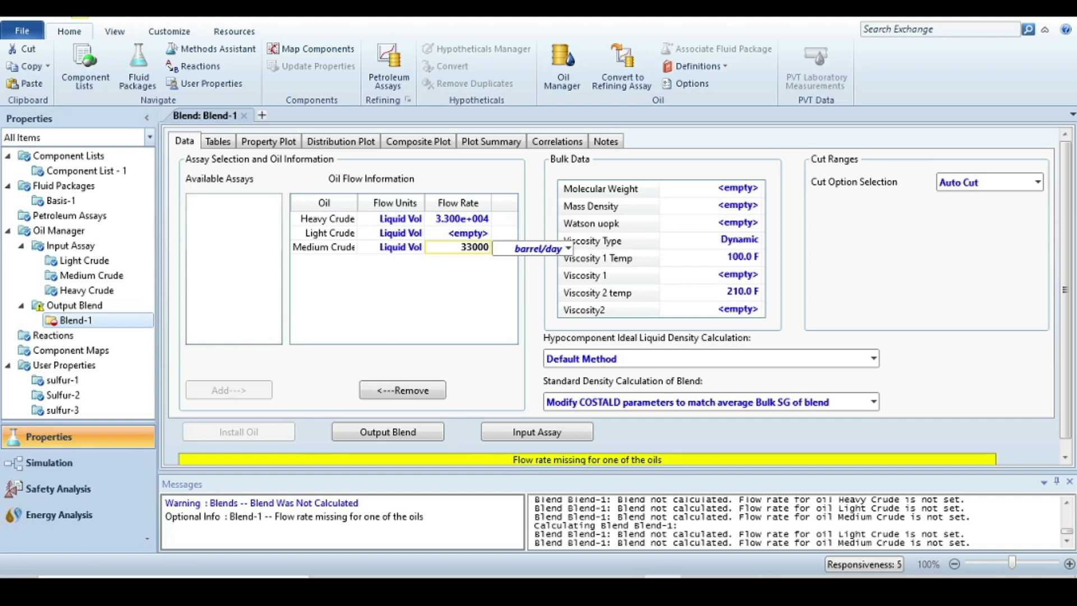
pyautogui.write('000')
pyautogui.press('Return')
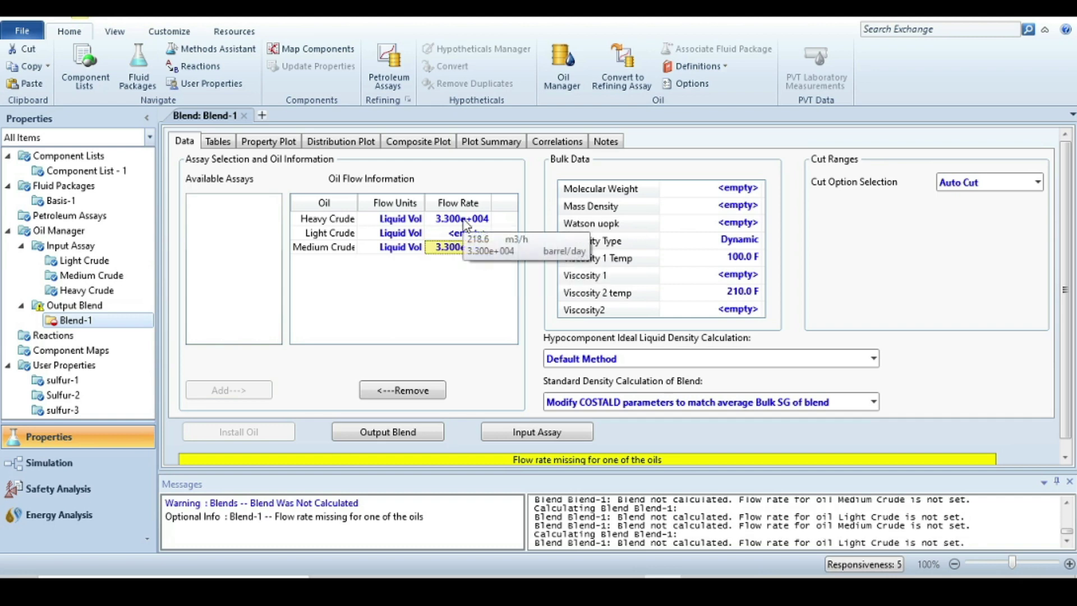
pyautogui.click(456, 234)
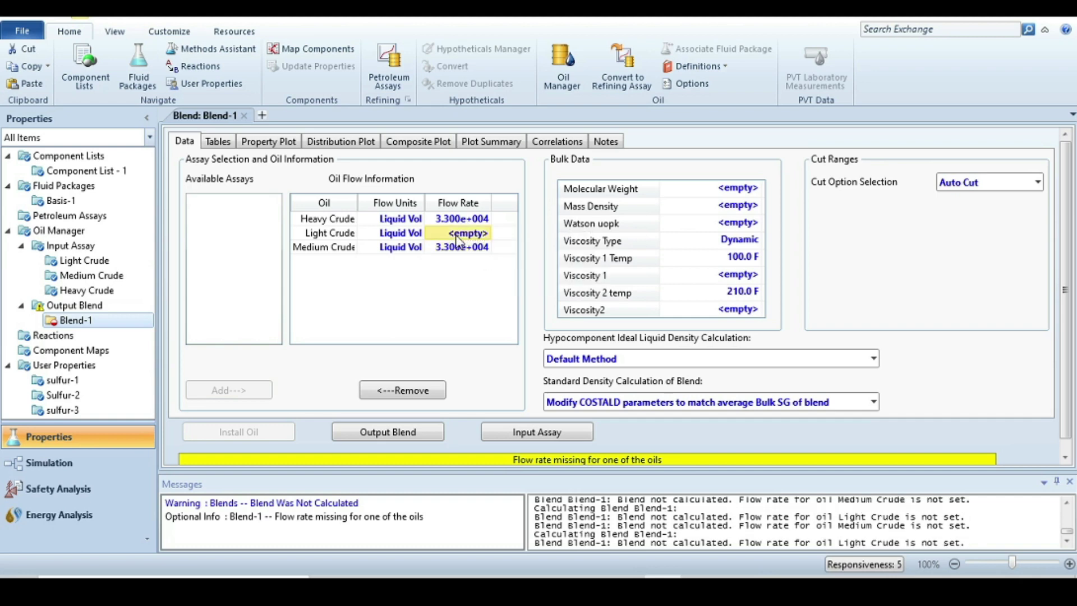
pyautogui.write('33000')
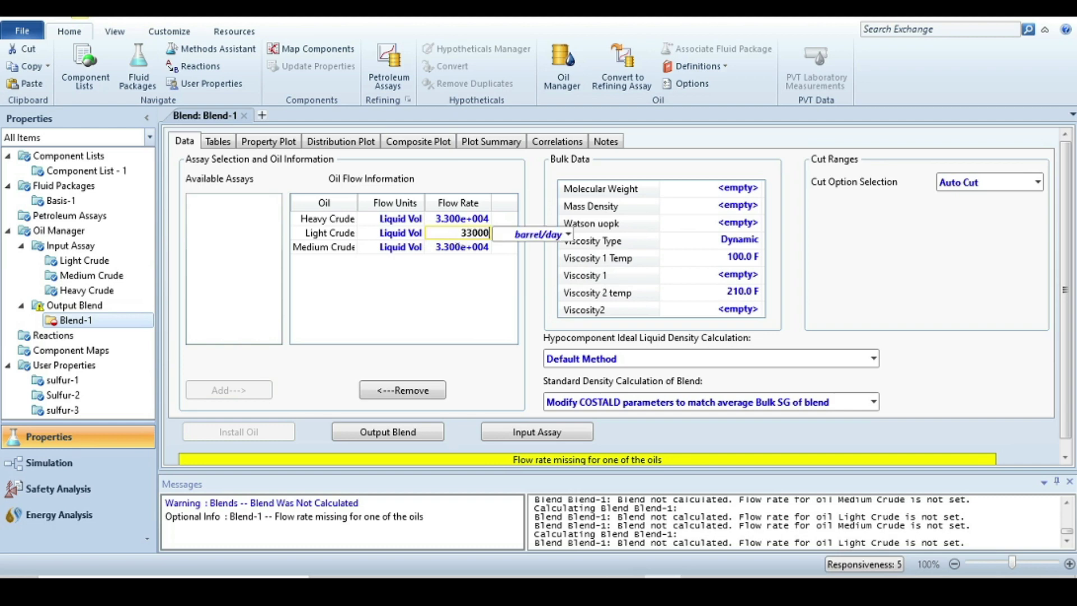
pyautogui.press('Return')
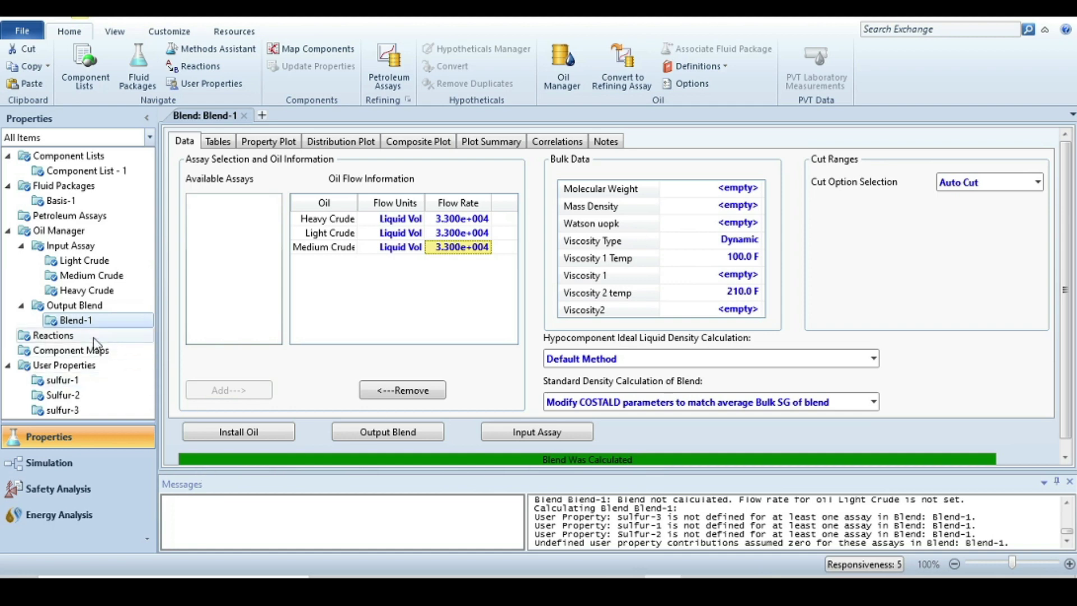
# - Rename the output blend Blend-1 as Mix Oil
pyautogui.click(79, 305)
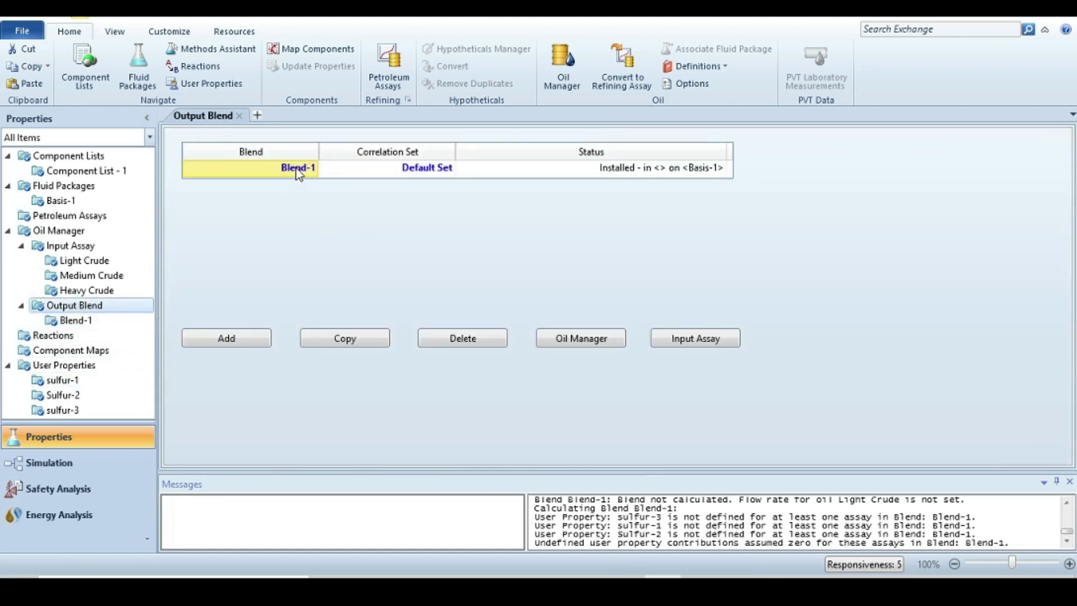
pyautogui.write('Mixe')
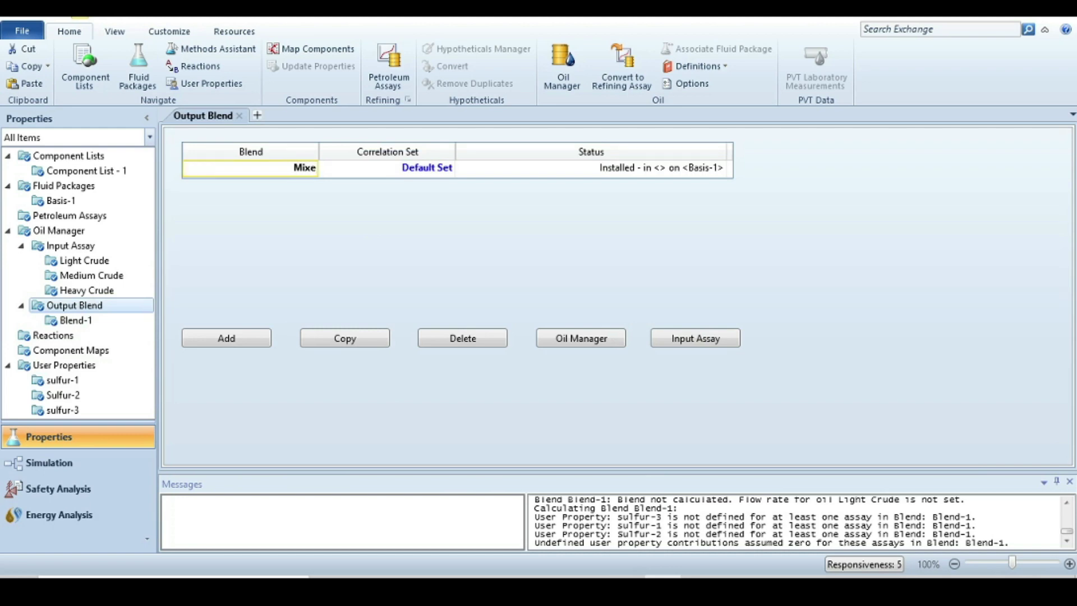
pyautogui.press('BackSpace')
pyautogui.write('Oil')
pyautogui.press('Return')
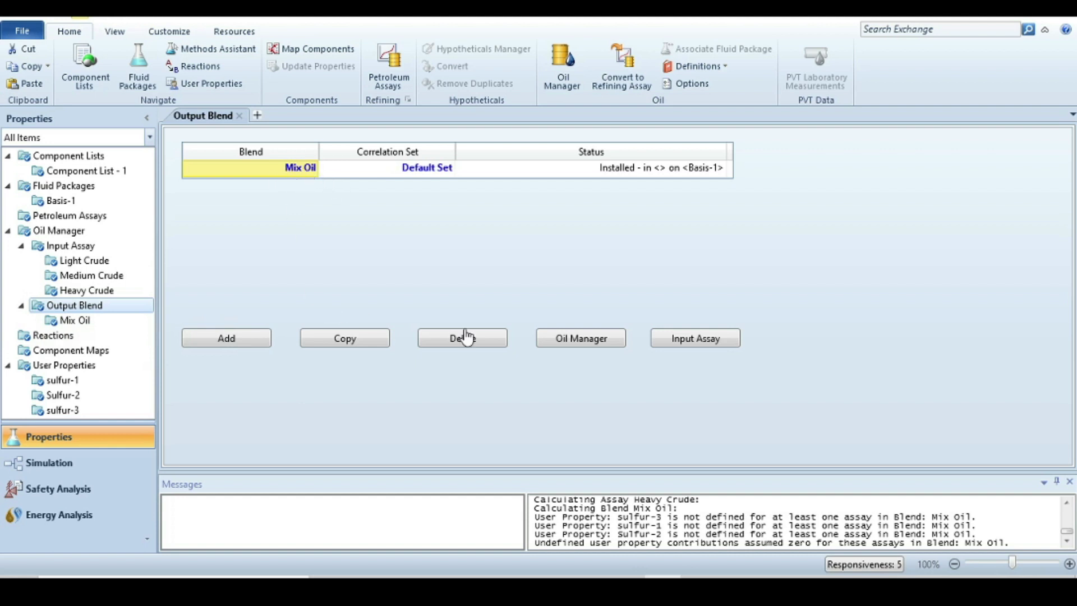
# - Install the Mix Oil blend from the Oil Manager with the stream name Crude Oil and enter the simulation environment
pyautogui.click(573, 341)
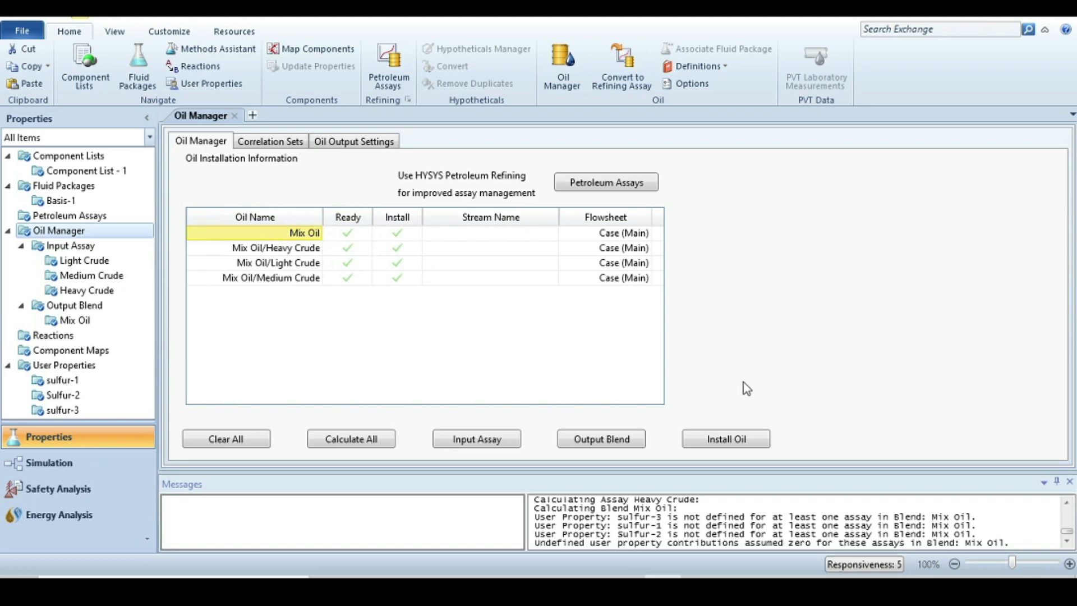
pyautogui.click(728, 439)
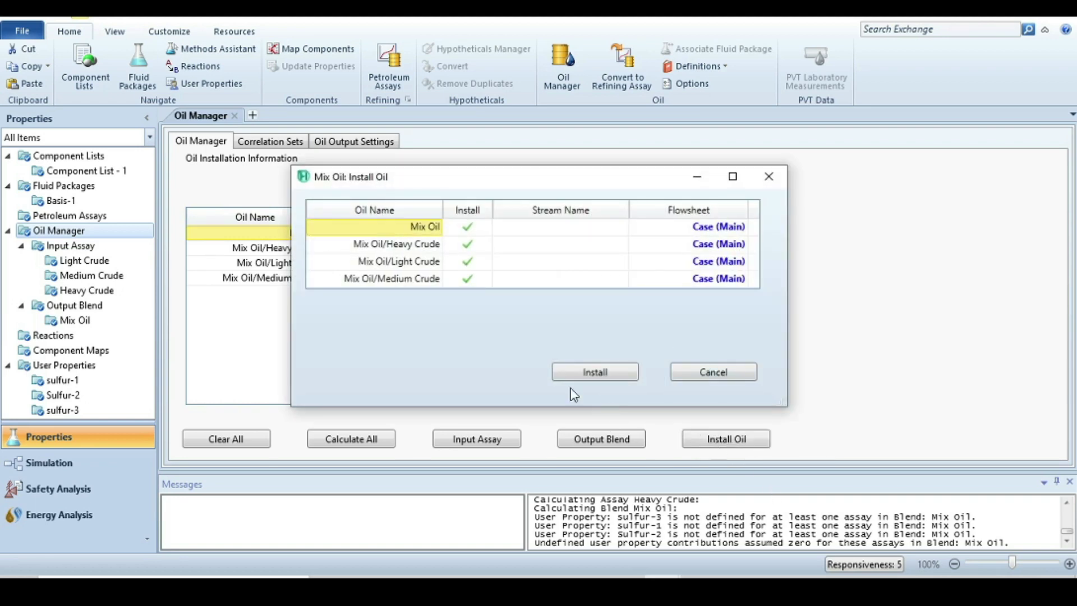
pyautogui.click(554, 227)
pyautogui.write('C')
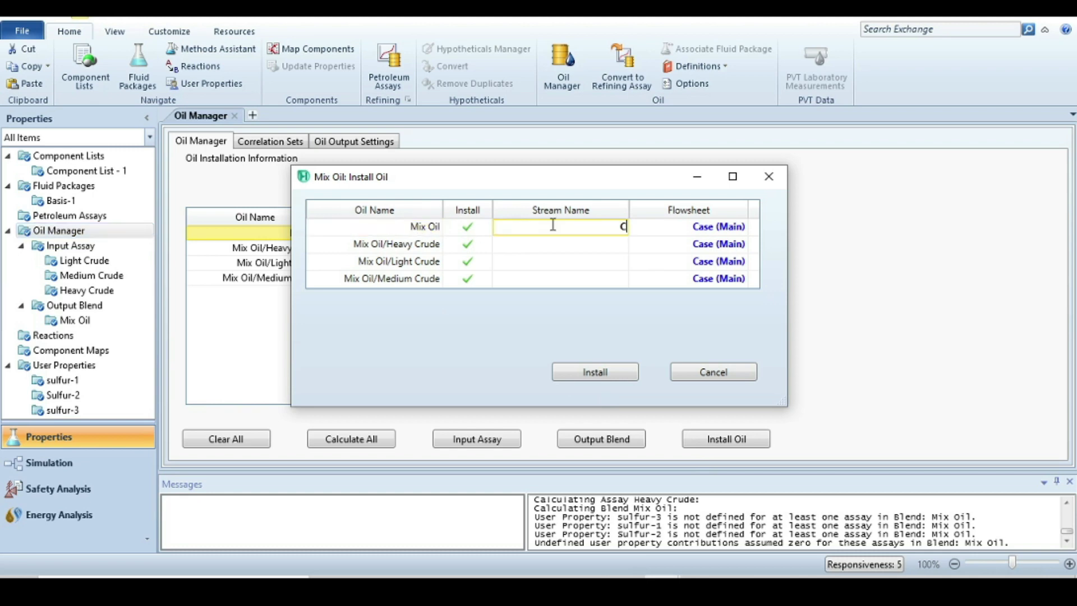
pyautogui.write('rude Oil')
pyautogui.press('Return')
pyautogui.click(609, 370)
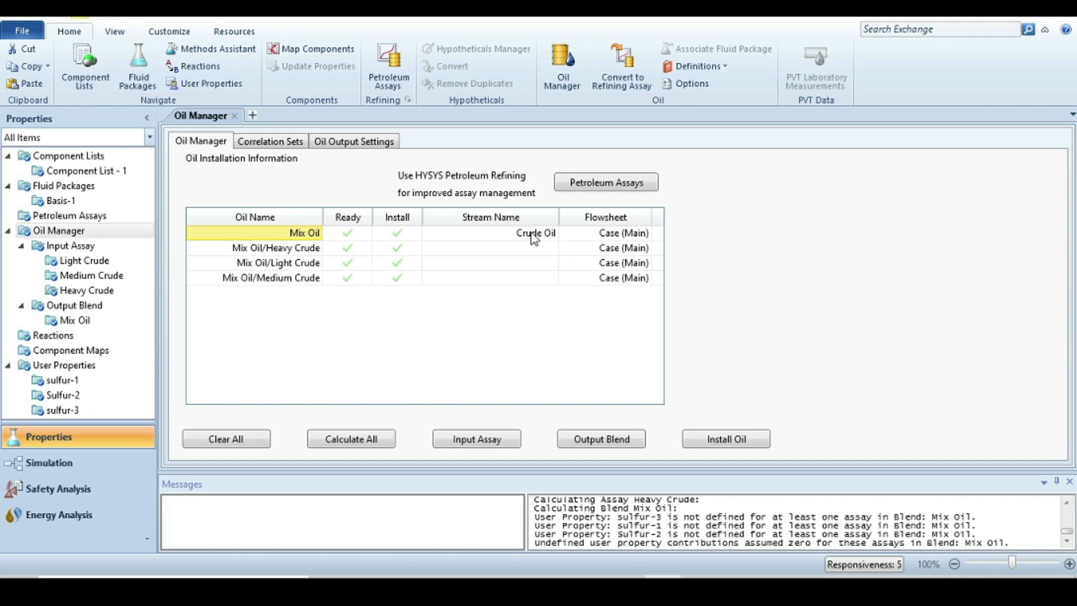
pyautogui.click(30, 463)
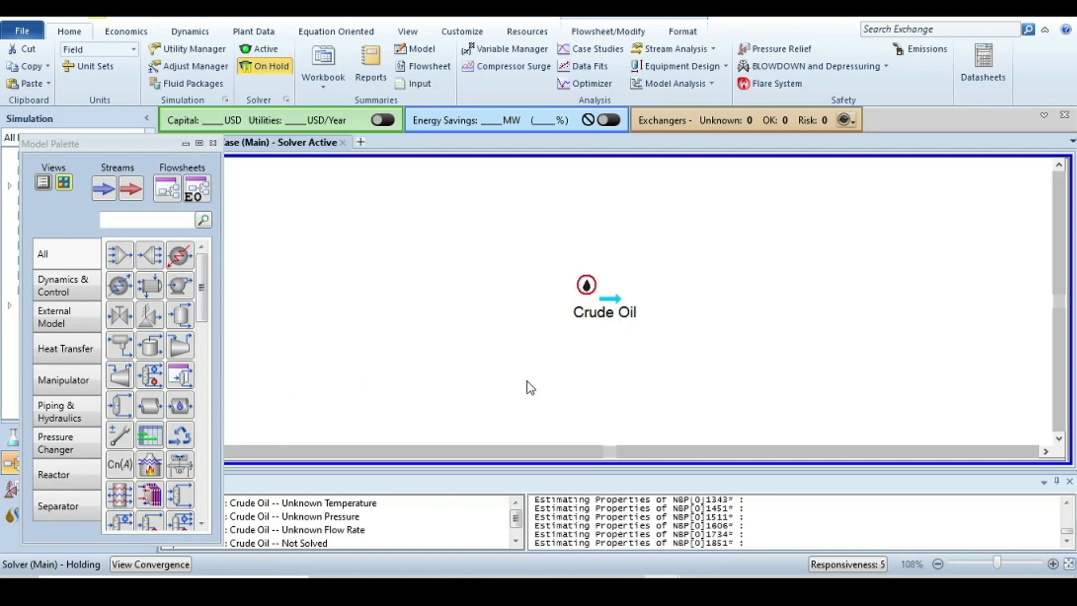
# - Review the process diagram and operating conditions on the PowerPoint Problem Statement slide, and return to the HYSYS flowsheet
pyautogui.moveTo(605, 313)
pyautogui.click(1046, 453)
pyautogui.click(1046, 452)
pyautogui.click(1047, 453)
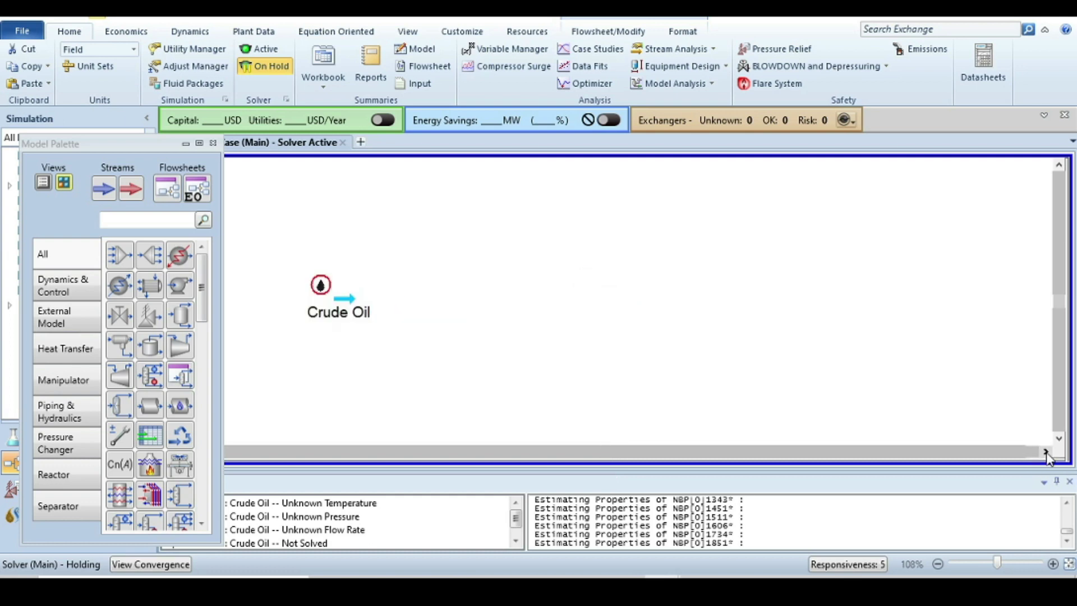
pyautogui.moveTo(335, 309)
pyautogui.click(662, 587)
pyautogui.click(87, 441)
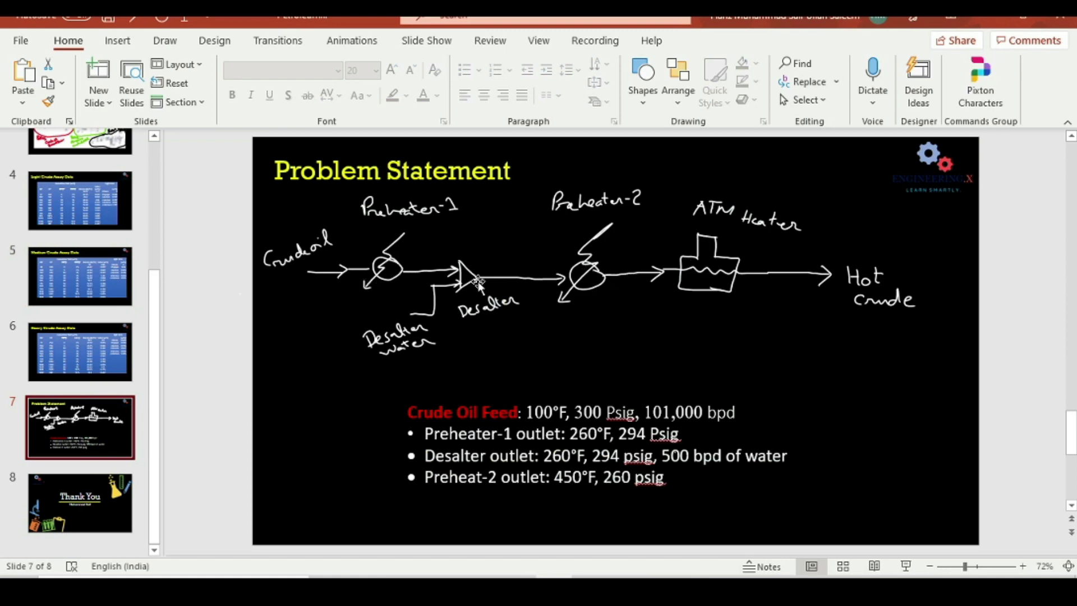
pyautogui.moveTo(662, 578)
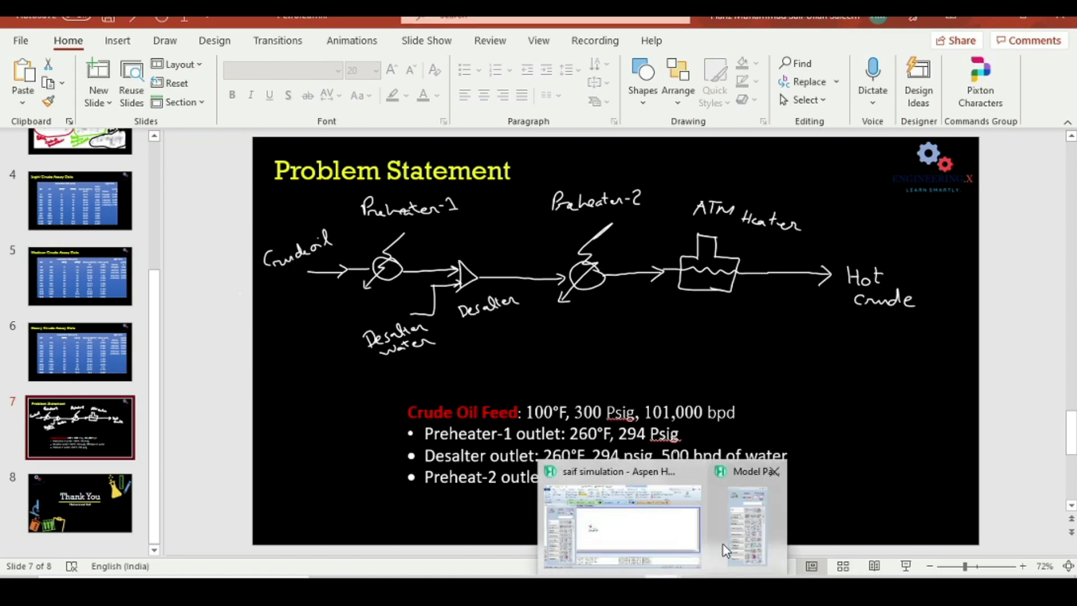
pyautogui.click(625, 534)
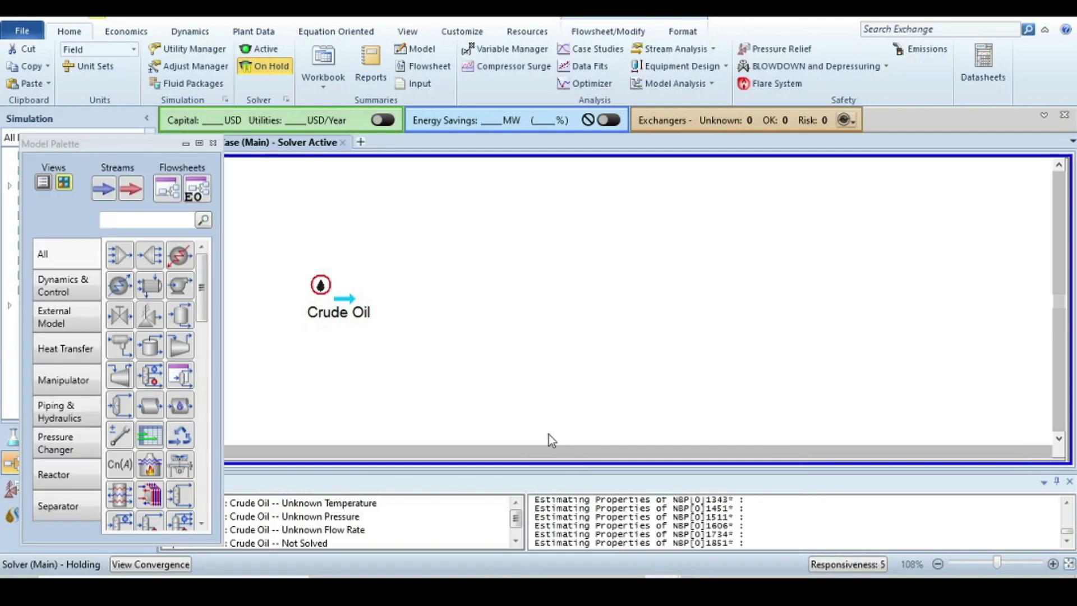
# - Place three heaters in a row after the Crude Oil stream and a mixer below and between the first two
pyautogui.click(180, 255)
pyautogui.click(426, 322)
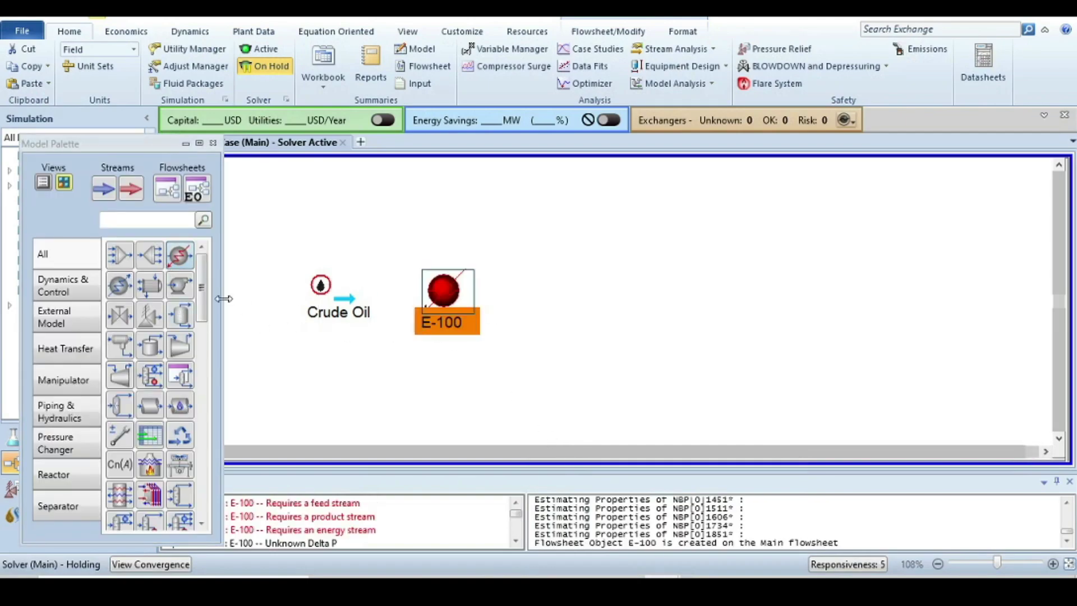
pyautogui.click(179, 256)
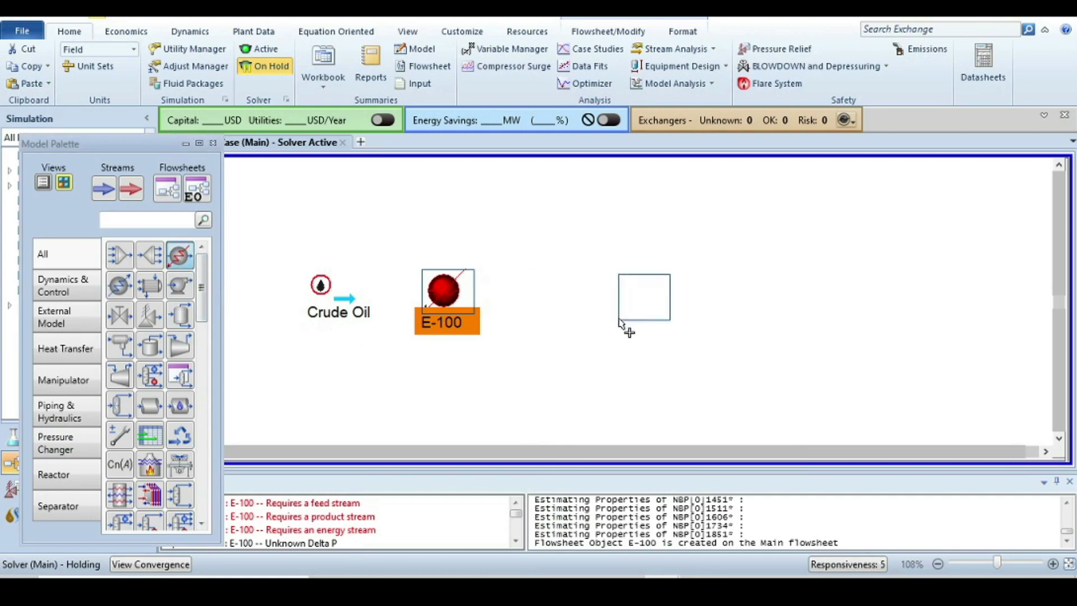
pyautogui.click(631, 309)
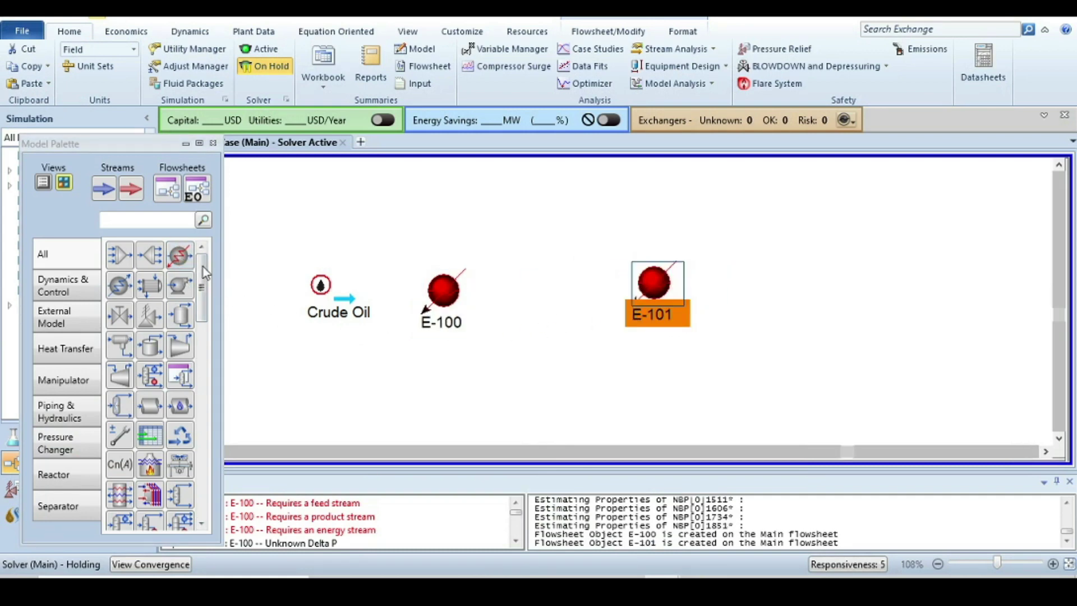
pyautogui.click(180, 256)
pyautogui.click(817, 321)
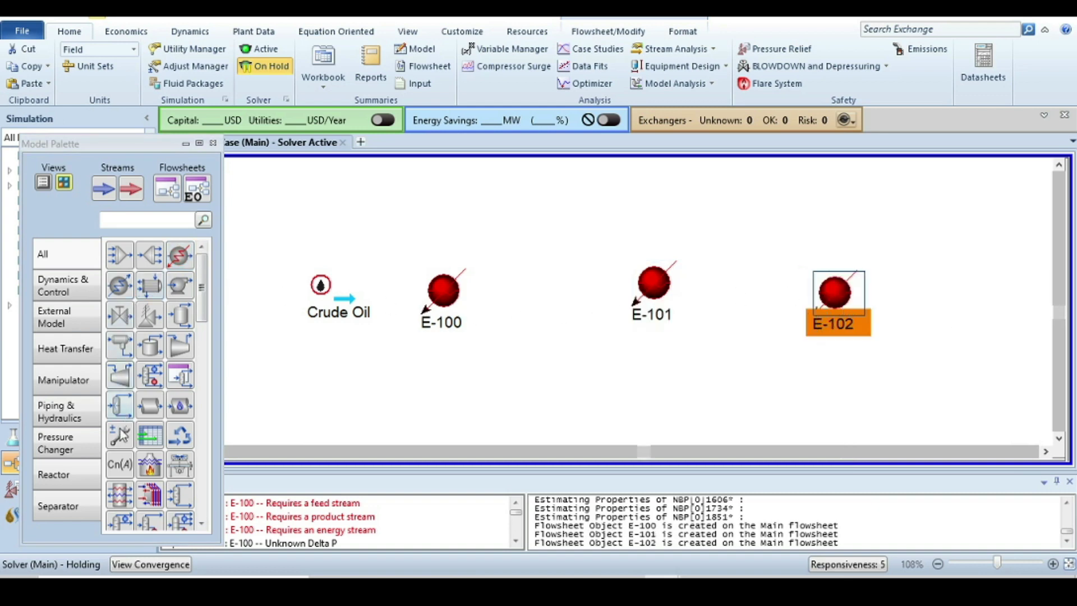
pyautogui.click(123, 258)
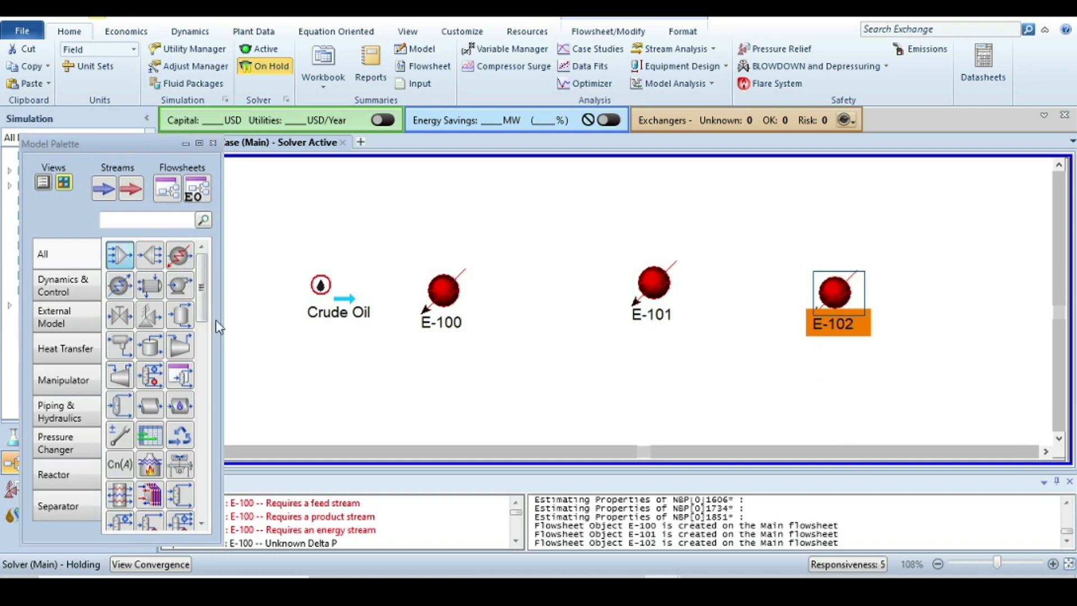
pyautogui.click(505, 374)
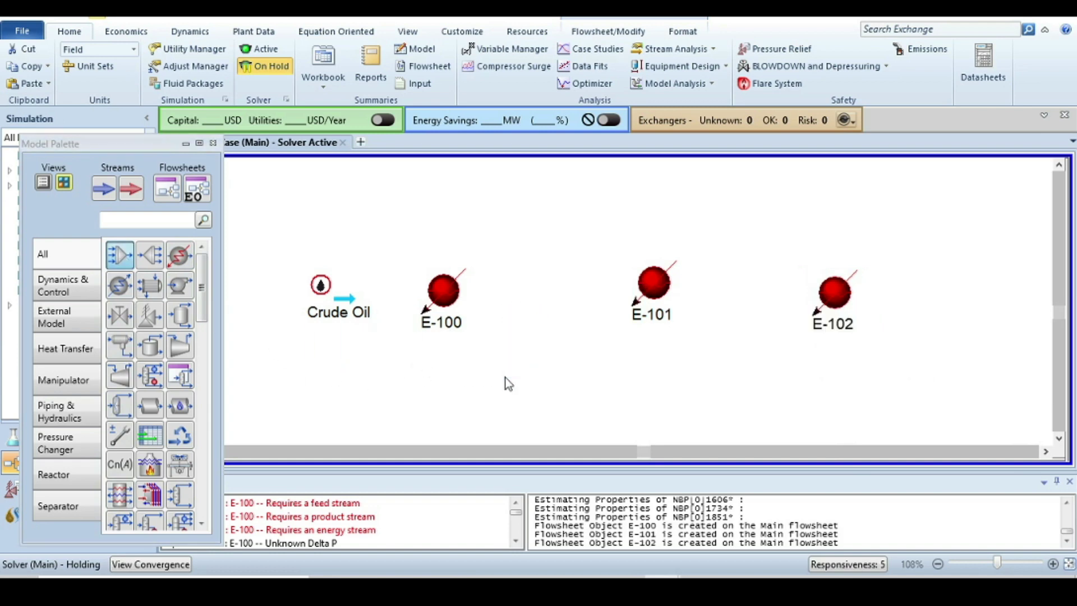
# - Change the icon of heater E-102 to the fired furnace symbol, shift it slightly toward E-101, and close the Model Palette
pyautogui.click(836, 297)
pyautogui.rightClick(834, 294)
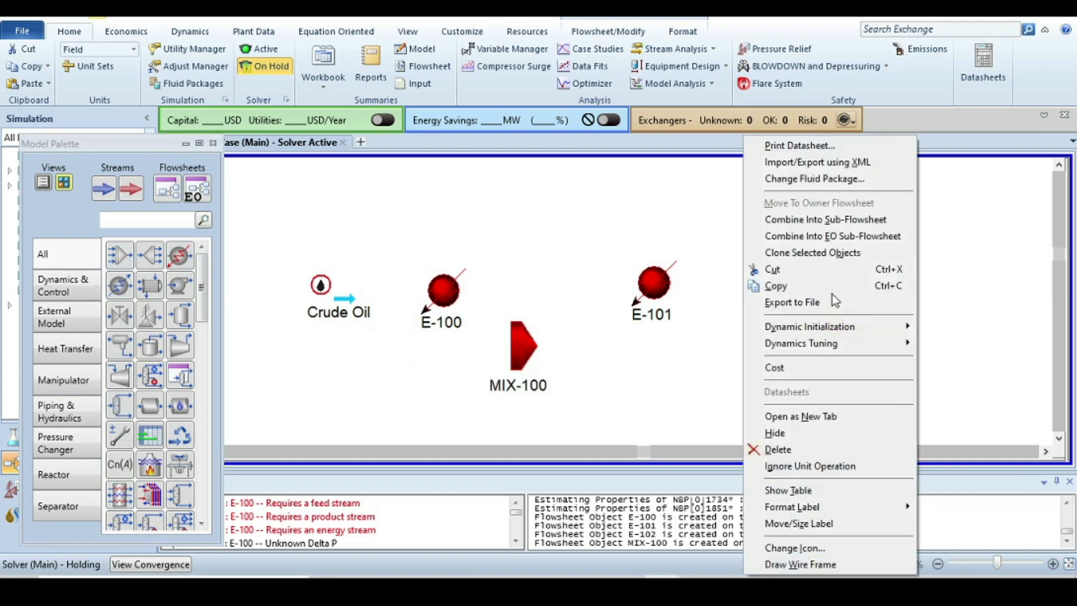
pyautogui.click(796, 548)
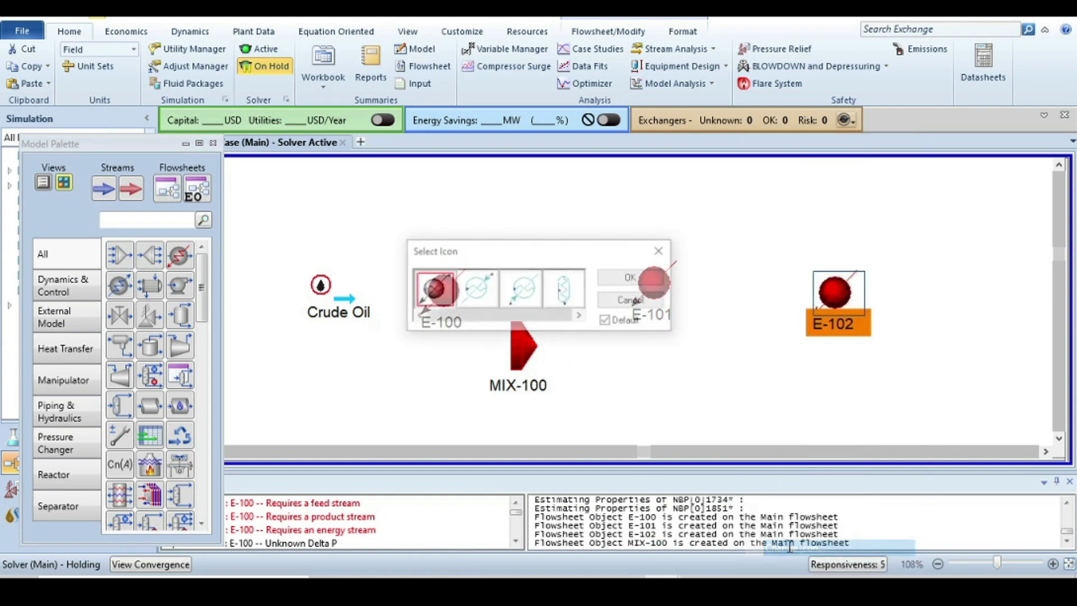
pyautogui.click(583, 320)
pyautogui.click(584, 320)
pyautogui.click(564, 289)
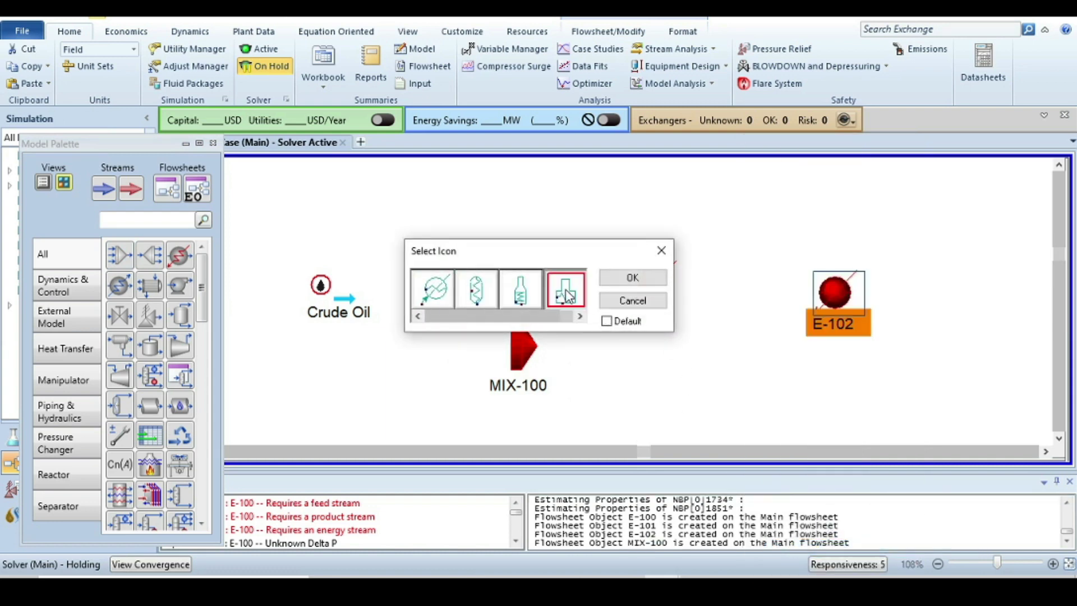
pyautogui.click(636, 276)
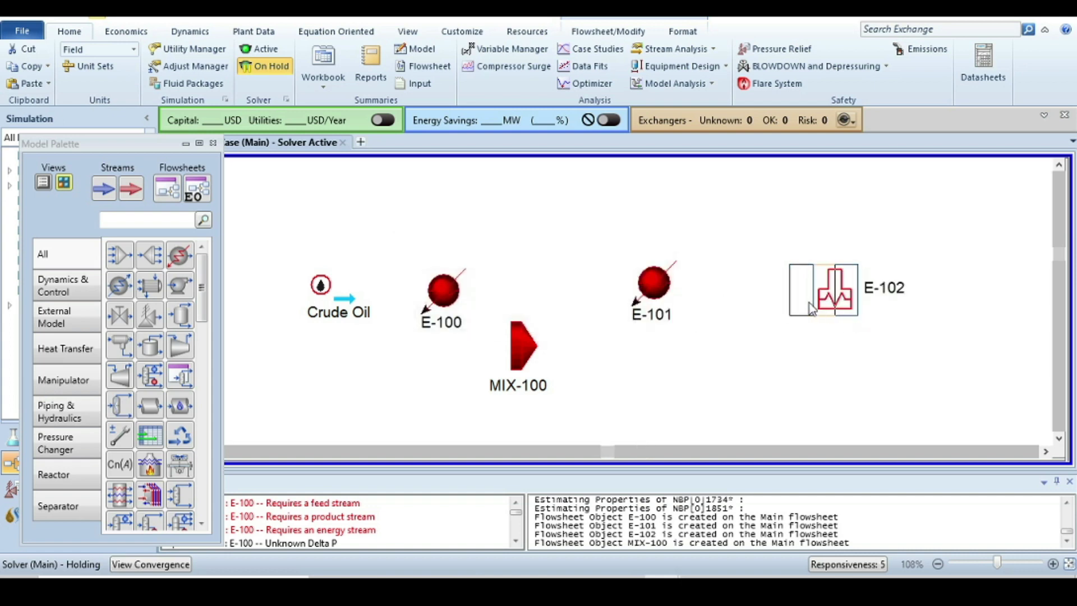
pyautogui.moveTo(836, 292); pyautogui.dragTo(812, 292)
pyautogui.click(750, 371)
pyautogui.click(213, 143)
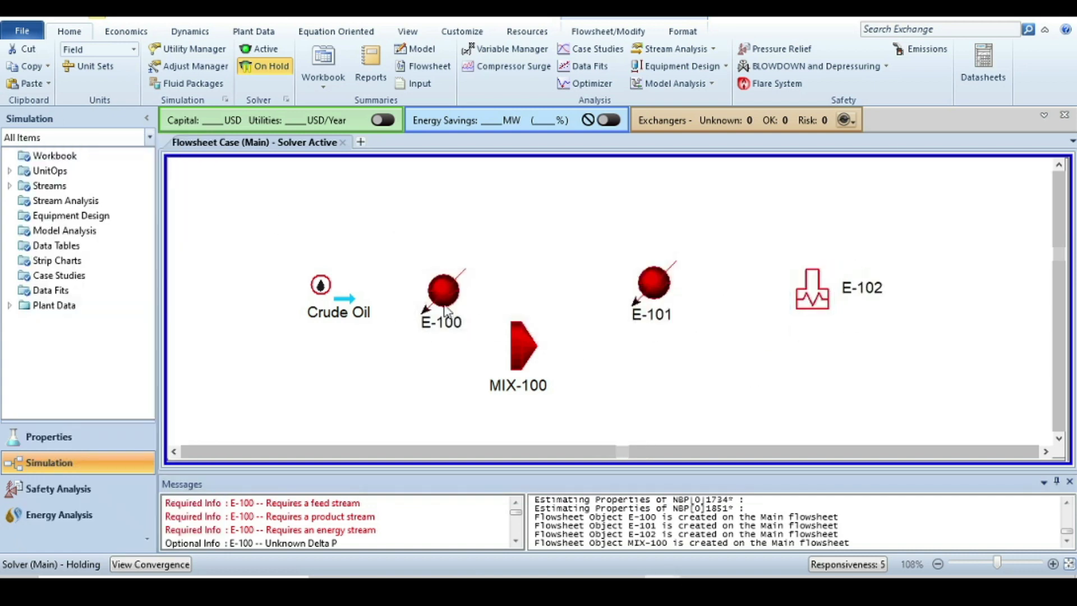
# - Connect heater E-100 with Crude Oil as inlet, warm oil as outlet and Q-1 as energy stream
pyautogui.click(449, 298)
pyautogui.doubleClick(449, 297)
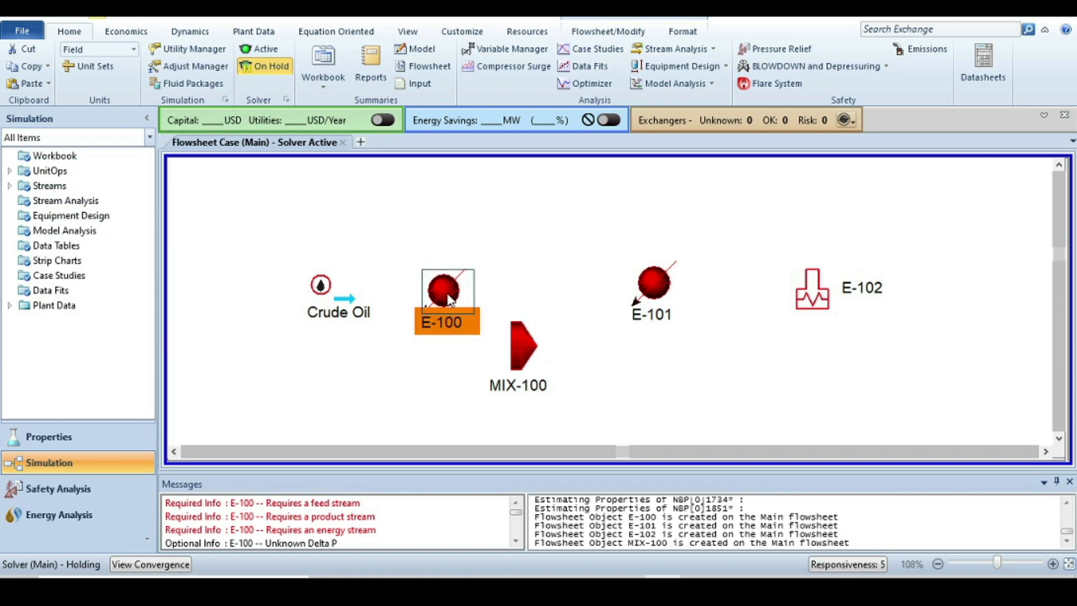
pyautogui.click(289, 279)
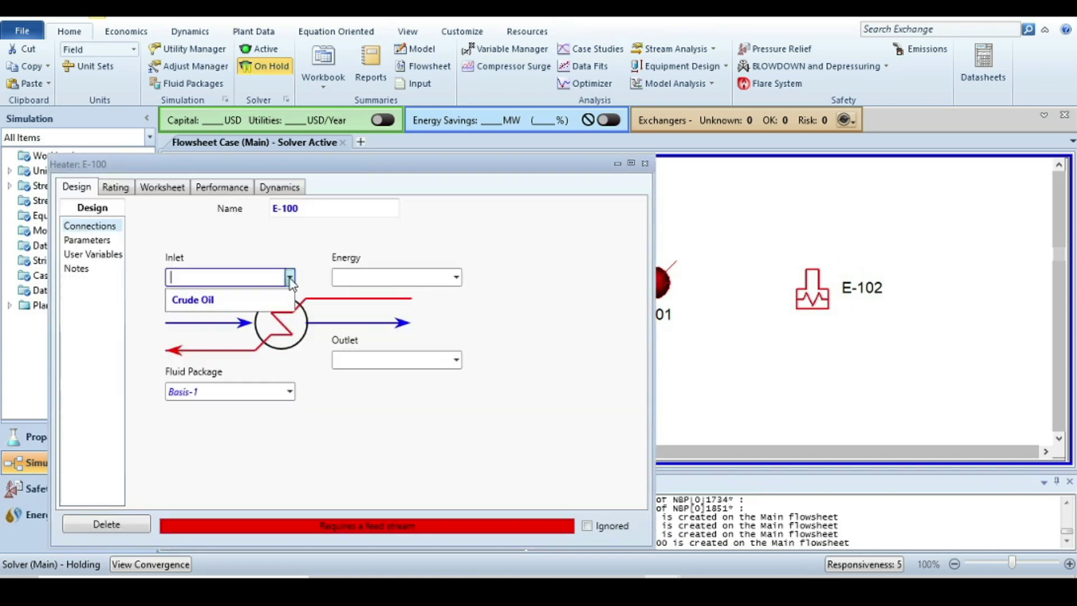
pyautogui.click(244, 295)
pyautogui.click(382, 360)
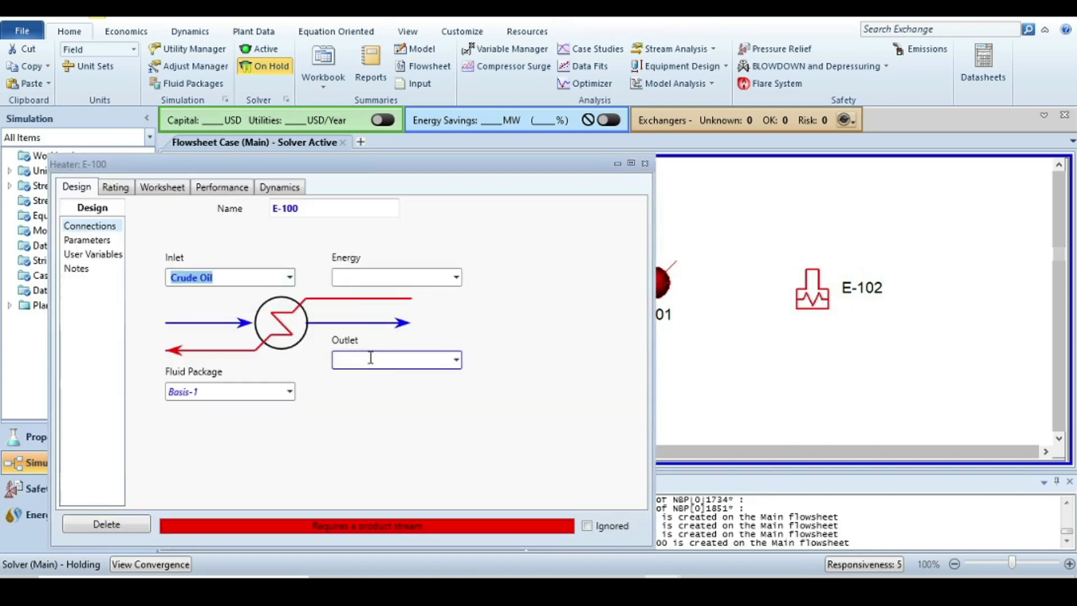
pyautogui.write('warm oil')
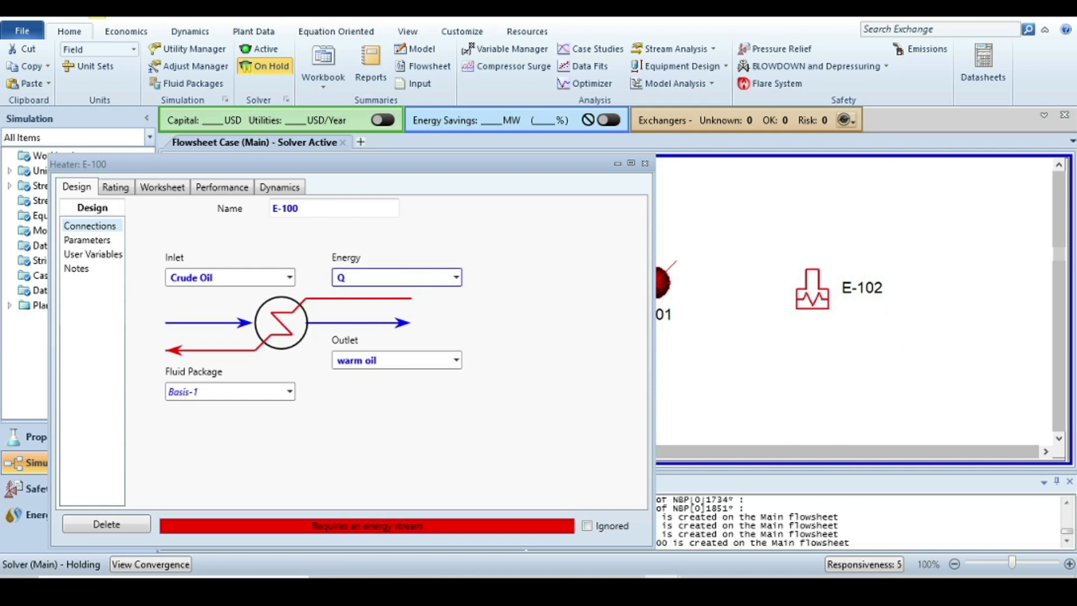
pyautogui.press('Return')
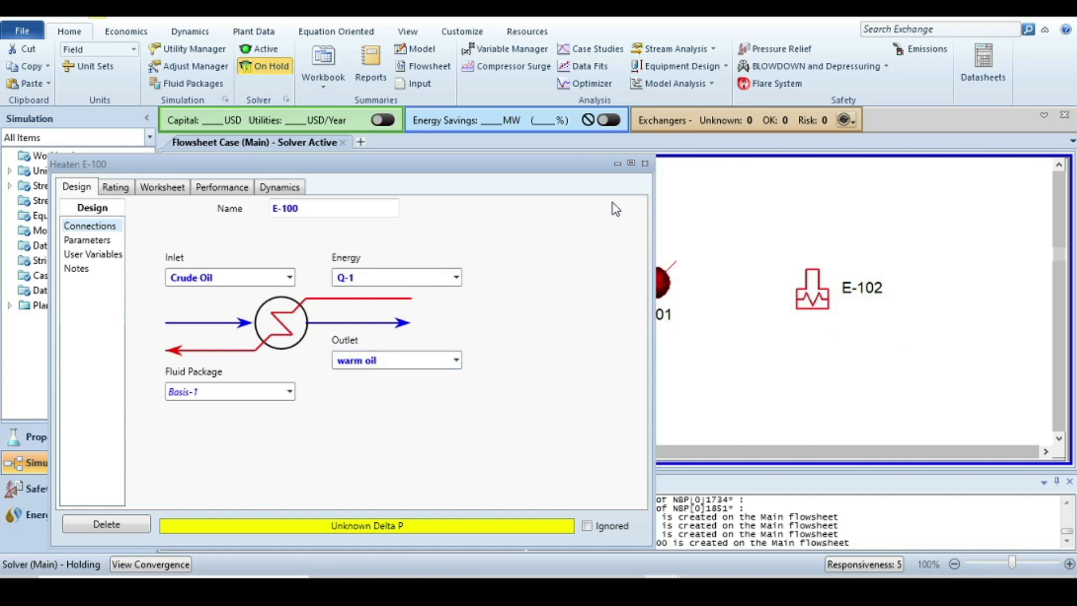
pyautogui.click(646, 165)
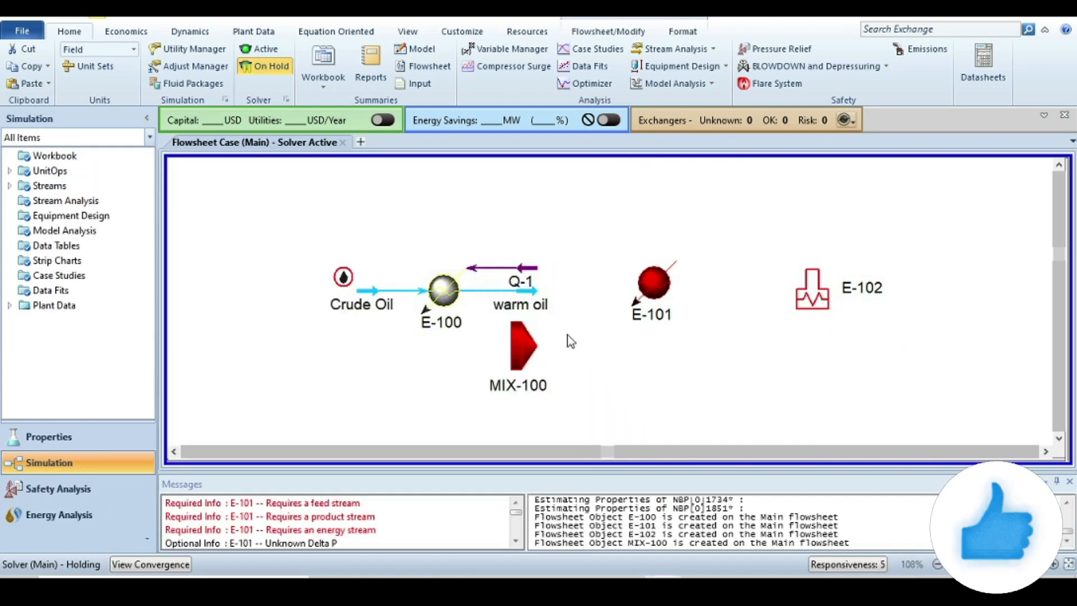
# - Move mixer MIX-100 between the warm oil stream and E-101, and add an inlet stream named Desalter water
pyautogui.moveTo(534, 354); pyautogui.dragTo(585, 313)
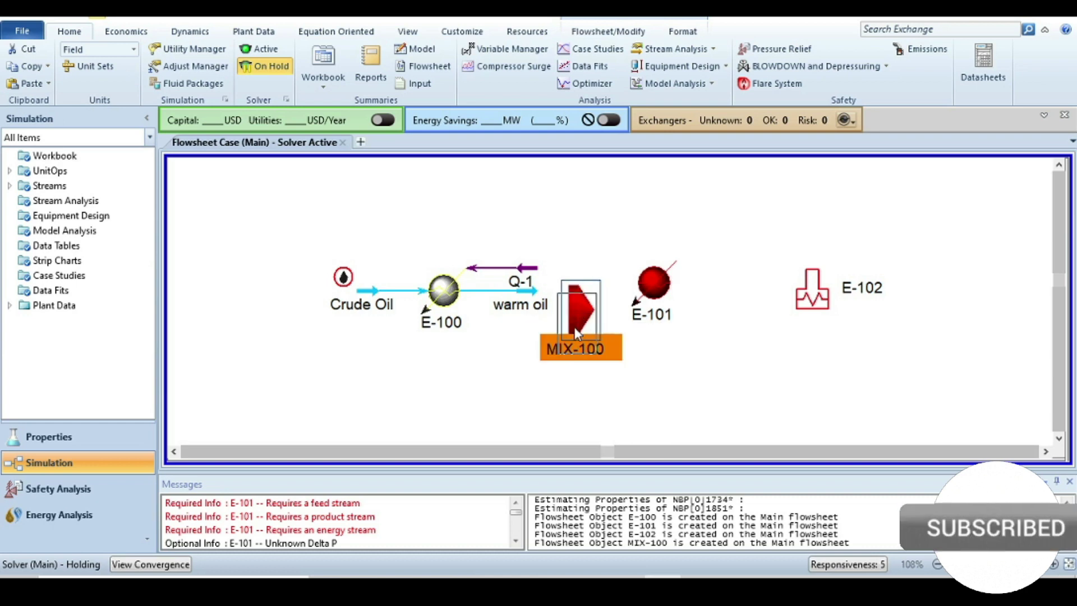
pyautogui.doubleClick(581, 317)
pyautogui.click(276, 391)
pyautogui.write('Desal')
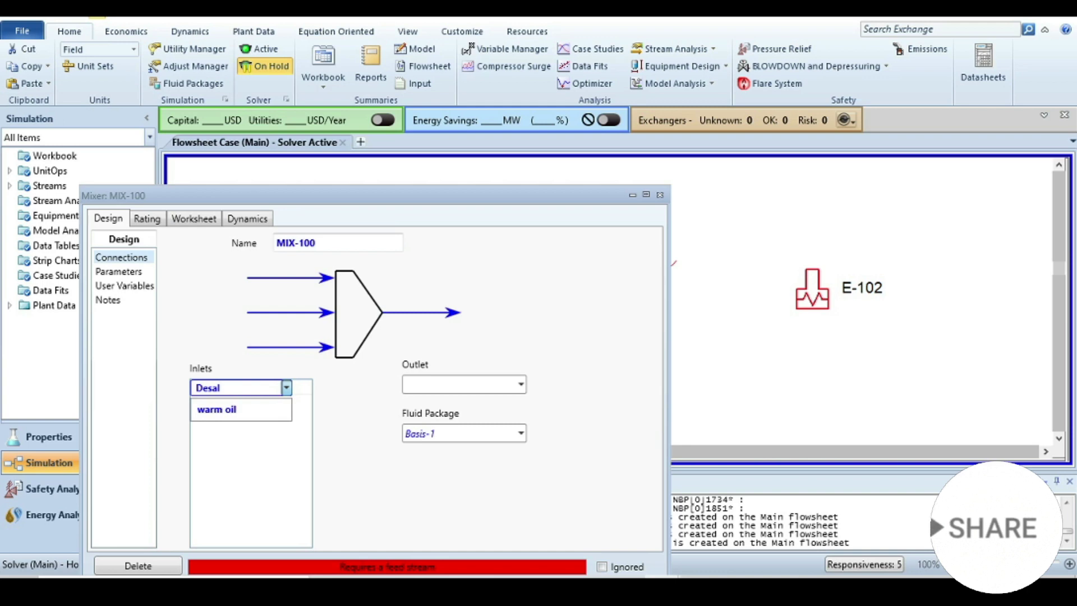
pyautogui.write('er water')
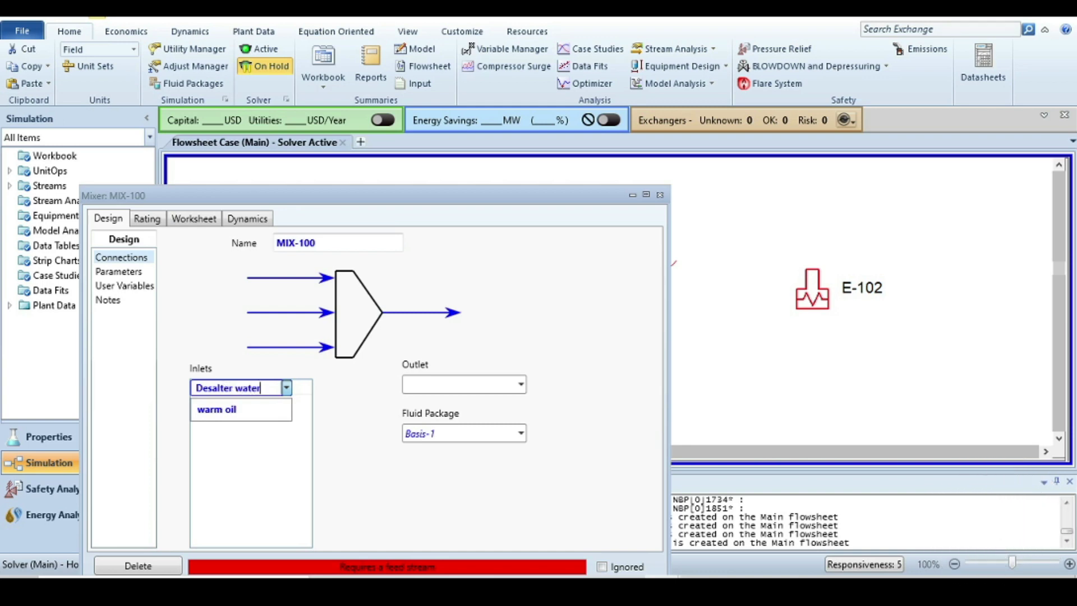
pyautogui.press('Return')
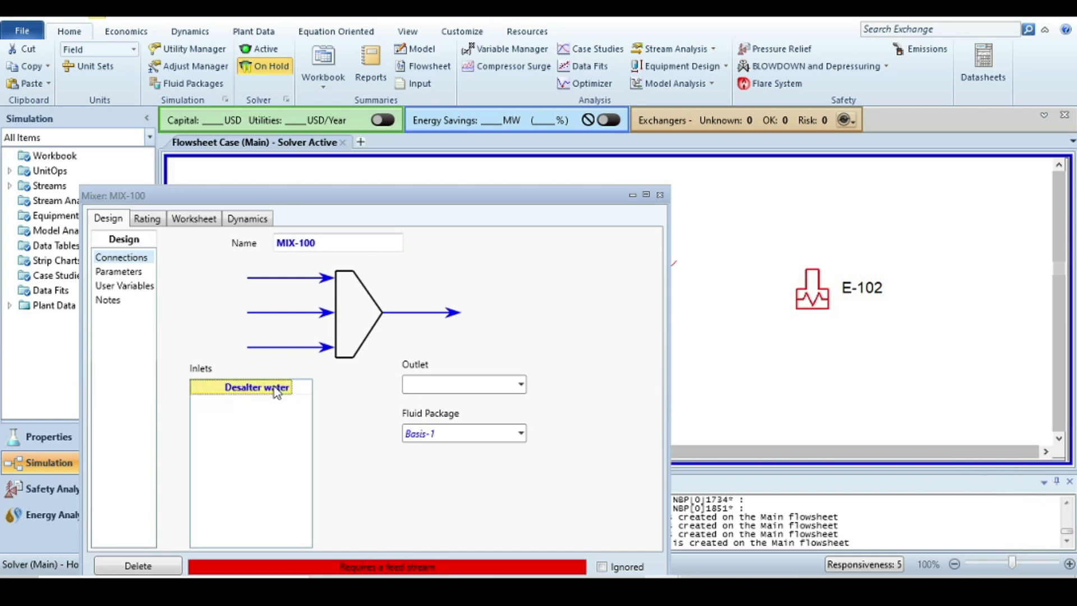
# - Rename mixer MIX-100 as Desalter
pyautogui.click(324, 240)
pyautogui.write('Desalte')
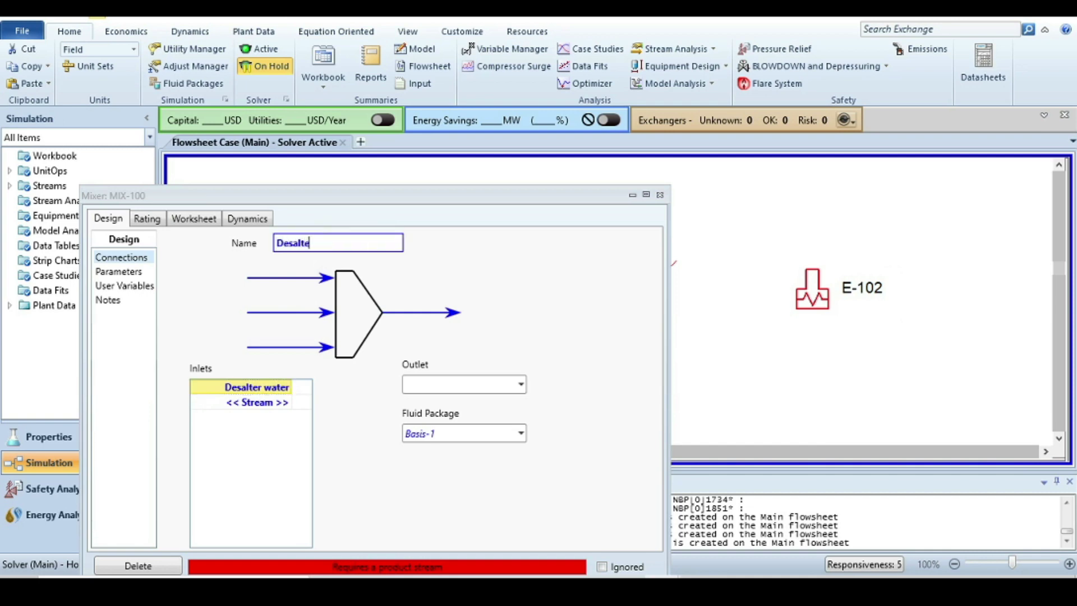
pyautogui.write('r')
pyautogui.press('Return')
# - Add warm oil as the Desalter's second inlet and create its outlet stream wet Warm oil
pyautogui.click(282, 403)
pyautogui.click(287, 402)
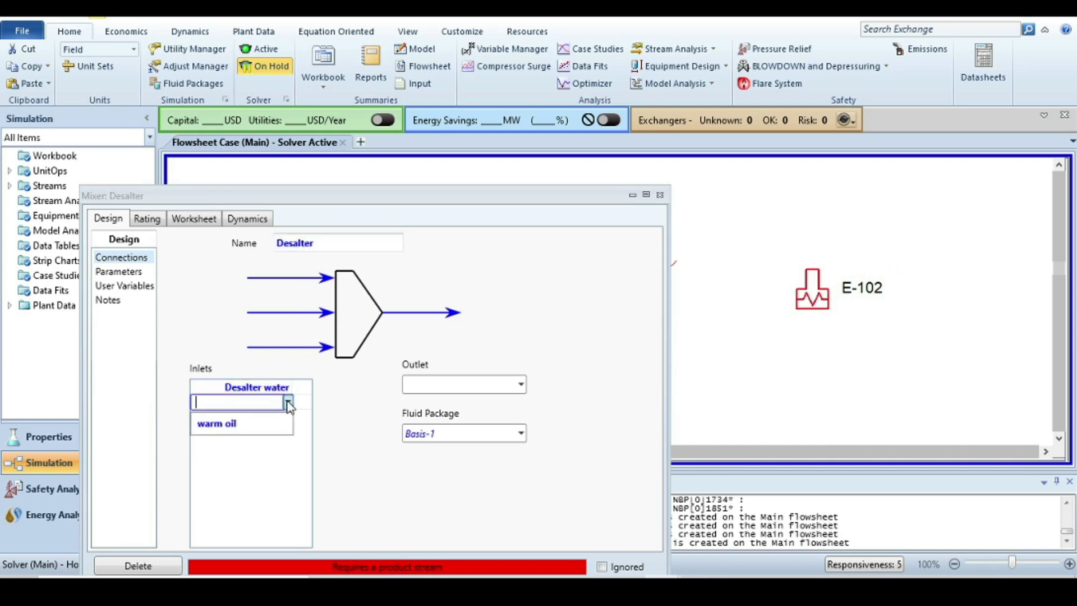
pyautogui.click(240, 430)
pyautogui.click(459, 385)
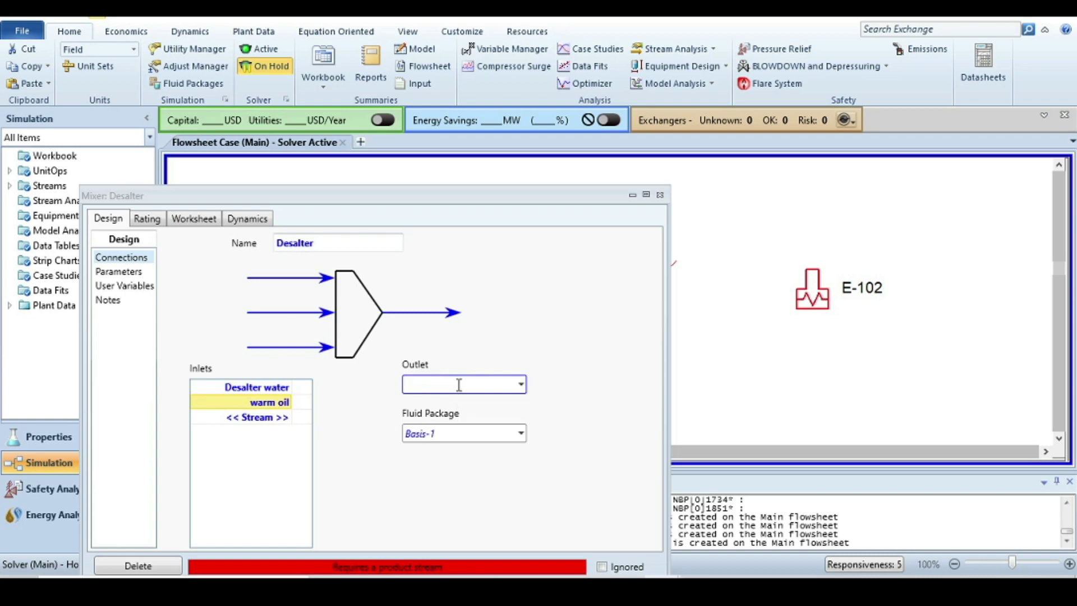
pyautogui.write('wet Warm oil')
pyautogui.press('Return')
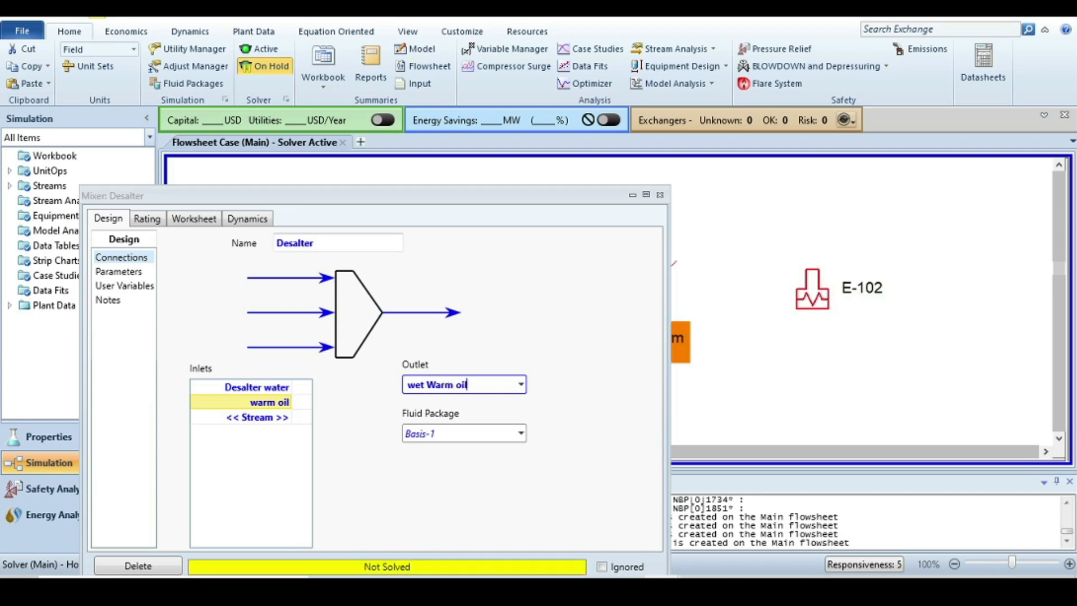
pyautogui.click(660, 194)
# - Reposition heater E-101 and connect it with wet Warm oil as inlet, Oil as outlet and Q-2 as energy stream
pyautogui.moveTo(564, 331)
pyautogui.moveTo(651, 303); pyautogui.dragTo(695, 308)
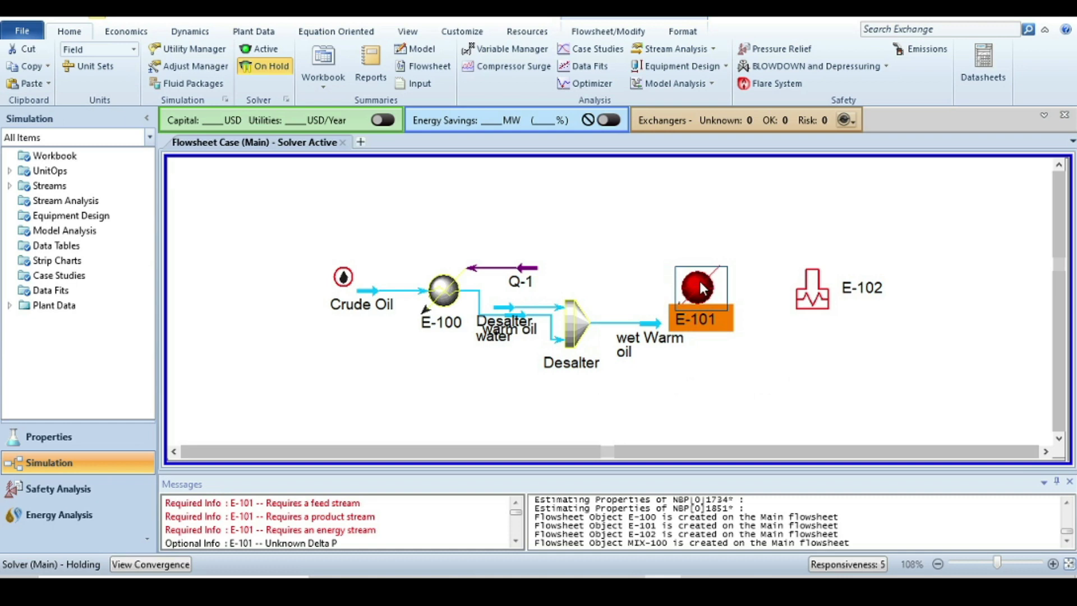
pyautogui.doubleClick(699, 281)
pyautogui.click(352, 341)
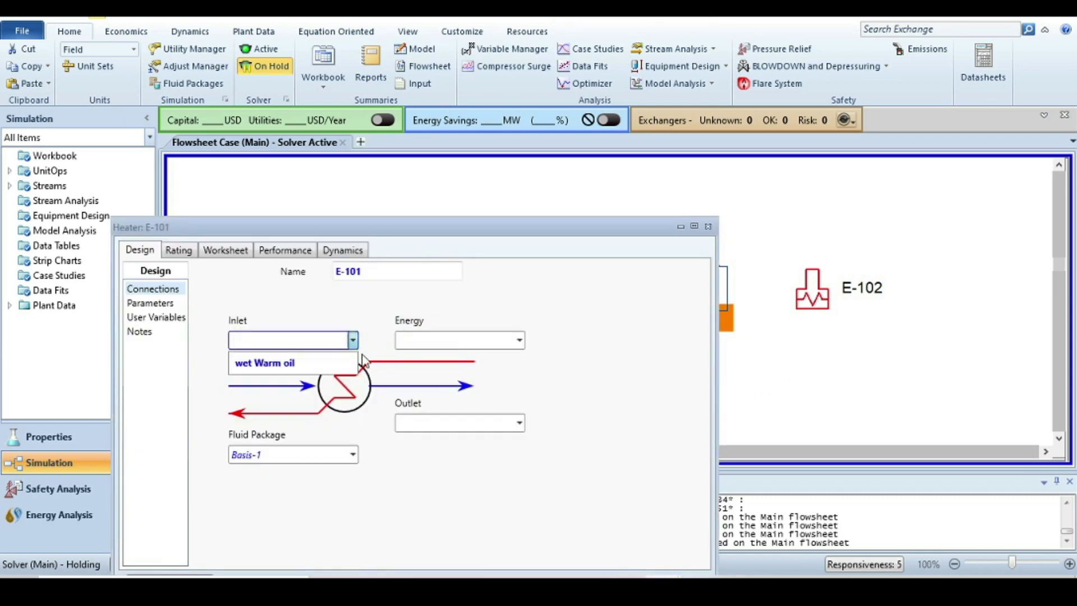
pyautogui.click(331, 363)
pyautogui.click(418, 338)
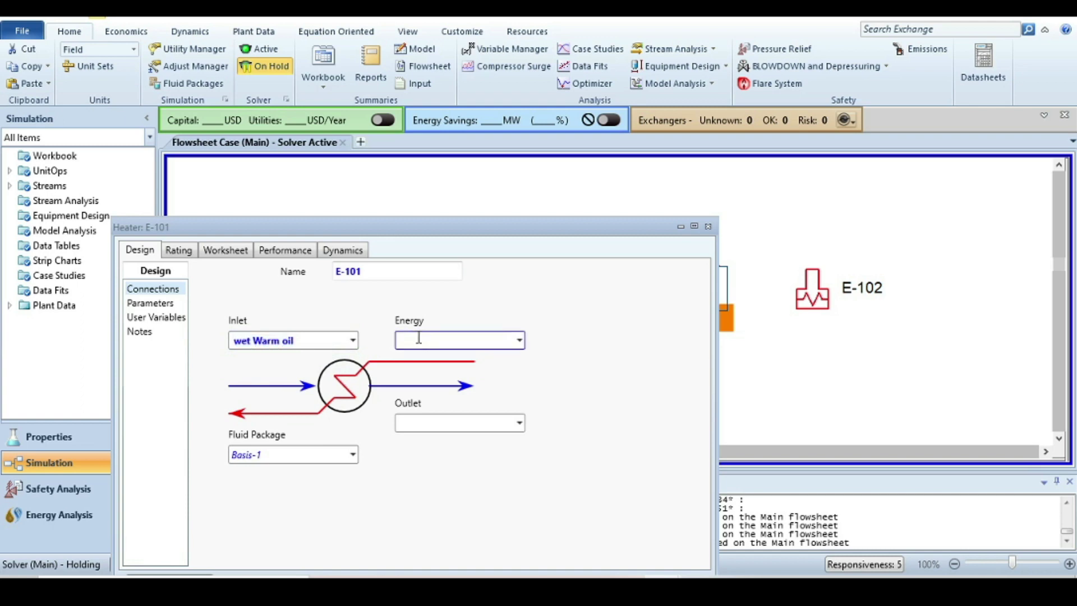
pyautogui.write('Q-2')
pyautogui.click(408, 424)
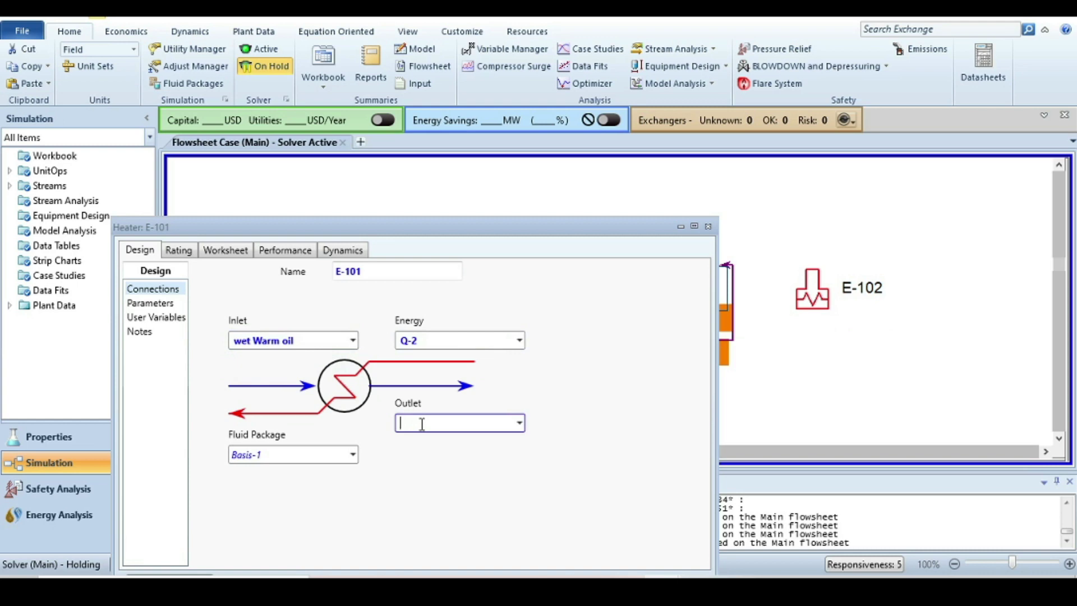
pyautogui.write('Oil')
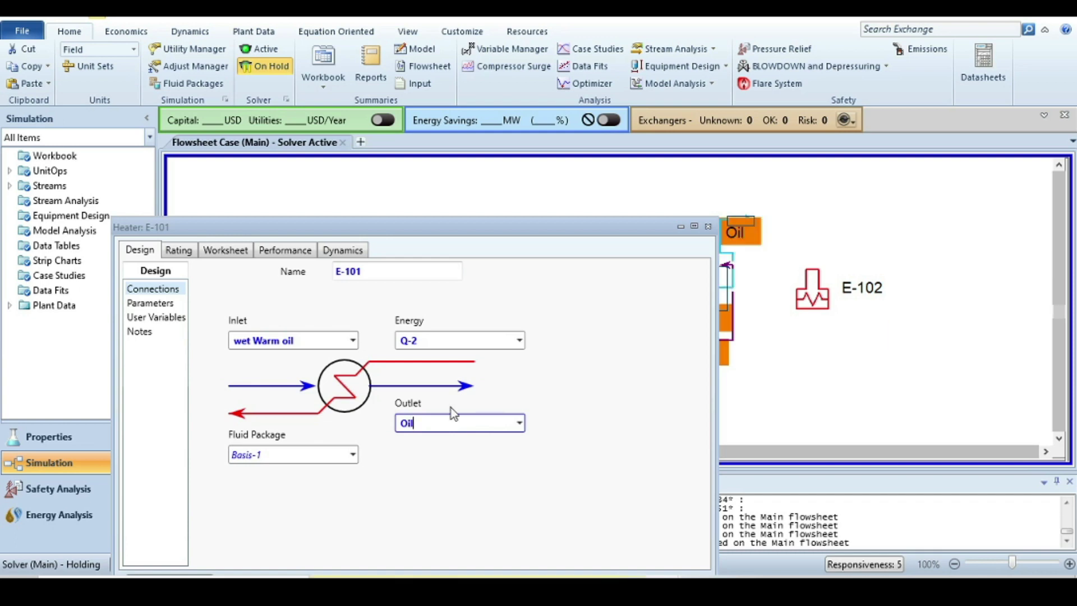
pyautogui.click(708, 226)
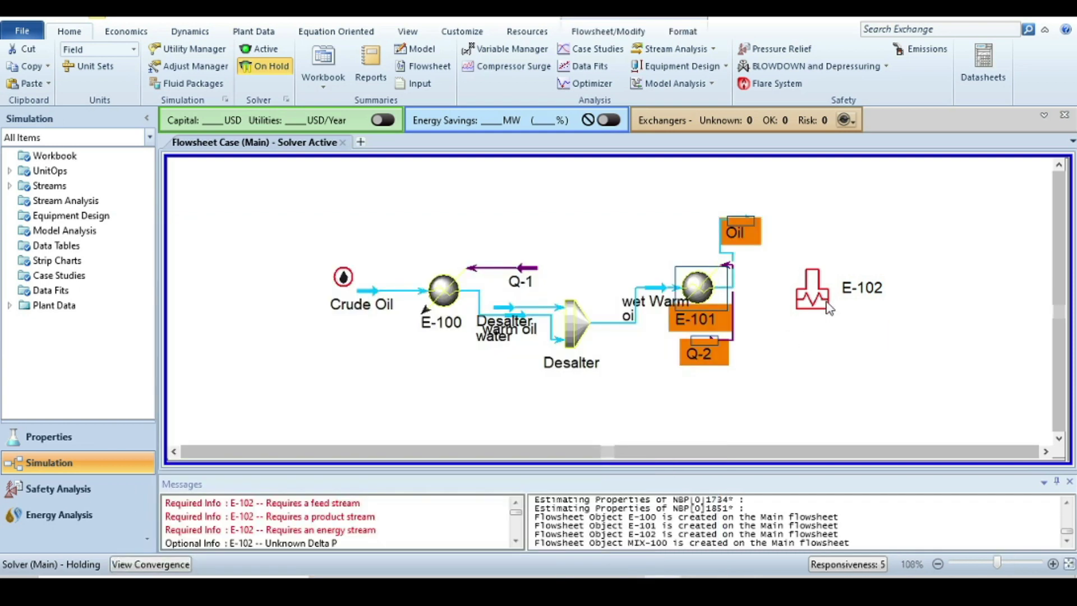
# - Reposition fired heater E-102 and connect it with Oil as inlet, Hot crude oil as outlet and Q-3 as energy stream
pyautogui.moveTo(829, 310); pyautogui.dragTo(836, 282)
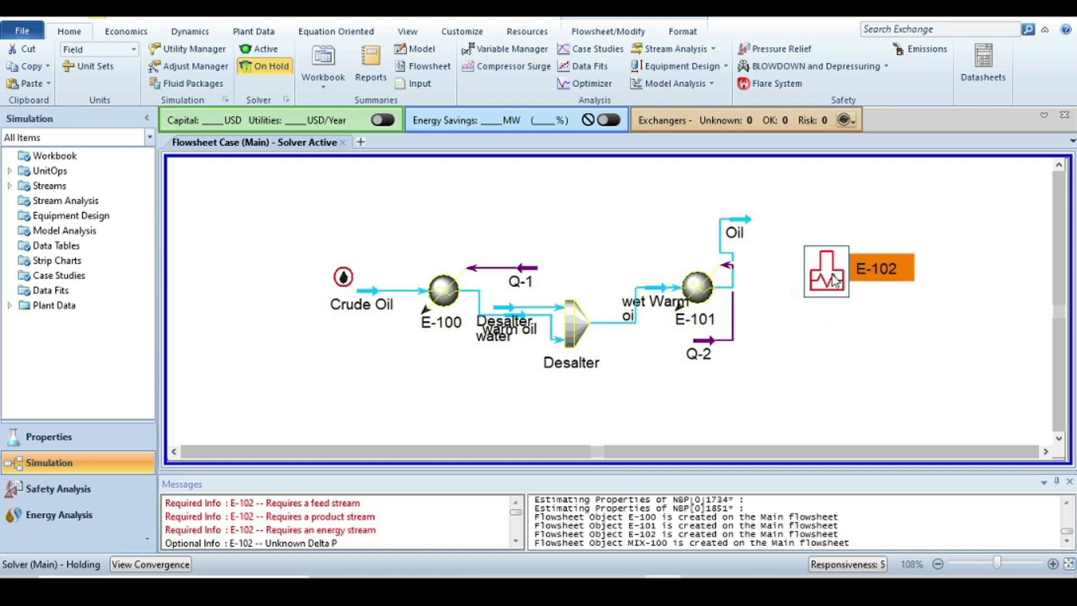
pyautogui.doubleClick(838, 278)
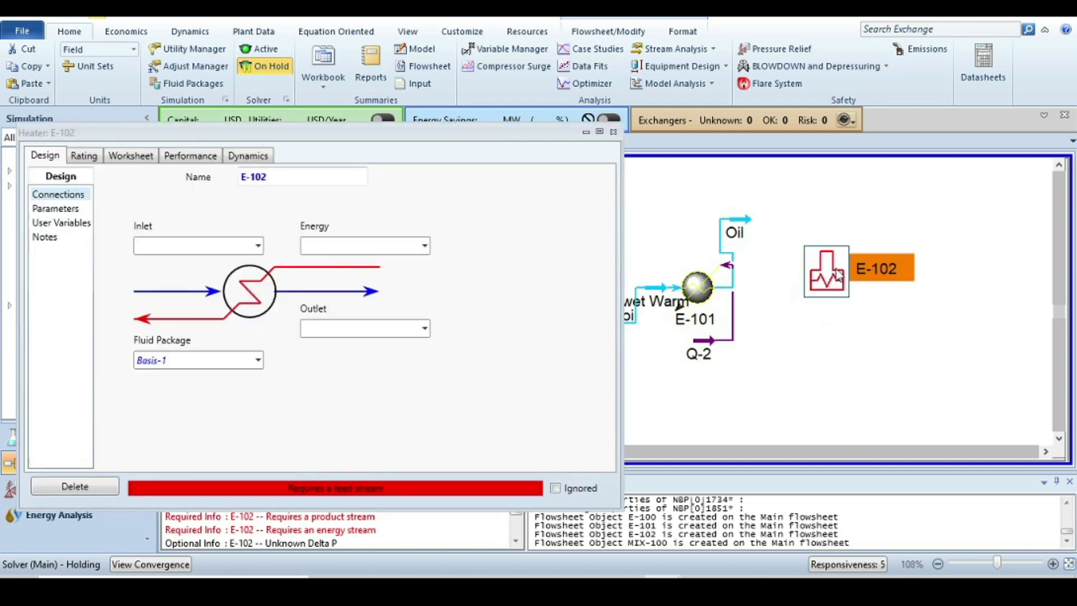
pyautogui.click(259, 245)
pyautogui.click(202, 270)
pyautogui.click(348, 326)
pyautogui.write('Ho')
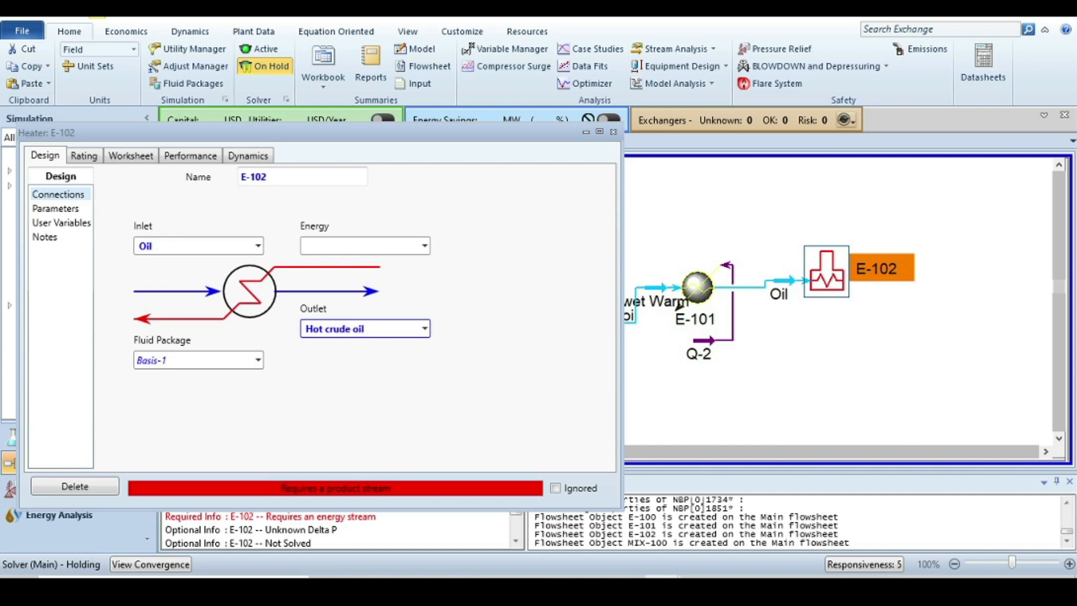
pyautogui.write('t crude oil')
pyautogui.press('Return')
pyautogui.click(322, 247)
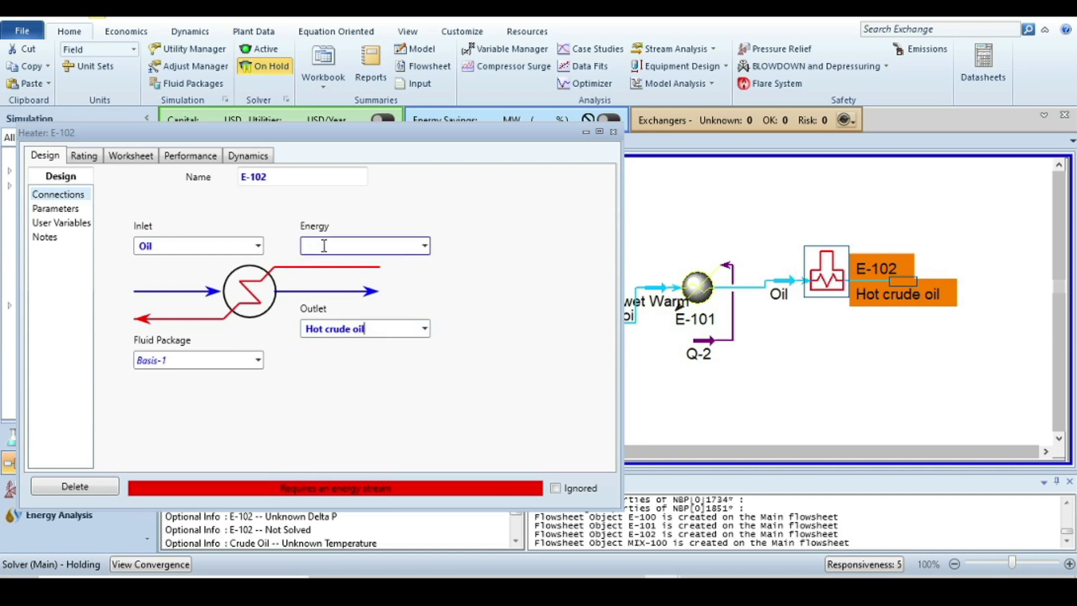
pyautogui.write('Q-3')
pyautogui.press('Return')
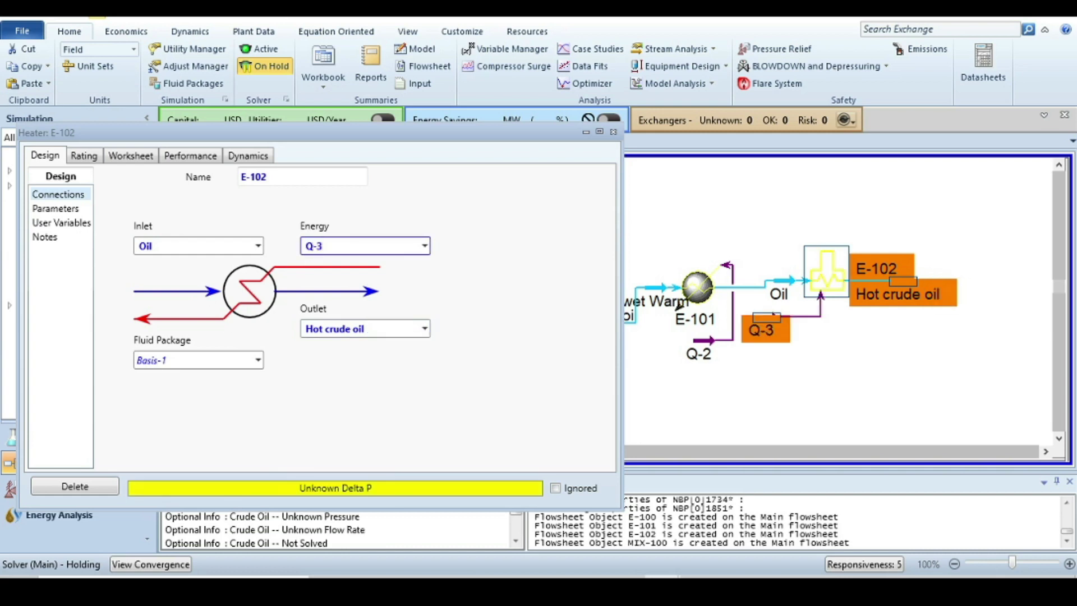
pyautogui.click(614, 132)
# - Rearrange the flowsheet's units and streams so that their labels no longer overlap
pyautogui.moveTo(384, 297); pyautogui.dragTo(305, 296)
pyautogui.moveTo(429, 296); pyautogui.dragTo(363, 296)
pyautogui.click(567, 325)
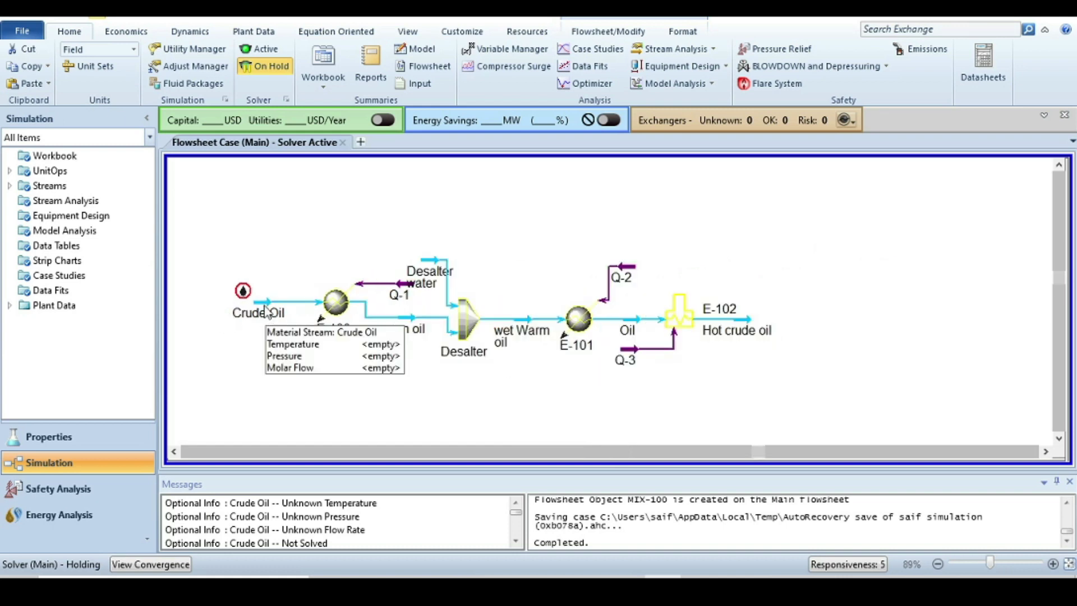
# - Open the Crude Oil stream's conditions and set its temperature to 100 F
pyautogui.doubleClick(266, 310)
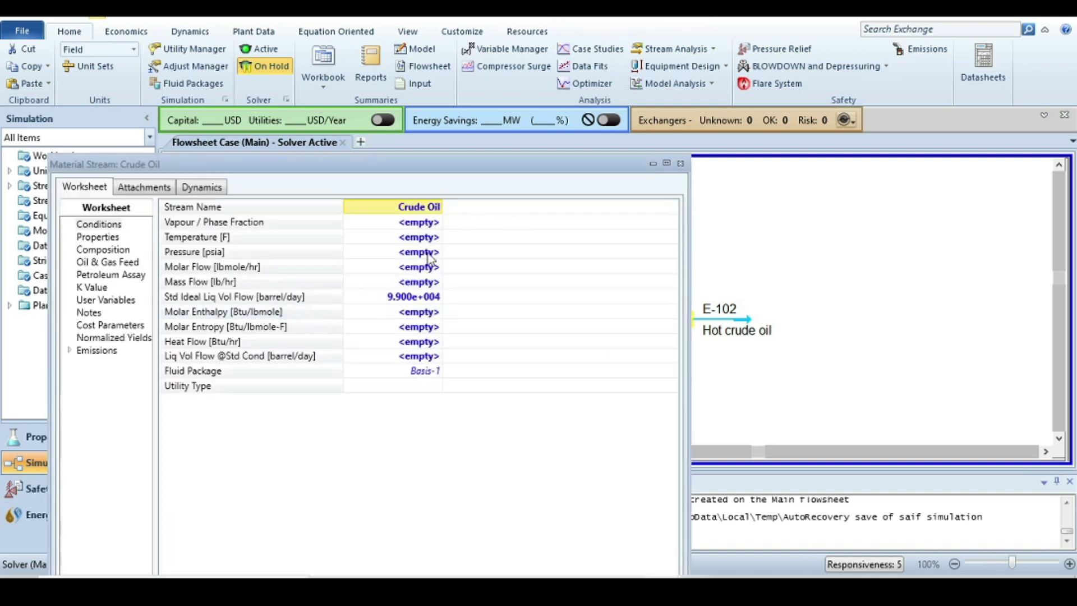
pyautogui.click(404, 238)
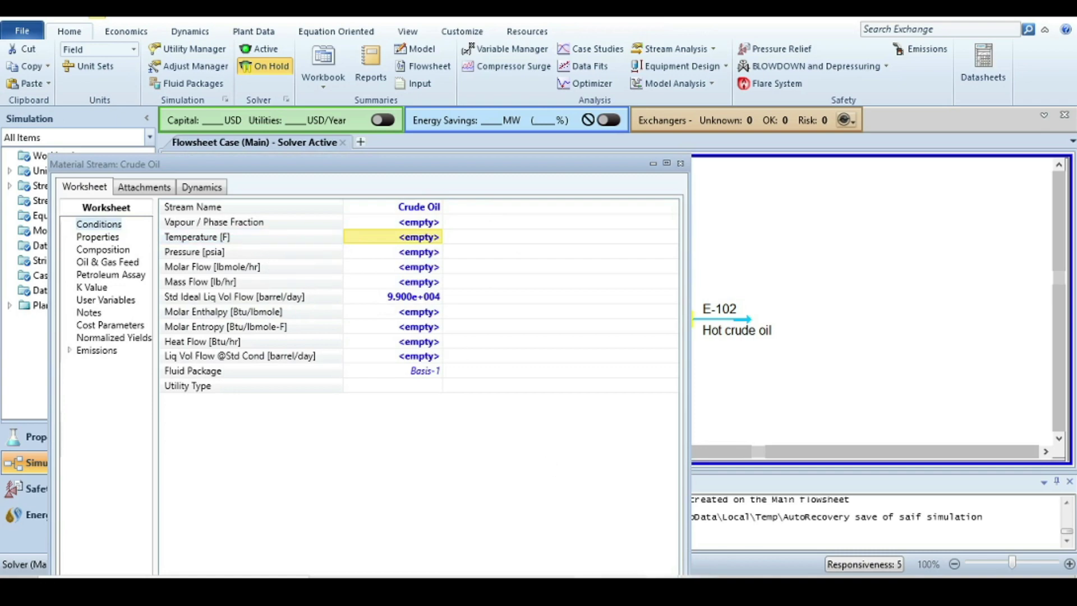
pyautogui.hotkey('alt', 'Tab')
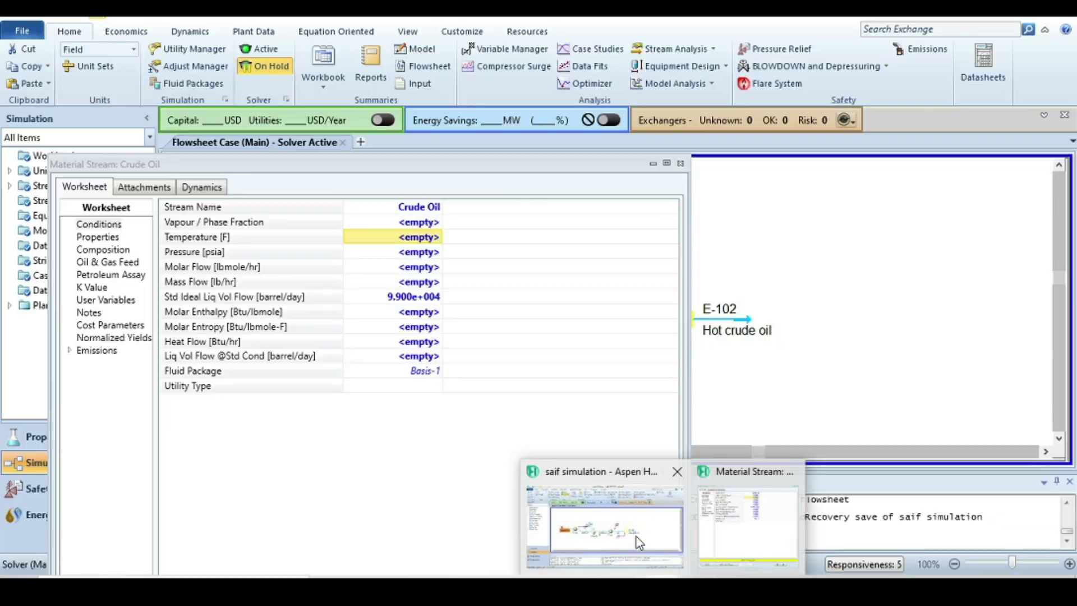
pyautogui.click(640, 542)
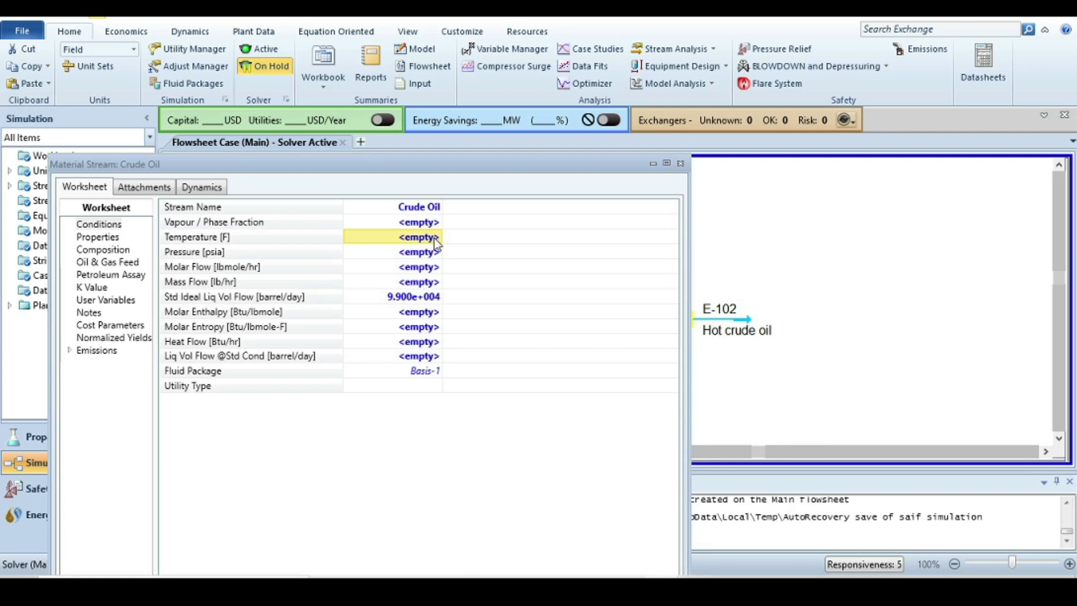
pyautogui.write('100')
pyautogui.press('Return')
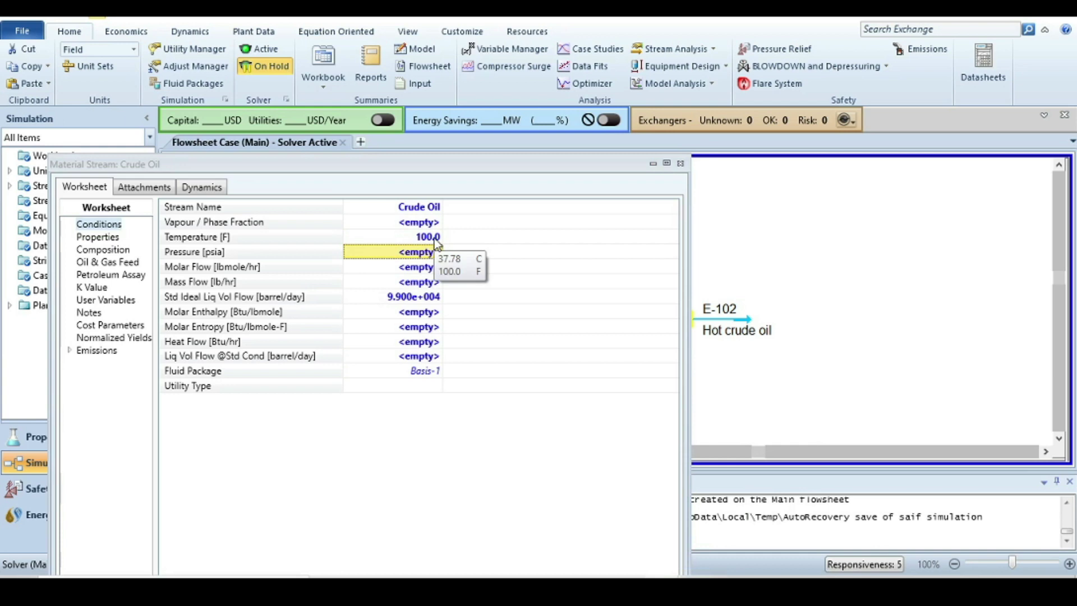
# - Set the Crude Oil stream's pressure to 300 psig
pyautogui.write('30')
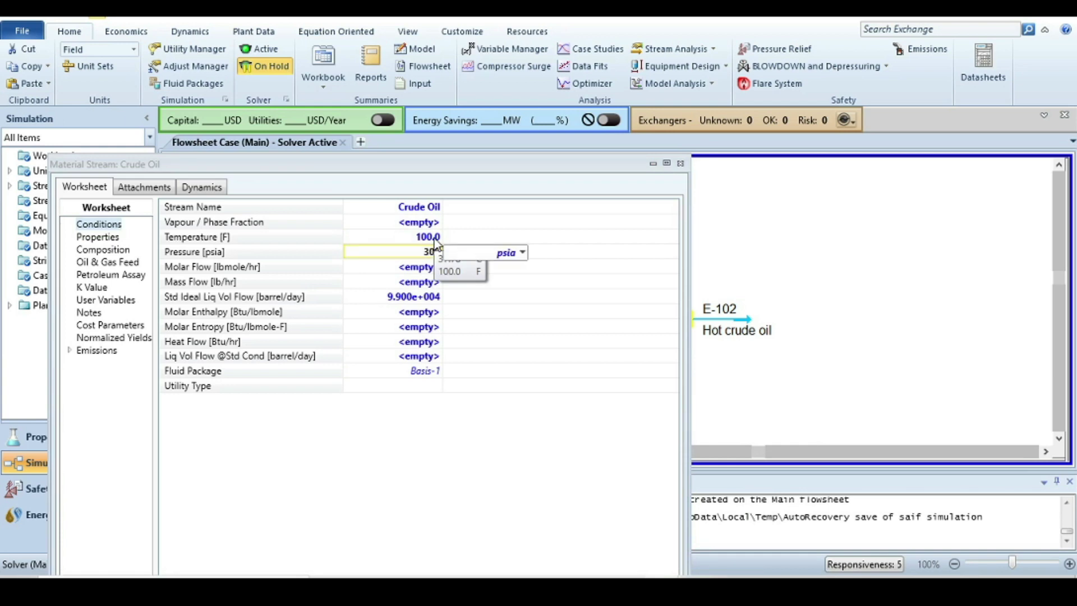
pyautogui.write('0')
pyautogui.click(523, 253)
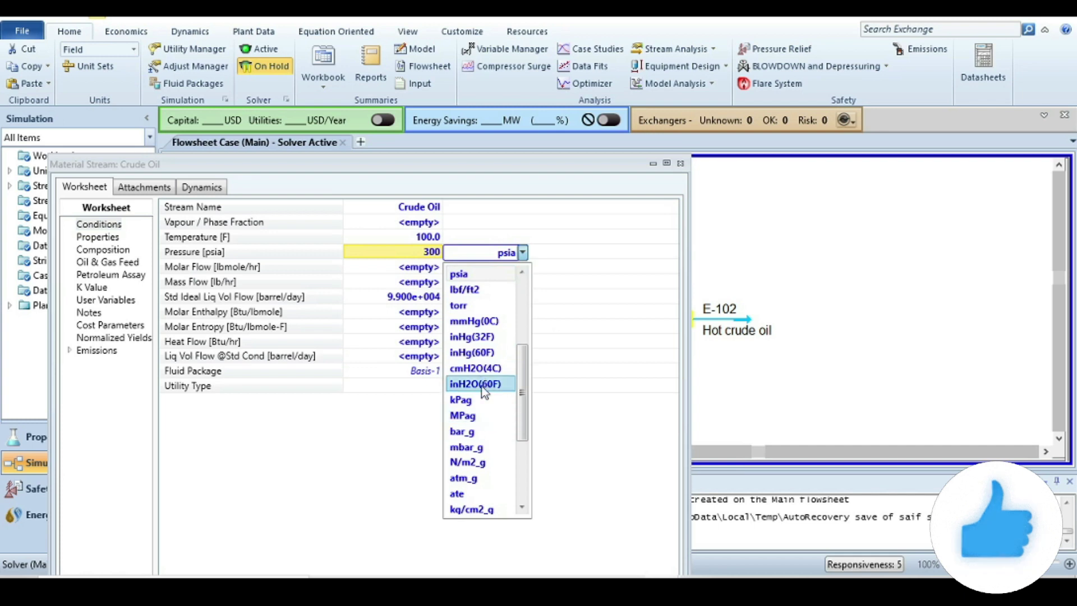
pyautogui.scroll(-1, 480, 409)
pyautogui.click(475, 481)
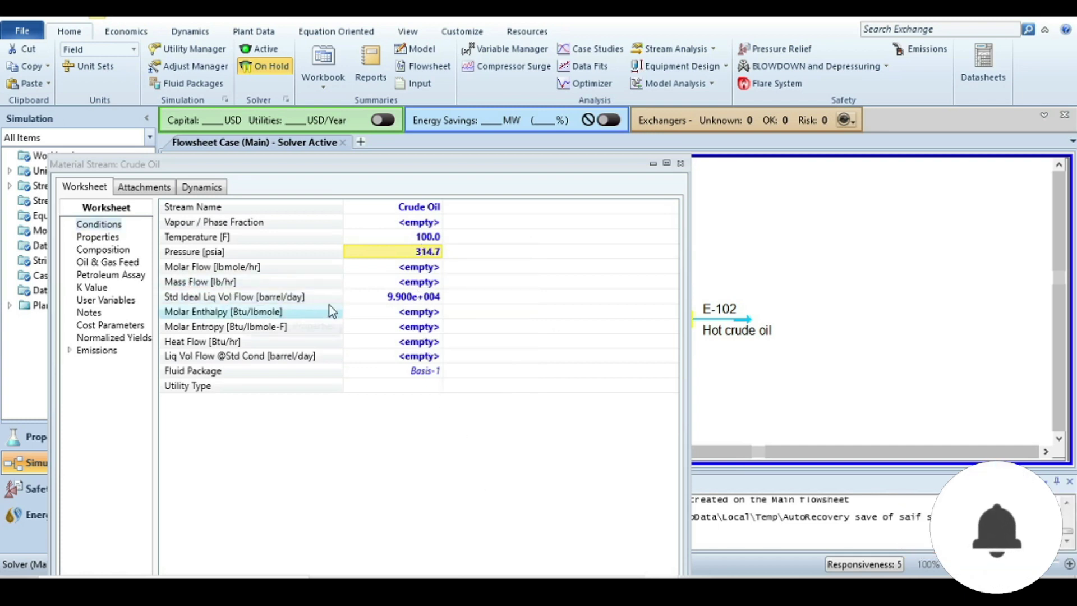
# - Set the Crude Oil stream's standard ideal liquid volume flow to 101000 barrel/day
pyautogui.click(384, 300)
pyautogui.write('10')
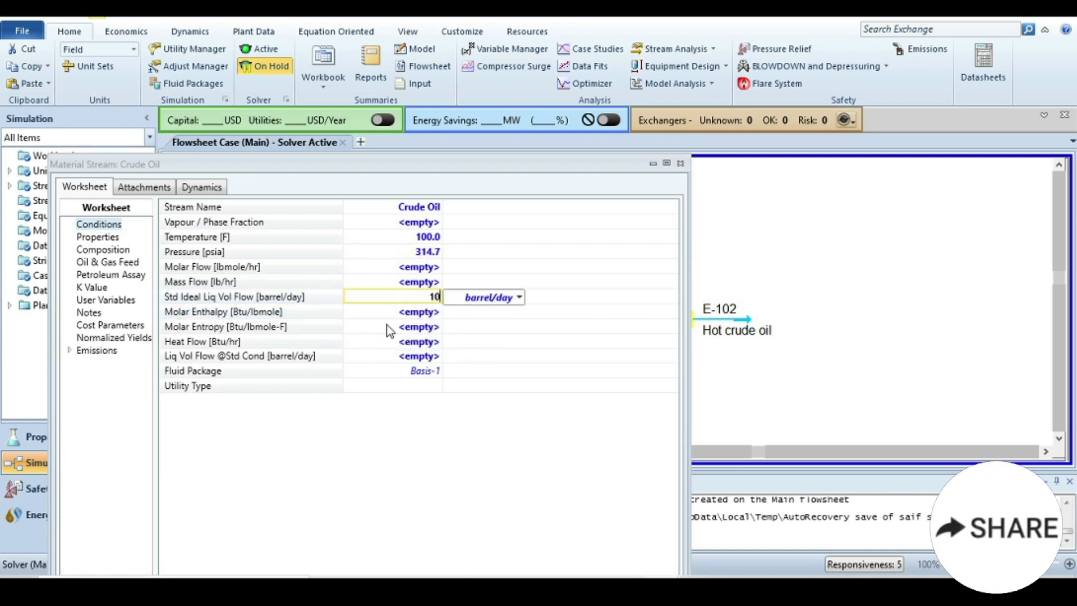
pyautogui.write('1000')
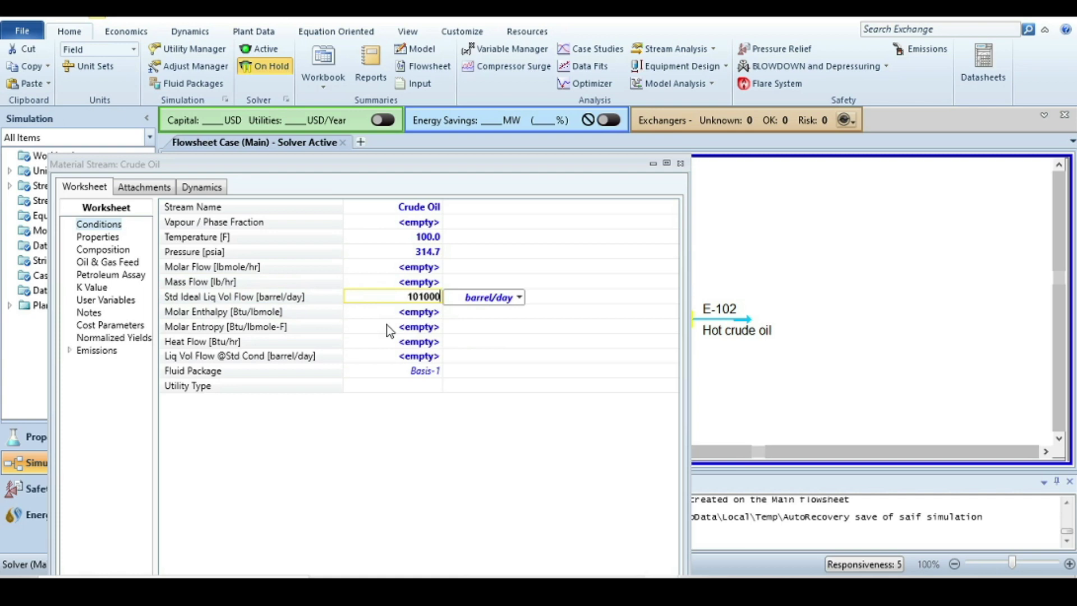
pyautogui.press('Return')
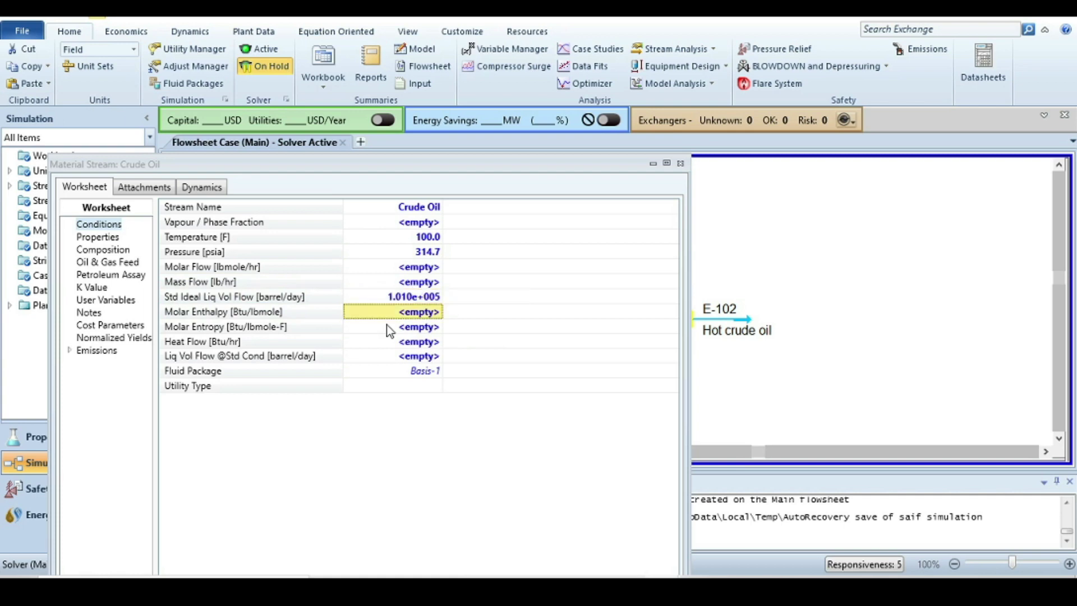
# - Check the Crude Oil stream's composition, set the solver to Active and close the stream window
pyautogui.moveTo(501, 164); pyautogui.dragTo(517, 79)
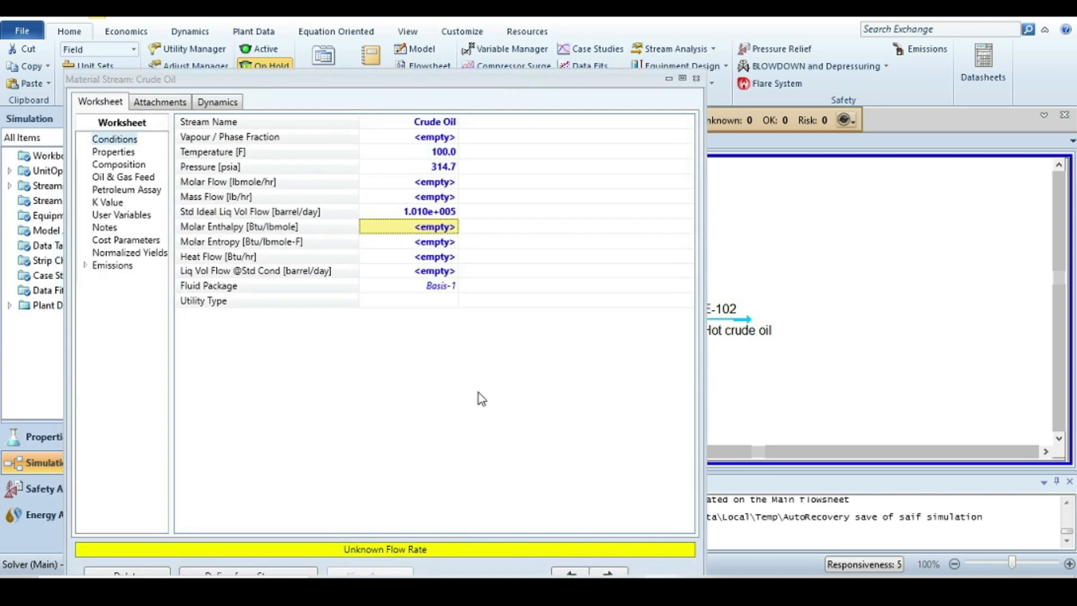
pyautogui.click(129, 167)
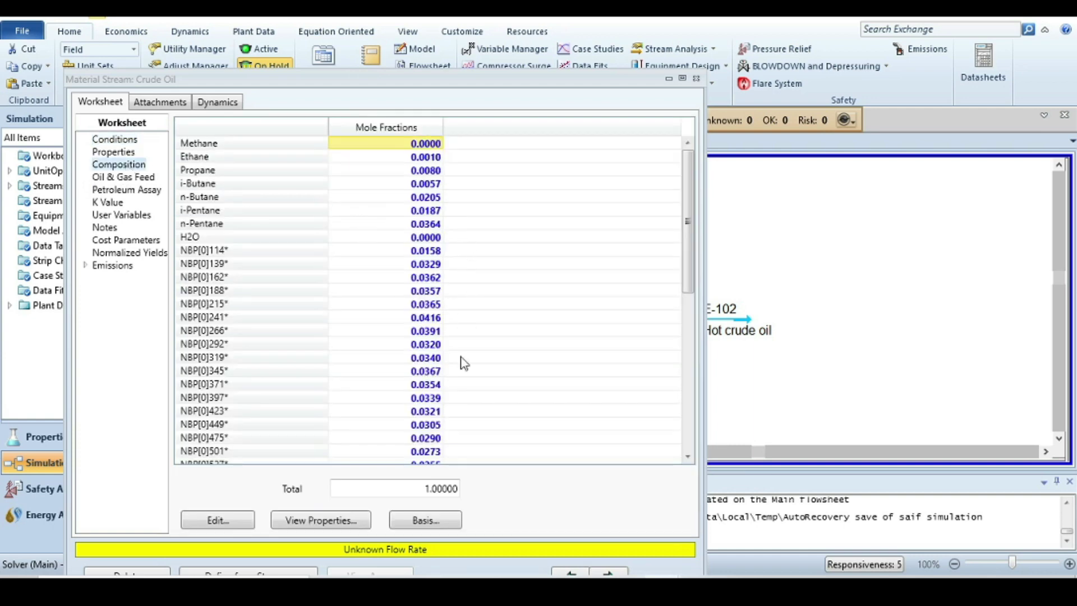
pyautogui.scroll(-1, 399, 391)
pyautogui.scroll(-1, 395, 386)
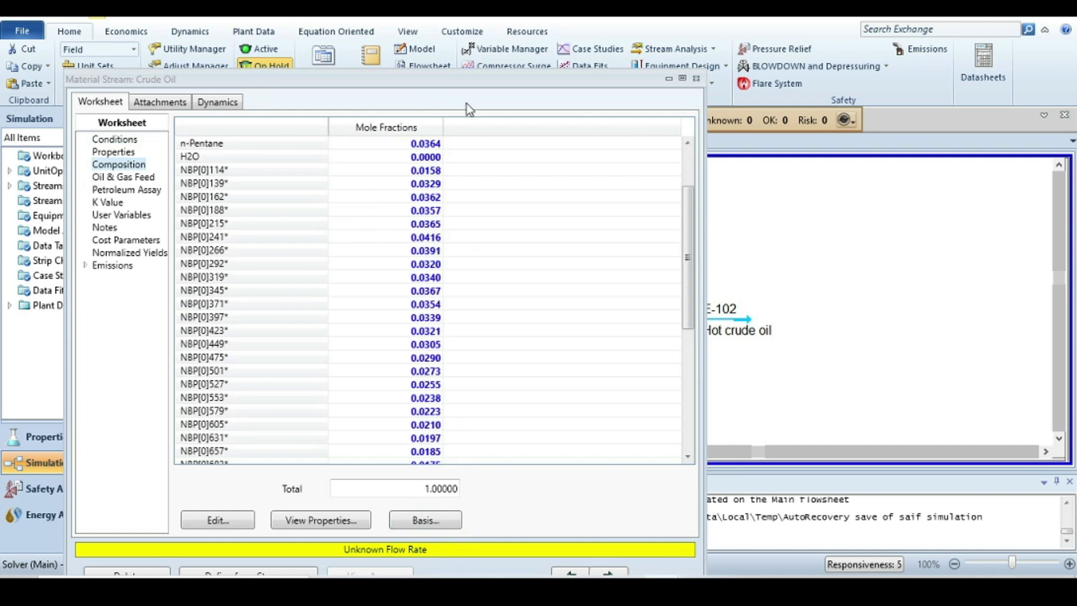
pyautogui.click(260, 49)
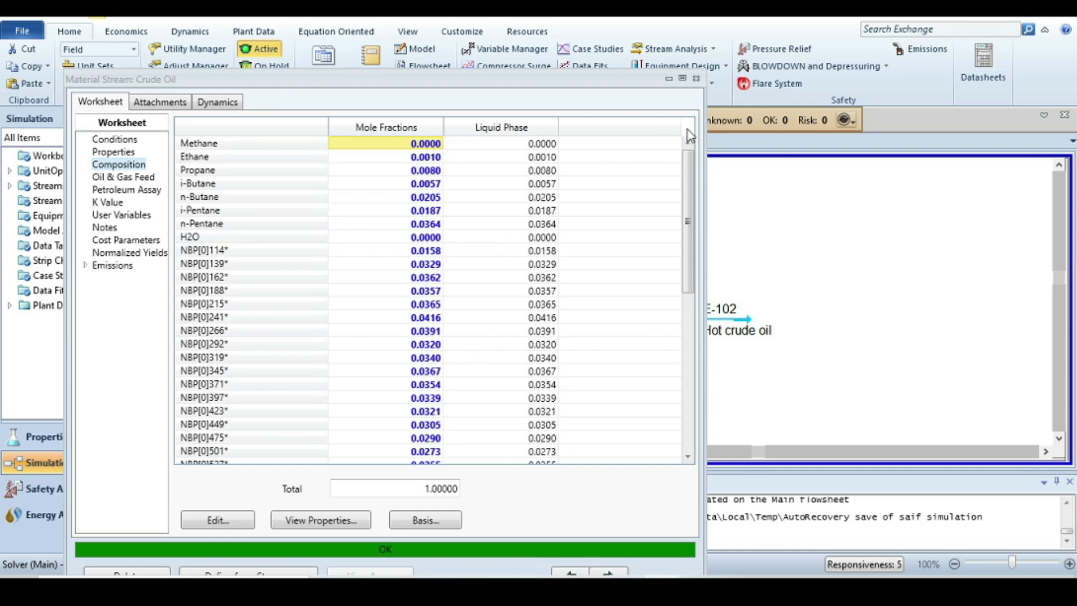
pyautogui.click(698, 79)
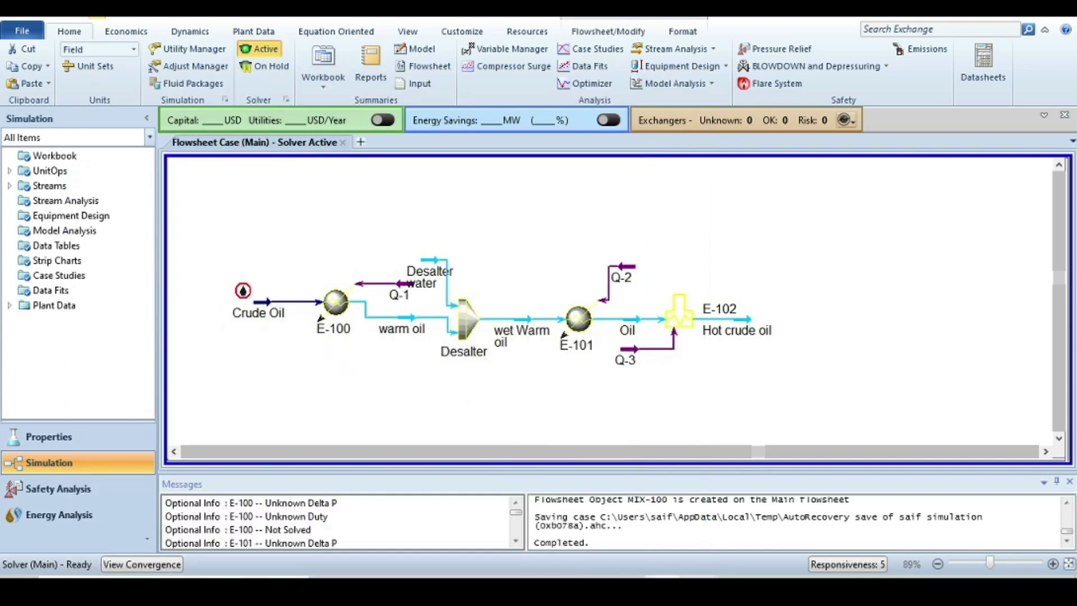
# - Look up the Preheater-1 outlet conditions on the Problem Statement slide in PowerPoint and return to HYSYS
pyautogui.moveTo(626, 592)
pyautogui.click(556, 592)
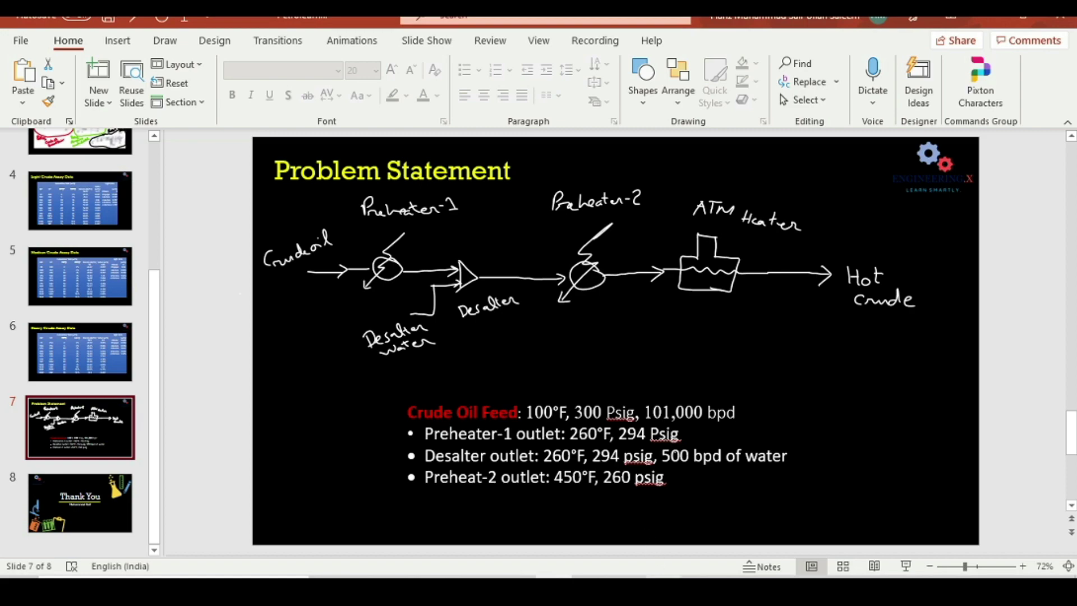
pyautogui.click(664, 592)
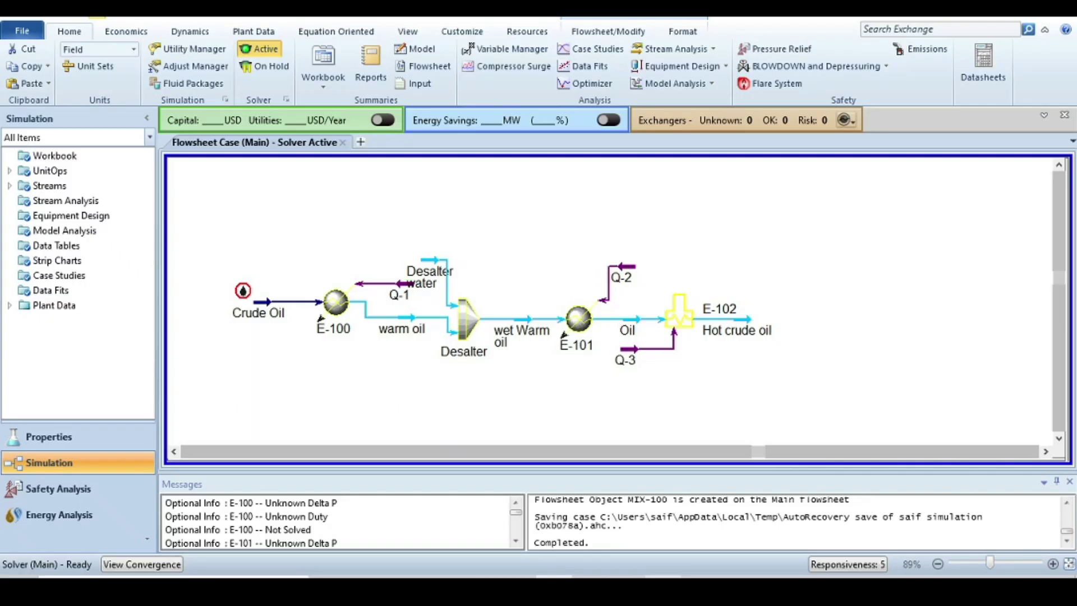
# - Open the warm oil stream's conditions and set its temperature to 260 °F
pyautogui.click(410, 326)
pyautogui.doubleClick(412, 327)
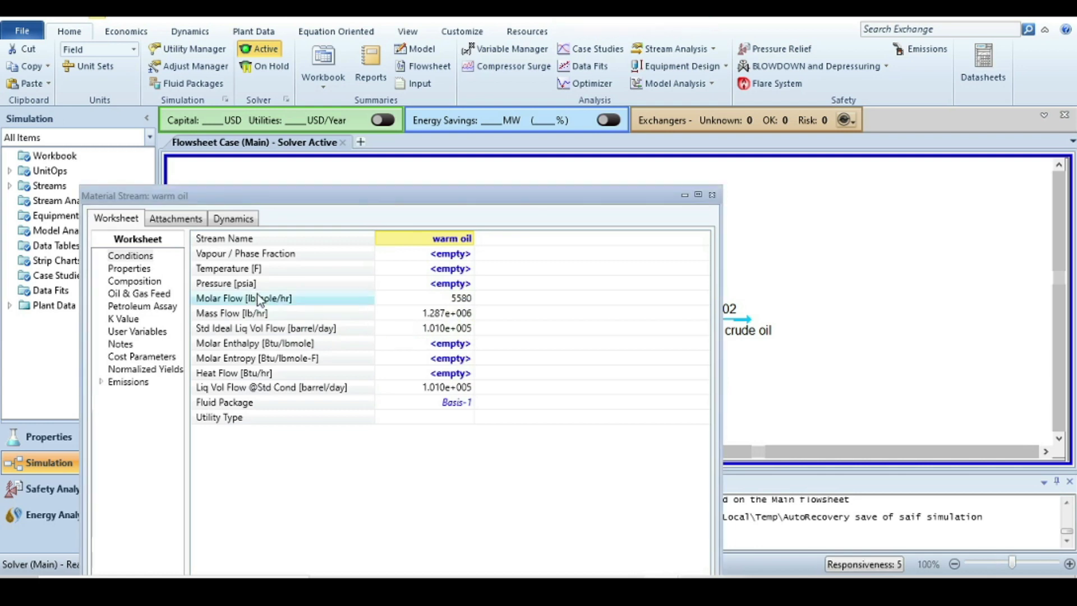
pyautogui.click(447, 272)
pyautogui.write('260')
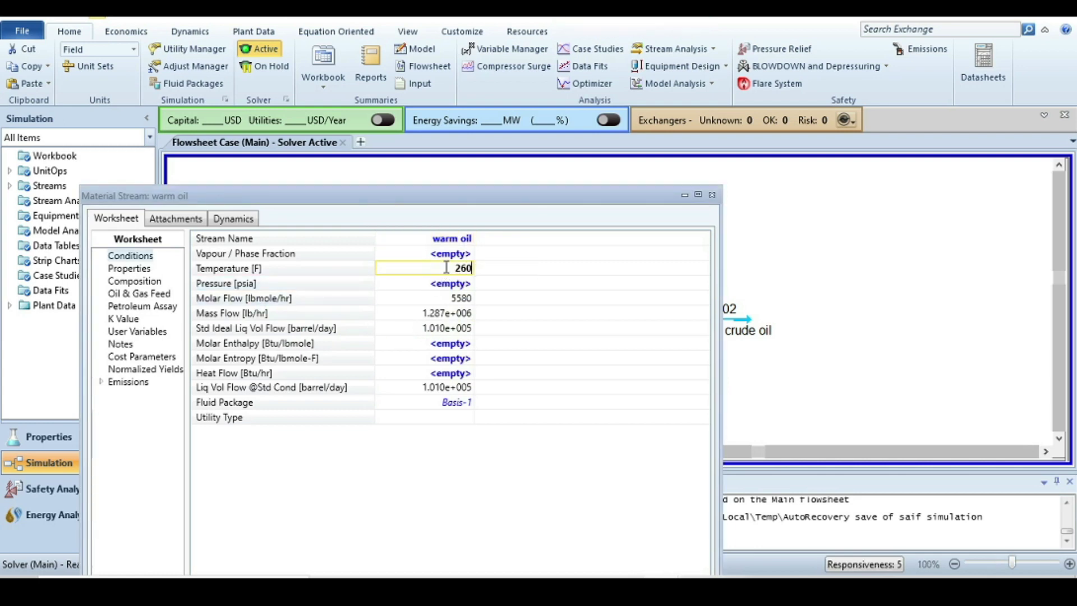
pyautogui.press('Return')
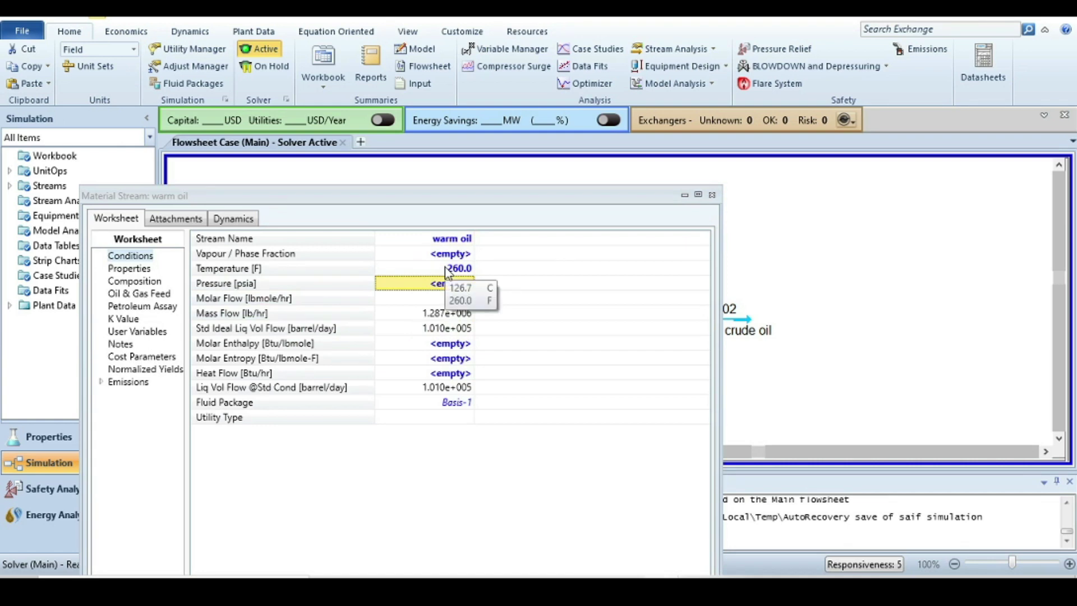
# - Set the warm oil stream's pressure to 294 psig and close the stream window
pyautogui.write('294')
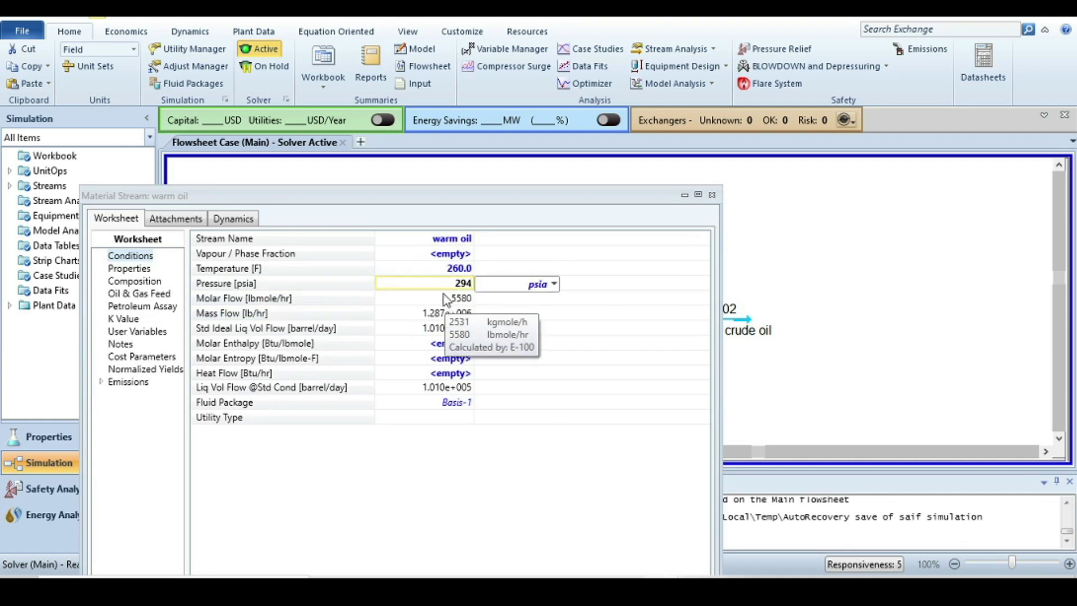
pyautogui.click(553, 284)
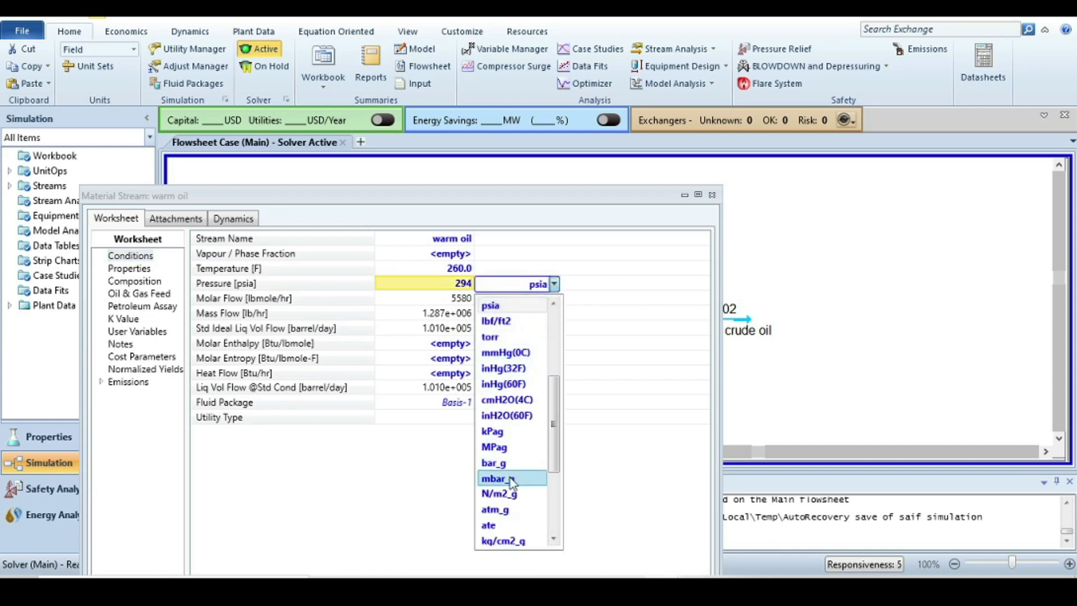
pyautogui.scroll(-1, 516, 477)
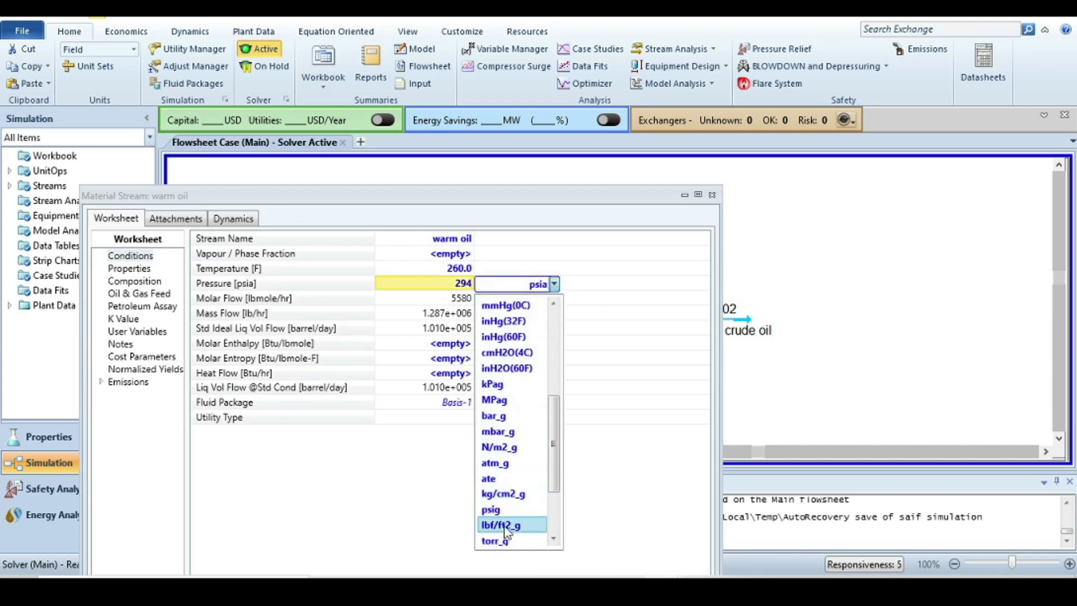
pyautogui.click(503, 510)
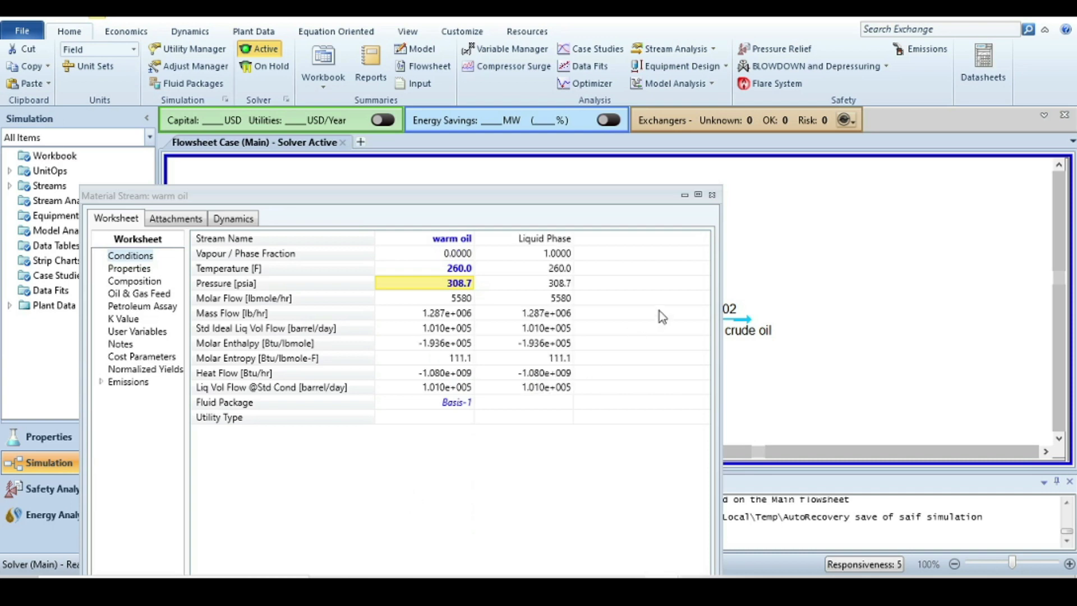
pyautogui.click(712, 196)
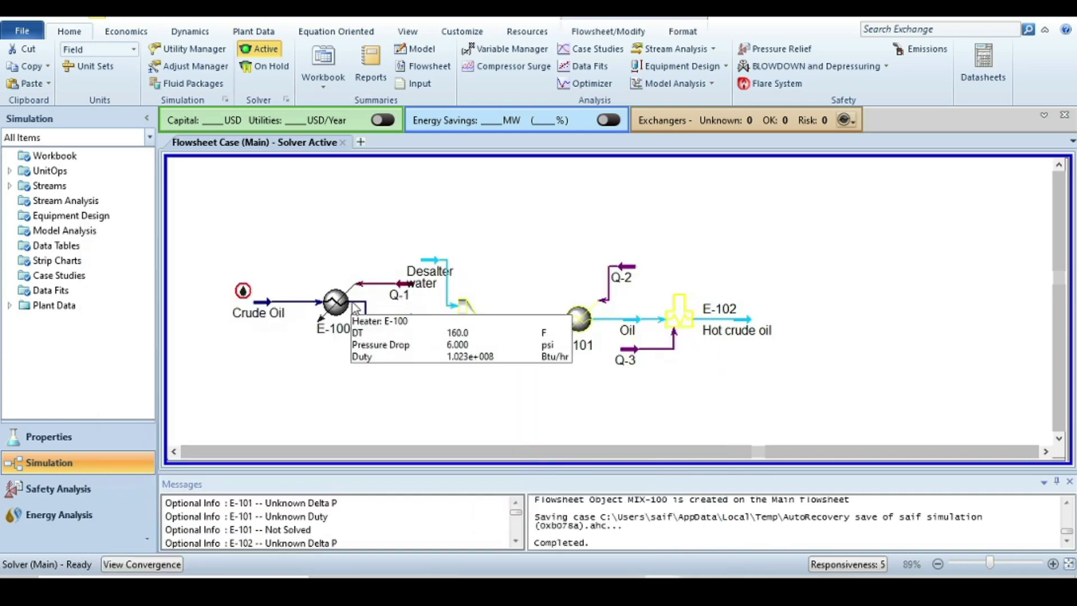
# - Look up the desalter conditions on the PowerPoint slide and set the Desalter water stream's standard ideal liquid volume flow to 500 barrel/day in HYSYS
pyautogui.moveTo(468, 324)
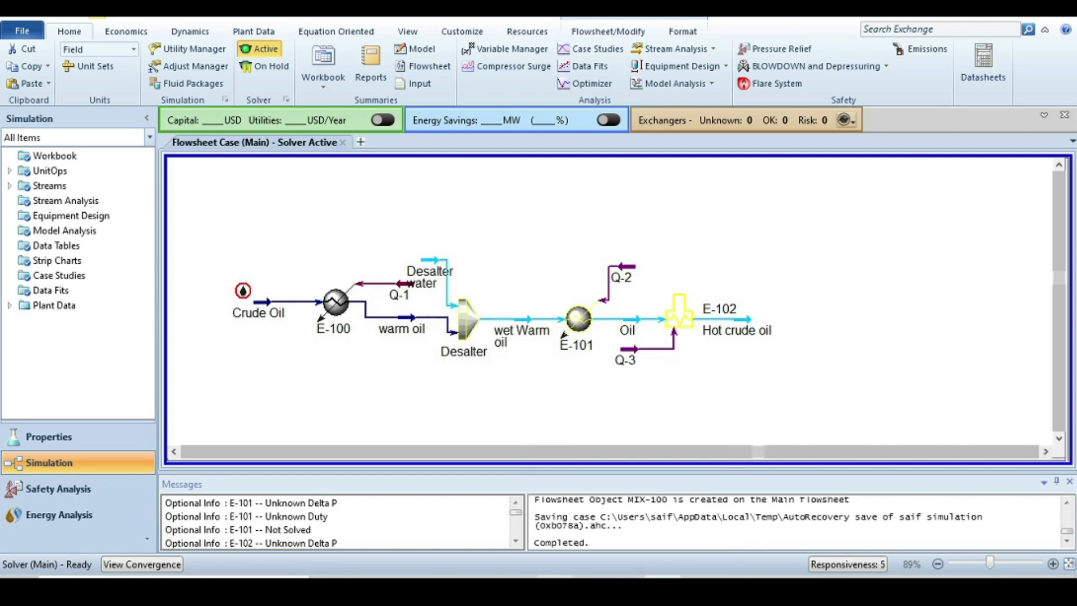
pyautogui.hotkey('alt', 'Tab')
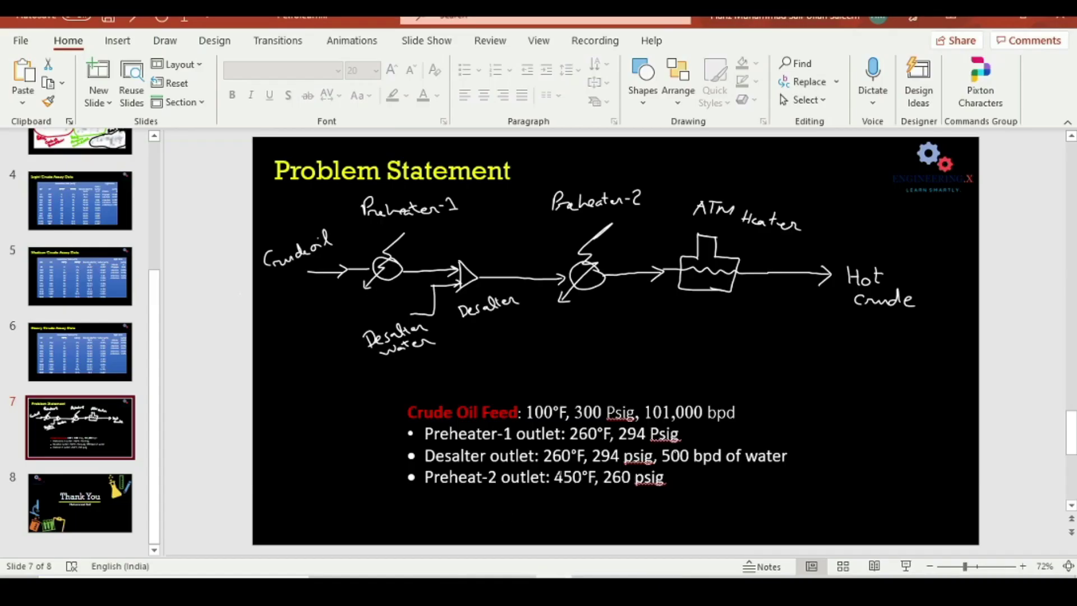
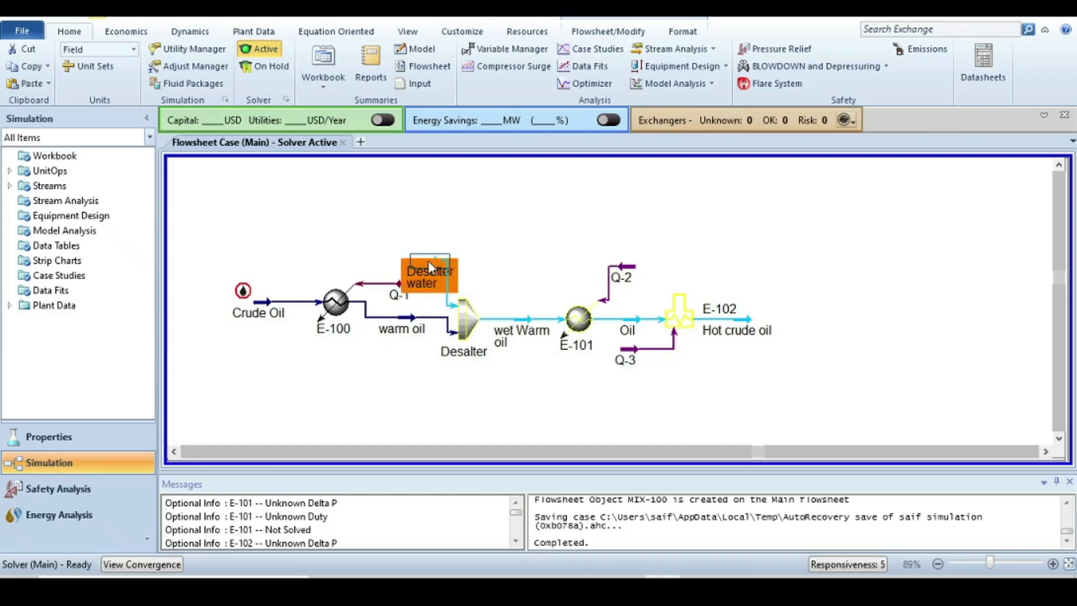
pyautogui.doubleClick(429, 260)
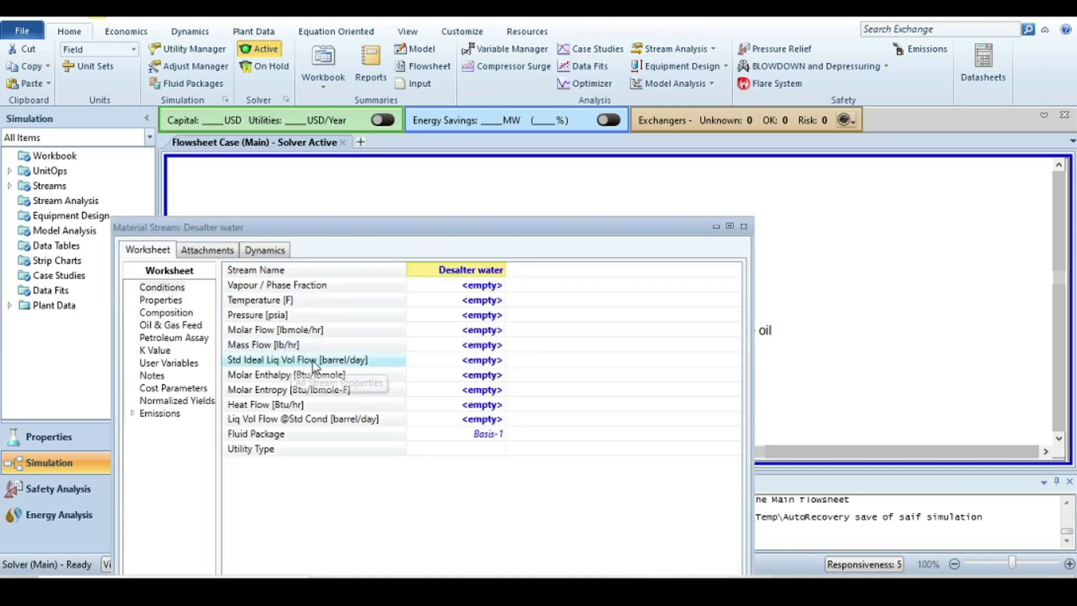
pyautogui.click(472, 360)
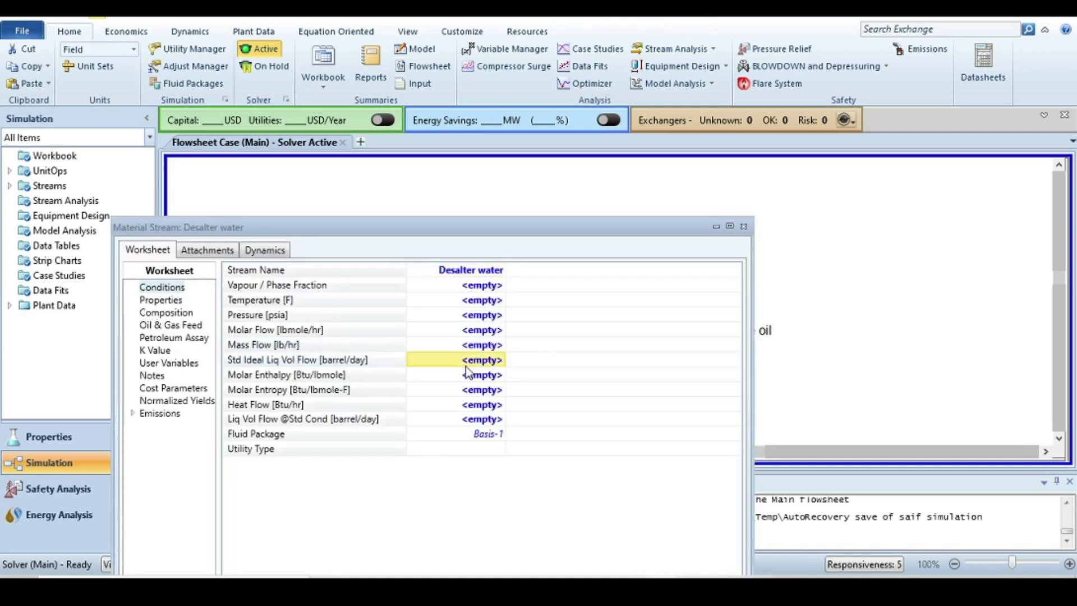
pyautogui.write('500')
pyautogui.press('Return')
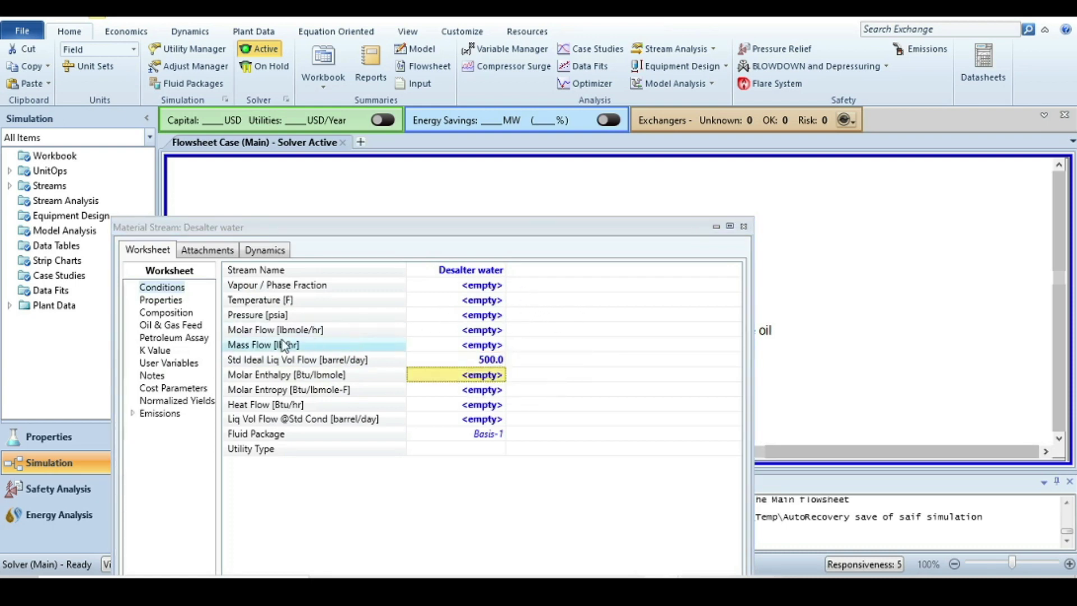
# - Set the Desalter water stream's pressure to 294 psig
pyautogui.click(493, 314)
pyautogui.write('294')
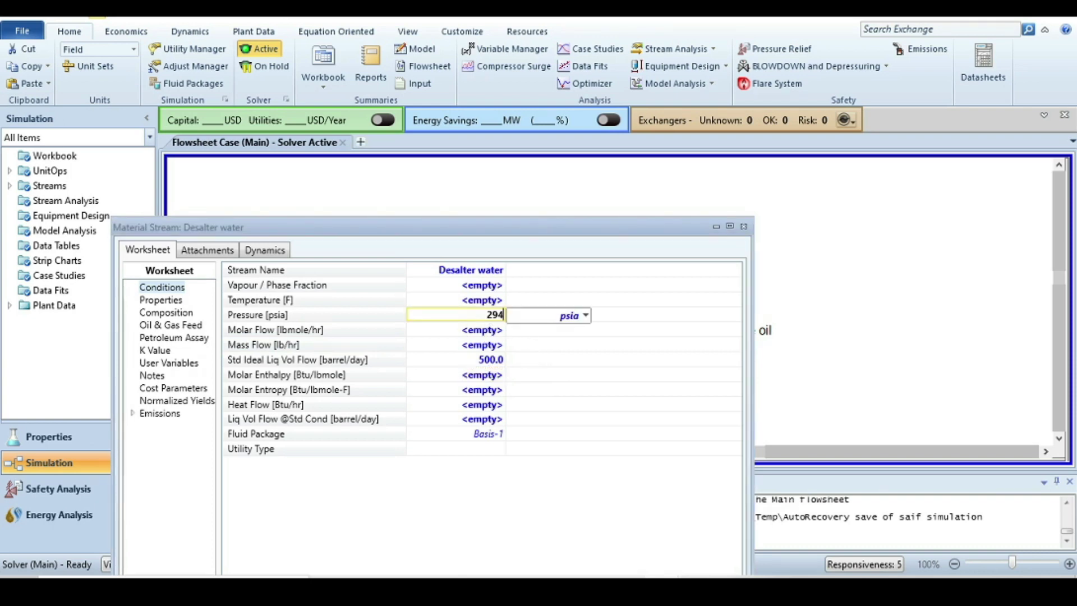
pyautogui.click(586, 315)
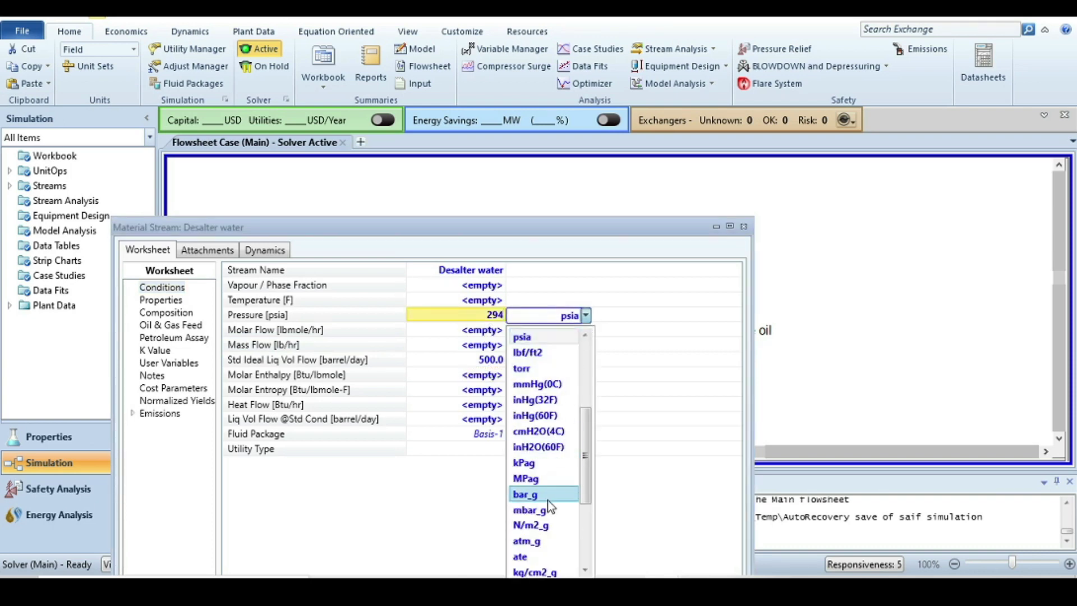
pyautogui.scroll(-2, 547, 500)
pyautogui.click(530, 497)
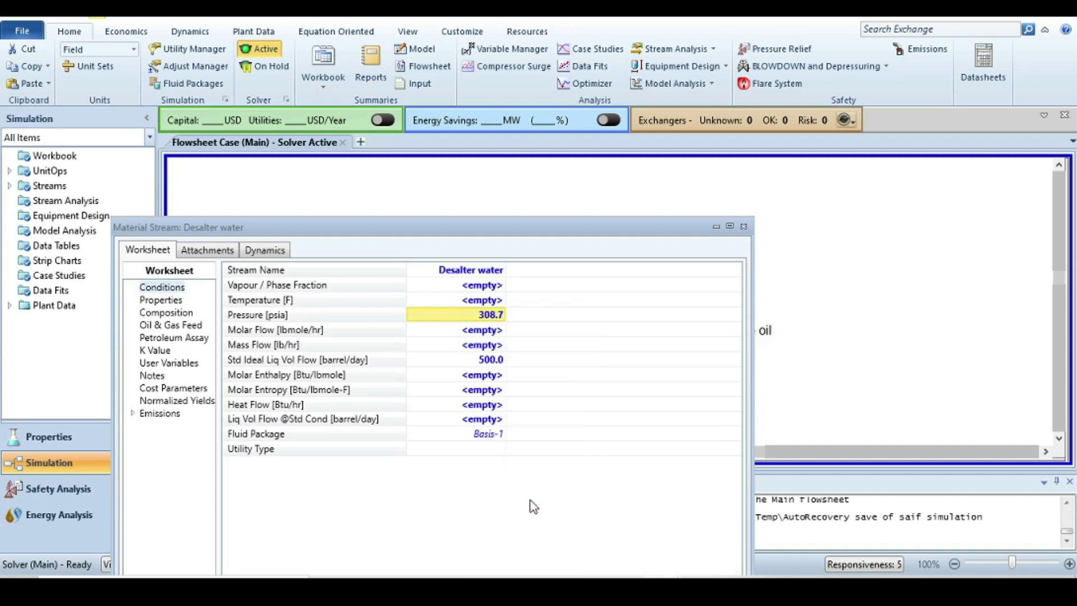
# - Define the Desalter water stream's composition as an H2O mole fraction of 1 and close the stream window
pyautogui.click(162, 324)
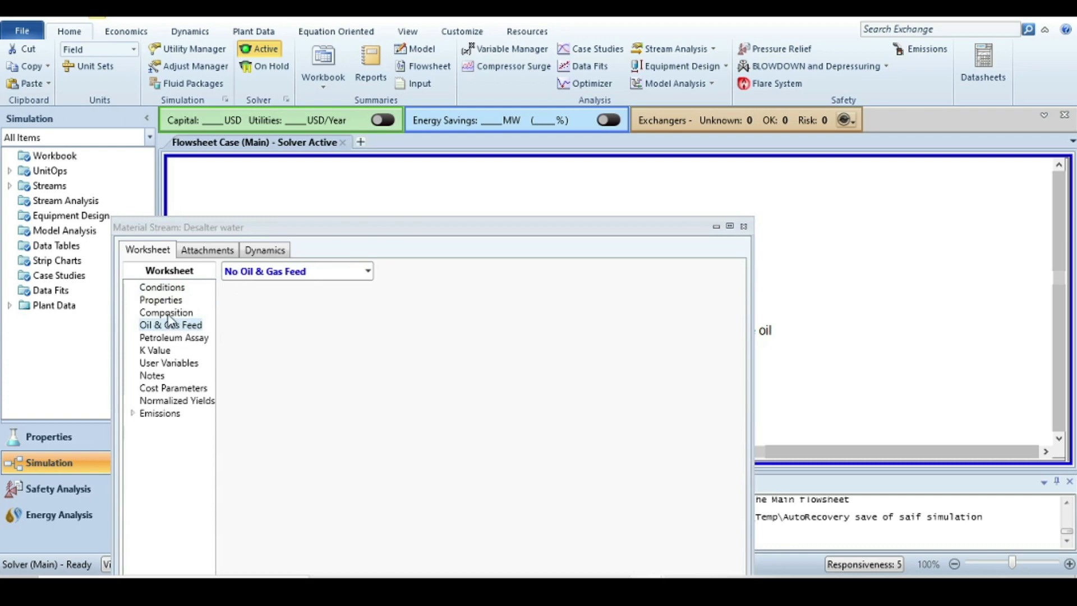
pyautogui.click(168, 313)
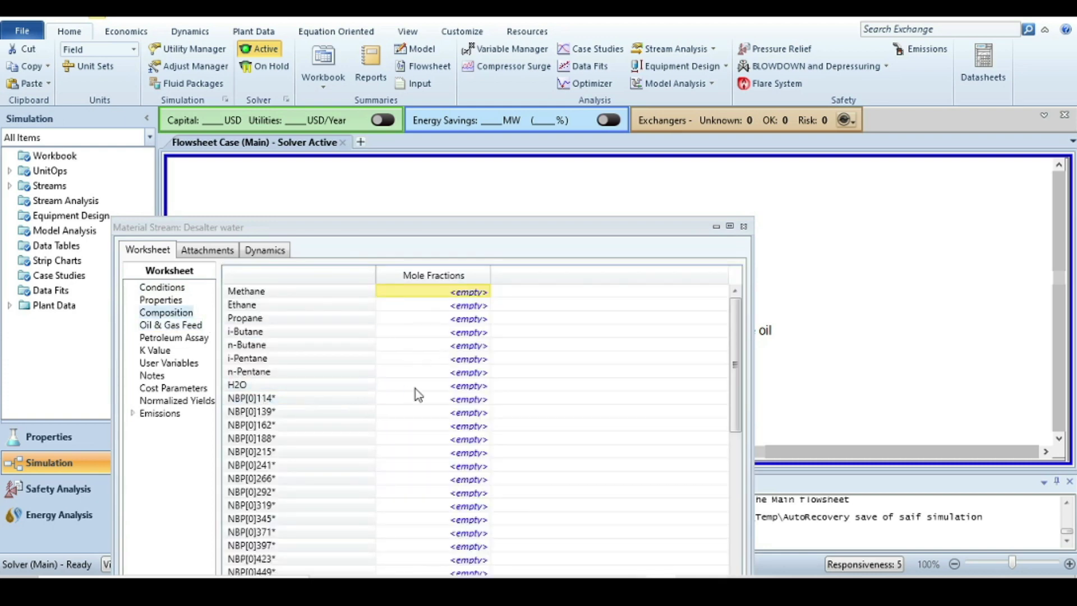
pyautogui.click(450, 386)
pyautogui.write('1')
pyautogui.press('Return')
pyautogui.click(648, 451)
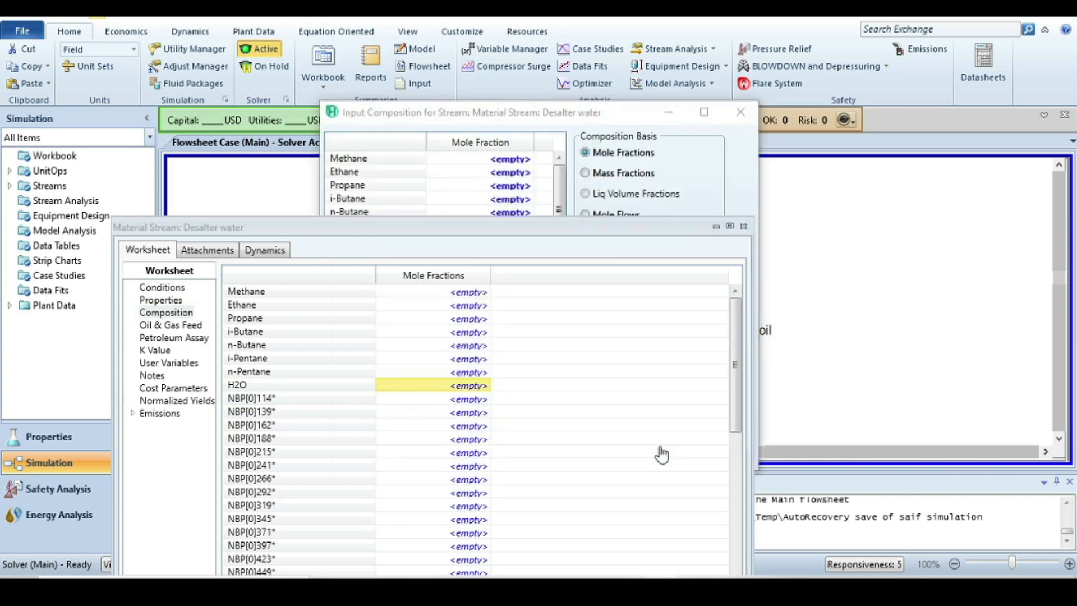
pyautogui.click(744, 226)
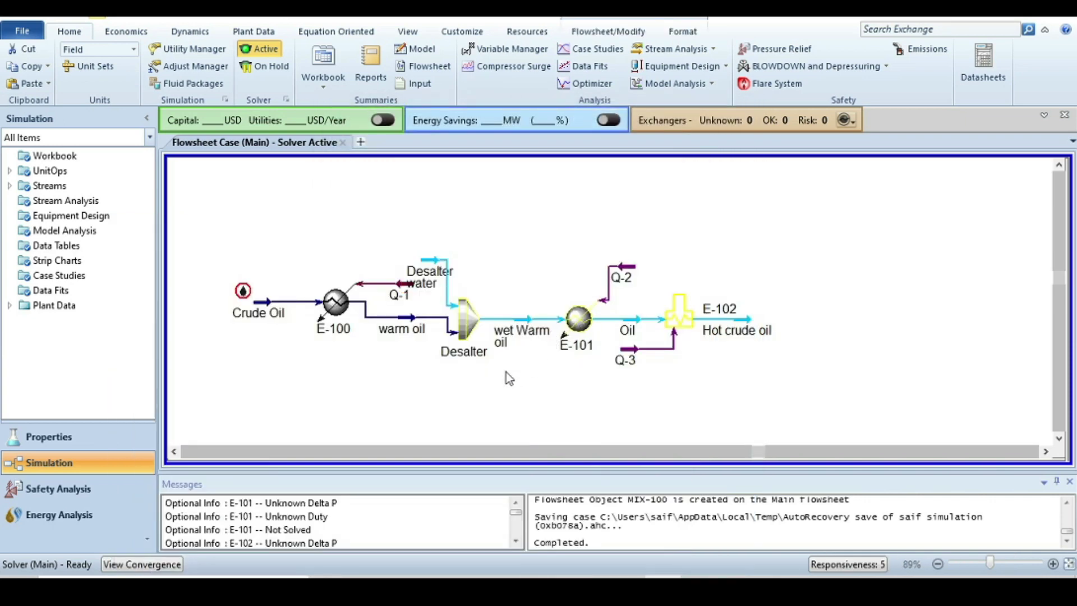
# - Set the wet Warm oil stream's temperature to 264 °F and close the stream window
pyautogui.doubleClick(520, 323)
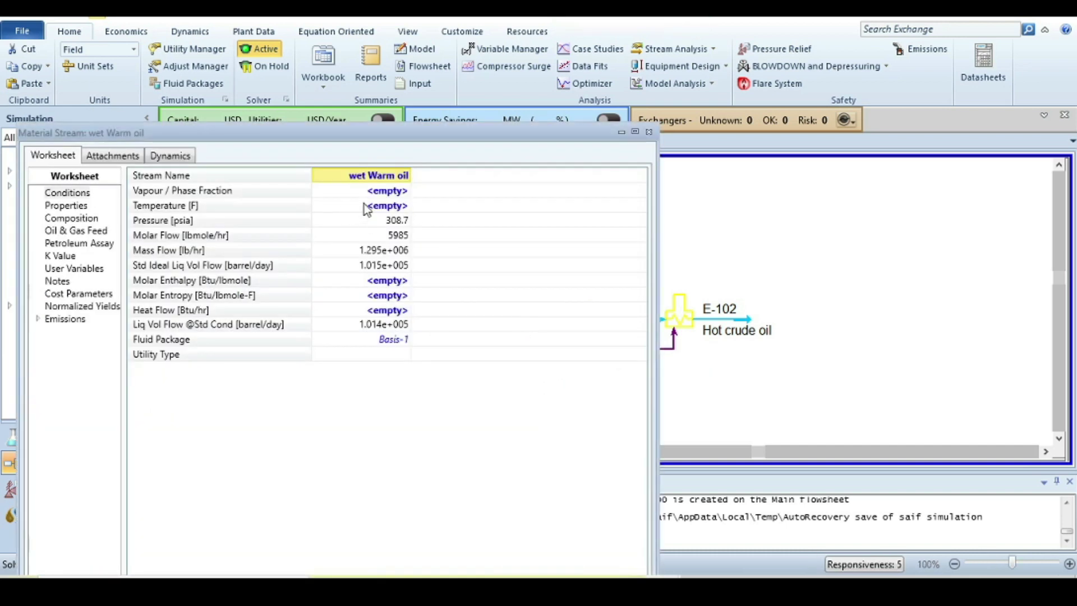
pyautogui.click(387, 208)
pyautogui.write('264')
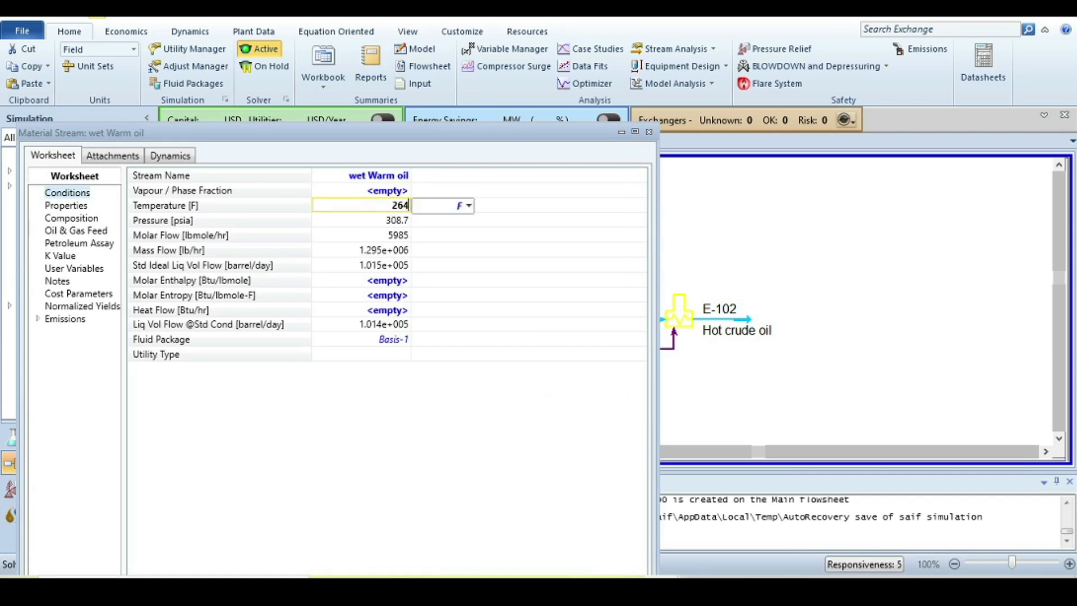
pyautogui.press('Return')
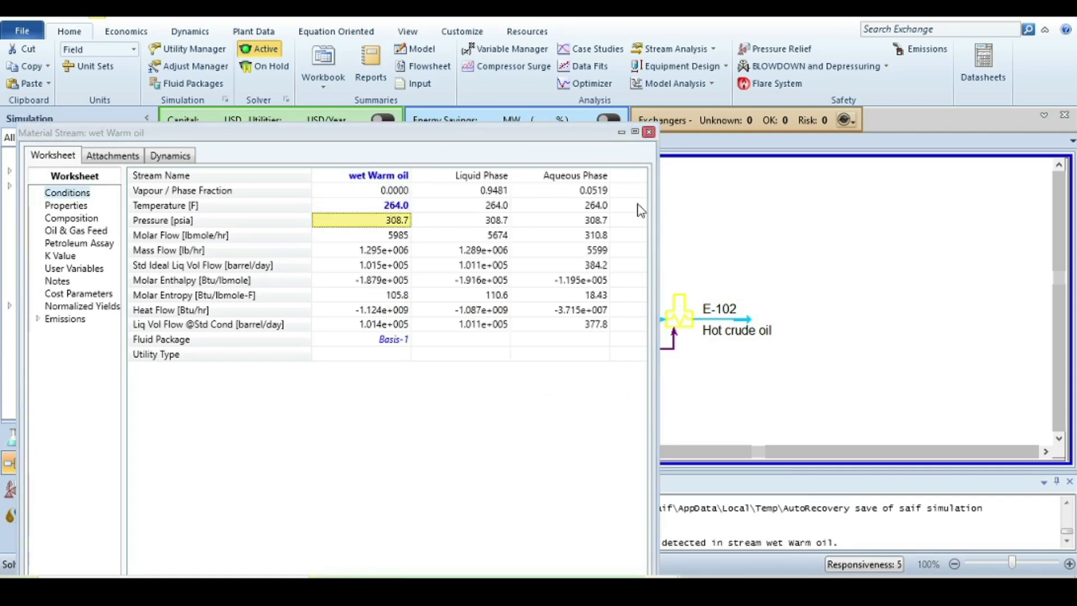
pyautogui.click(649, 132)
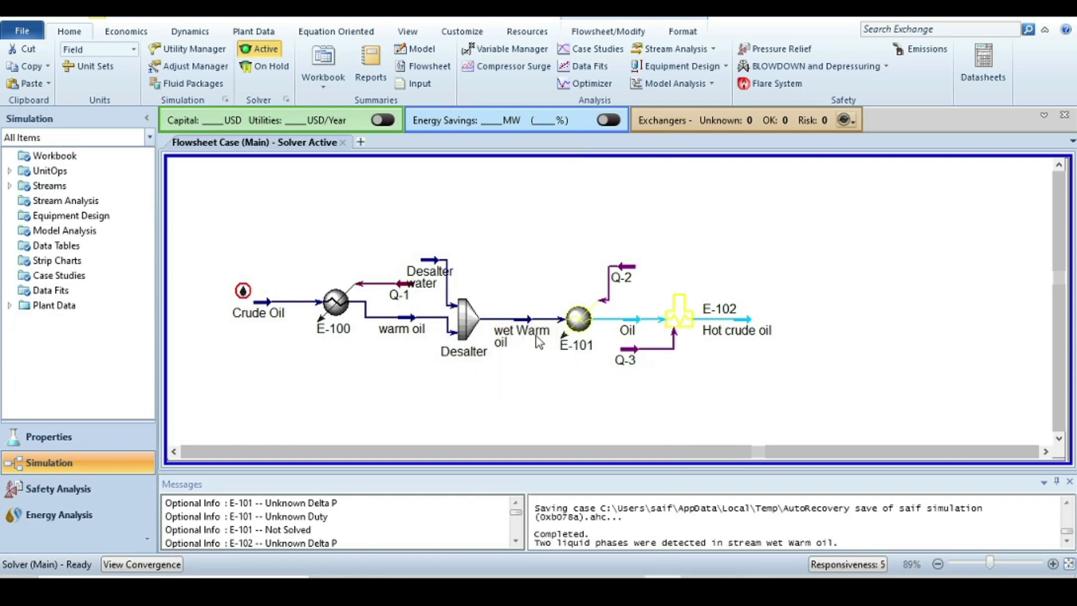
# - Look up the Preheater-2 outlet conditions on the PowerPoint slide and set the Oil stream's pressure to 260 psig in HYSYS
pyautogui.moveTo(532, 324)
pyautogui.moveTo(571, 327)
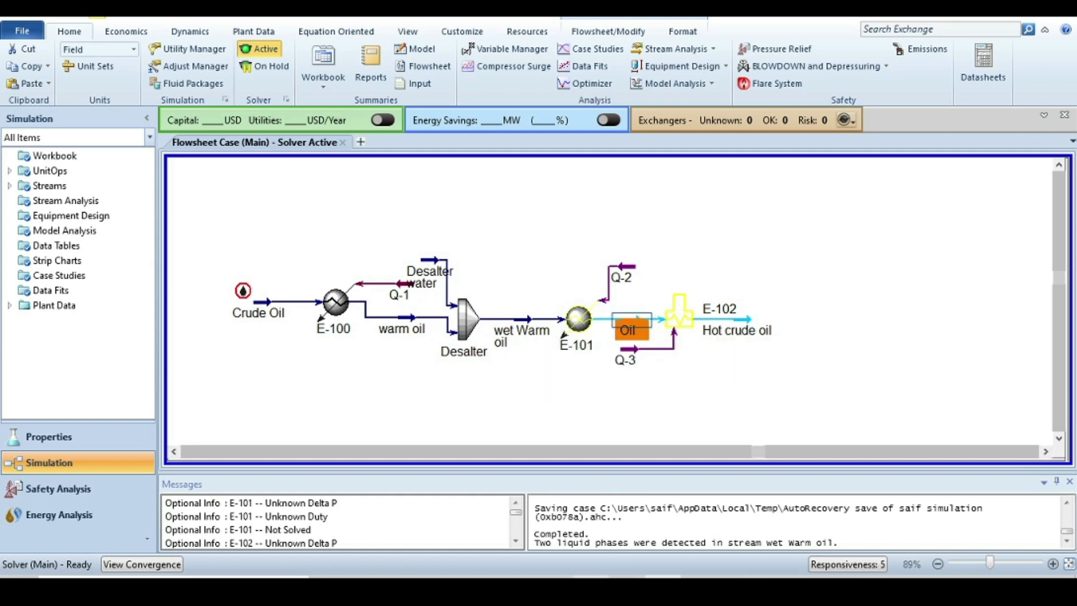
pyautogui.hotkey('alt', 'Tab')
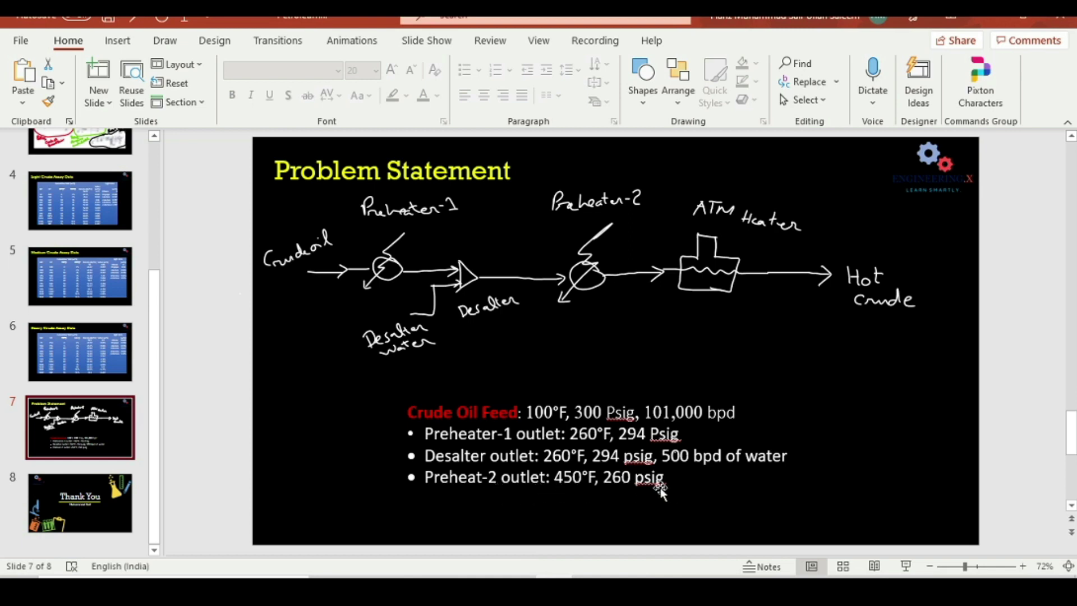
pyautogui.hotkey('alt', 'Tab')
pyautogui.click(411, 254)
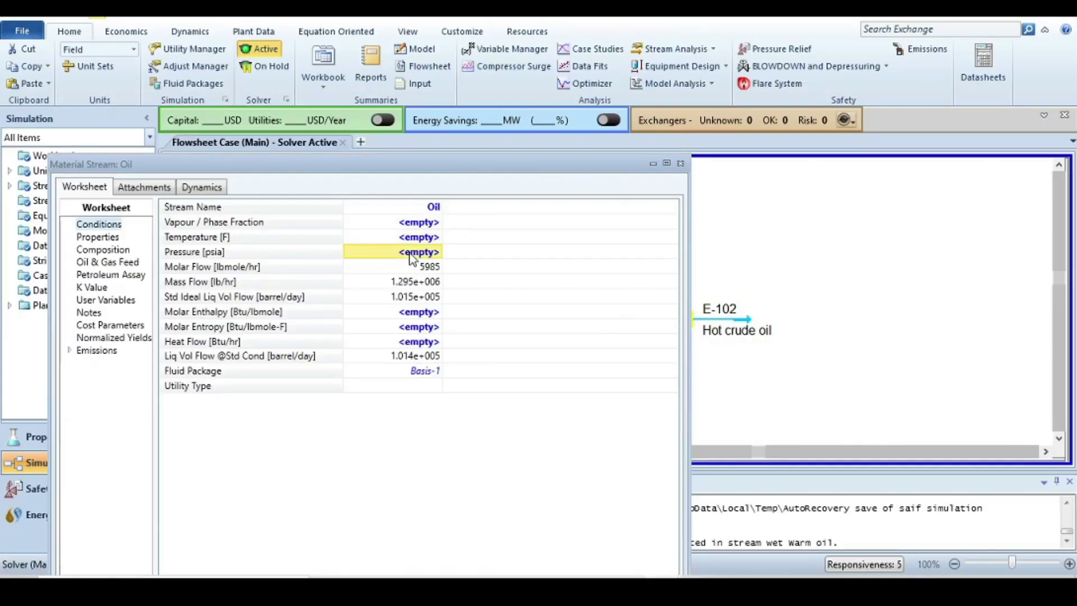
pyautogui.write('260')
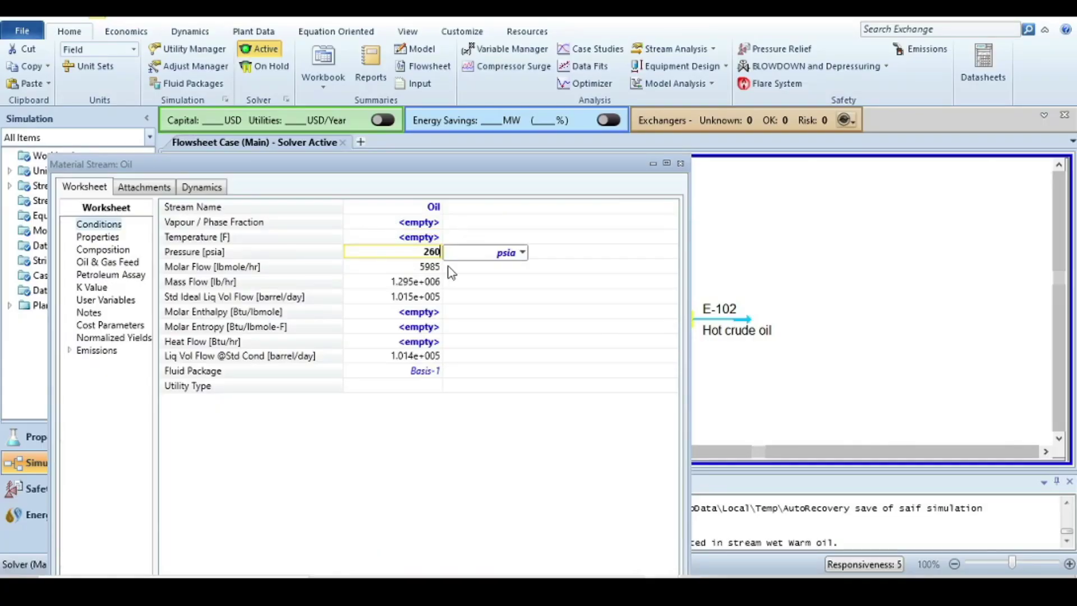
pyautogui.click(522, 255)
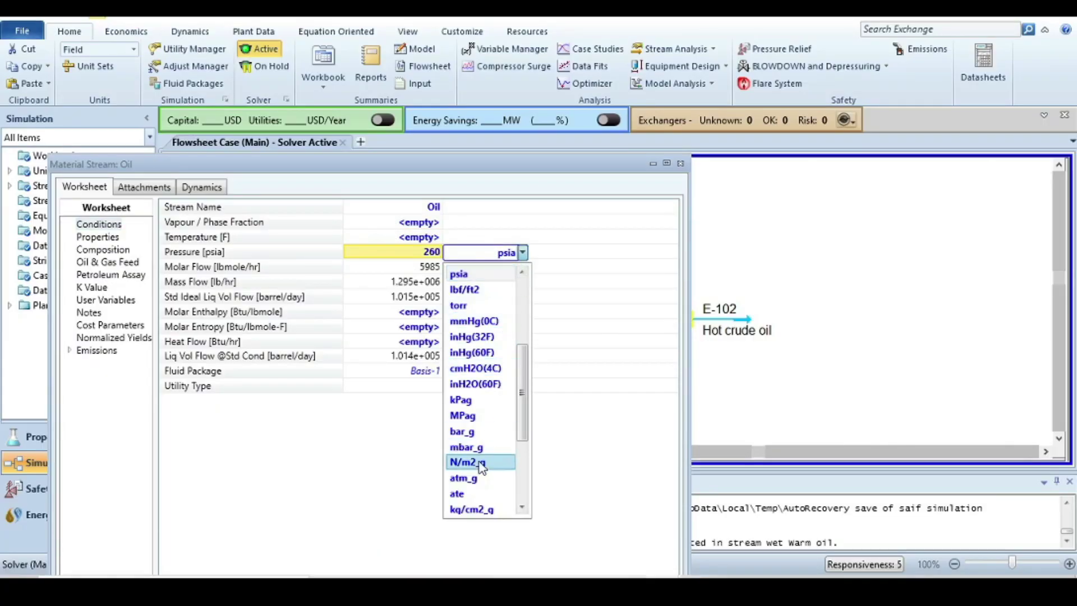
pyautogui.click(467, 496)
# - Recheck the Preheater-2 outlet temperature on the PowerPoint slide, and set the Oil stream's temperature to 450 °F in HYSYS, closing its window
pyautogui.hotkey('alt', 'Tab')
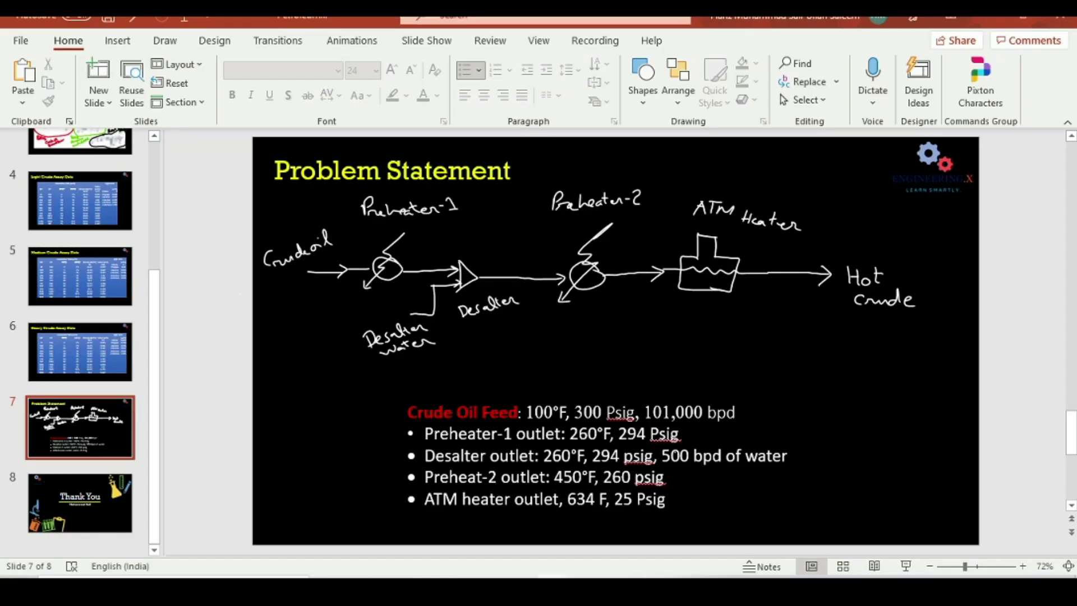
pyautogui.hotkey('alt', 'Tab')
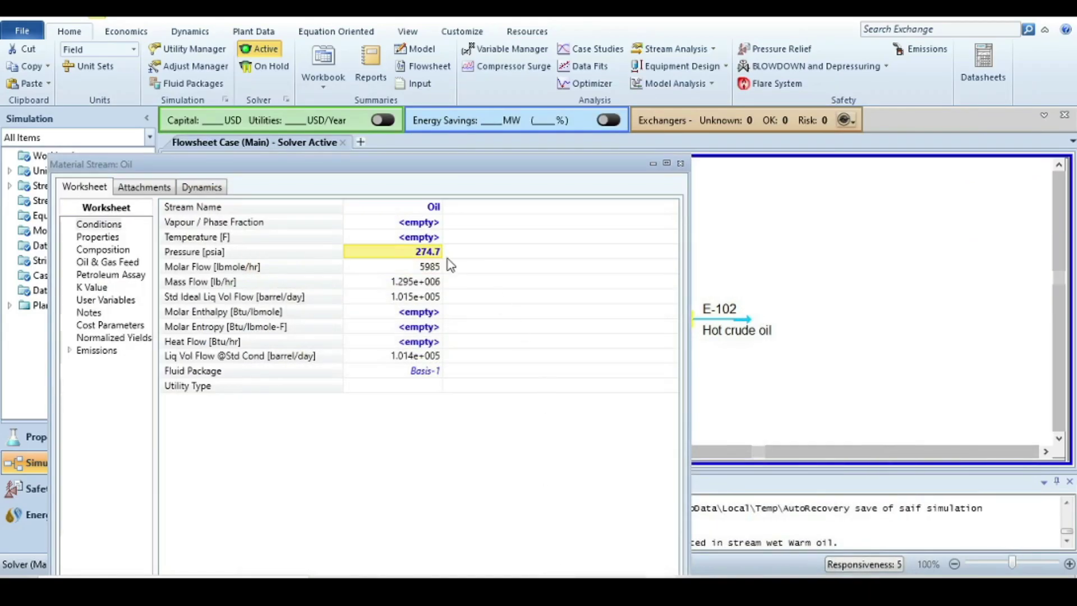
pyautogui.click(419, 242)
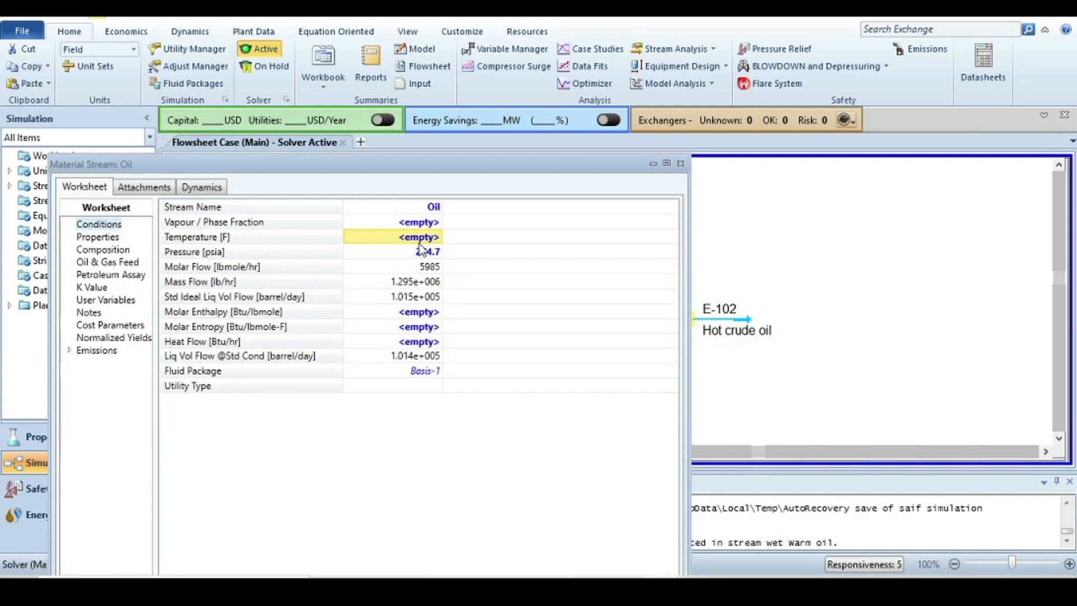
pyautogui.write('450')
pyautogui.press('Return')
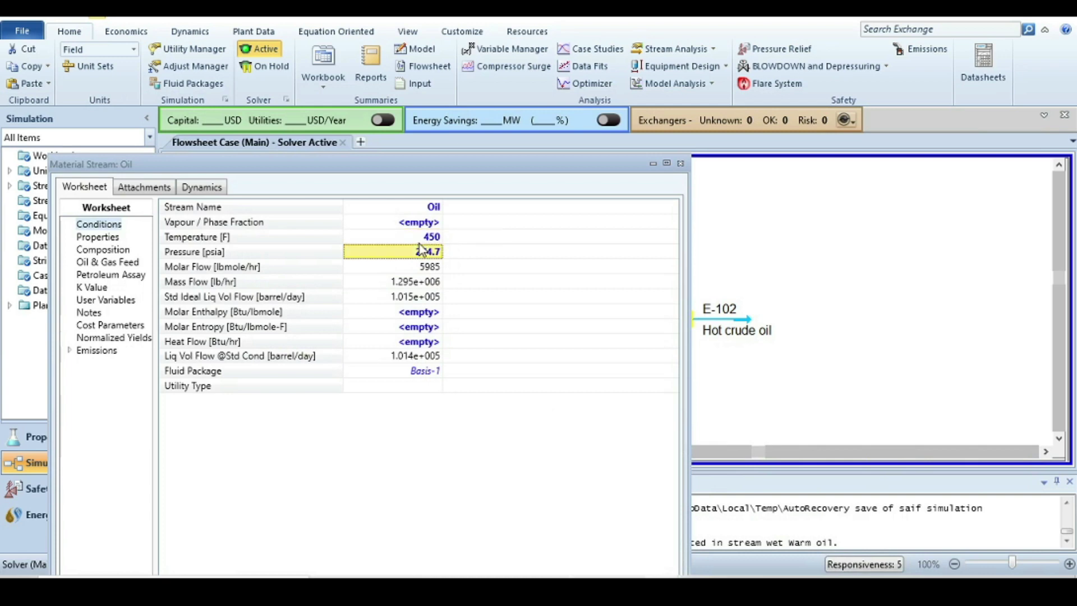
pyautogui.hotkey('ctrl', 'F4')
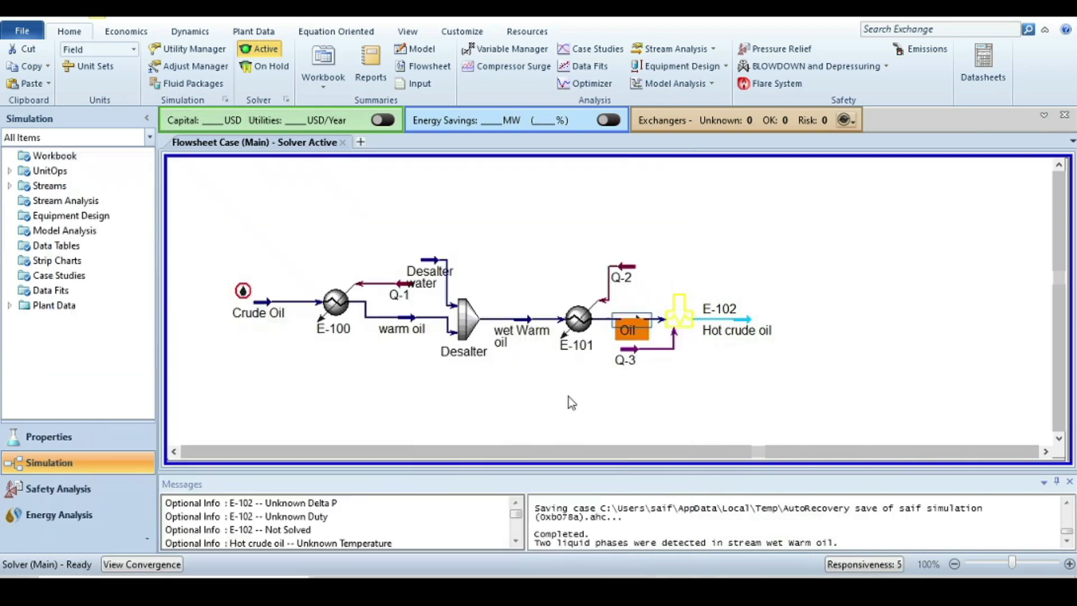
# - Set the pressure of the Hot crude oil stream leaving E-102 to 25 psig
pyautogui.doubleClick(746, 318)
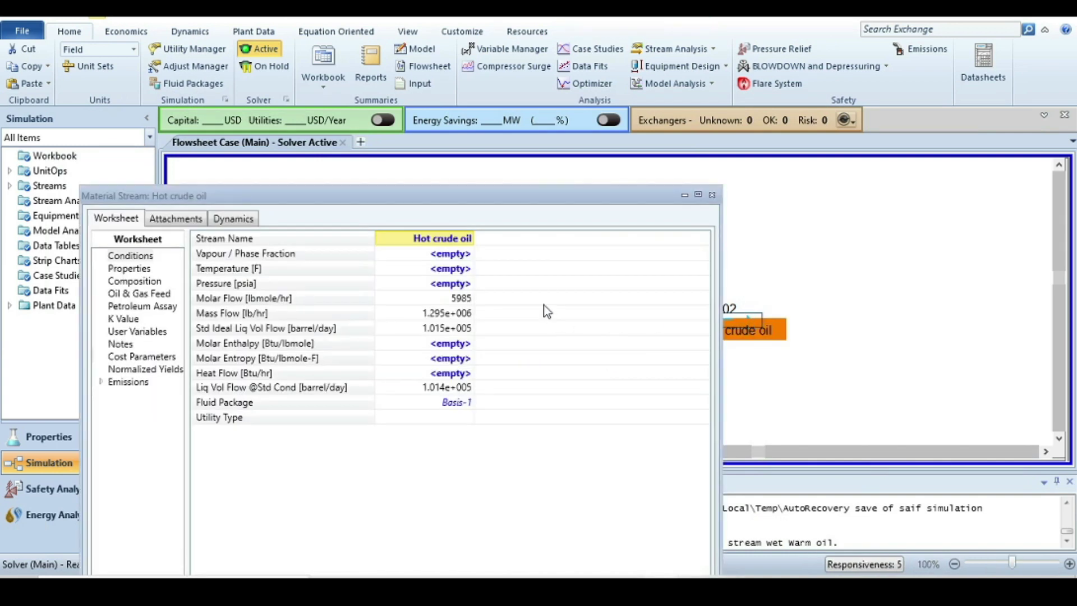
pyautogui.click(447, 284)
pyautogui.write('25')
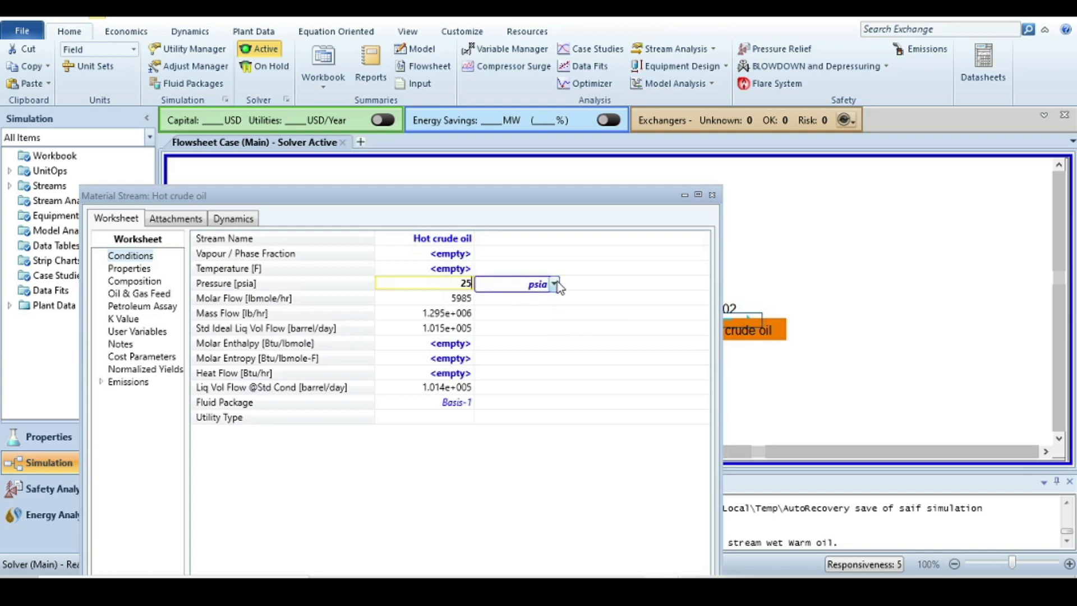
pyautogui.click(555, 283)
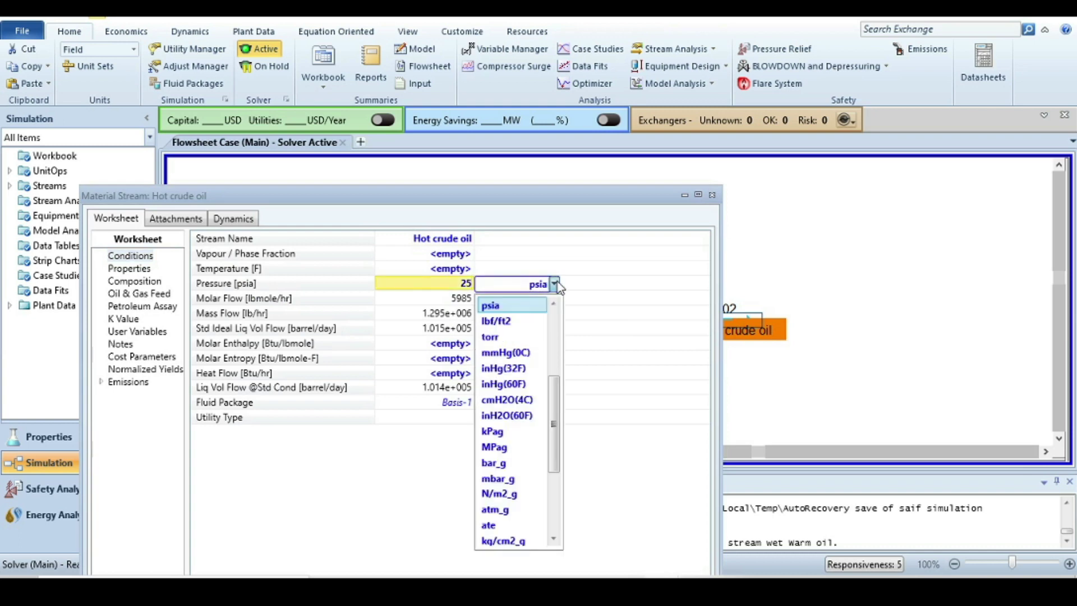
pyautogui.scroll(-2, 528, 425)
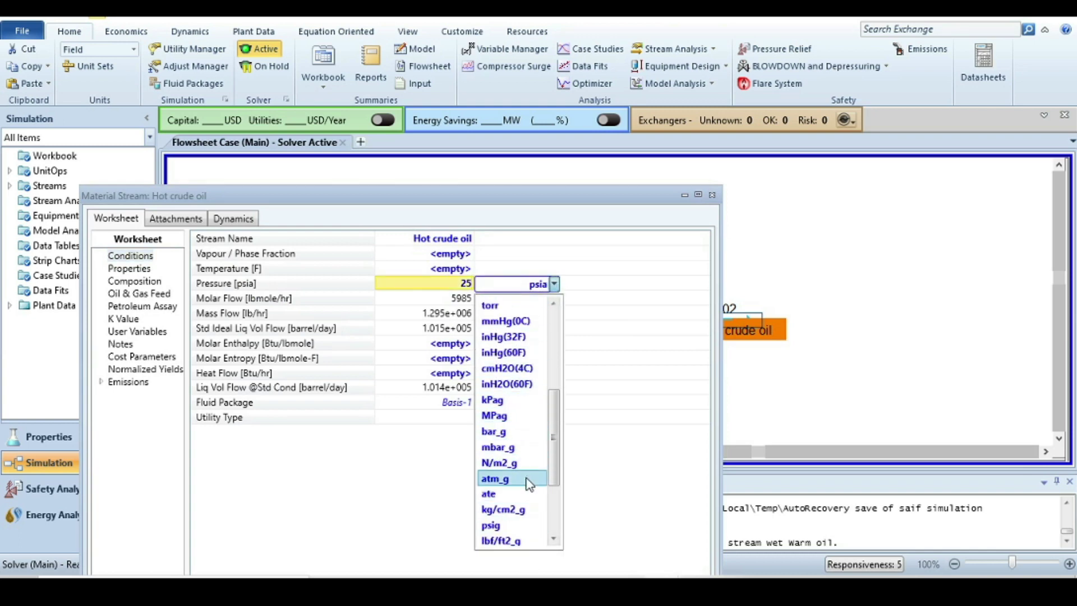
pyautogui.scroll(-1, 530, 481)
pyautogui.click(528, 481)
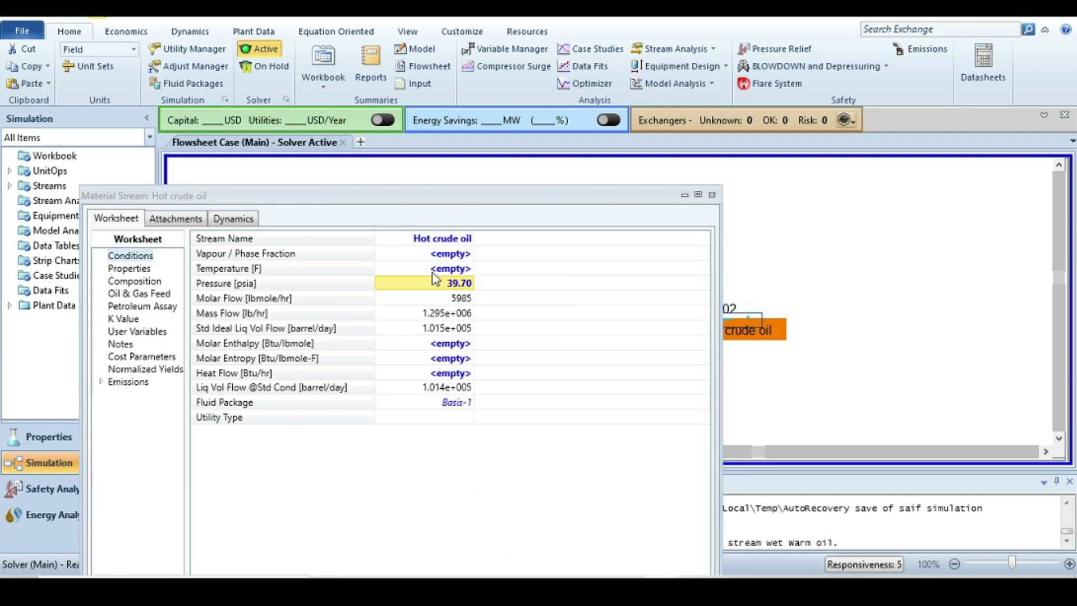
# - Set the Hot crude oil stream's temperature to 634 °F and close the stream window
pyautogui.click(433, 274)
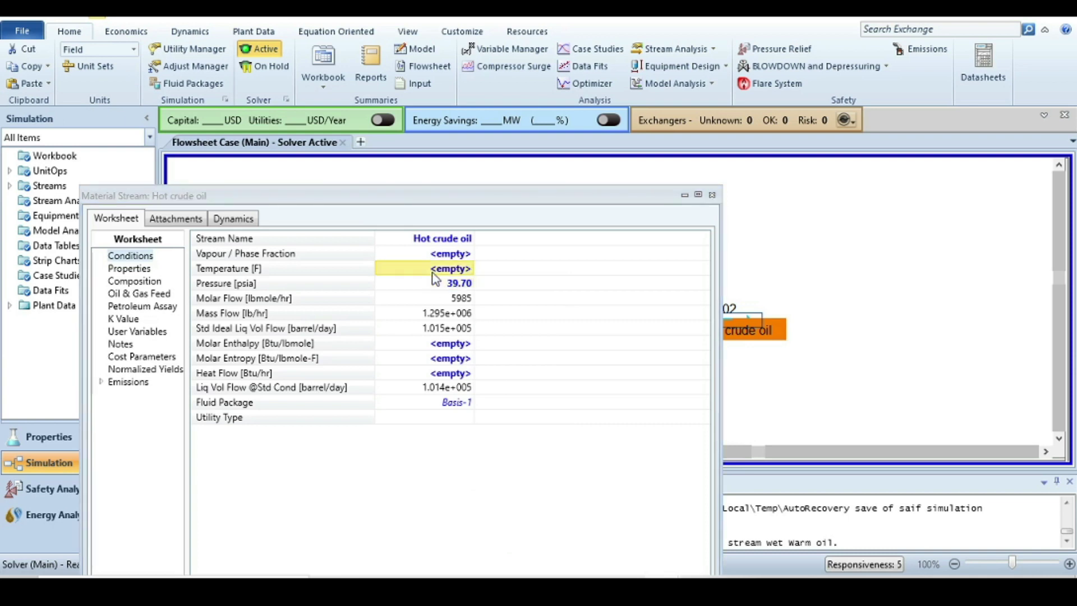
pyautogui.write('634')
pyautogui.press('Return')
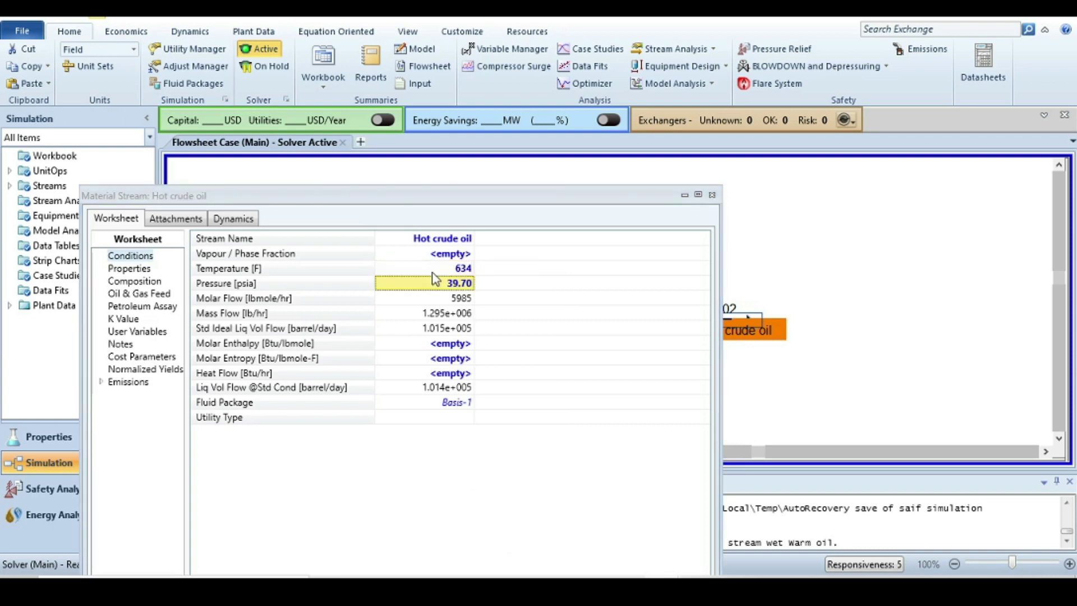
pyautogui.click(712, 196)
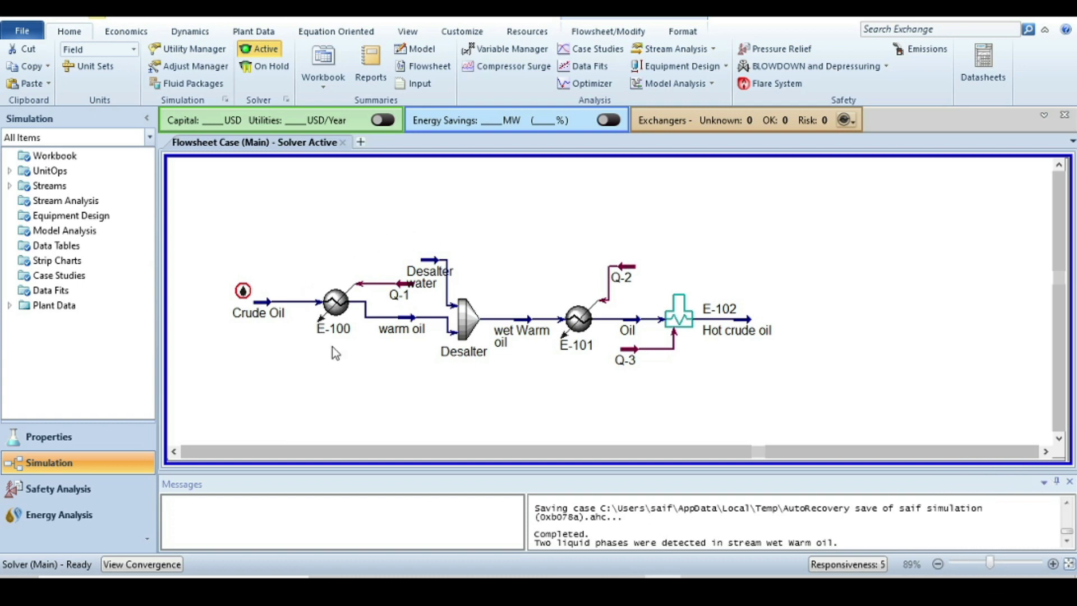
pyautogui.moveTo(752, 336)
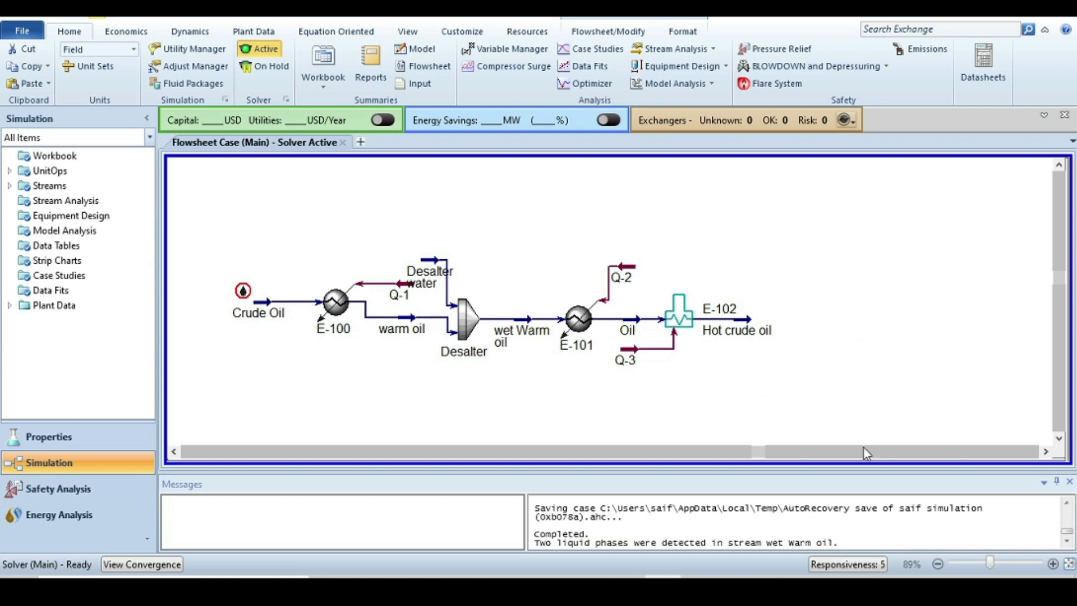